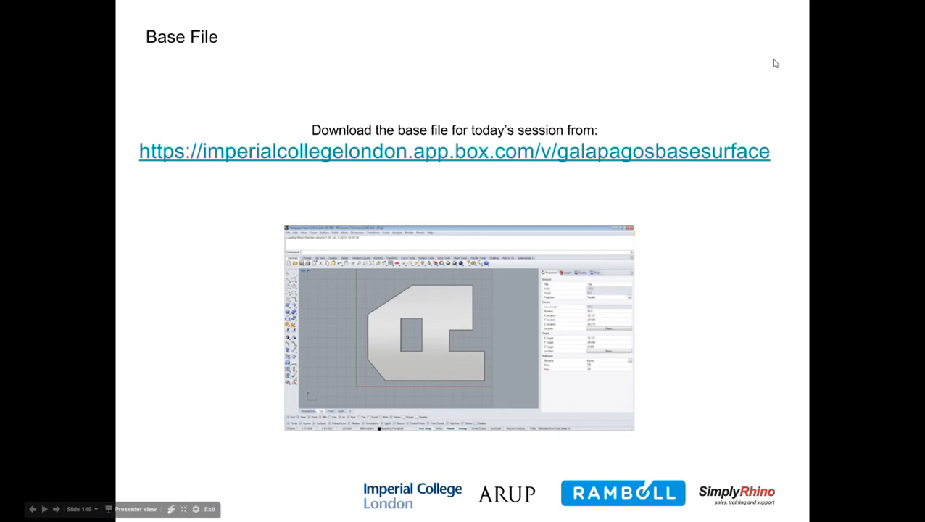
- Leave the slideshow and switch to Rhino with the Galapagos Base Surface file, moving its window below the download link
key(Escape)
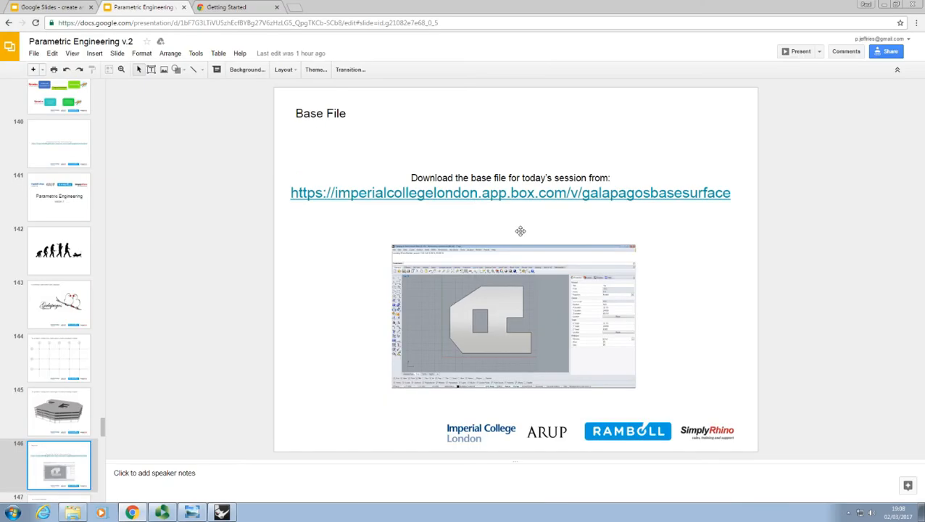
click(210, 512)
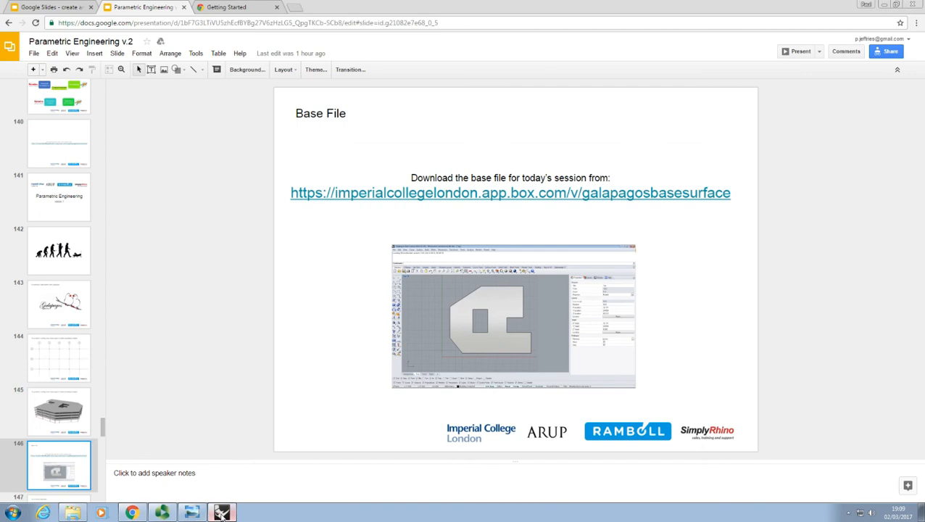
drag(432, 74, 513, 225)
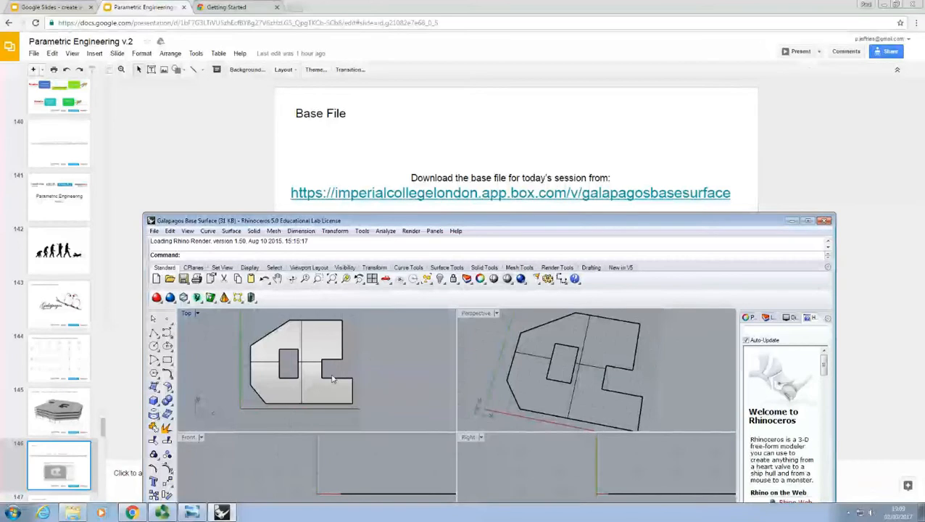
- Launch Grasshopper from Rhino and place its window beside the Top view of the base surface
text(G)
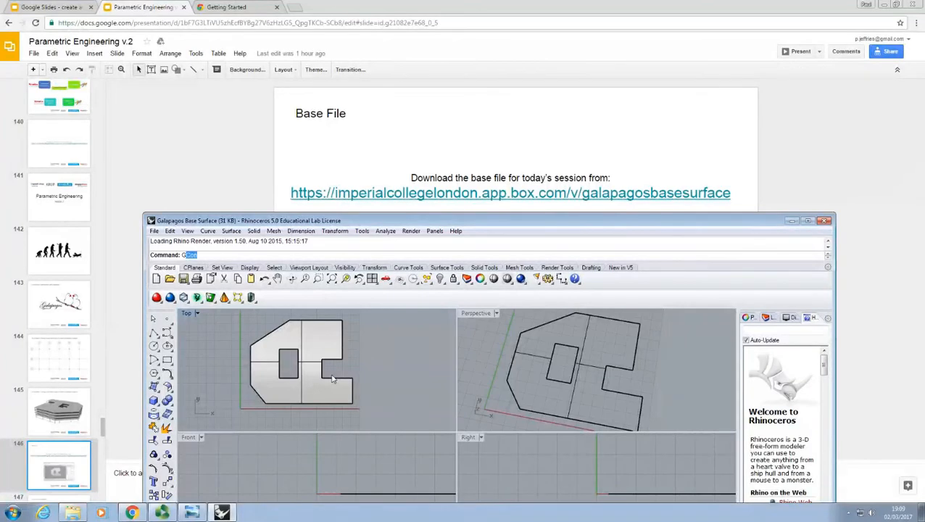
text(rass)
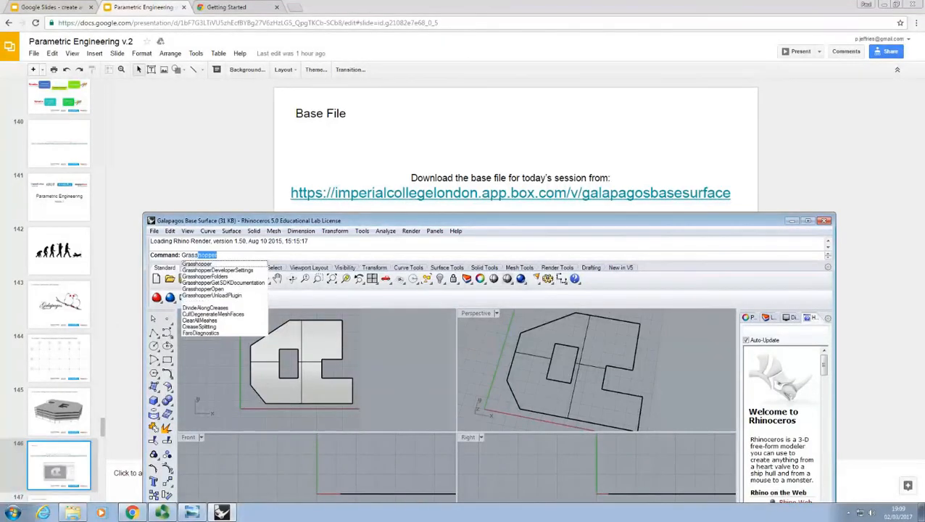
key(Return)
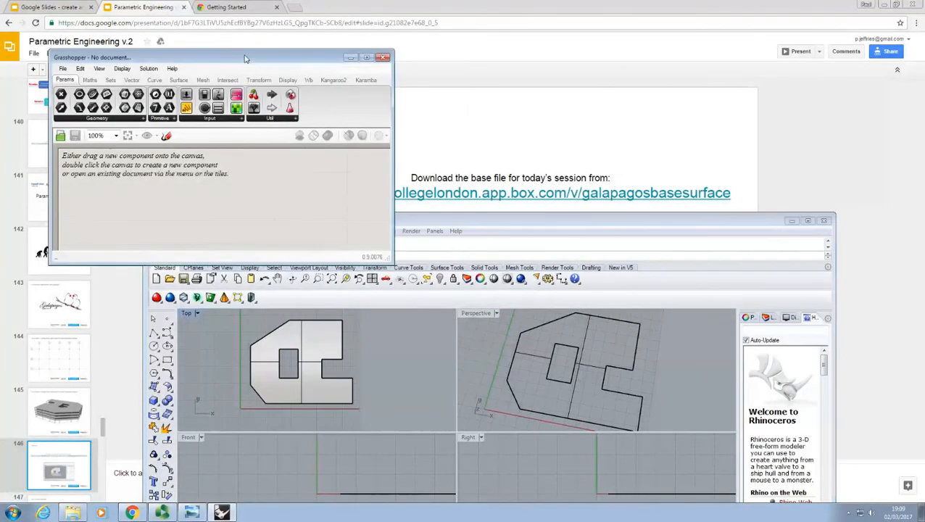
drag(247, 61, 676, 243)
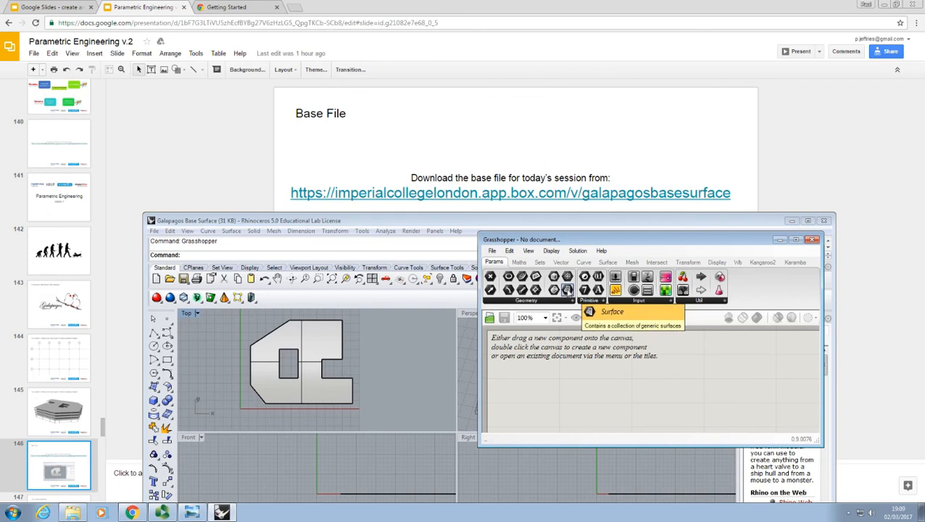
- Add a Surface parameter to the Grasshopper canvas and display components as icons instead of text
drag(567, 290, 574, 379)
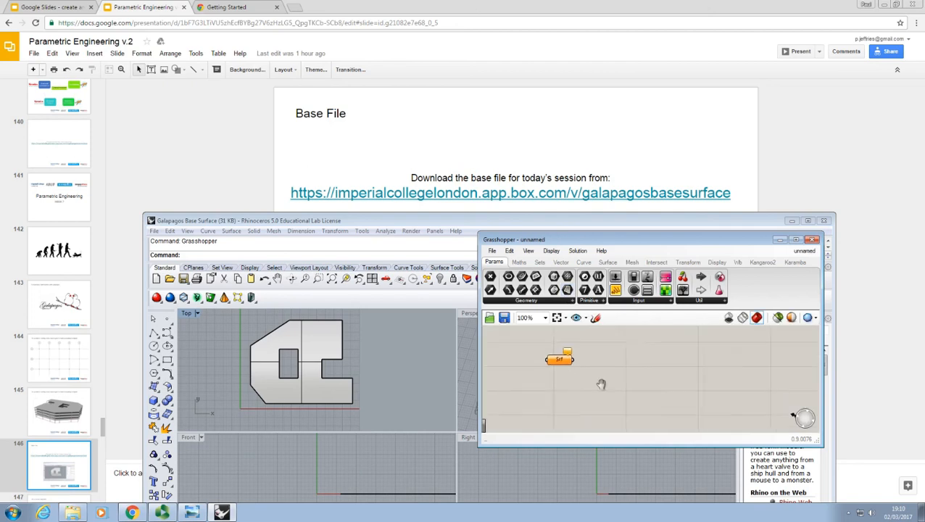
click(529, 251)
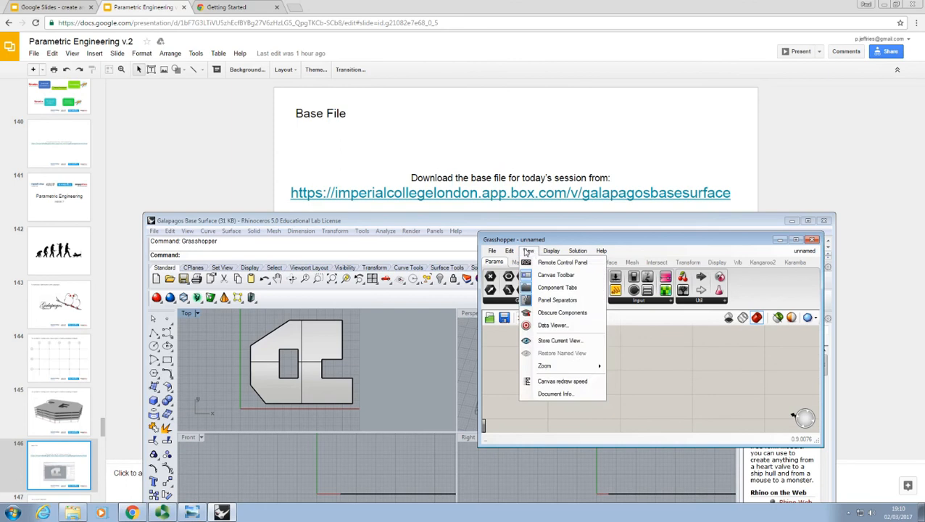
click(551, 262)
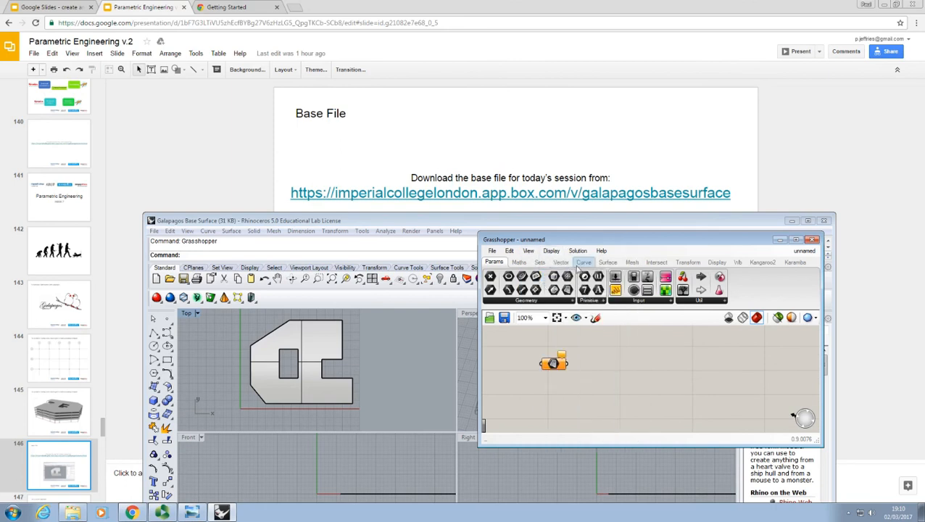
- Reference the building footprint surface from Rhino in the Surface parameter as one surface
right_click(558, 364)
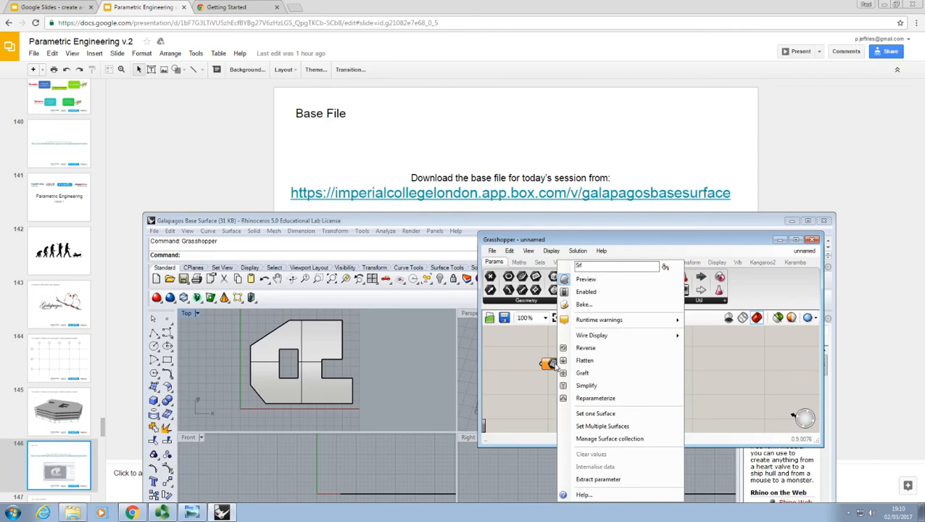
click(620, 415)
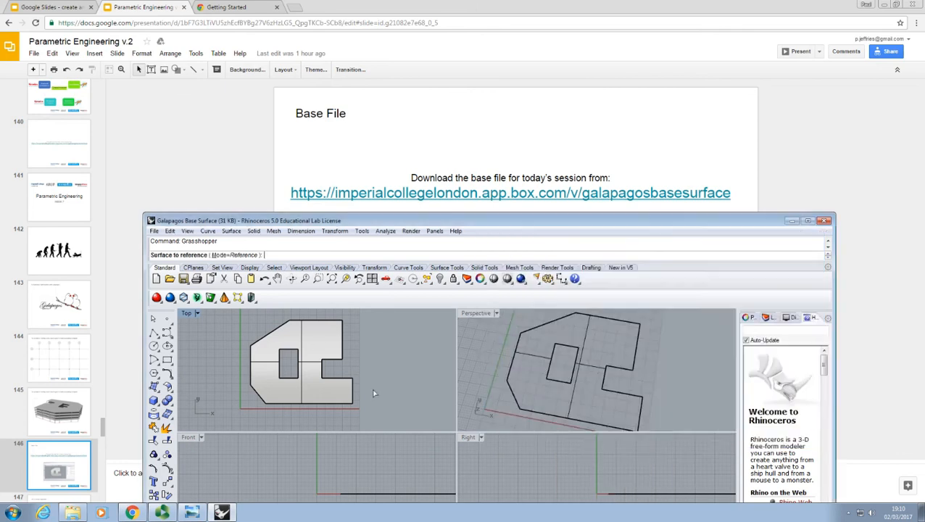
click(315, 342)
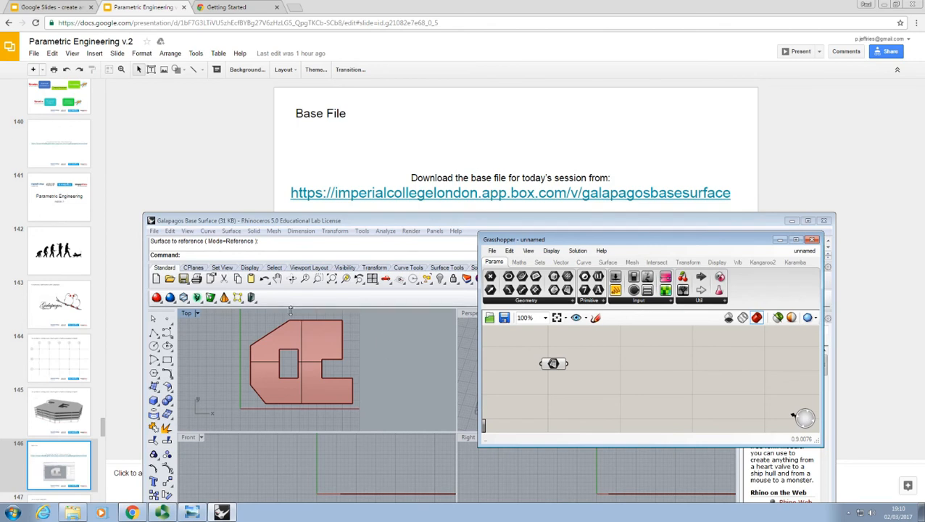
- Maximize the Top viewport and bring the whole footprint surface into view beside the Grasshopper window
double_click(188, 314)
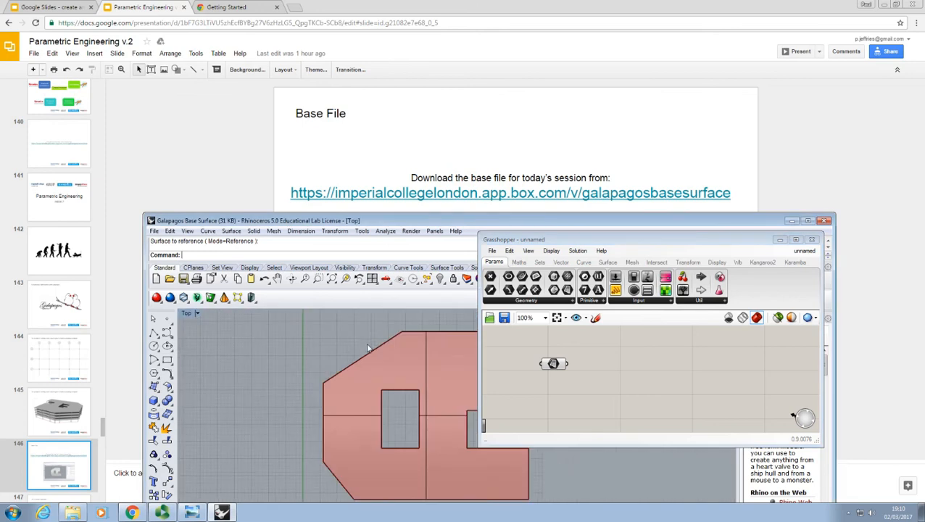
right_drag(403, 367, 393, 354)
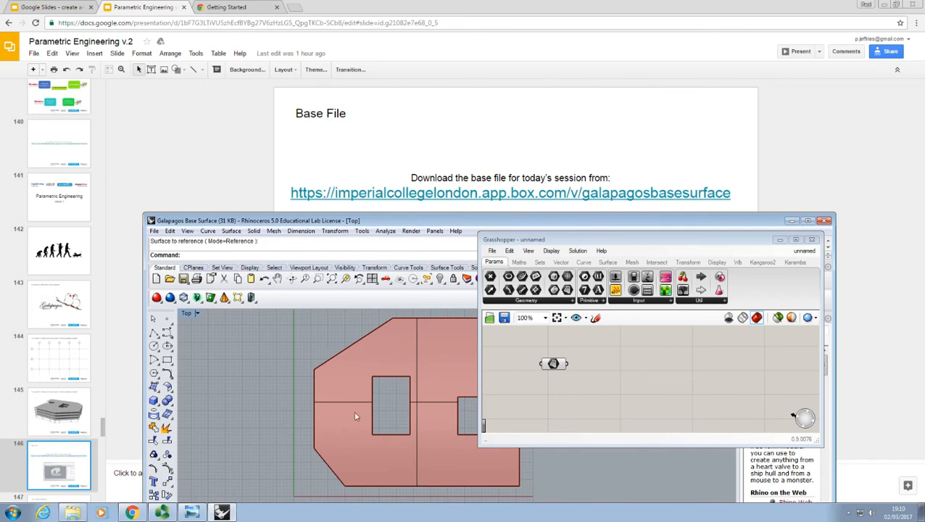
right_drag(372, 393, 287, 393)
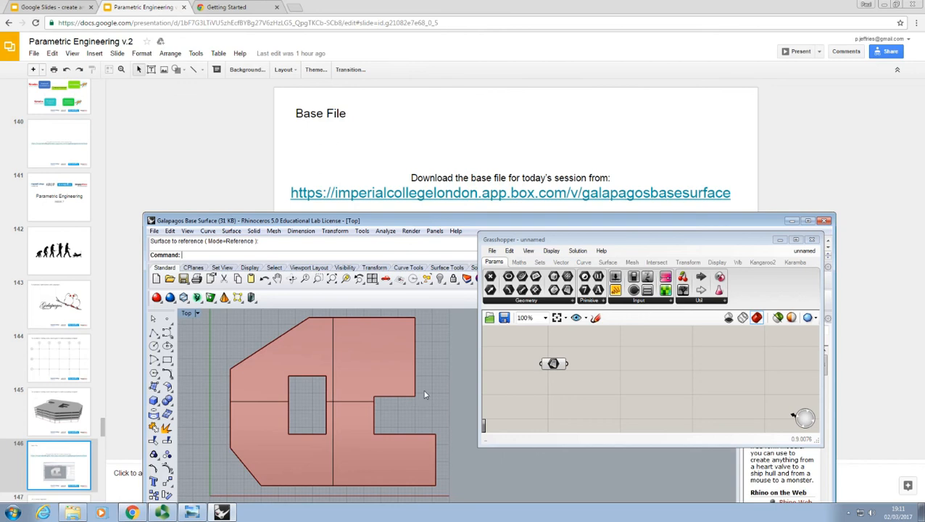
- Maximize the Rhino window, then reposition and enlarge the Grasshopper window so it sits beside the footprint surface
drag(616, 239, 686, 176)
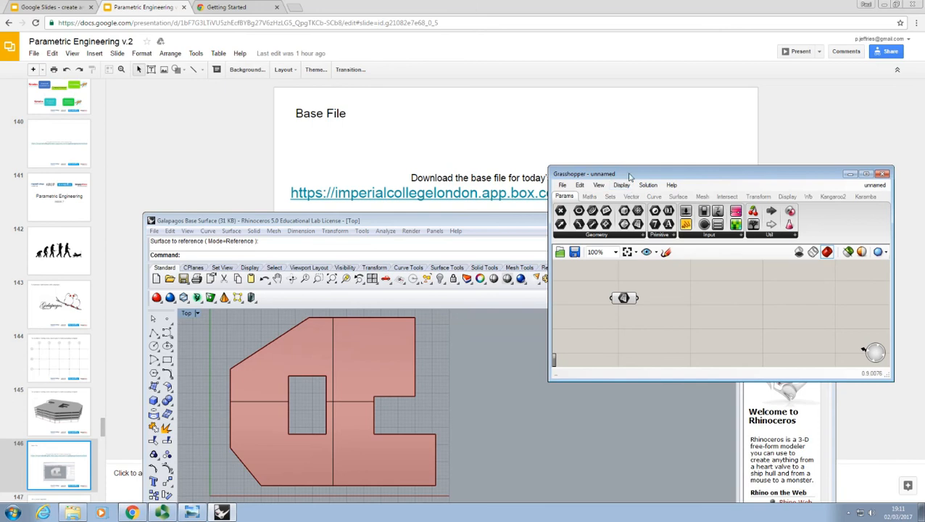
drag(629, 175, 669, 243)
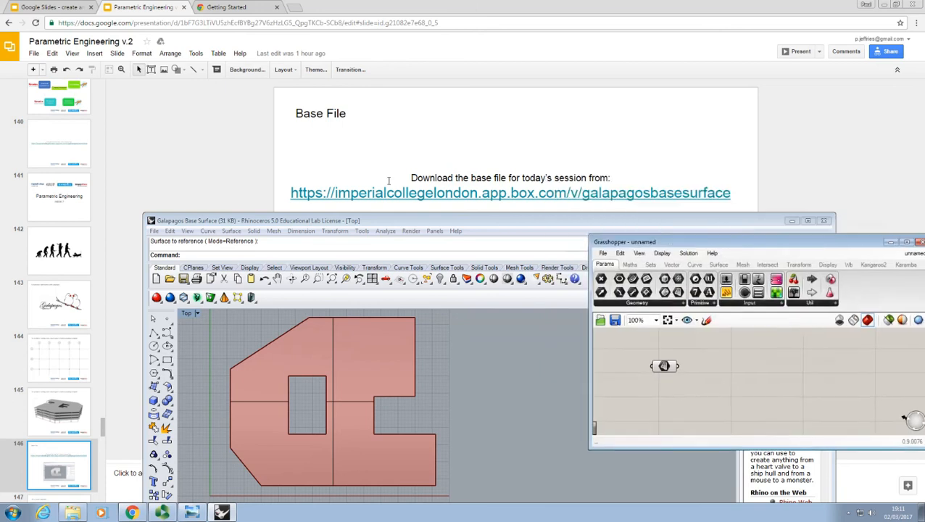
double_click(616, 221)
drag(664, 240, 536, 62)
drag(803, 270, 888, 434)
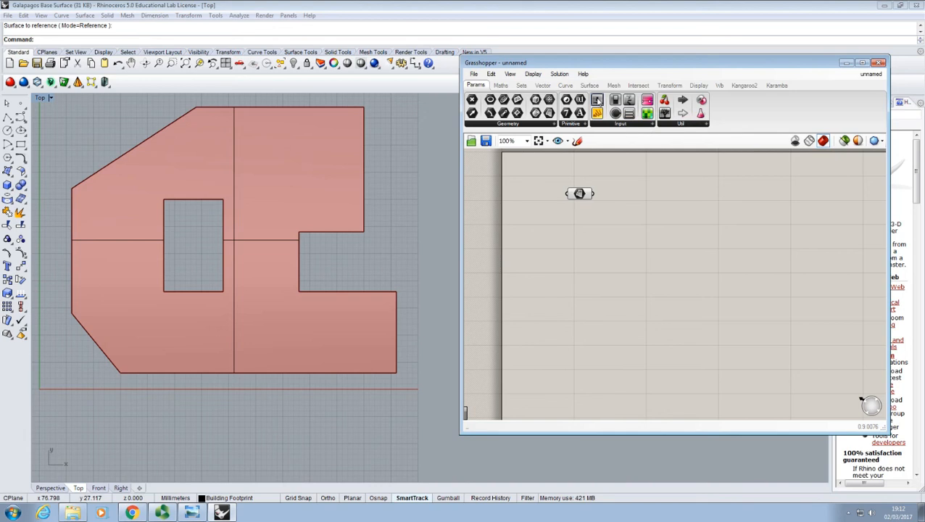
drag(596, 102, 562, 257)
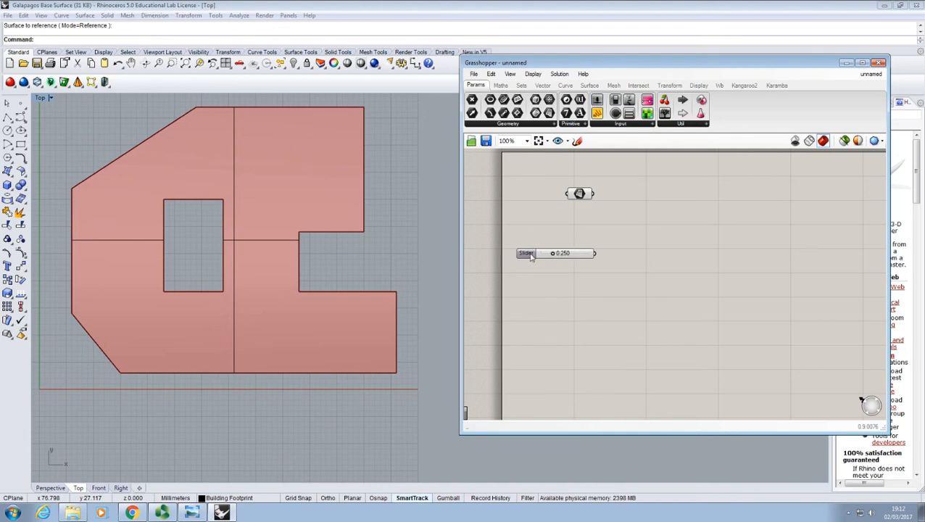
right_click(530, 254)
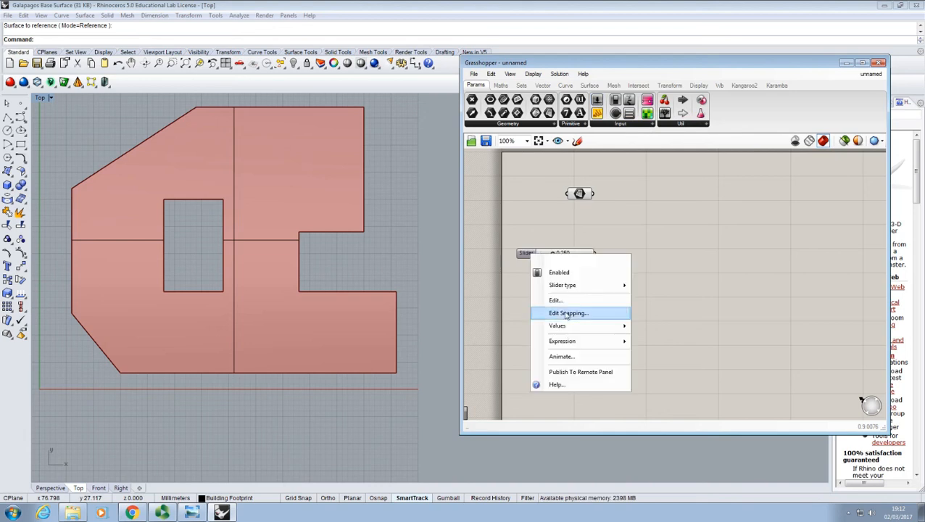
click(529, 257)
key(Delete)
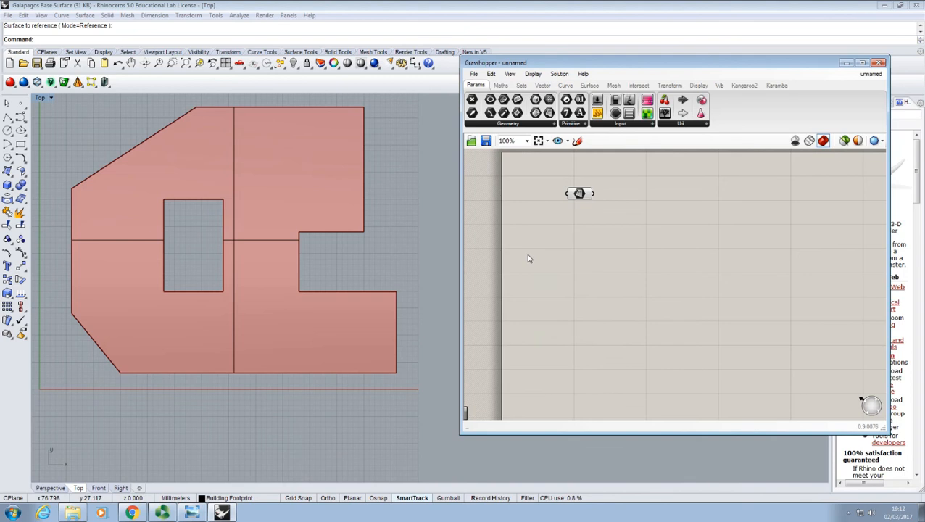
- Create a number slider below the Surface parameter through the canvas search, with range 0 to 12 and value 5.00
double_click(556, 263)
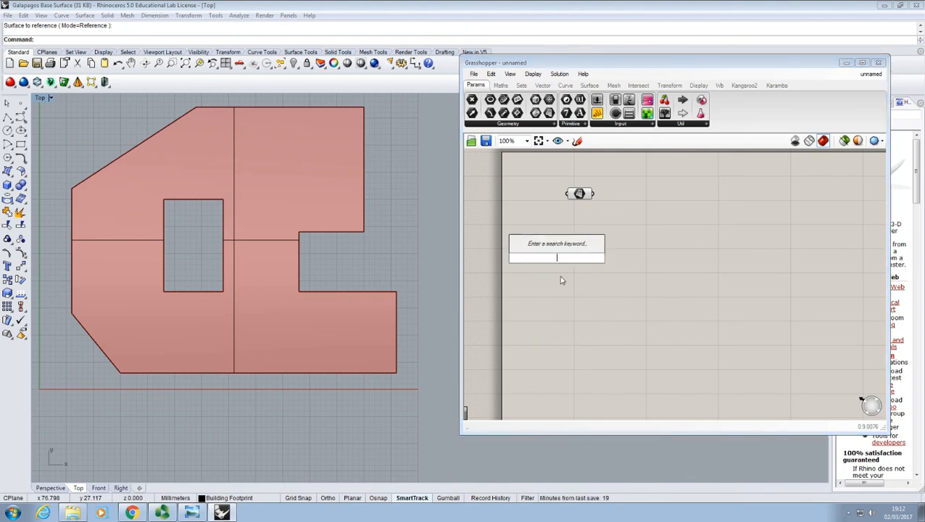
text(5.00)
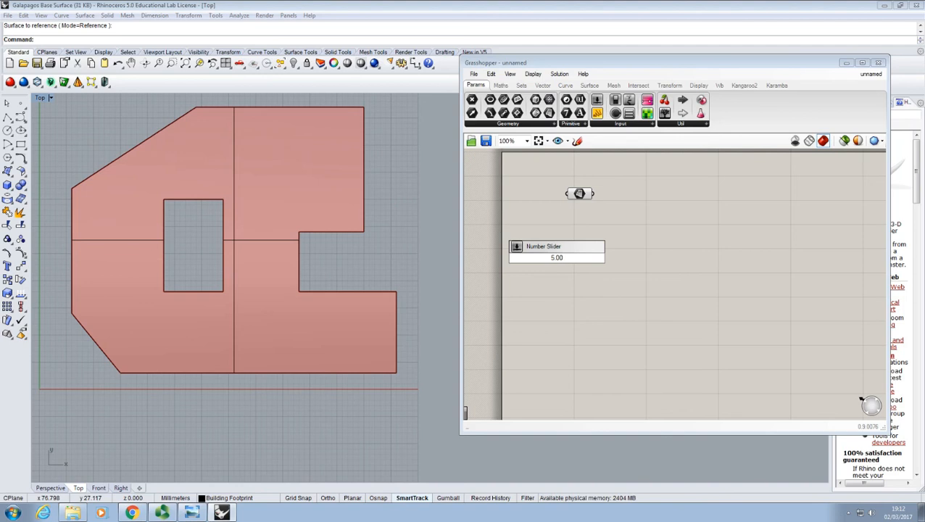
key(BackSpace)
key(BackSpace)
key(BackSpace)
key(BackSpace)
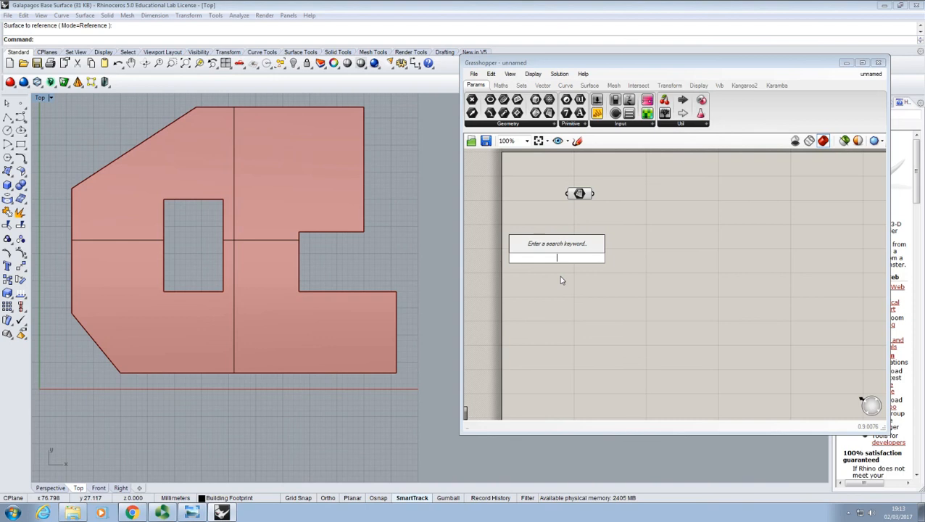
text(0)
key(Return)
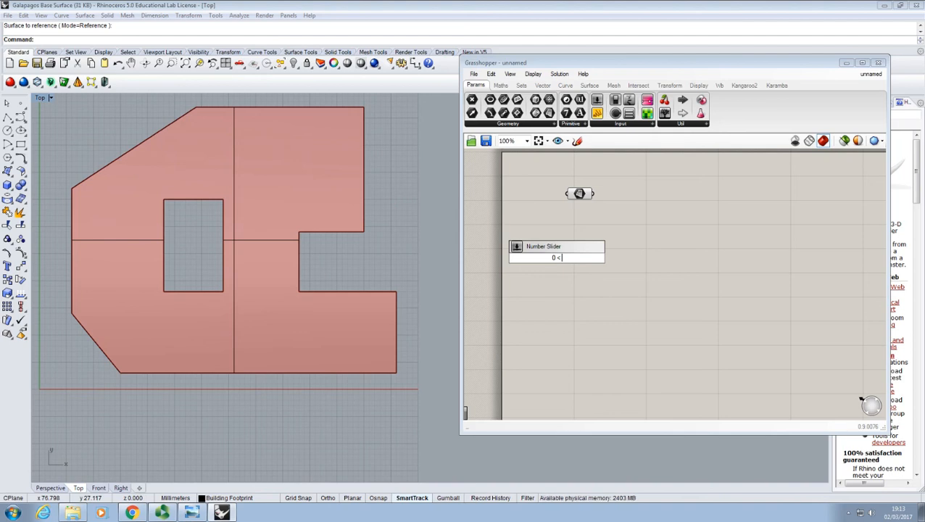
text(5.00)
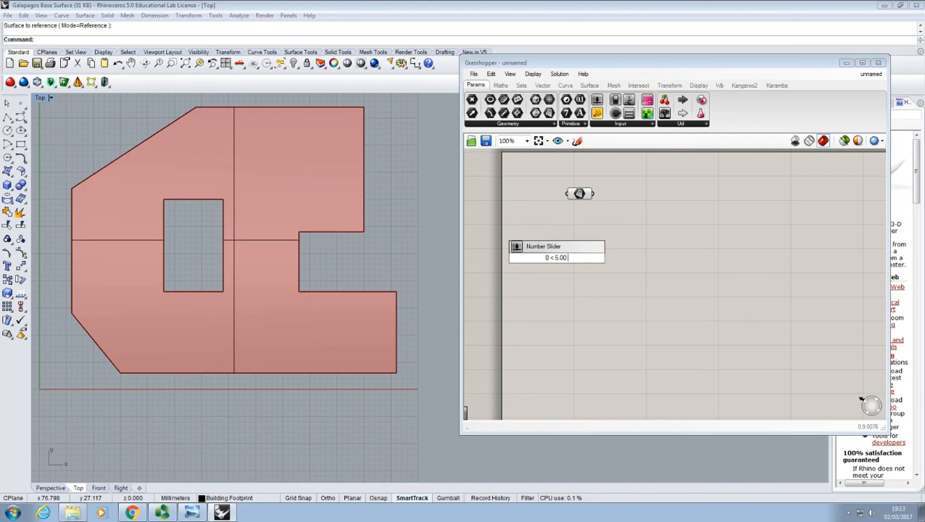
text( <)
text(12)
click(621, 282)
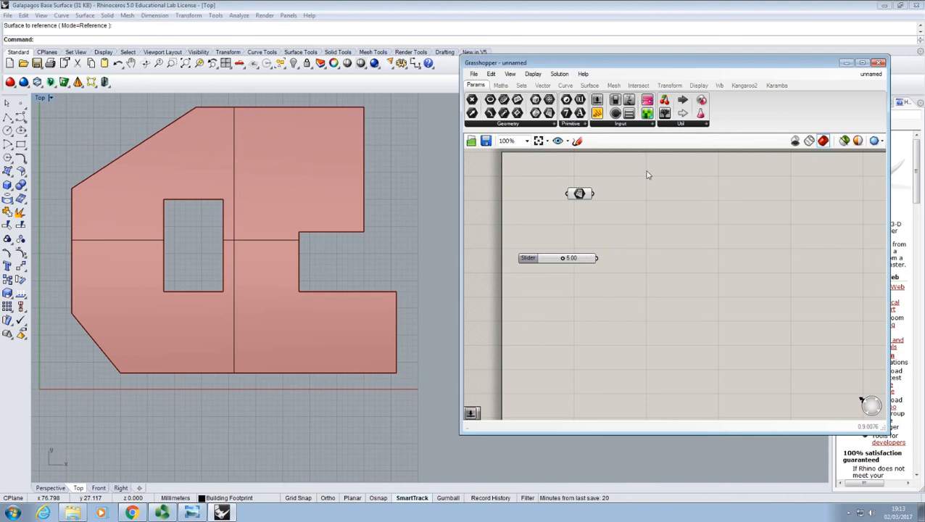
- Set the number slider to 5.19 and move it closer beneath the Surface parameter
scroll(581, 244, up, 4)
right_drag(584, 243, 618, 230)
mouse_move(601, 255)
mouse_down()
mouse_move(558, 256)
mouse_move(667, 258)
mouse_move(551, 259)
mouse_move(652, 256)
mouse_move(599, 259)
mouse_up()
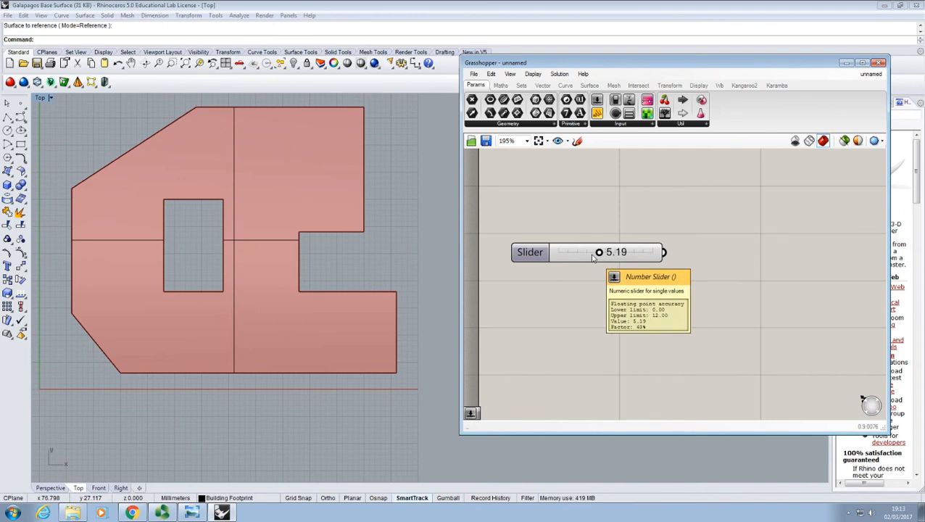
drag(548, 257, 553, 193)
click(559, 222)
right_drag(558, 222, 550, 246)
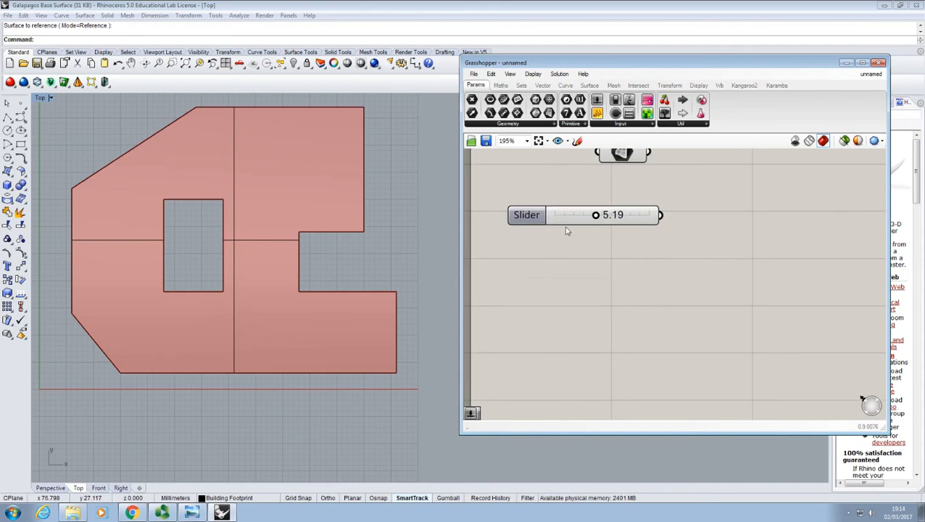
- Rename the number slider as X-Offset
right_click(530, 220)
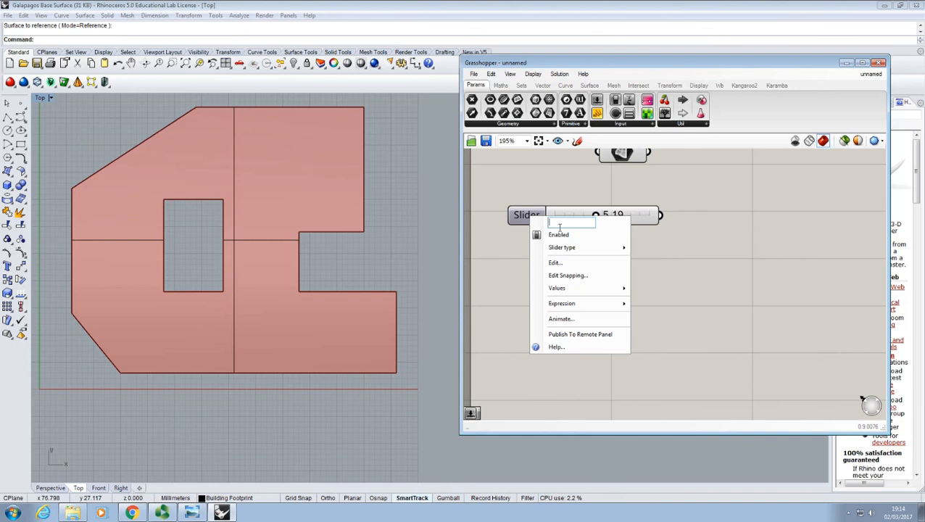
text(X-Offs)
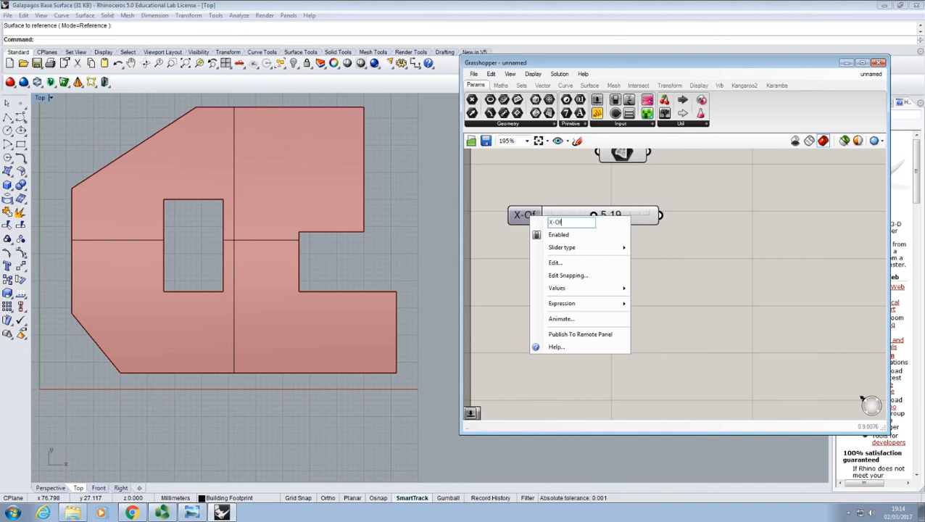
text(et)
key(Return)
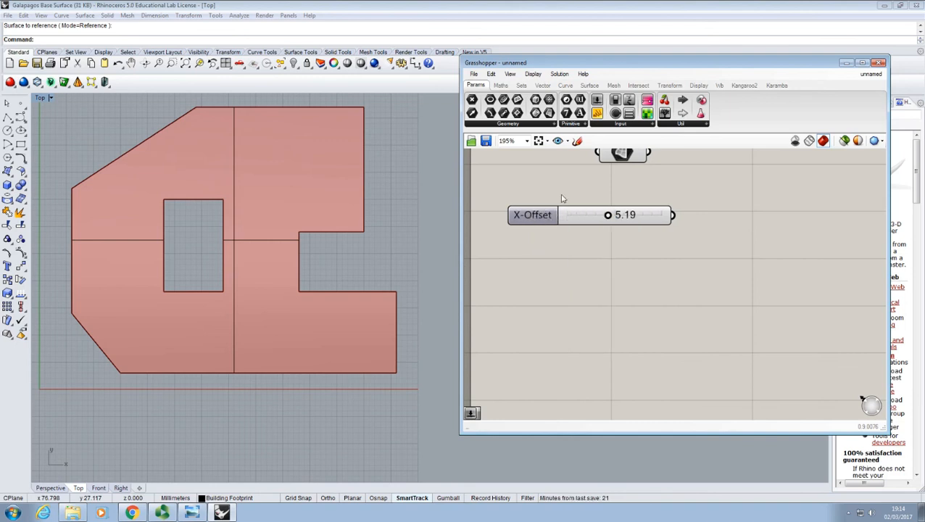
- Duplicate the X-Offset slider and place the copy directly below the original
click(541, 216)
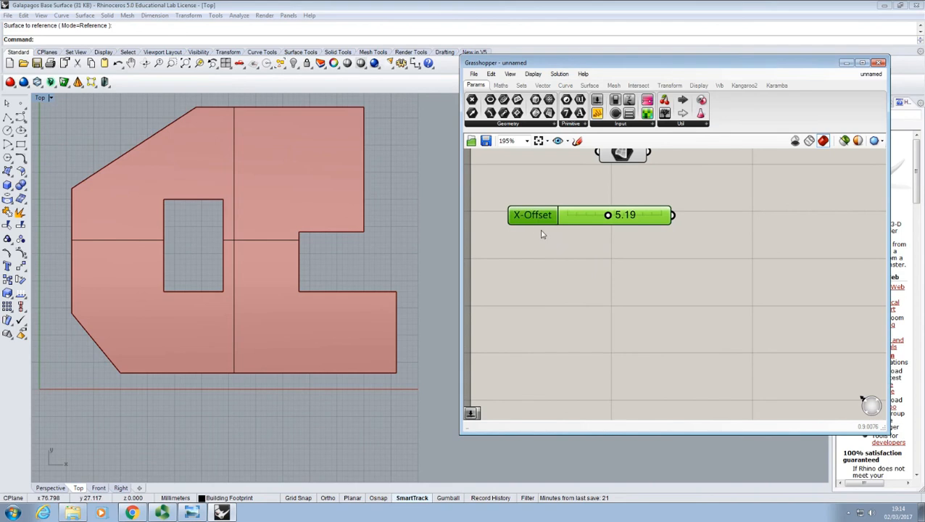
alt+drag(541, 216, 538, 249)
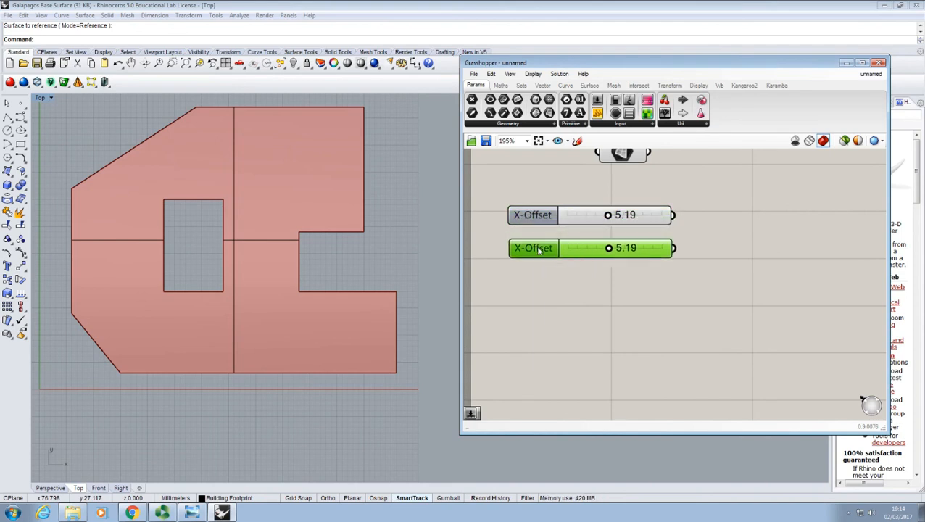
- Rename the duplicated slider below X-Offset as Y-Offset
right_click(538, 248)
click(564, 253)
key(BackSpace)
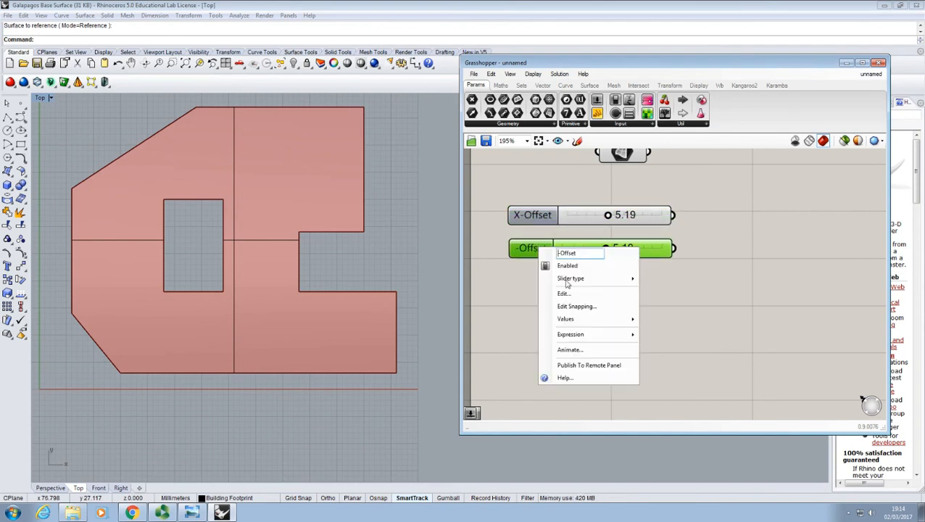
text(Y)
click(717, 289)
right_drag(640, 299, 612, 320)
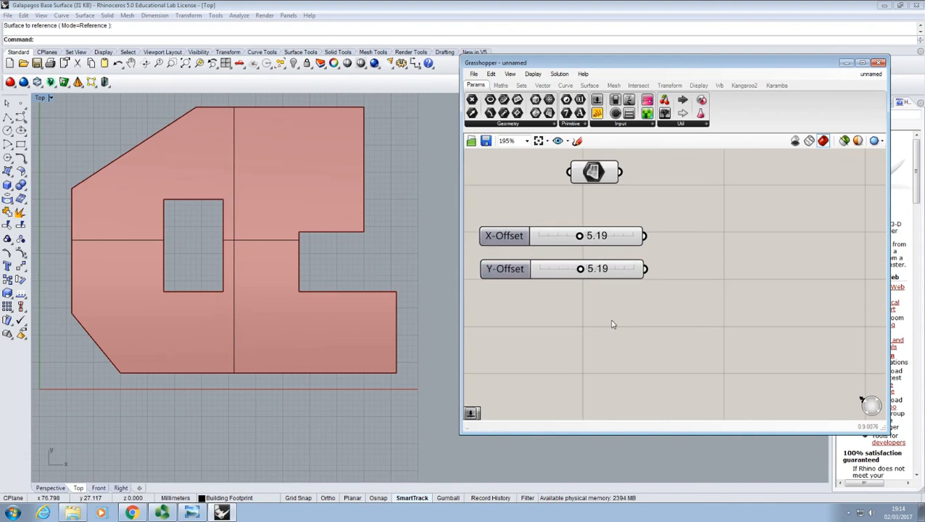
- Create a number slider below Y-Offset with range 9.00 to 12, set it to 9.98 and place it closer beneath the offset sliders
scroll(612, 324, down, 3)
right_click(618, 267)
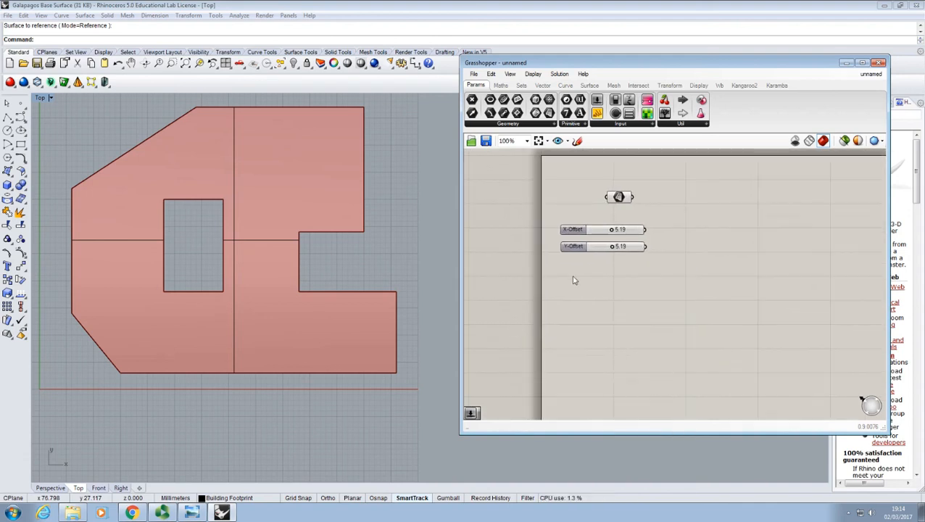
scroll(637, 300, up, 1)
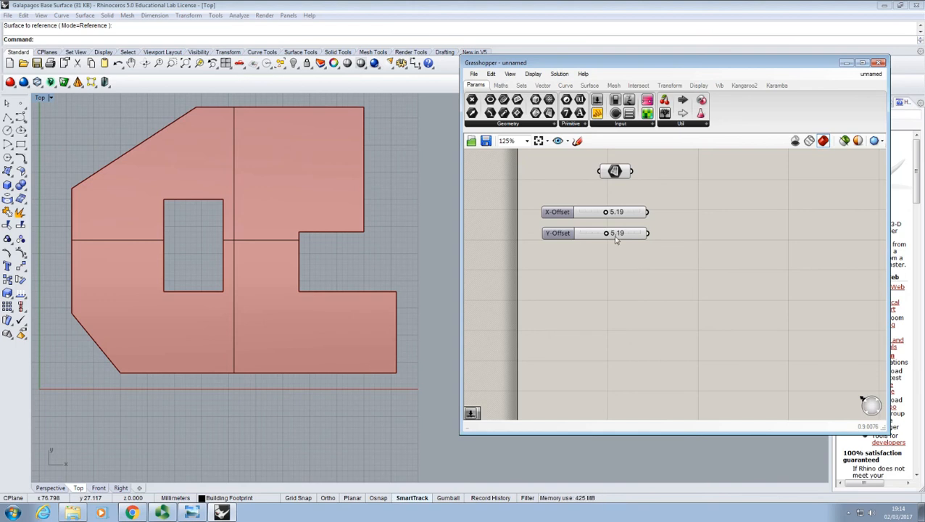
double_click(601, 290)
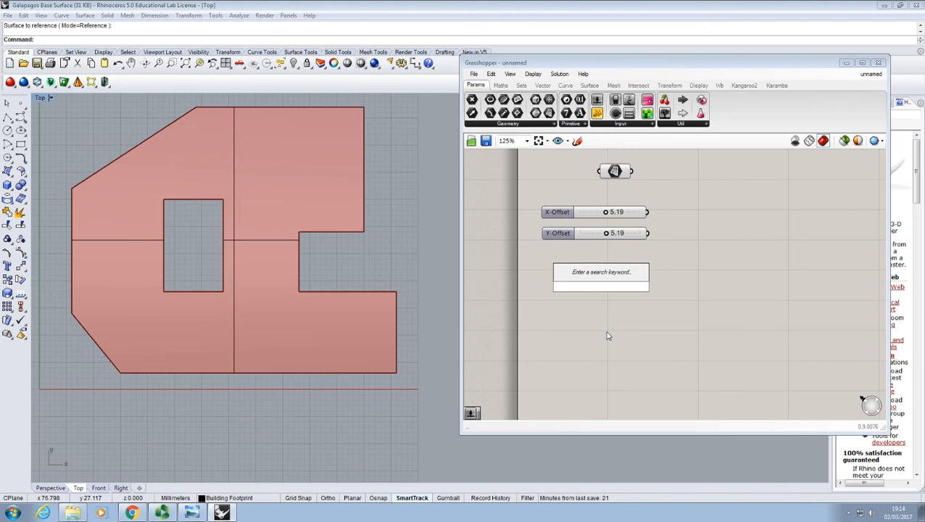
text(9)
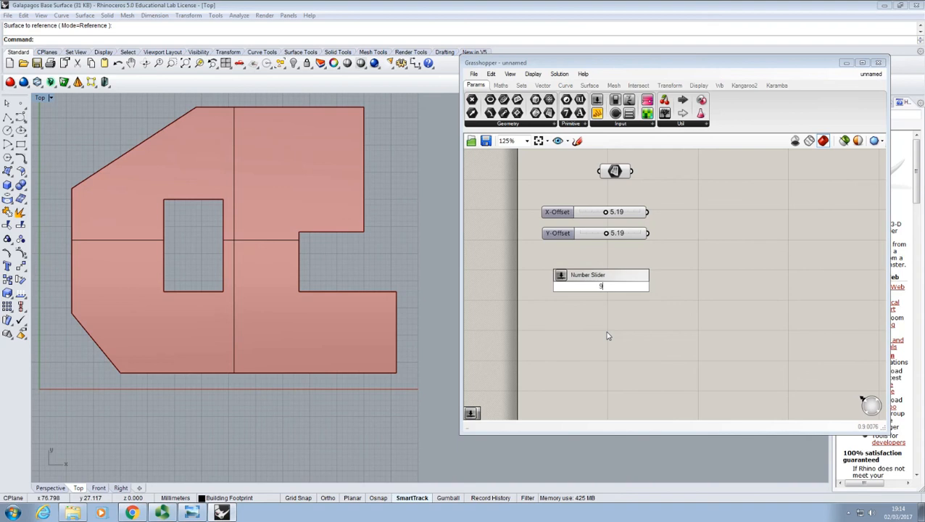
text(.00)
text(.. 12)
key(Return)
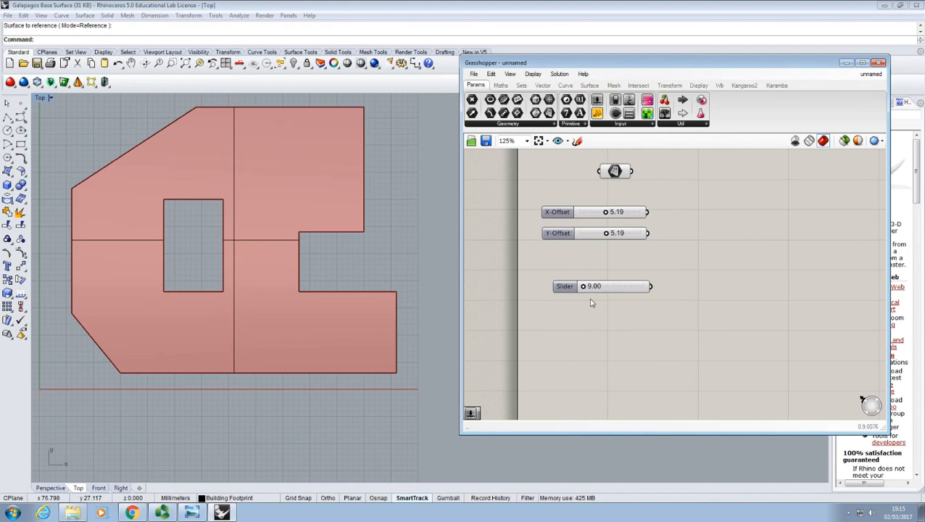
drag(583, 287, 557, 270)
click(564, 299)
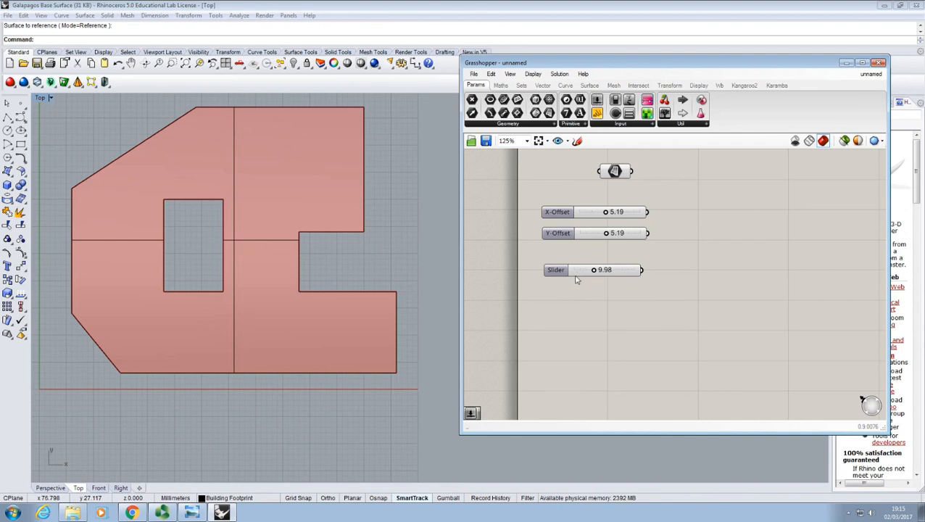
- Rename the new number slider below Y-Offset as X-Spacing
click(558, 271)
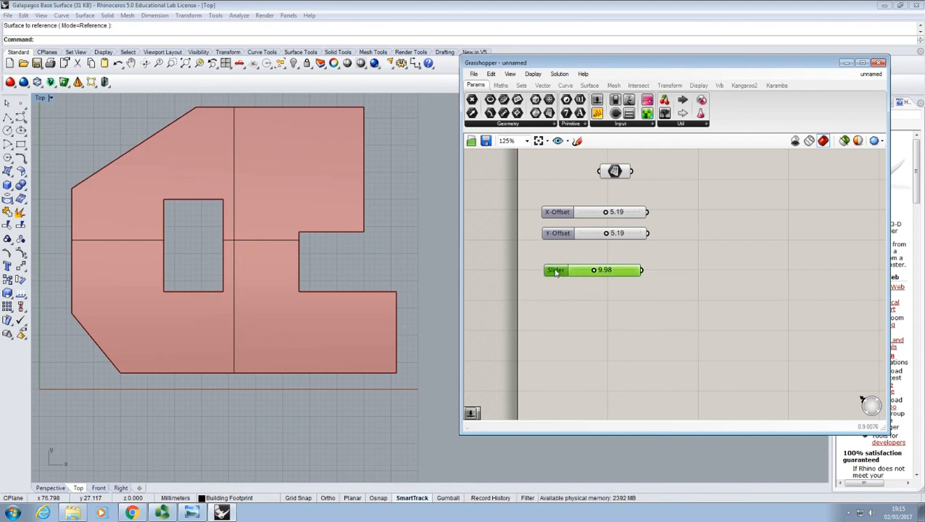
right_click(558, 271)
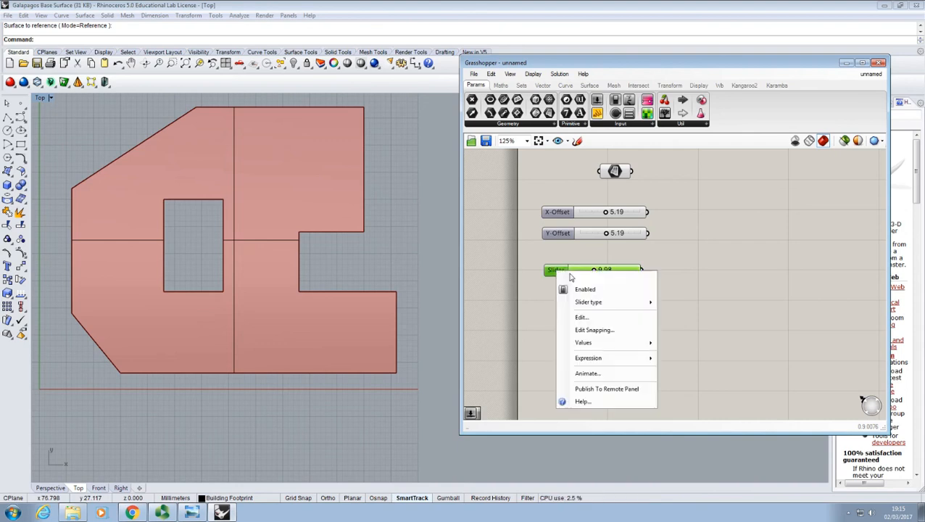
text(X-)
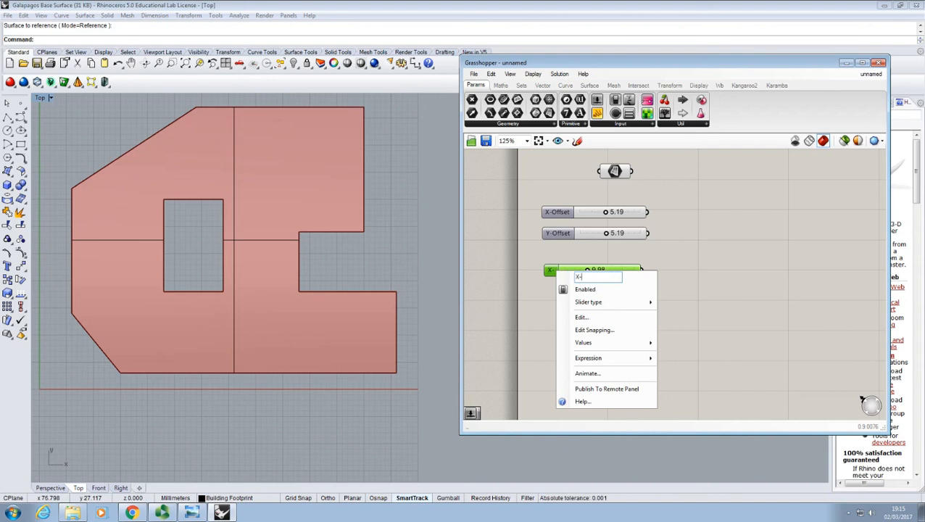
text(Spacing)
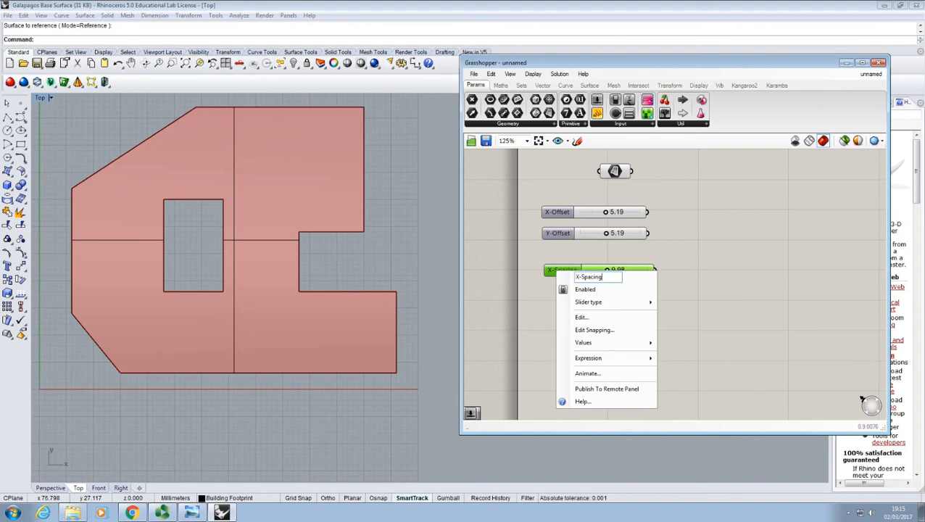
click(531, 262)
- Duplicate the X-Spacing slider and place the copy directly below the original
click(558, 269)
key(ctrl+c)
key(ctrl+v)
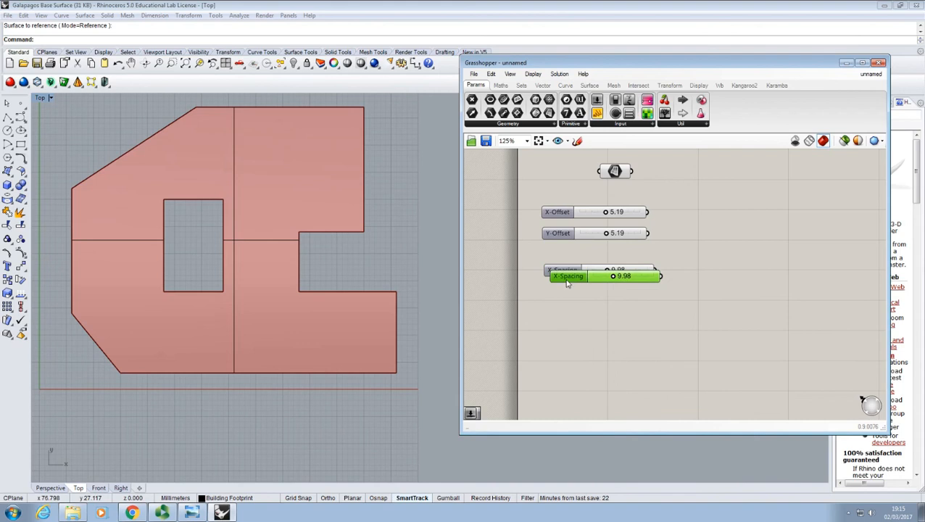
drag(564, 277, 561, 287)
- Rename the duplicated slider below X-Spacing as Y-Spacing
right_click(561, 290)
right_click(579, 294)
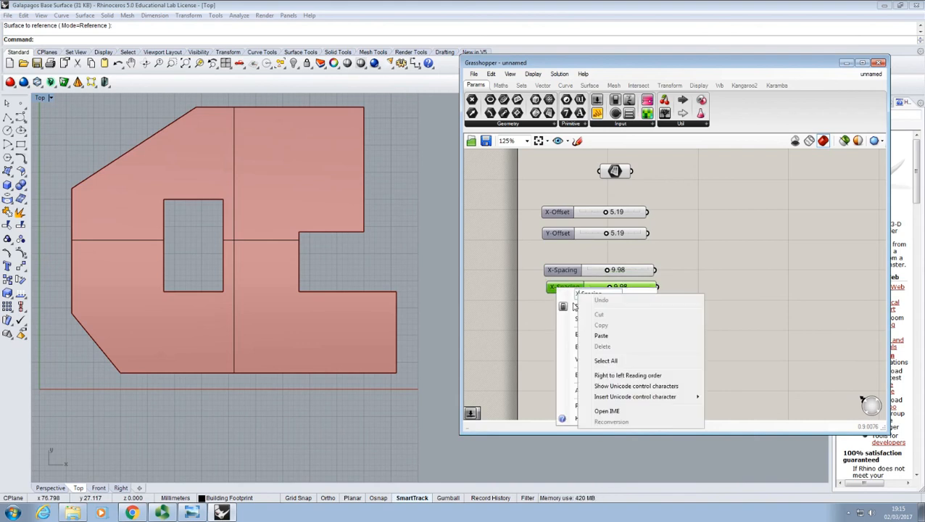
key(Escape)
key(BackSpace)
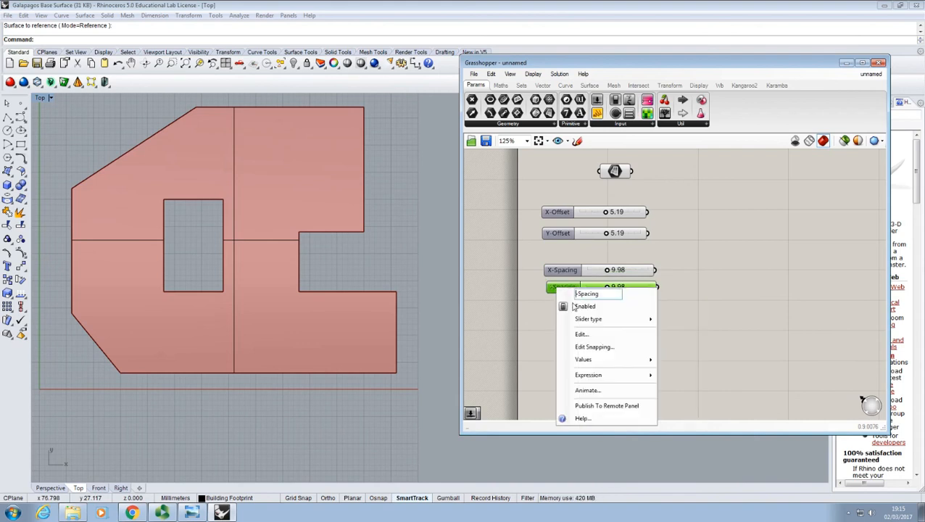
text(Y)
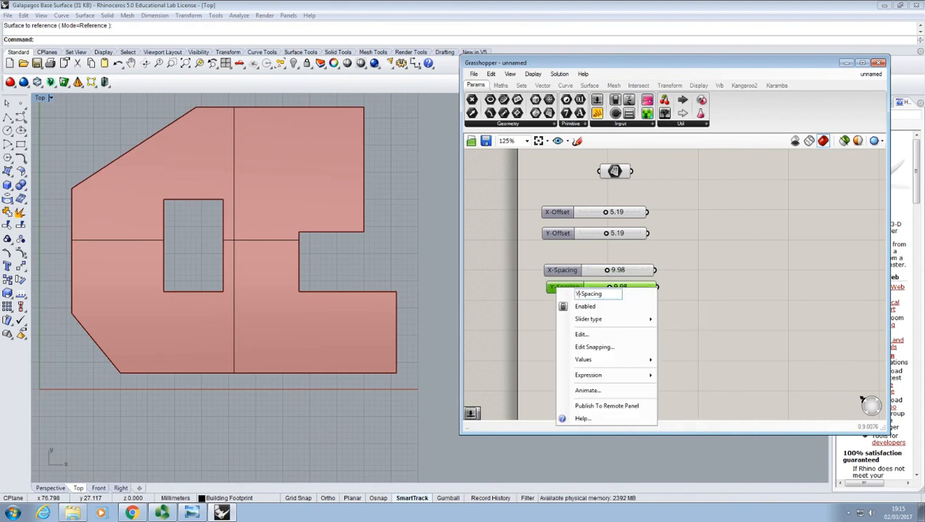
click(696, 274)
- Move the Y-Spacing slider slightly farther below X-Spacing and shift the Surface parameter slightly up above the sliders
drag(574, 291, 570, 302)
click(705, 251)
right_drag(710, 260, 706, 278)
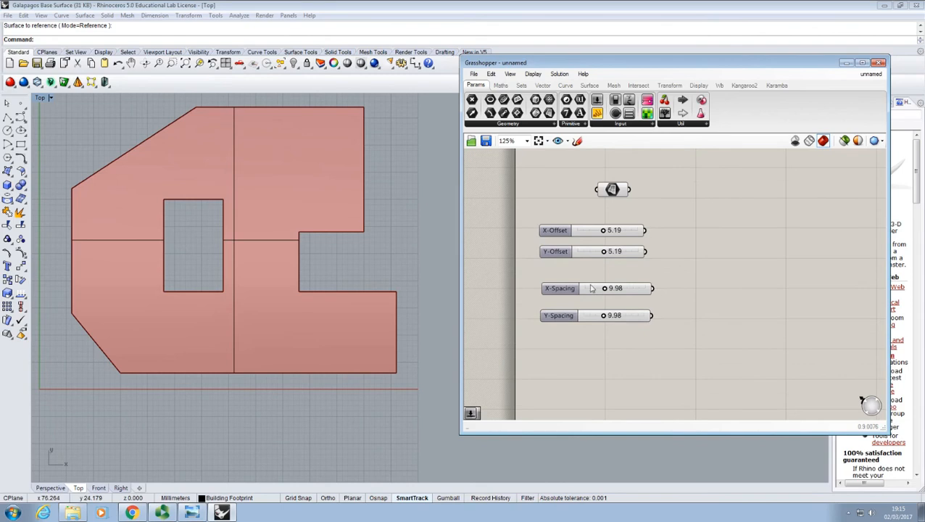
drag(613, 190, 606, 184)
click(654, 216)
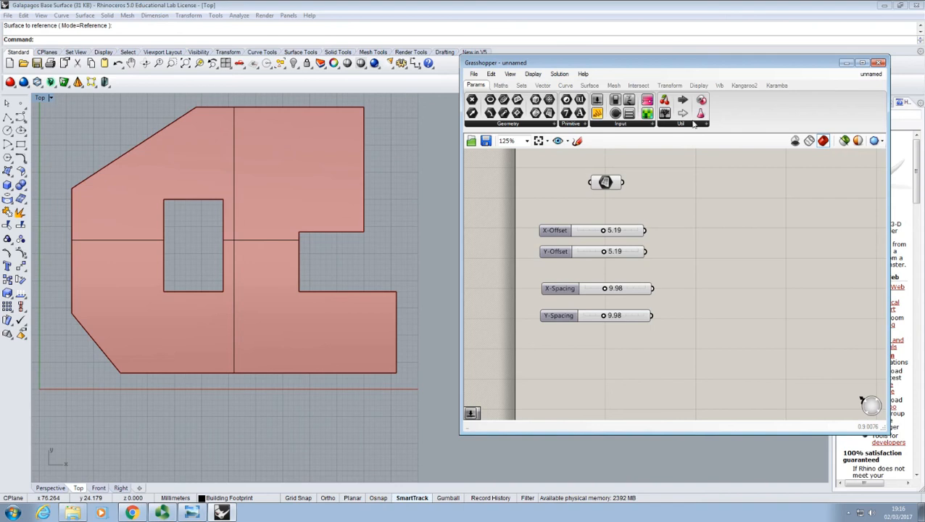
- Move the Grasshopper window slightly up and extend its height downward to enlarge the canvas
drag(662, 65, 651, 50)
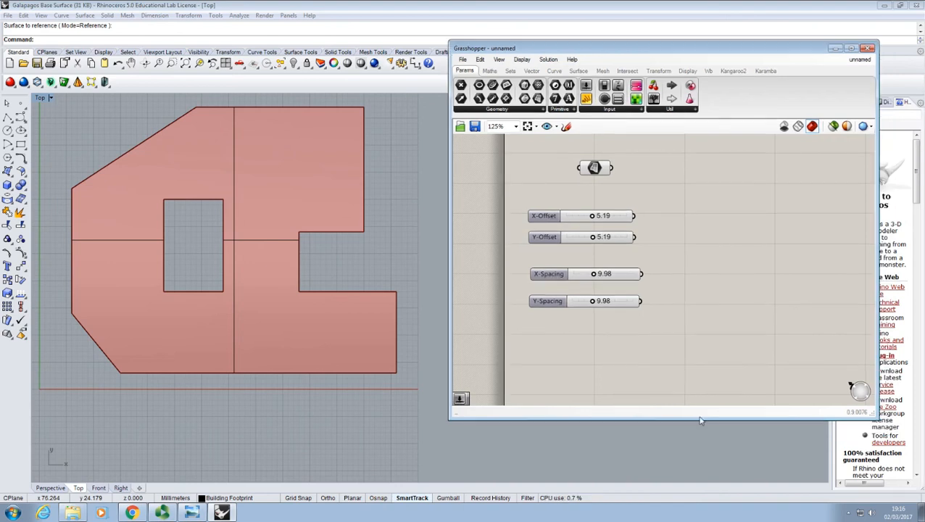
drag(700, 419, 700, 450)
right_drag(716, 298, 691, 303)
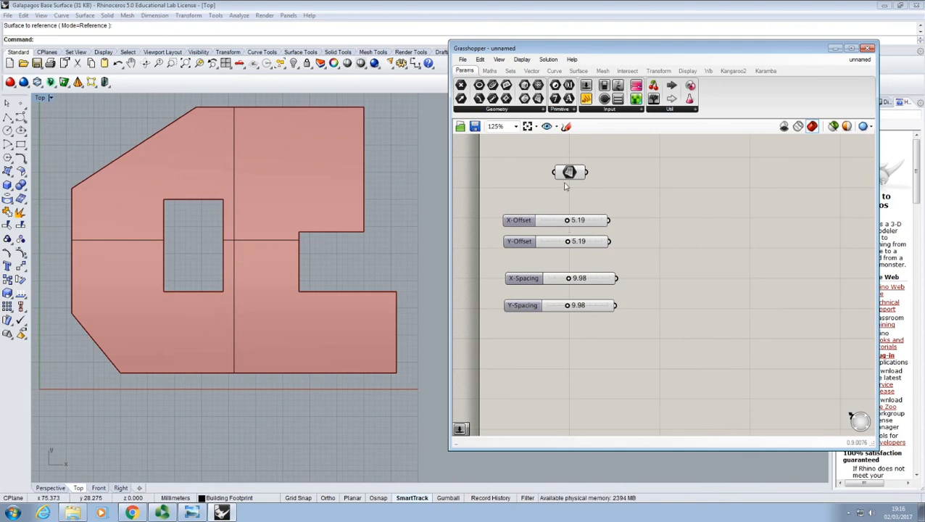
- Add a Construct Point component beside the offset sliders and connect X-Offset to its X input and Y-Offset to its Y input
click(533, 71)
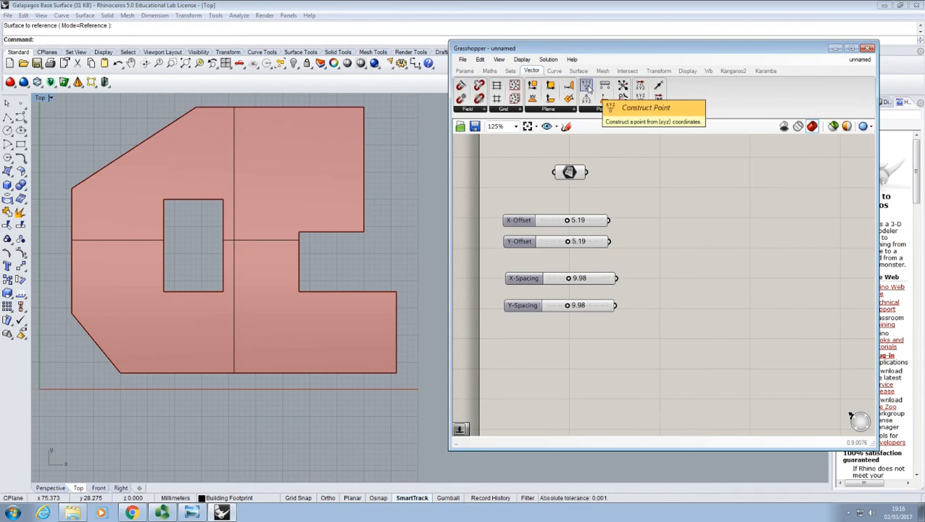
drag(587, 87, 662, 229)
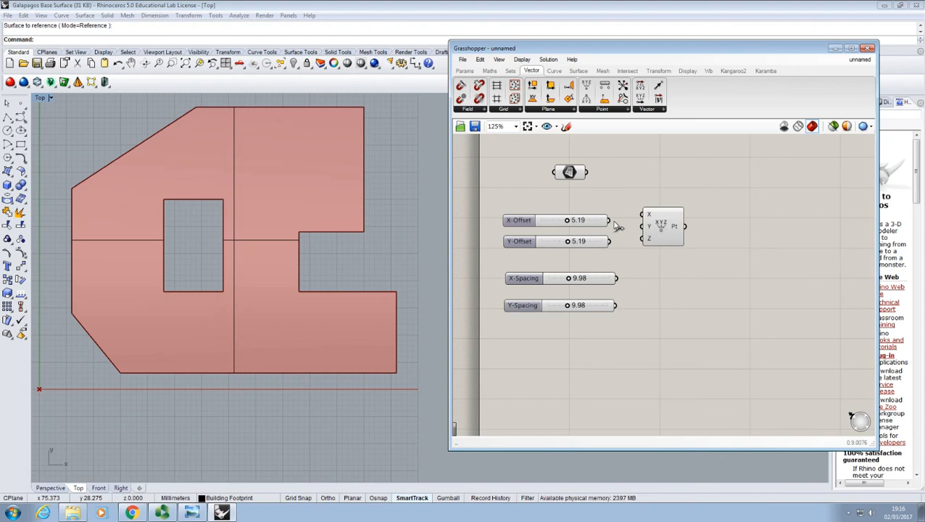
drag(609, 219, 662, 237)
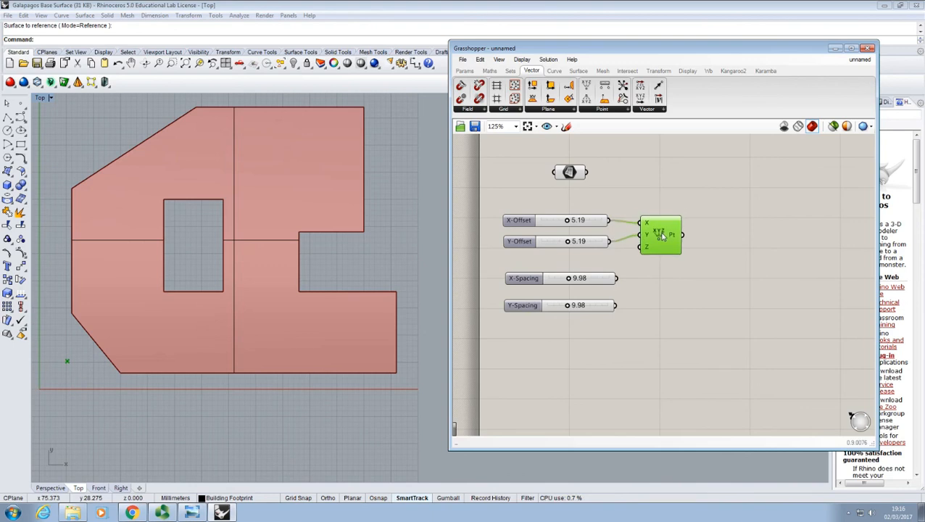
click(668, 202)
click(664, 242)
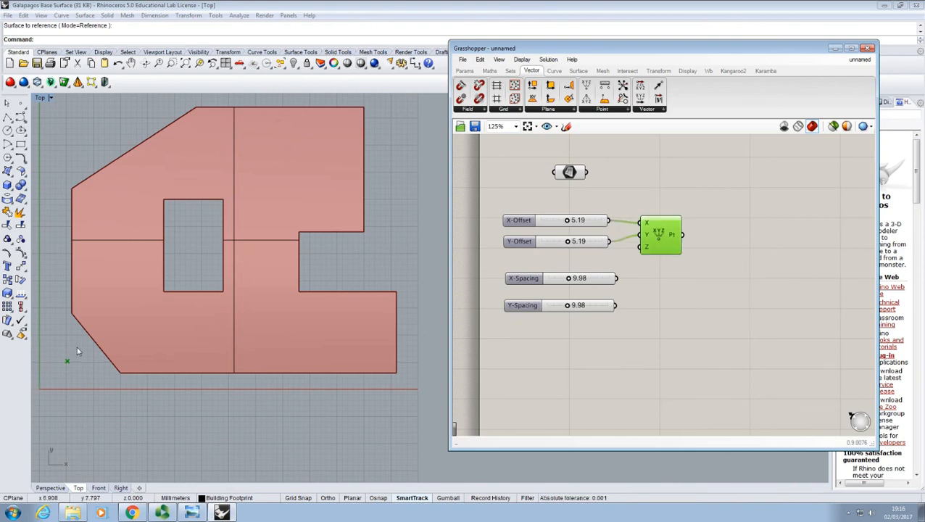
- Set the X-Offset slider to 6.15 and the Y-Offset slider to 5.96
mouse_move(570, 224)
mouse_down()
mouse_move(558, 222)
mouse_move(598, 251)
mouse_move(567, 251)
mouse_move(589, 250)
mouse_move(572, 246)
mouse_move(589, 220)
mouse_move(572, 219)
mouse_up()
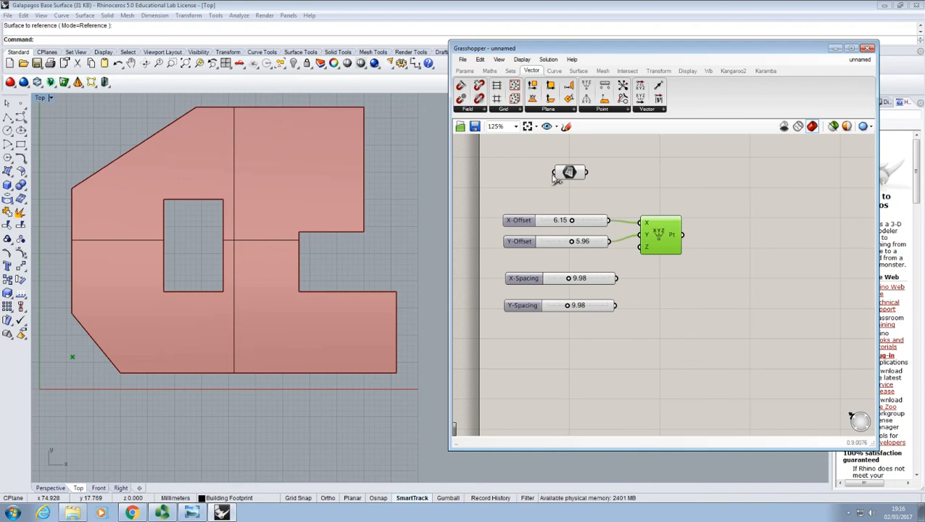
click(673, 185)
right_drag(665, 189, 651, 208)
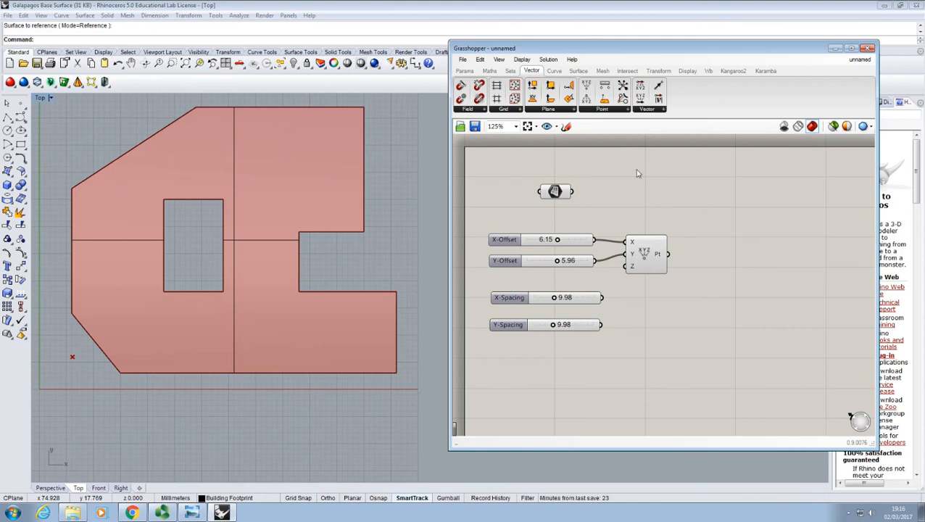
click(501, 110)
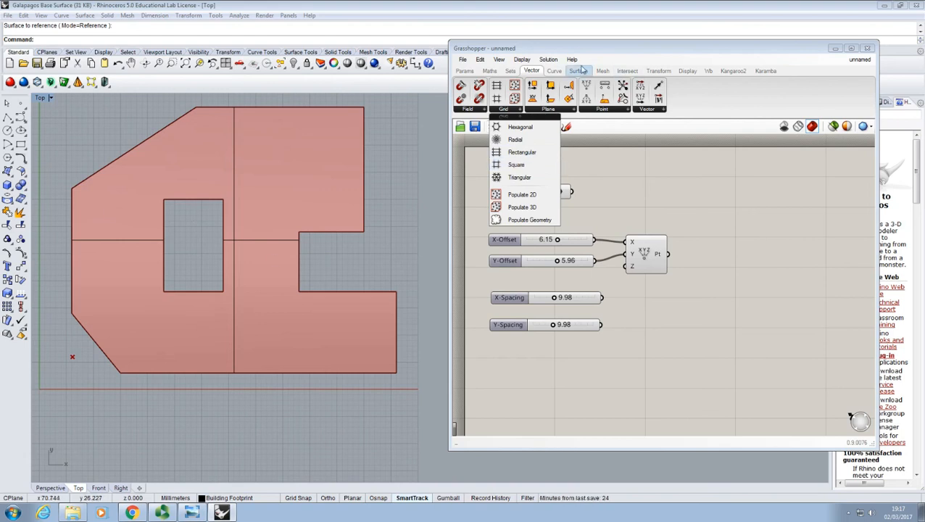
click(579, 70)
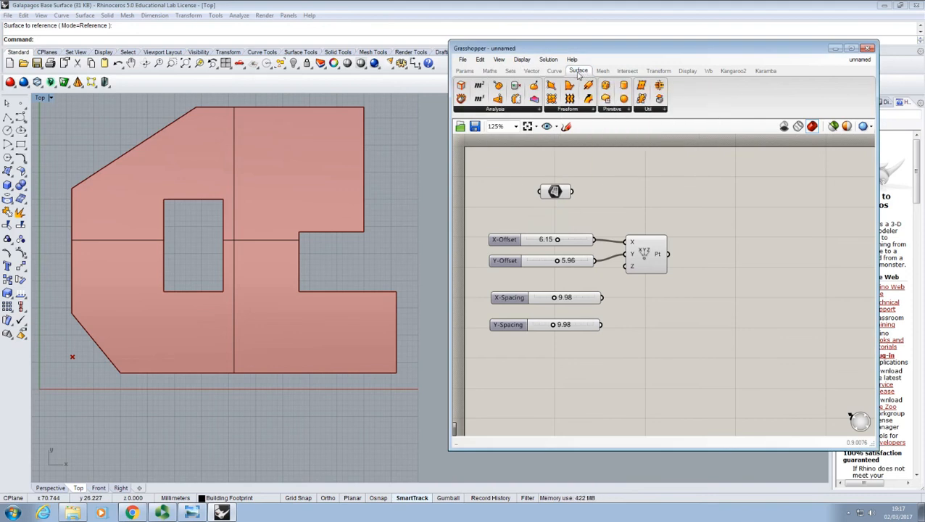
click(509, 109)
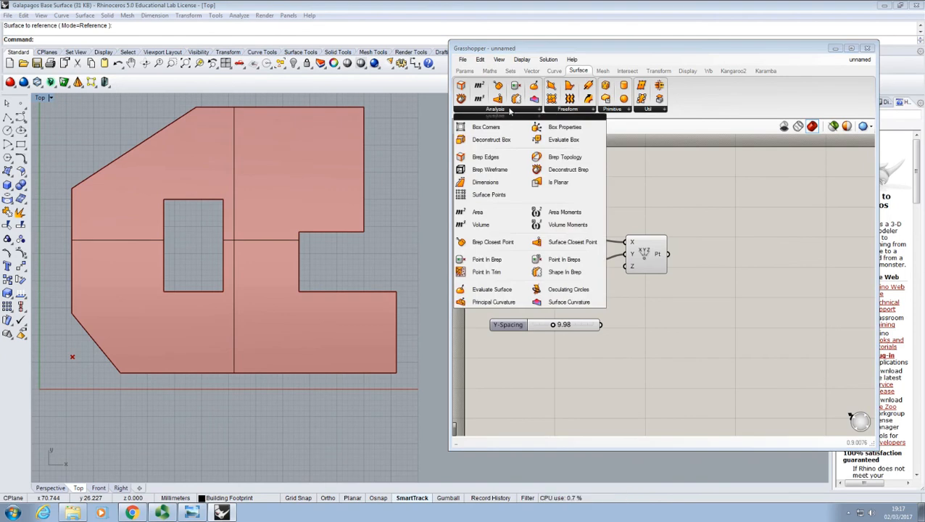
click(563, 109)
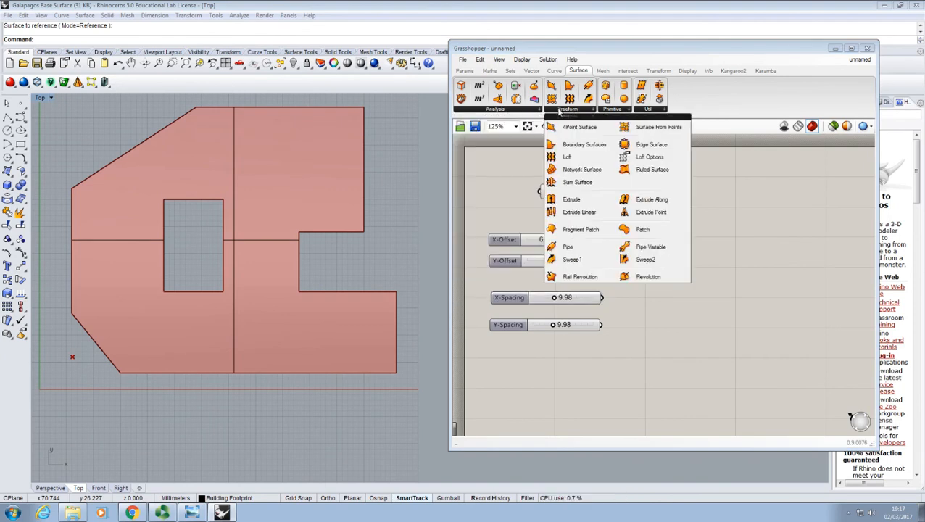
click(612, 110)
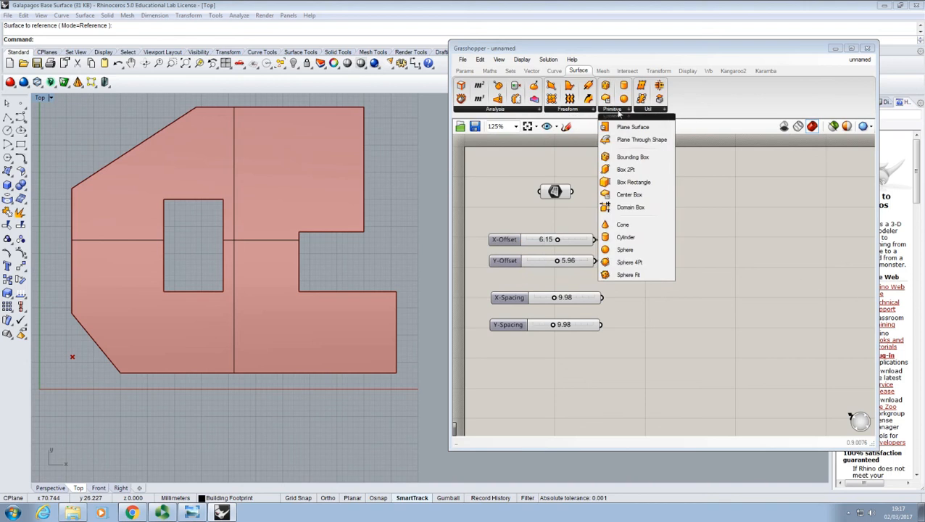
click(646, 110)
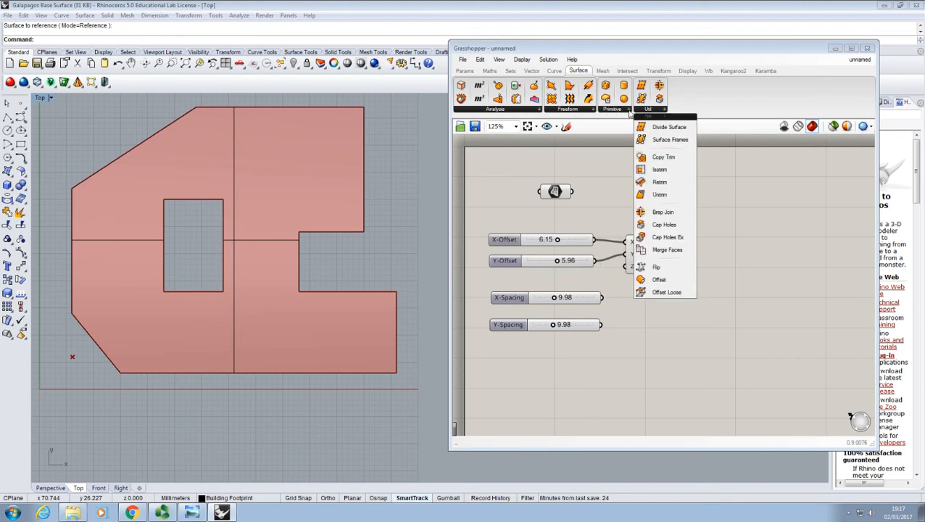
- Add a Contour component for Breps and meshes to the canvas and place it beyond the Construct Point component
double_click(720, 203)
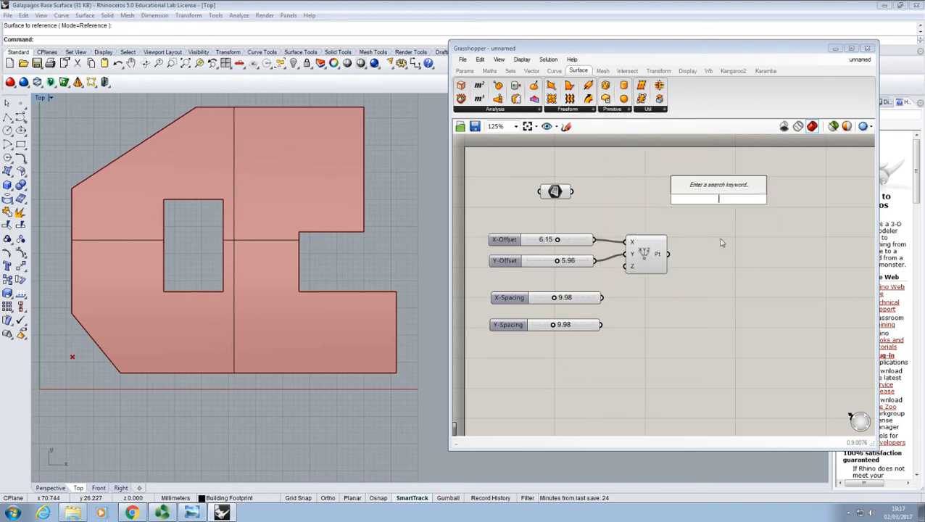
text(cou)
key(BackSpace)
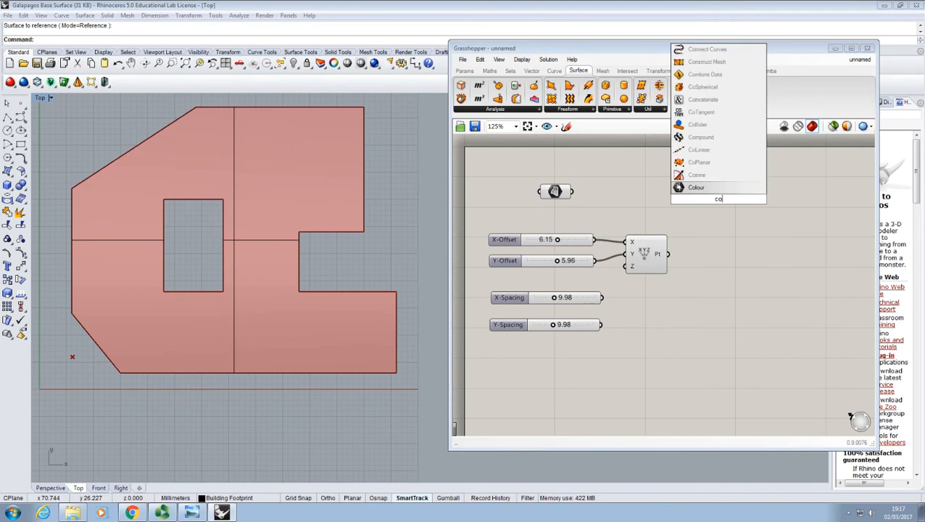
text(ntour)
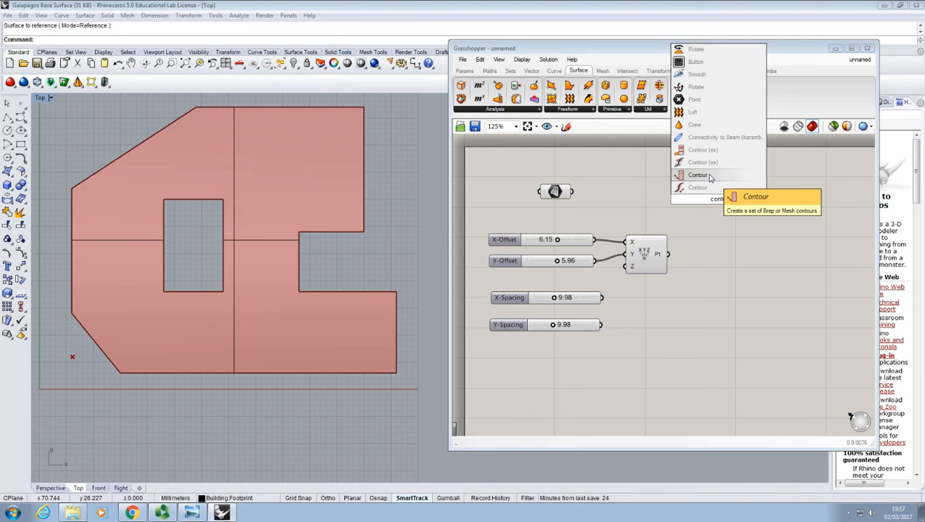
click(710, 178)
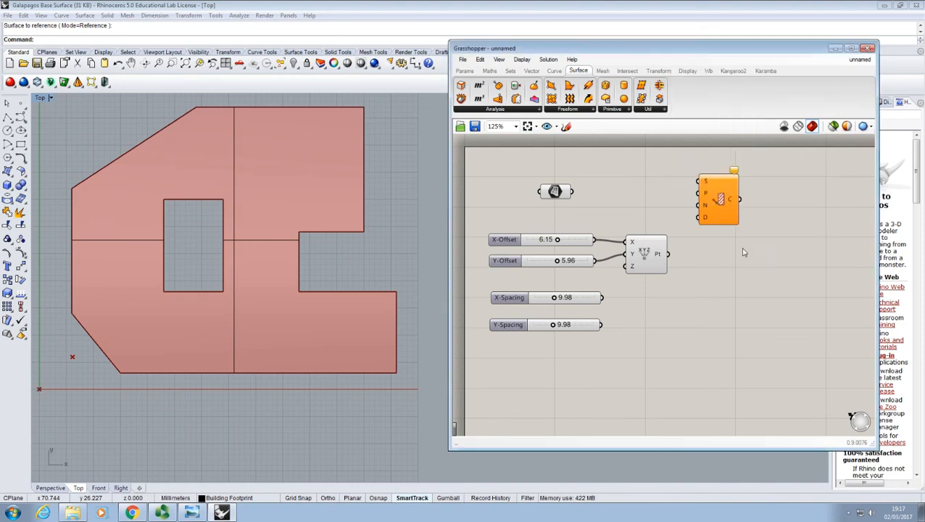
drag(721, 198, 738, 267)
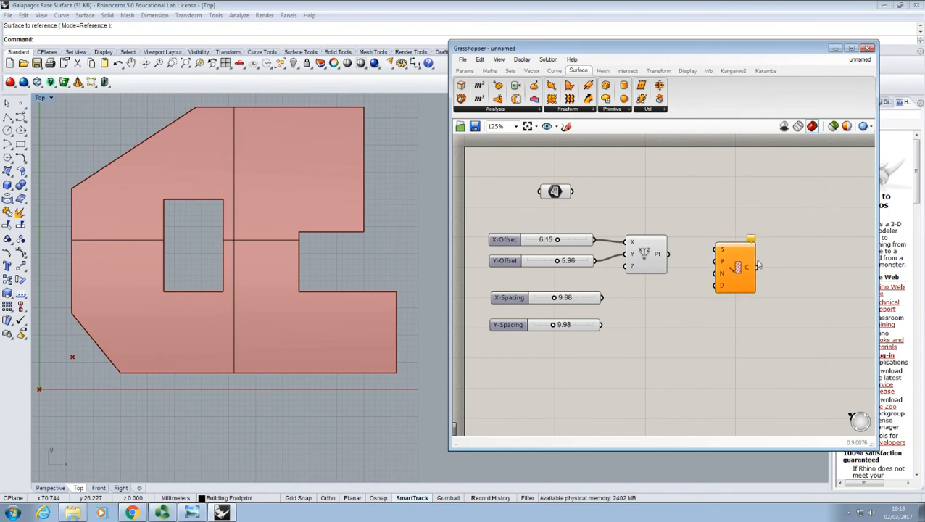
- Connect the Surface parameter to the Contour's S input and the Construct Point output to its P input
right_drag(757, 280, 701, 220)
right_drag(667, 193, 702, 227)
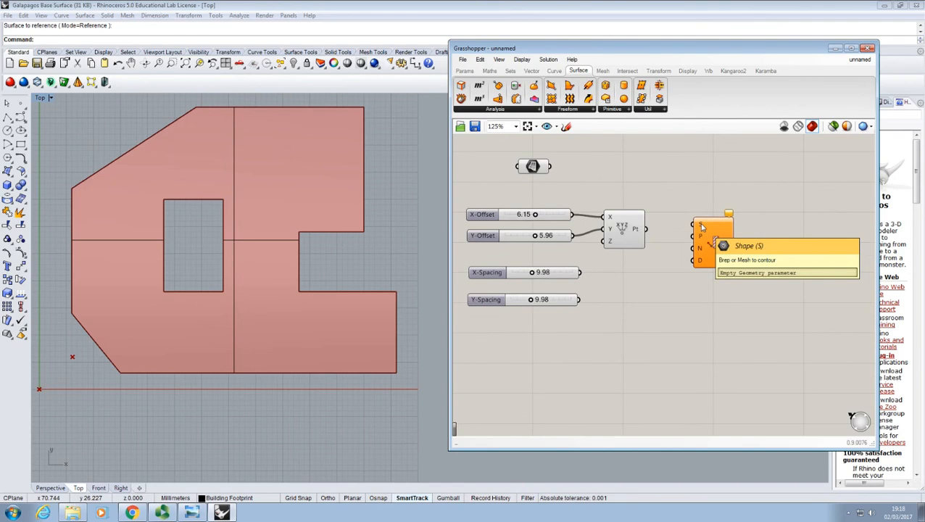
right_drag(677, 189, 651, 211)
drag(686, 261, 708, 240)
click(558, 205)
drag(524, 189, 692, 226)
mouse_move(697, 231)
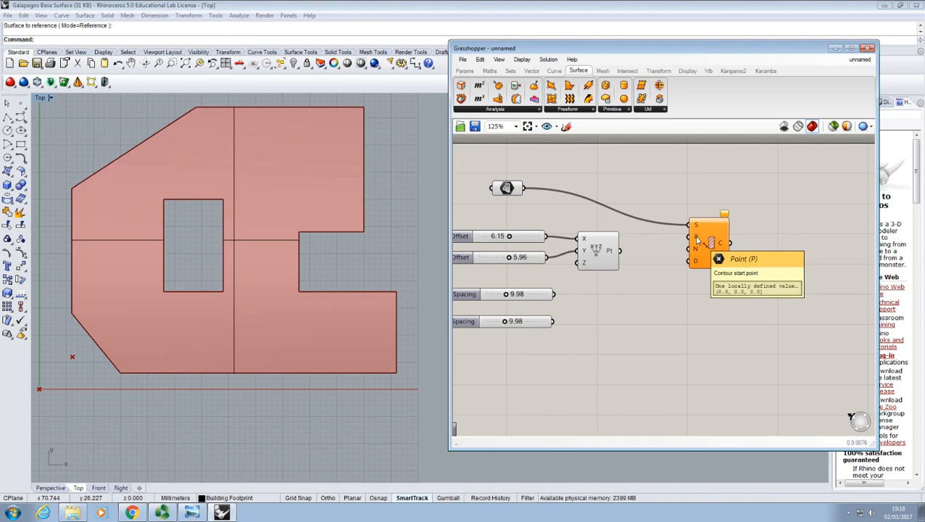
click(592, 251)
click(636, 259)
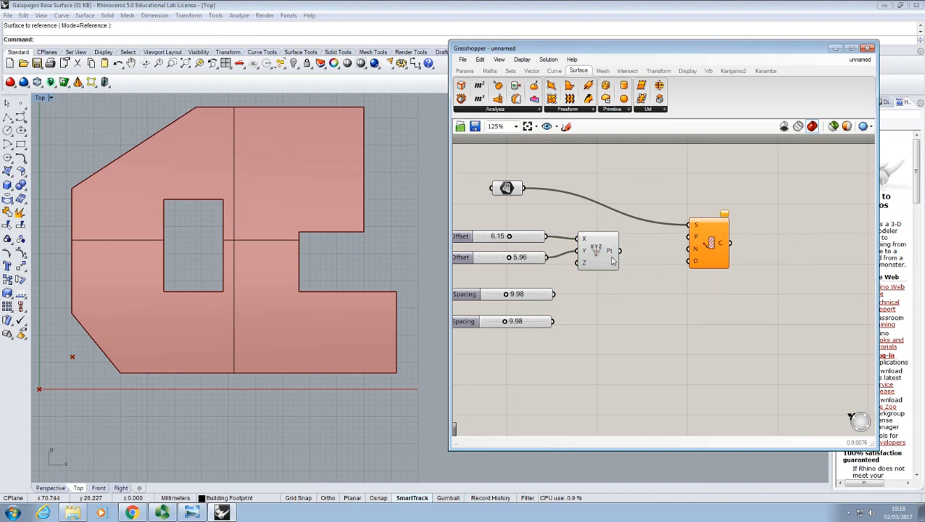
drag(621, 251, 694, 244)
right_drag(616, 226, 650, 215)
drag(629, 244, 633, 235)
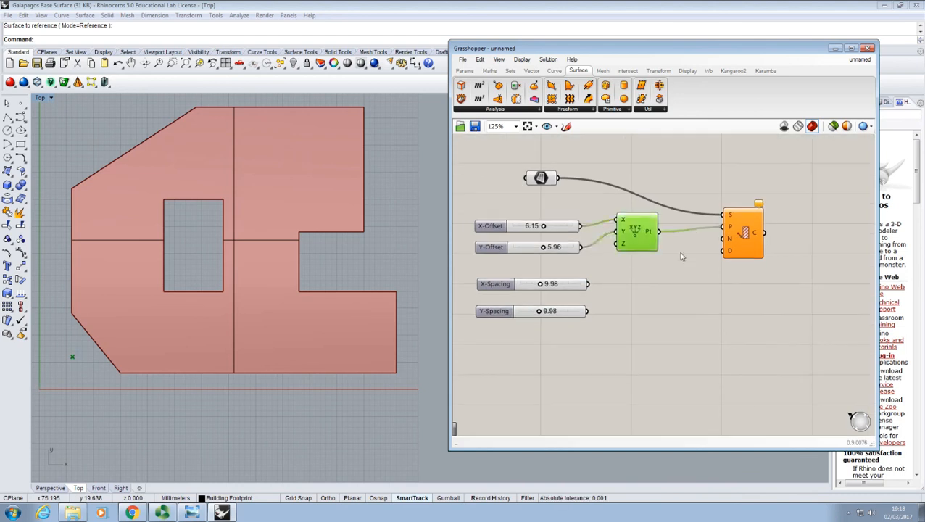
click(682, 256)
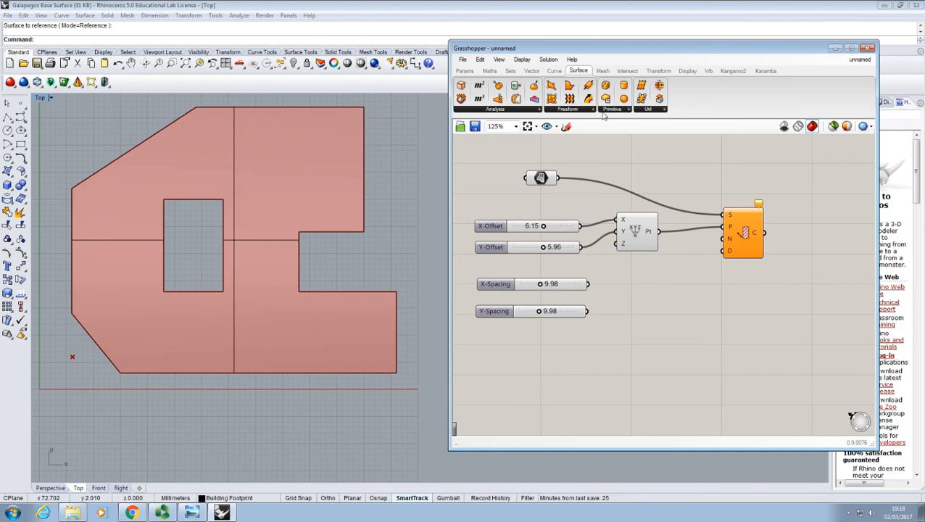
- Add a Unit X vector below Construct Point and connect its output to the Contour's N input
click(532, 72)
click(646, 109)
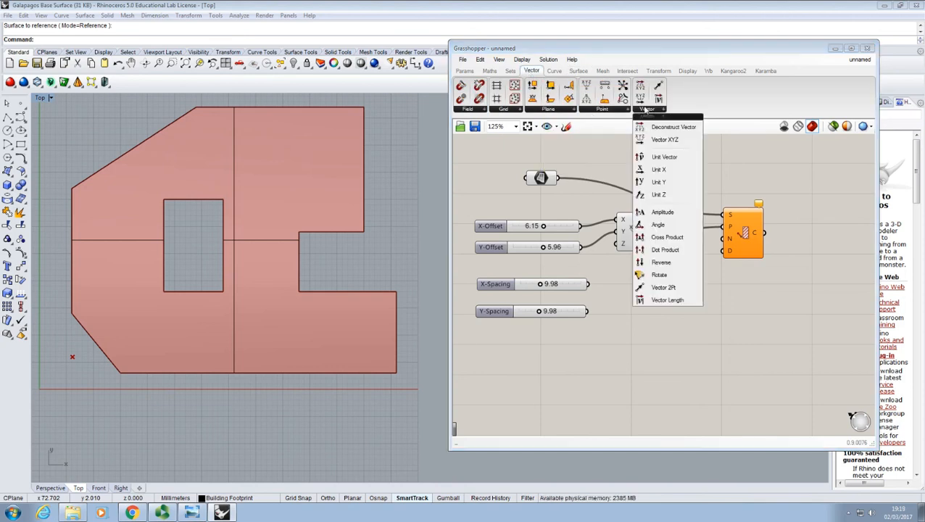
click(674, 171)
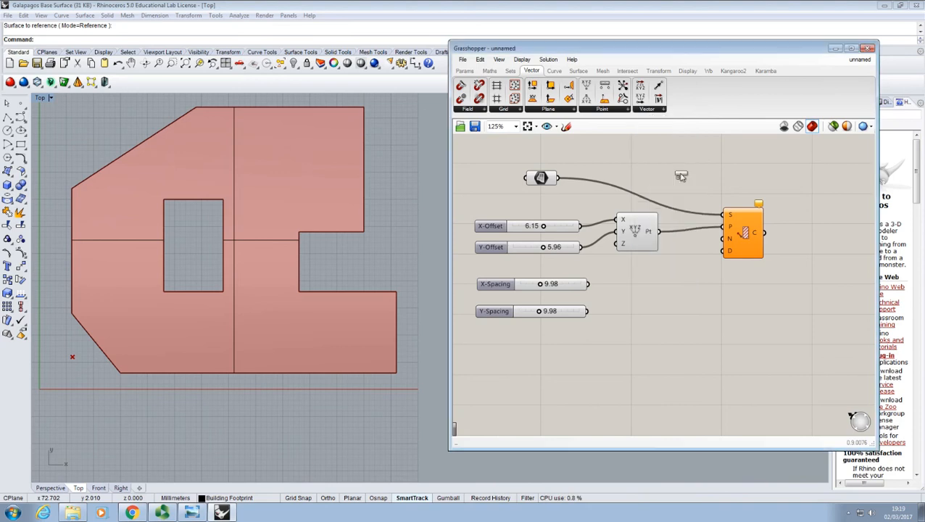
click(668, 265)
drag(682, 265, 750, 250)
click(714, 284)
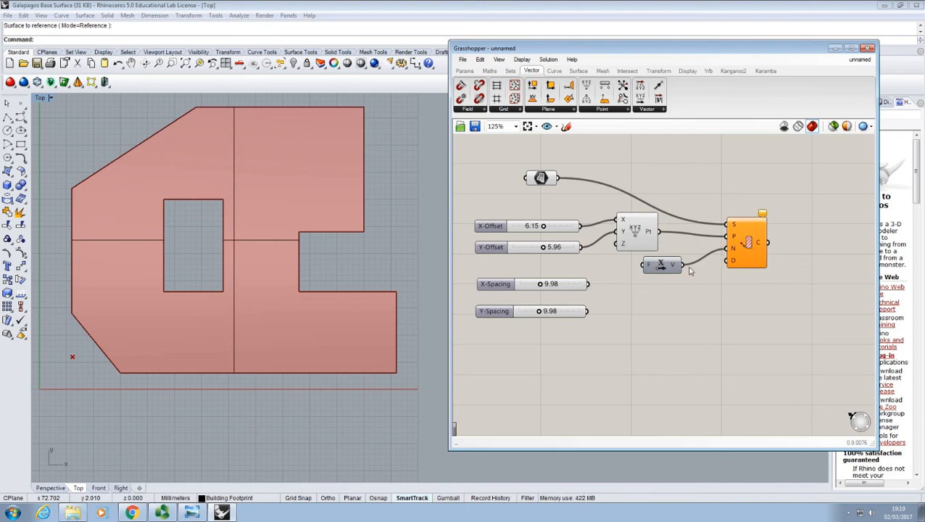
click(737, 264)
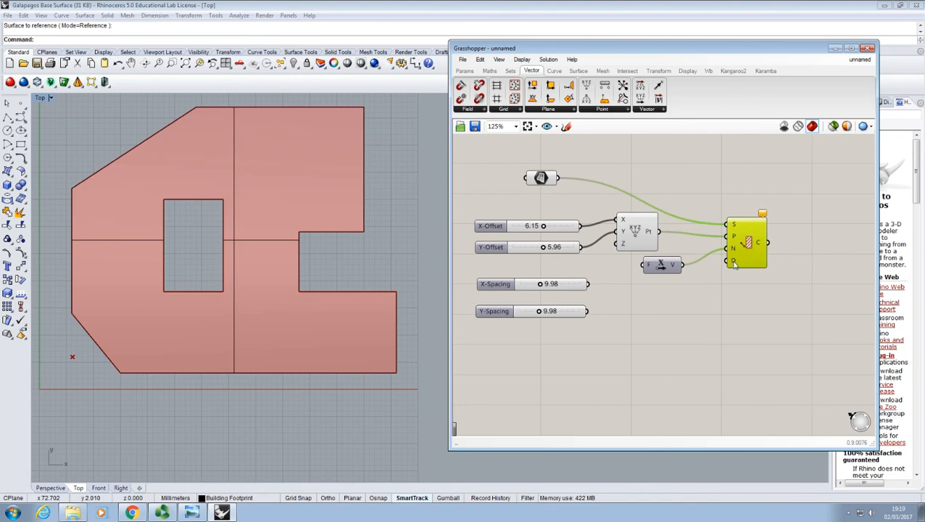
click(717, 276)
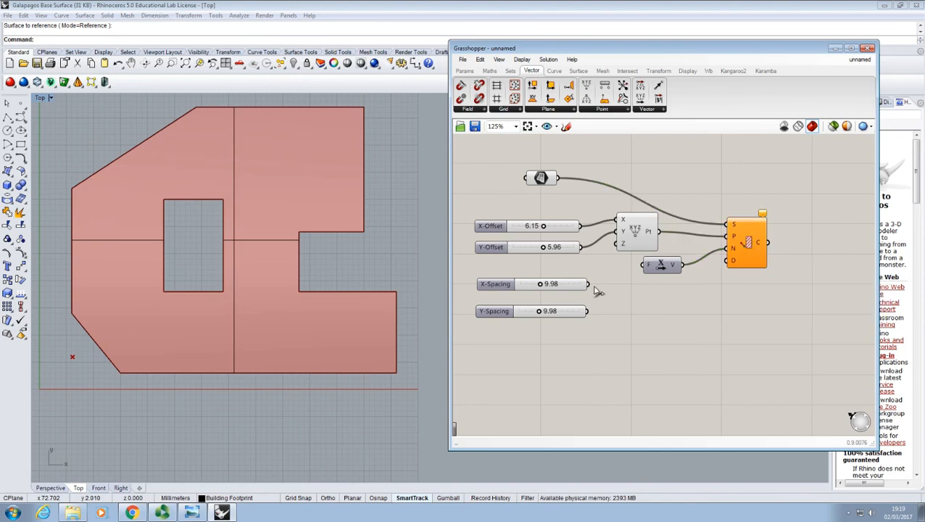
- Connect the X-Spacing slider to the Contour's D input and set it to 10.79, with Unit X moved directly beneath Construct Point
drag(588, 284, 643, 267)
click(663, 269)
drag(541, 284, 560, 286)
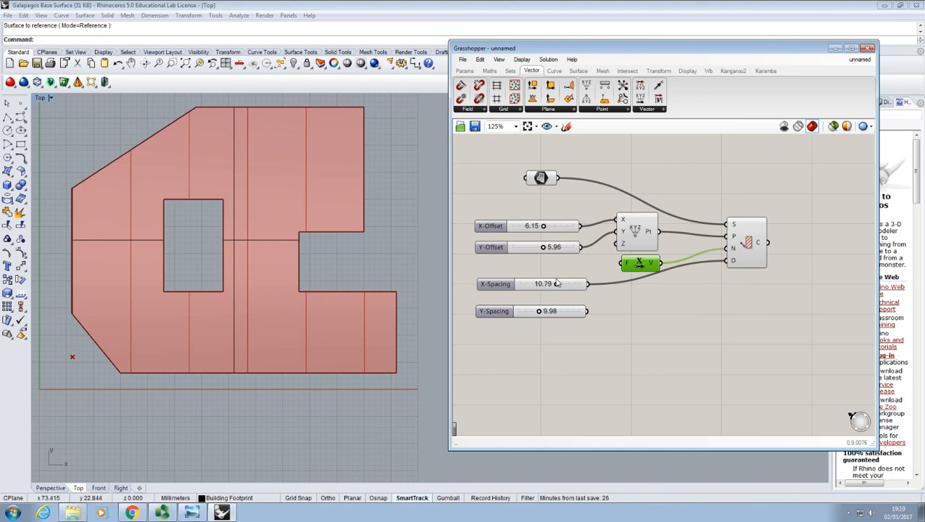
- Nudge the Contour component slightly up so its P input lines up with the Construct Point output
click(742, 249)
click(746, 293)
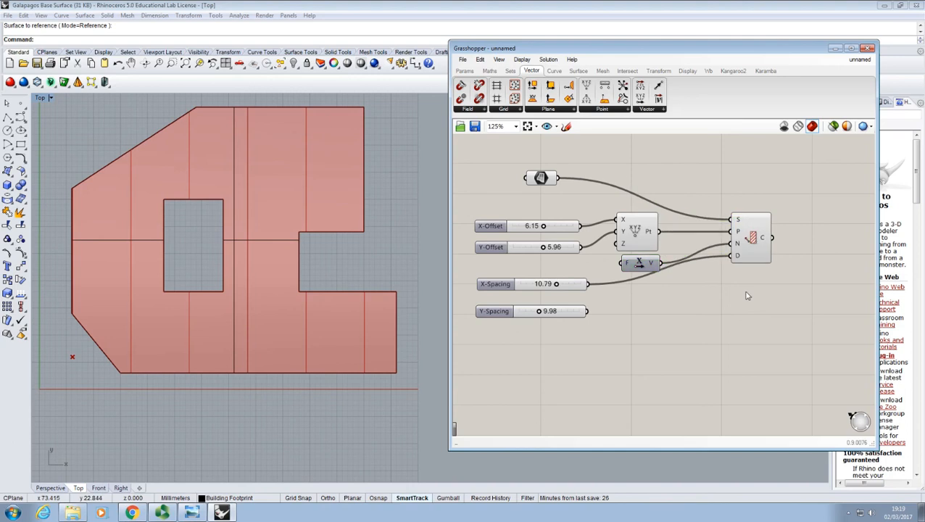
click(748, 249)
click(744, 293)
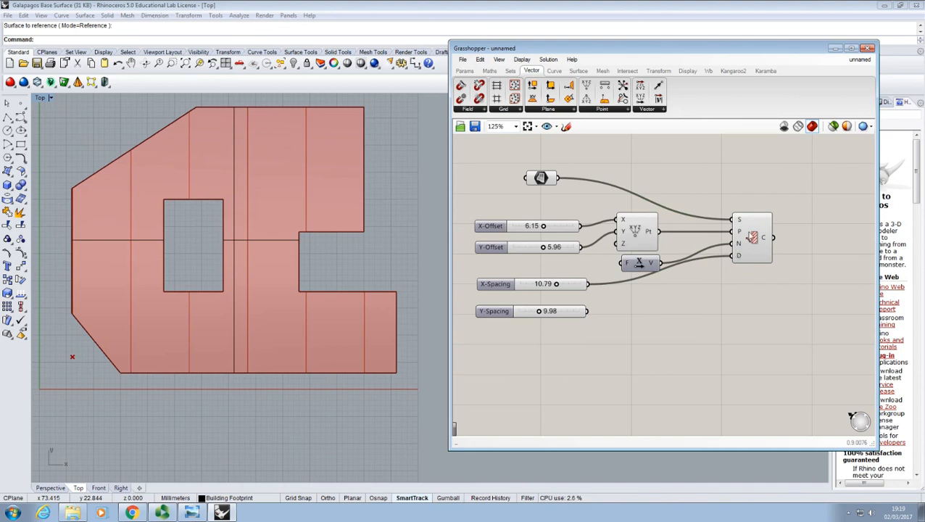
- Add a second Brep/mesh Contour component directly below the first one
double_click(770, 302)
text(co)
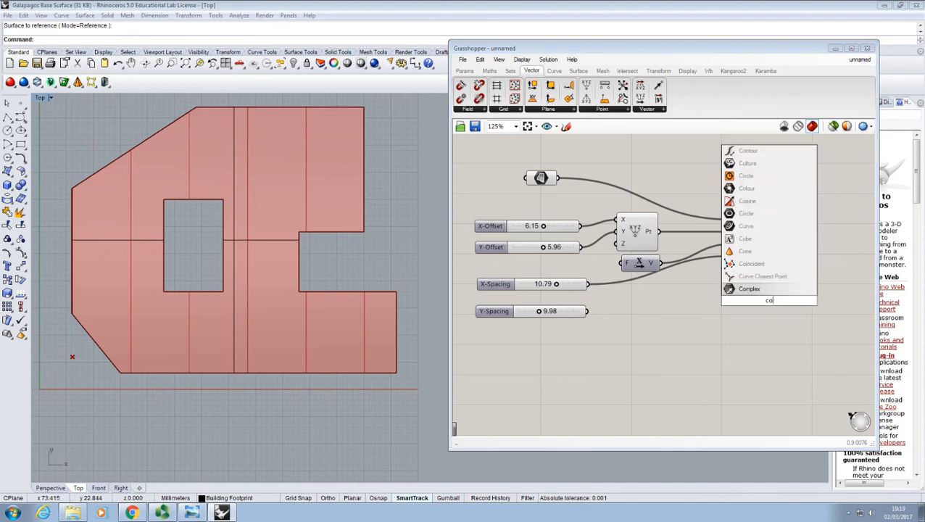
text(unt)
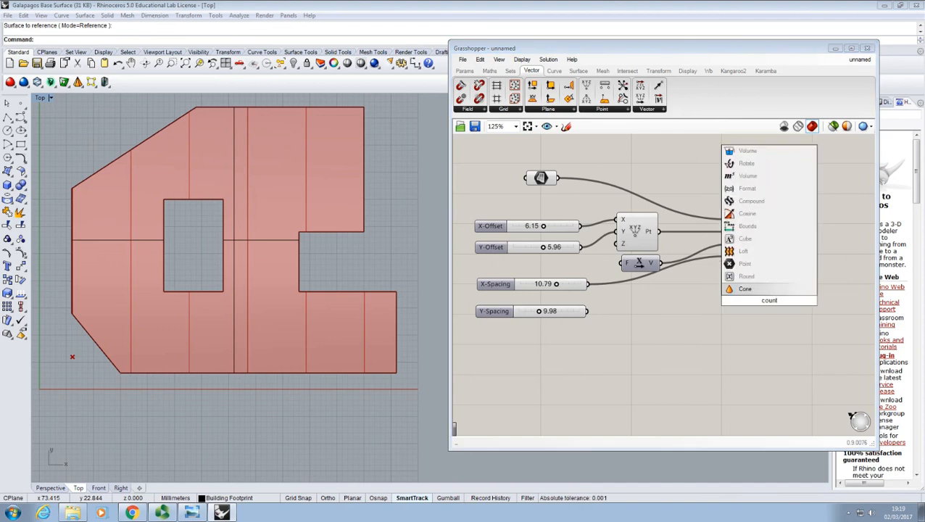
key(BackSpace)
key(BackSpace)
key(BackSpace)
text(nt)
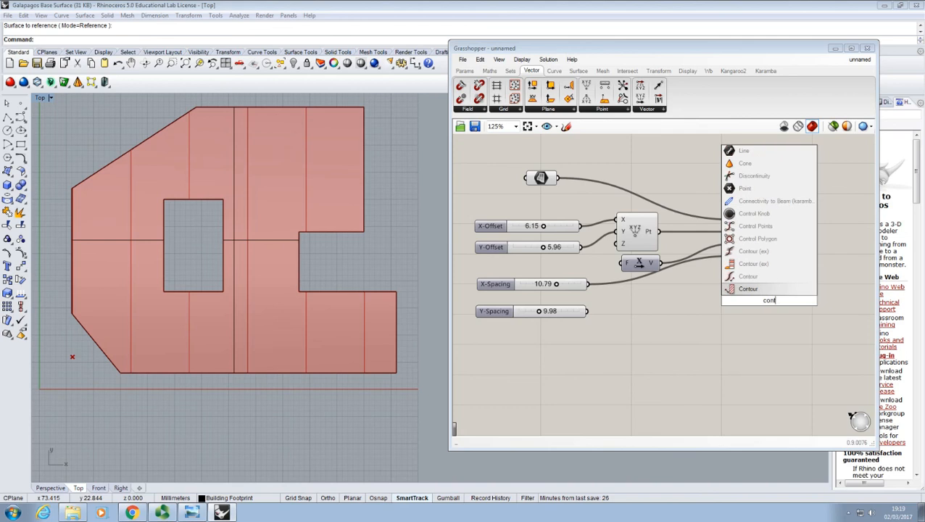
click(748, 290)
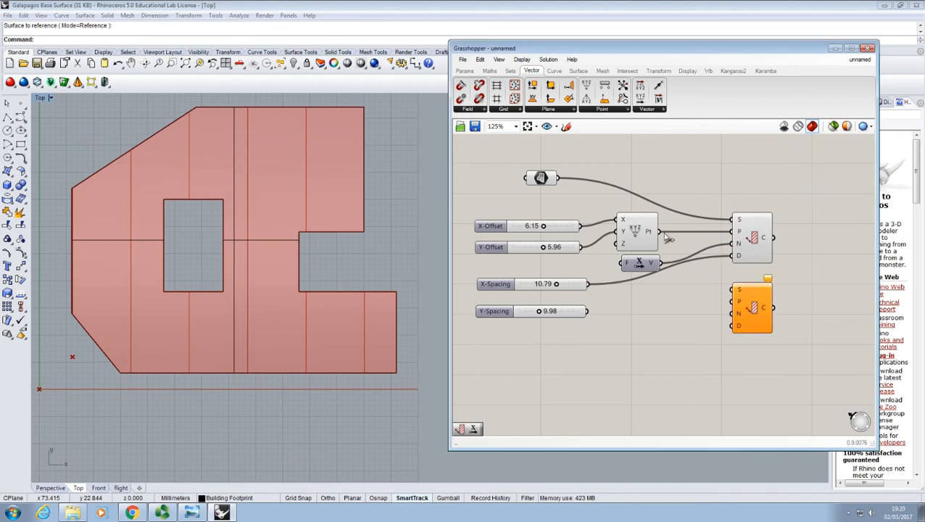
- Connect the Surface parameter to the lower Contour's S input and the Construct Point output to its P input
drag(660, 231, 754, 298)
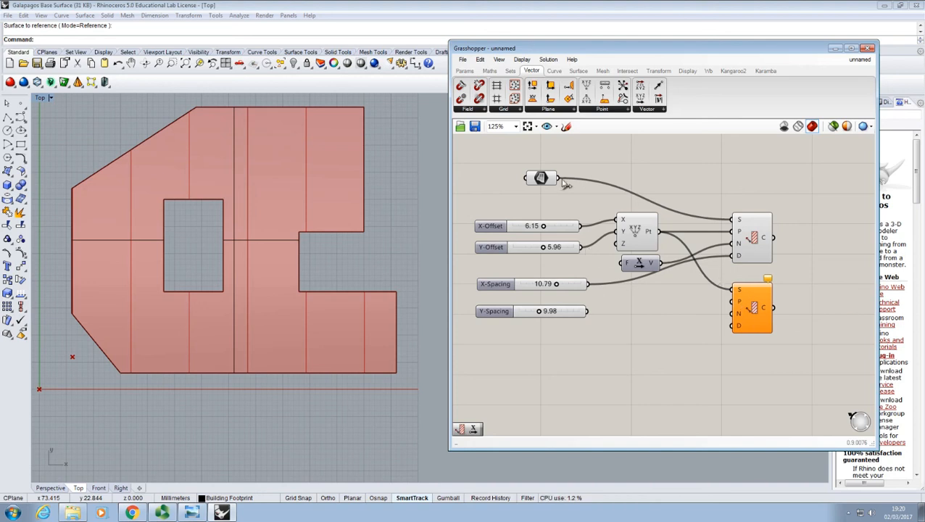
drag(558, 177, 735, 290)
drag(658, 231, 734, 302)
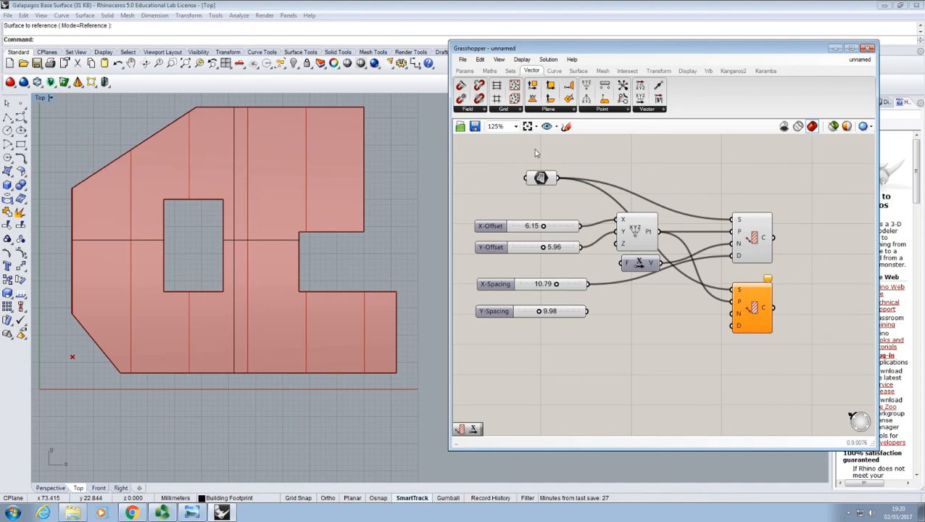
- Add a Unit Y vector, connect it to the lower Contour's N input, and connect Y-Spacing to its D input
click(643, 111)
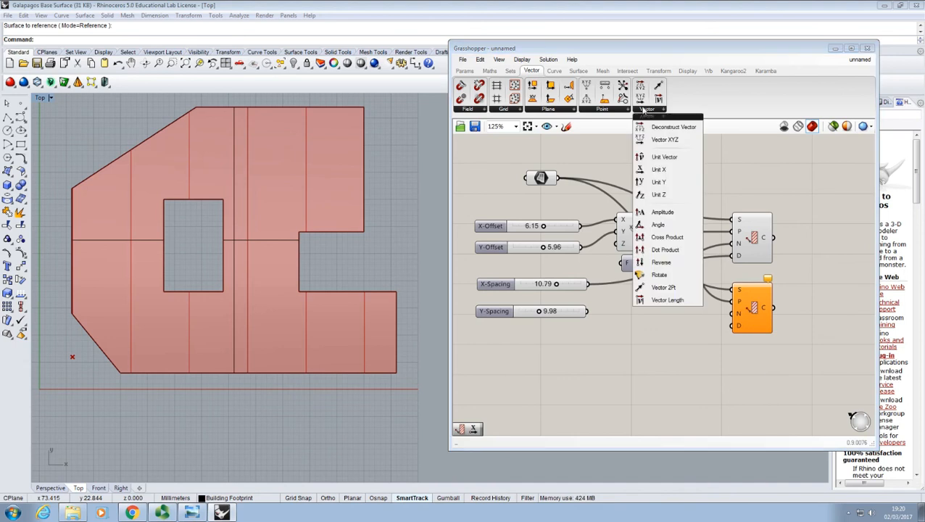
click(672, 183)
click(674, 311)
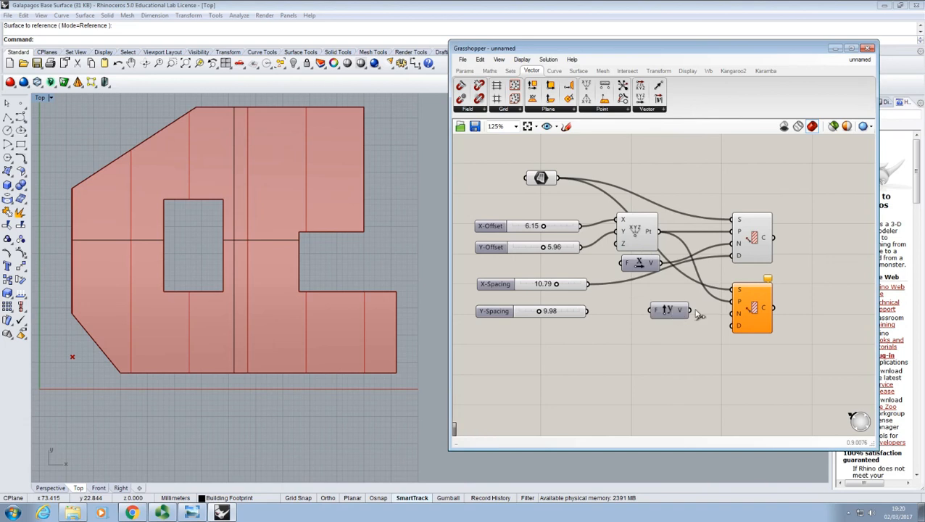
drag(690, 311, 732, 313)
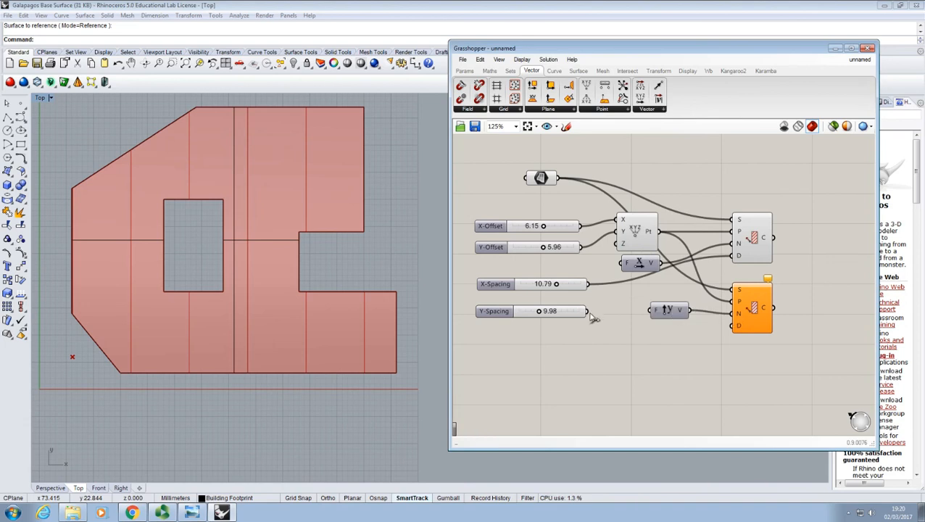
drag(587, 311, 731, 326)
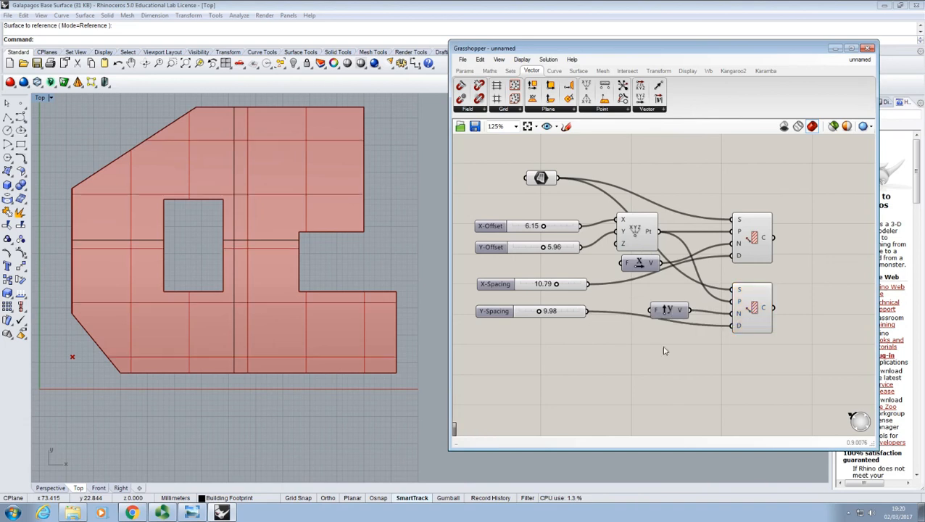
- Shift the Y-Spacing slider slightly down and set Y-Spacing to 10.20, X-Offset to 8.84 and Y-Offset to 7.40
click(571, 311)
right_click(570, 308)
click(553, 329)
drag(523, 314, 553, 328)
drag(543, 227, 553, 252)
scroll(625, 255, up, 1)
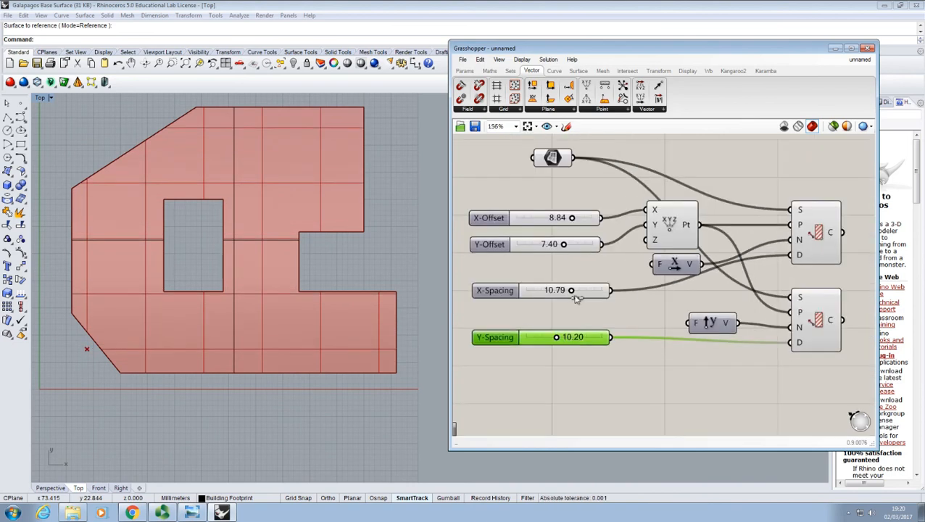
- Set the Y-Spacing slider to 11.33 and the X-Spacing slider to 9.92
mouse_move(572, 291)
mouse_down()
mouse_move(536, 291)
mouse_move(564, 291)
mouse_up()
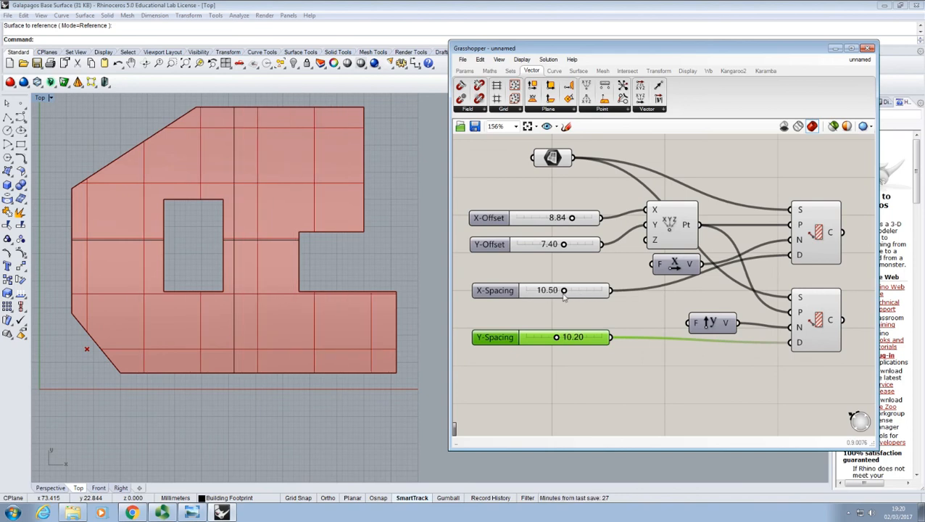
drag(557, 338, 585, 337)
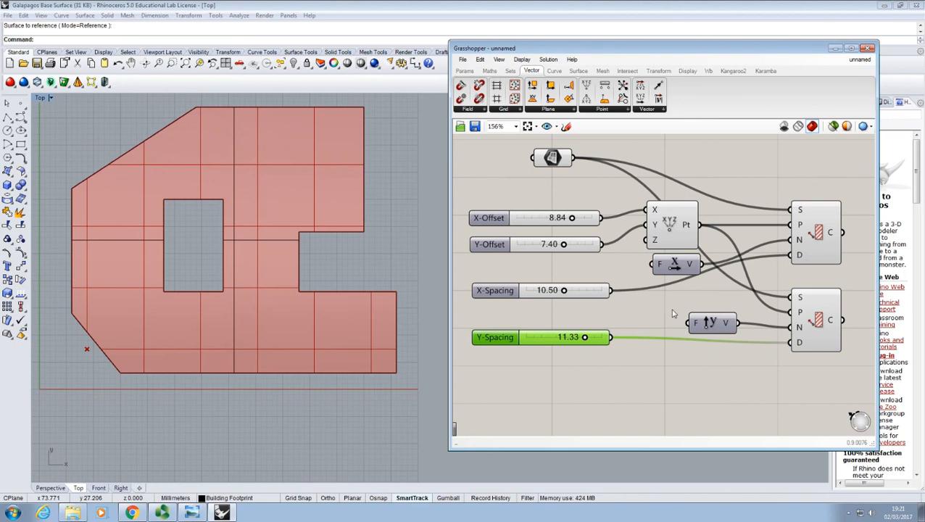
right_drag(707, 291, 638, 271)
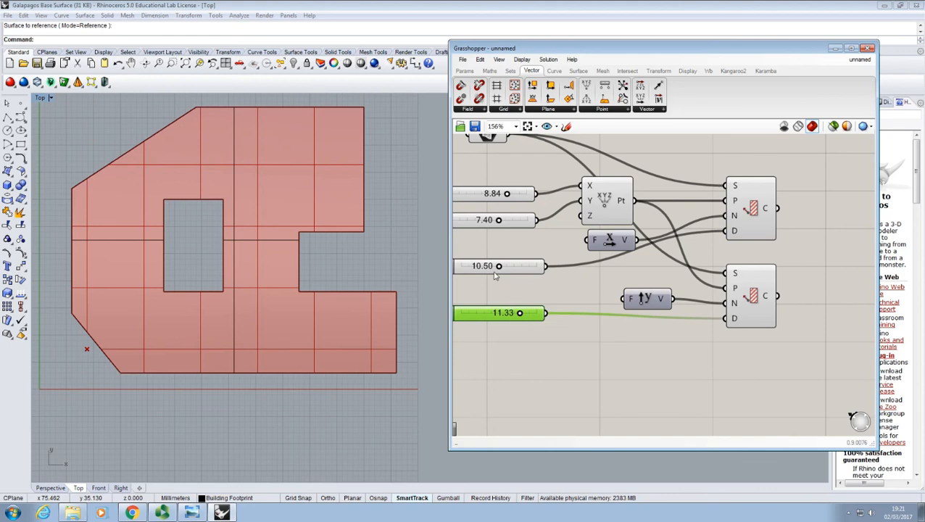
mouse_move(499, 268)
mouse_down()
mouse_move(540, 269)
mouse_move(482, 266)
mouse_up()
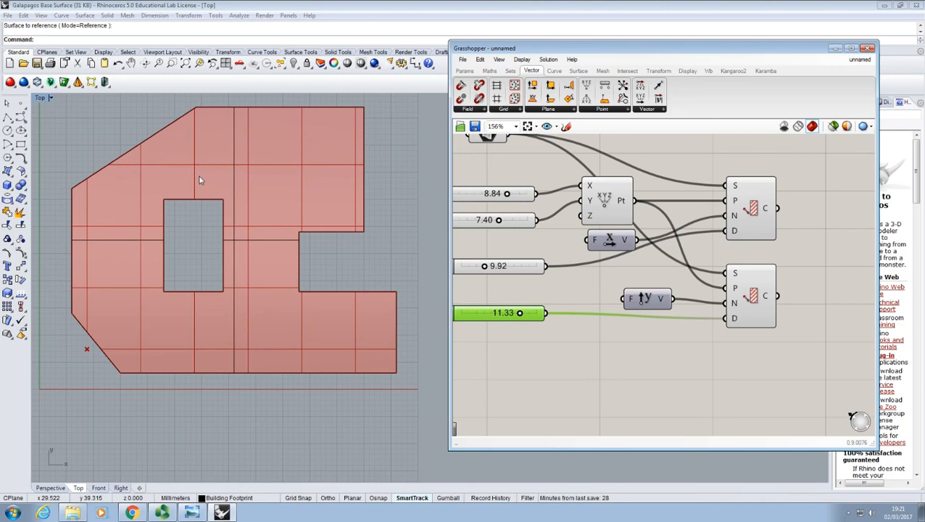
- Select the upper Contour component to highlight its contour lines on the base surface
right_drag(784, 244, 656, 275)
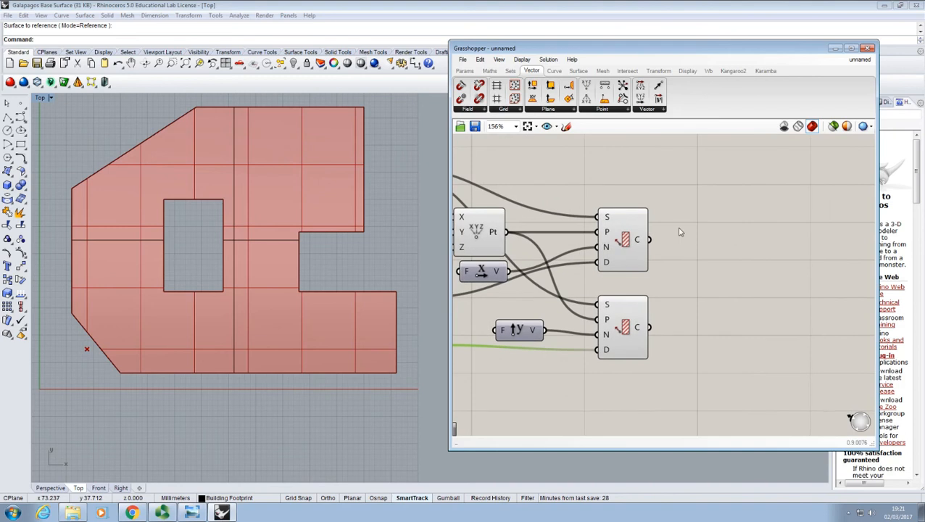
click(628, 239)
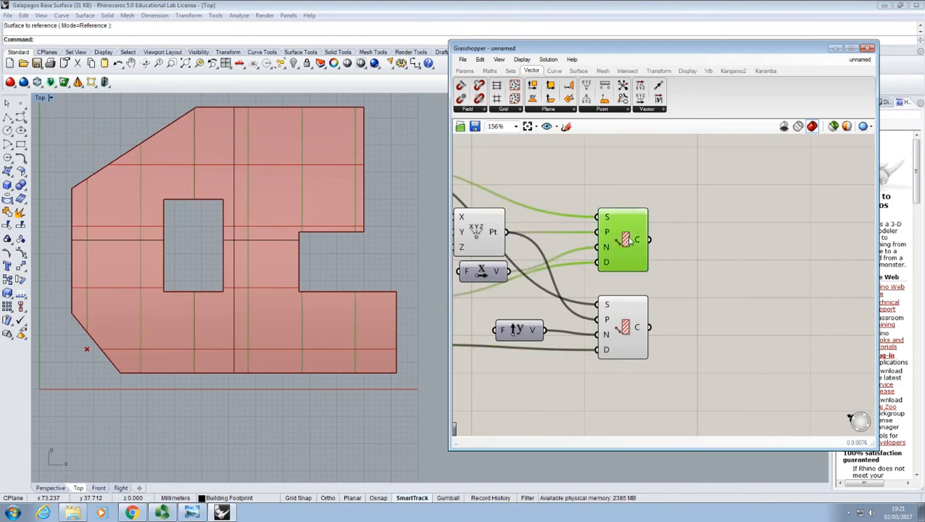
- Select the lower Contour component to highlight its contour lines on the base surface, and deselect it
click(624, 330)
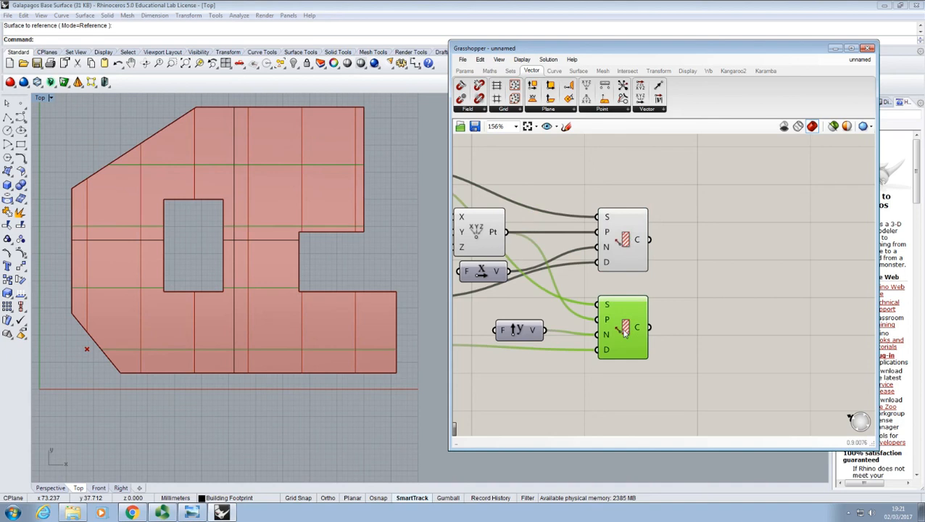
click(699, 261)
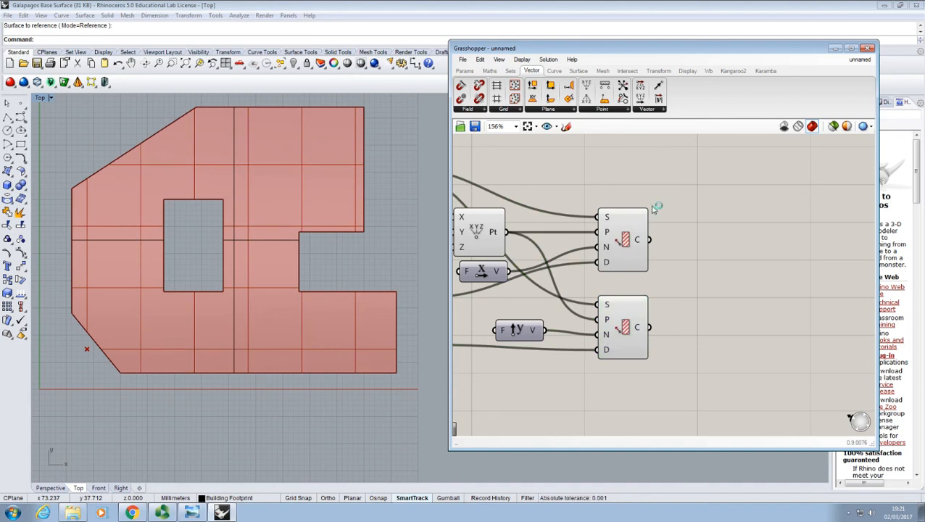
- Add a Curve | Curve intersection component, connecting the upper Contour's C output to A and the lower Contour's C output to B
click(627, 70)
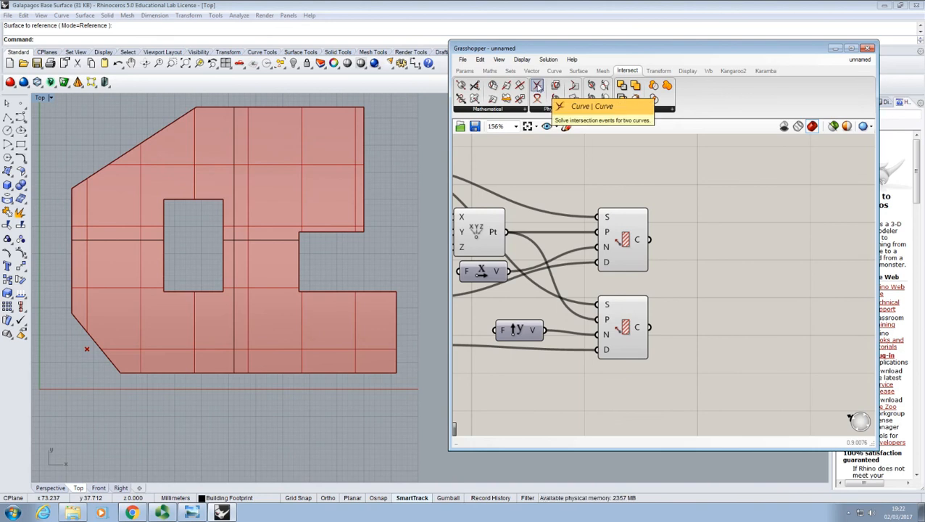
drag(537, 86, 730, 254)
right_drag(683, 199, 641, 188)
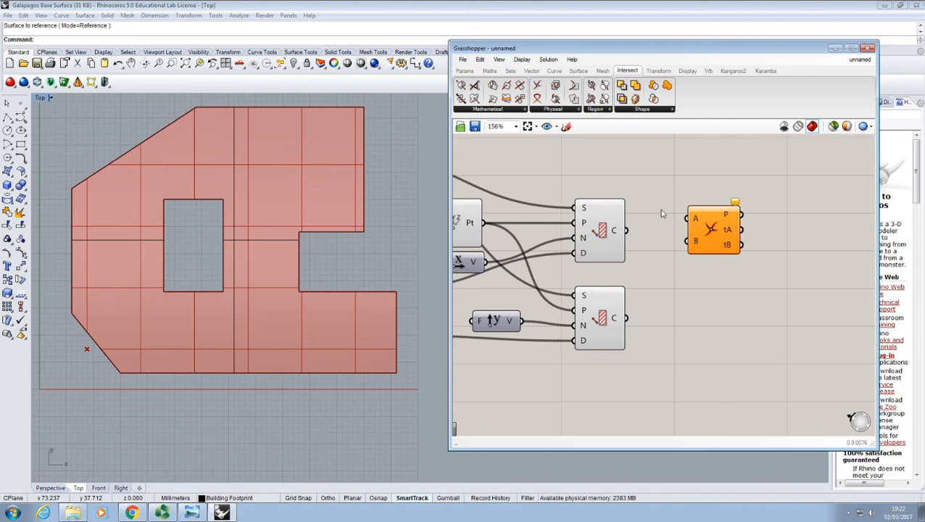
drag(696, 222, 720, 242)
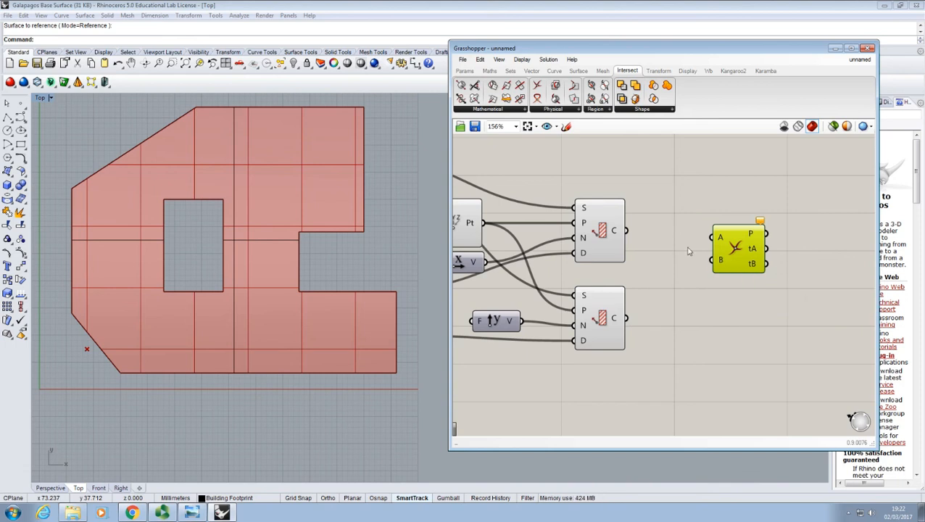
click(664, 235)
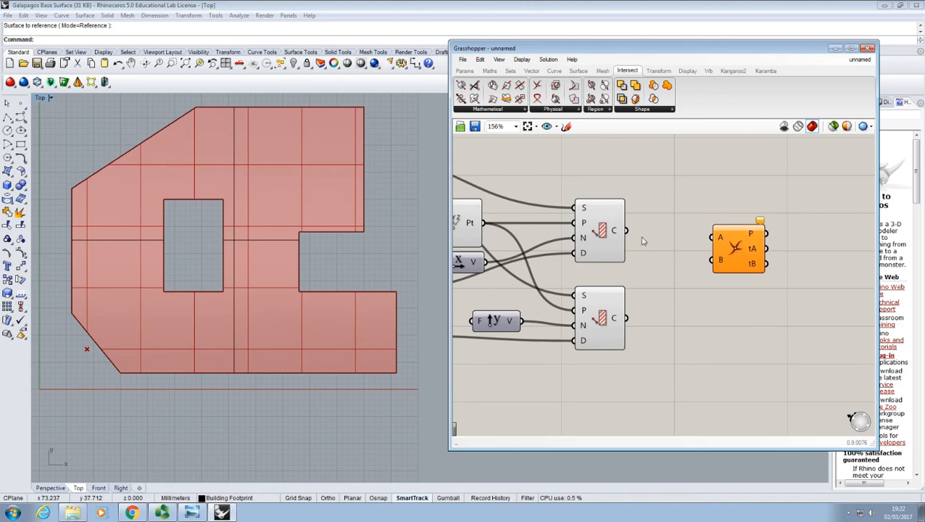
drag(608, 229, 712, 238)
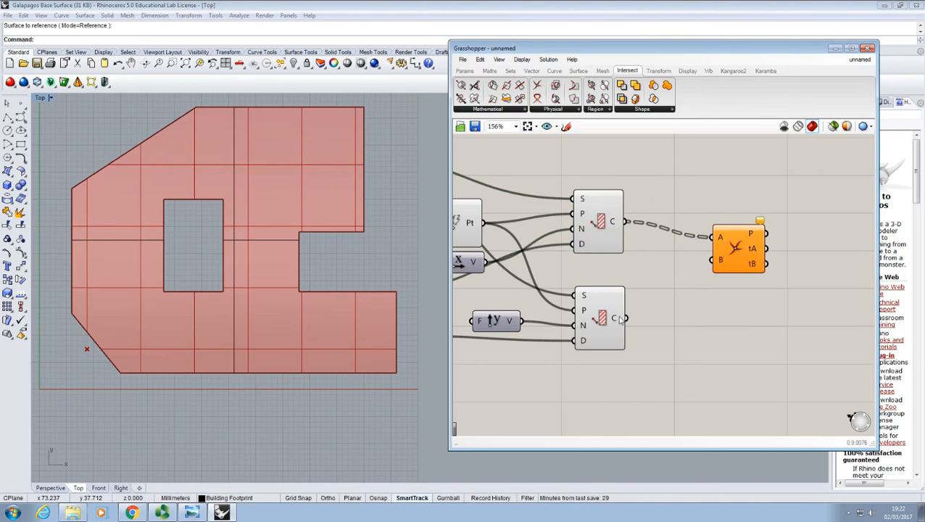
drag(627, 319, 712, 260)
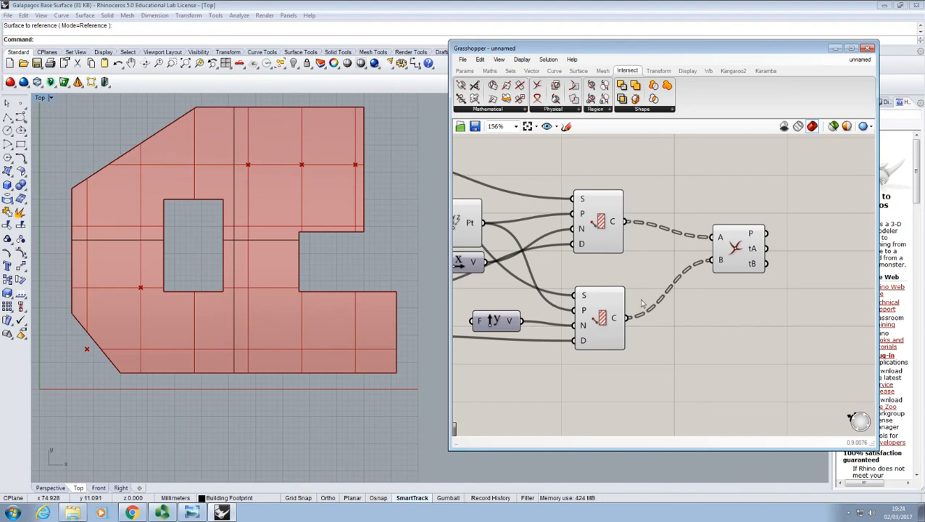
- Flatten the C output of the lower Contour component
mouse_move(616, 322)
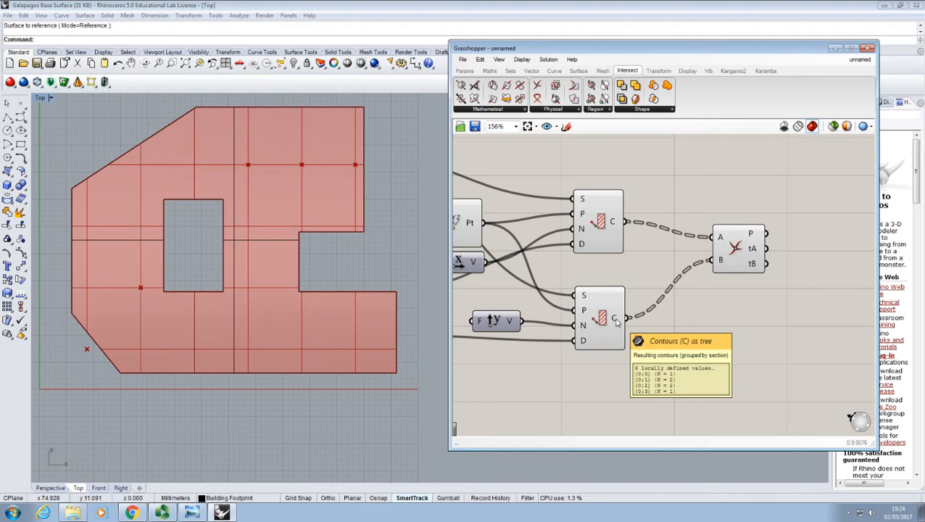
right_click(616, 322)
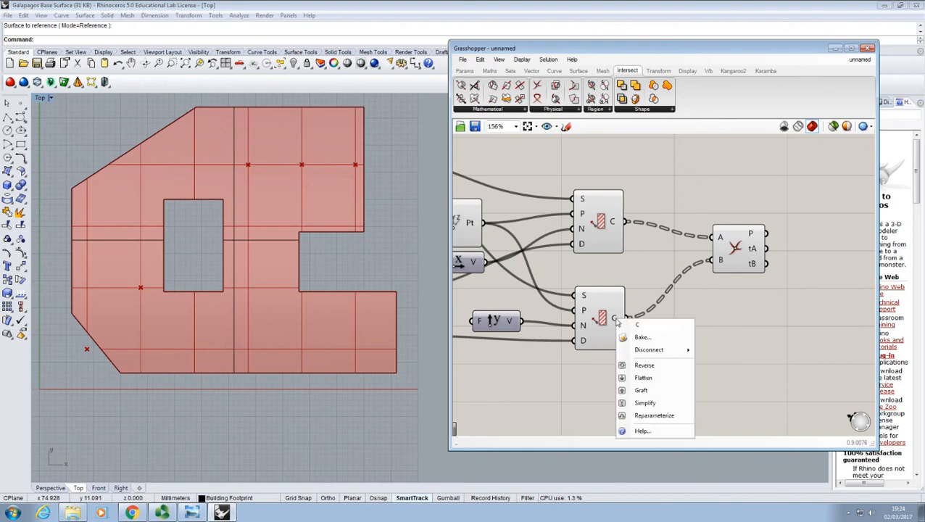
click(652, 380)
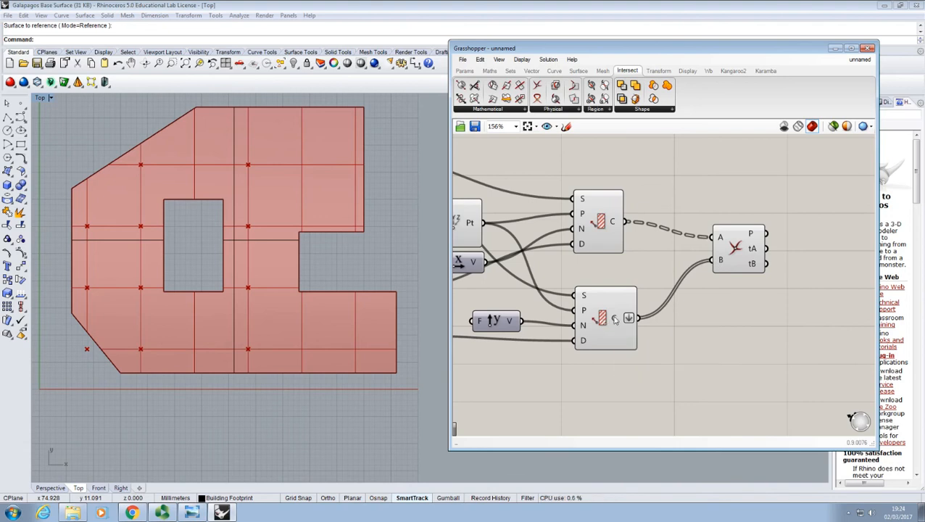
- Graft the C output of the upper Contour component
mouse_move(616, 319)
mouse_move(612, 225)
click(608, 330)
click(641, 280)
right_click(614, 226)
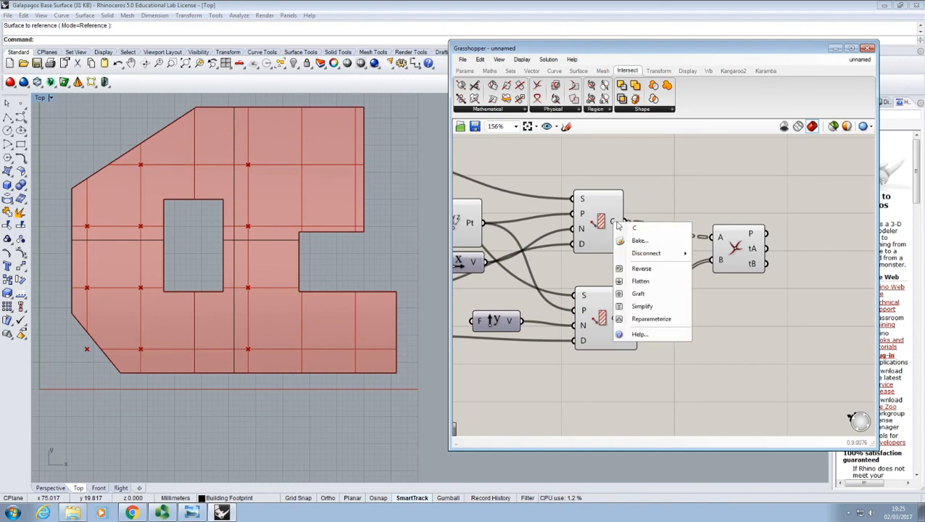
click(650, 294)
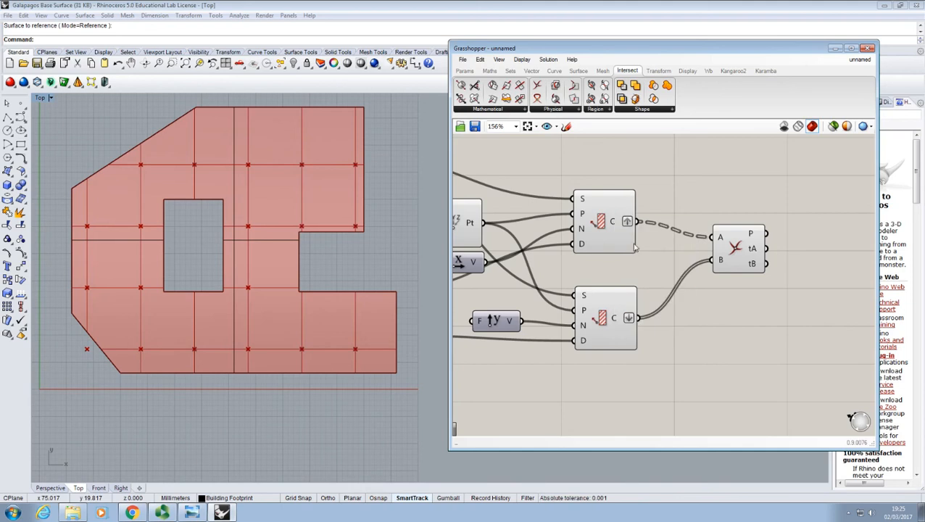
- Check the upper Contour's grafted output tree and highlight each Contour component's lines on the surface
click(607, 235)
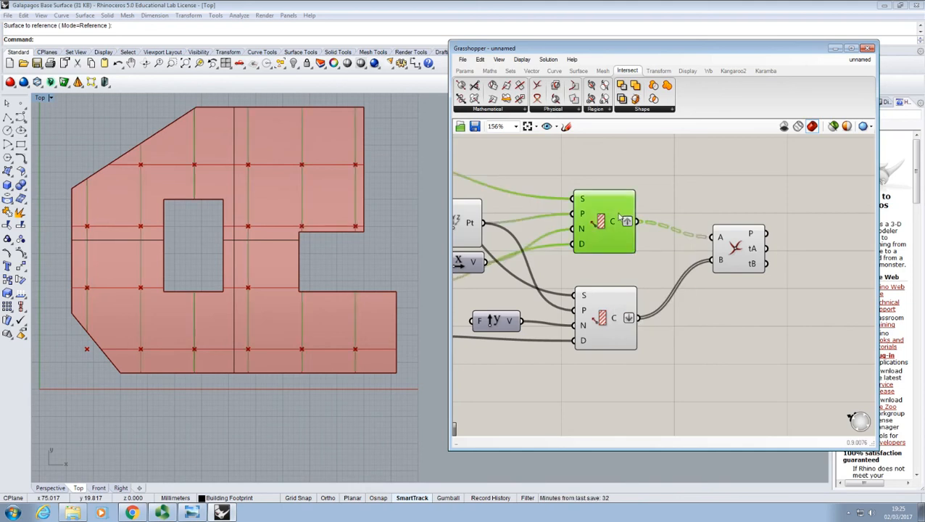
mouse_move(612, 229)
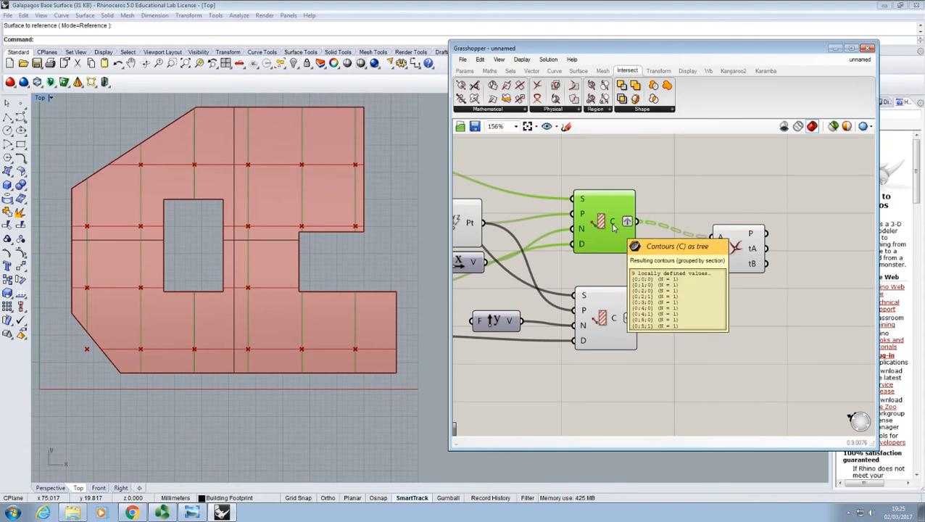
click(610, 326)
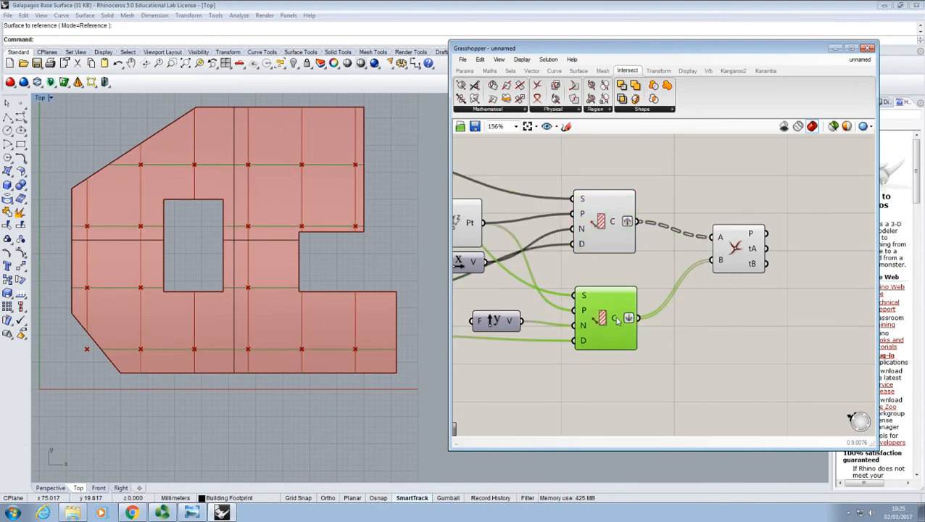
click(654, 281)
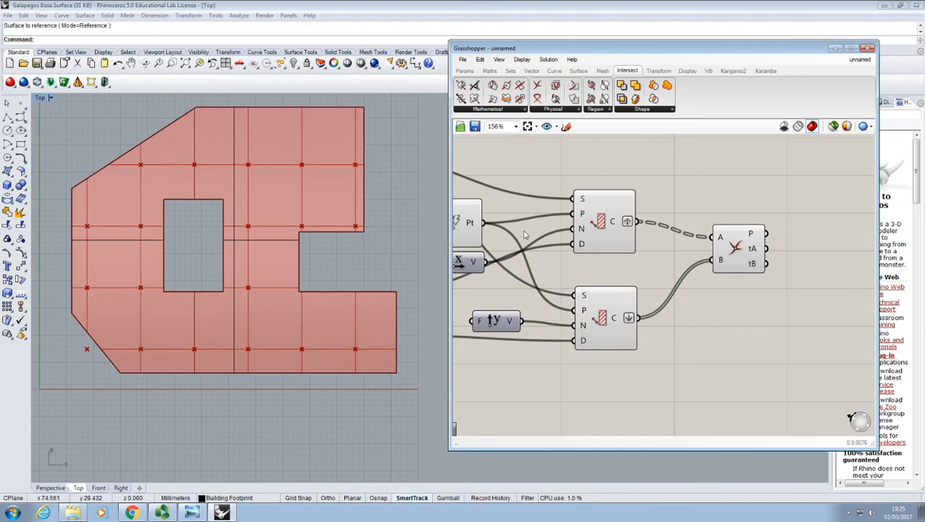
- Space the two Contour components apart by moving the upper one slightly up and the lower one slightly down
click(605, 226)
drag(605, 226, 603, 209)
click(682, 193)
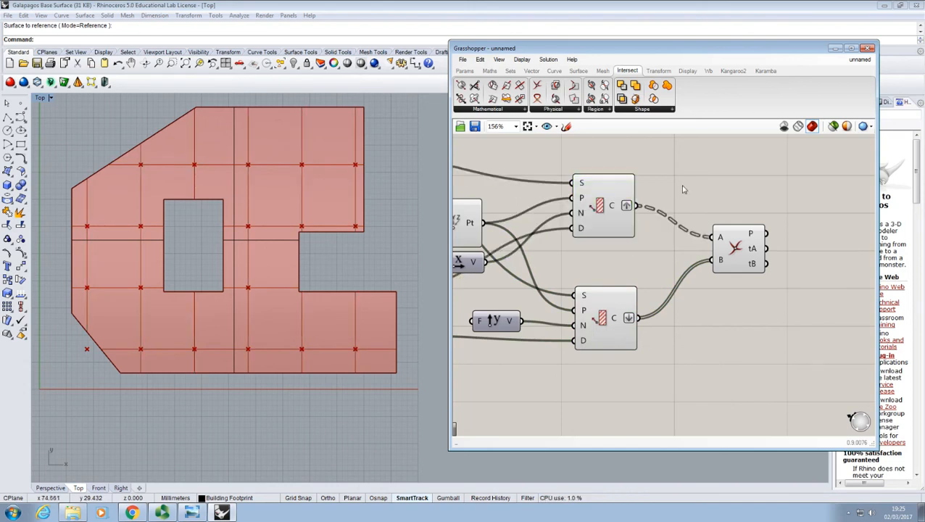
drag(603, 313, 608, 324)
click(691, 187)
- Set the X-Spacing slider to 11.90, X-Offset to 4.28 and Y-Offset to 4.04
right_drag(154, 240, 195, 245)
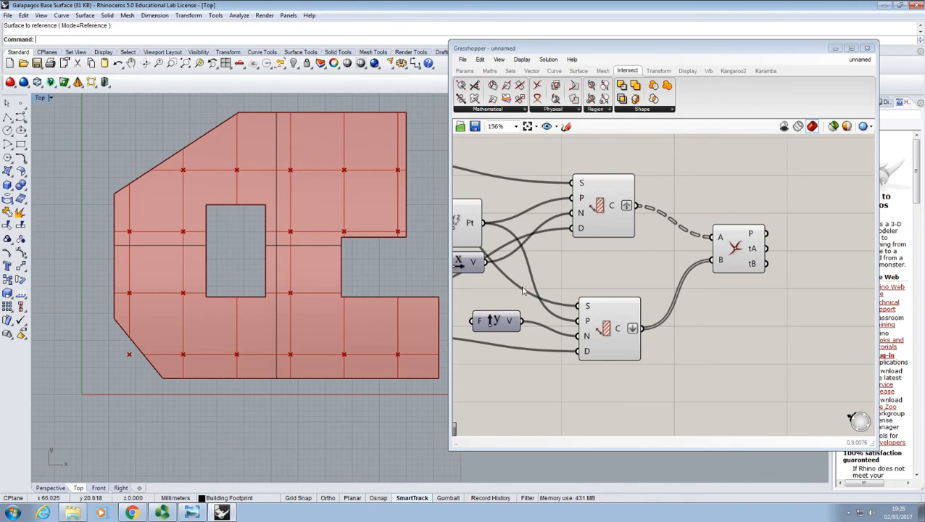
click(556, 282)
right_drag(556, 282, 682, 278)
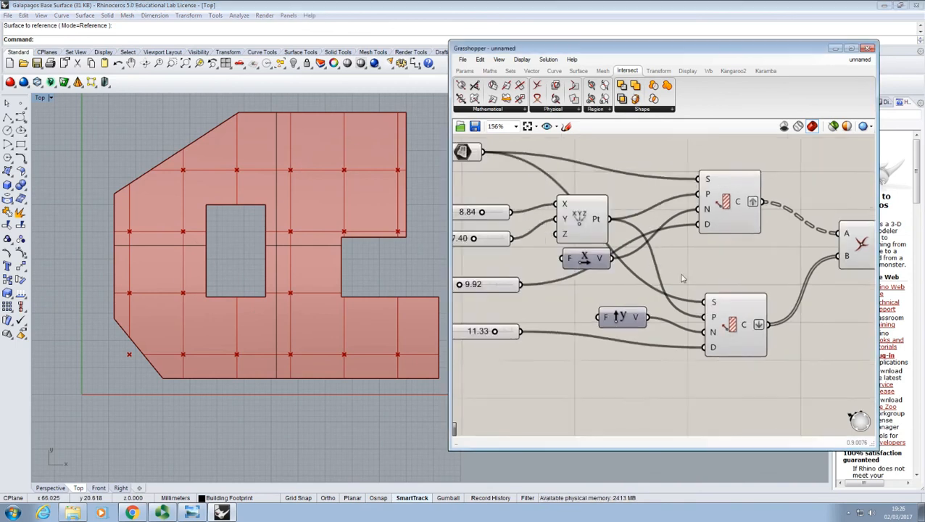
scroll(552, 302, down, 2)
right_drag(482, 309, 603, 305)
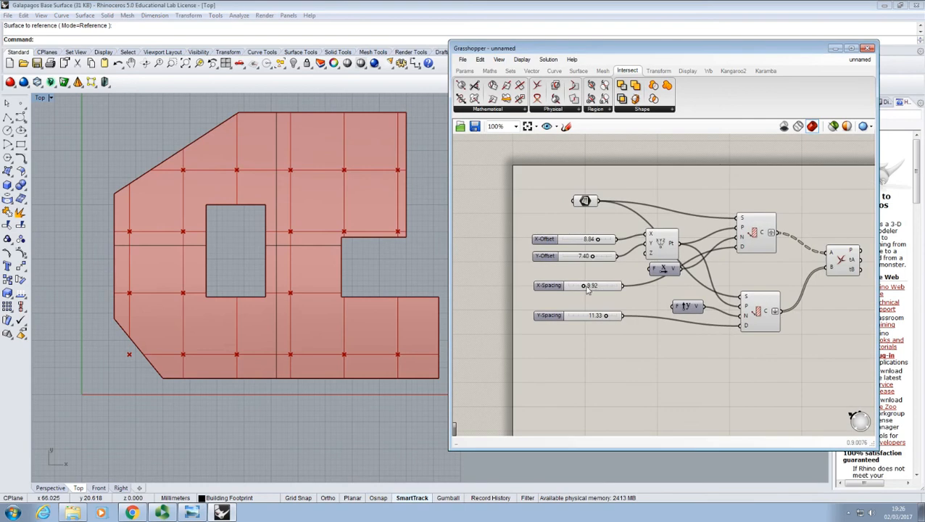
drag(584, 286, 610, 288)
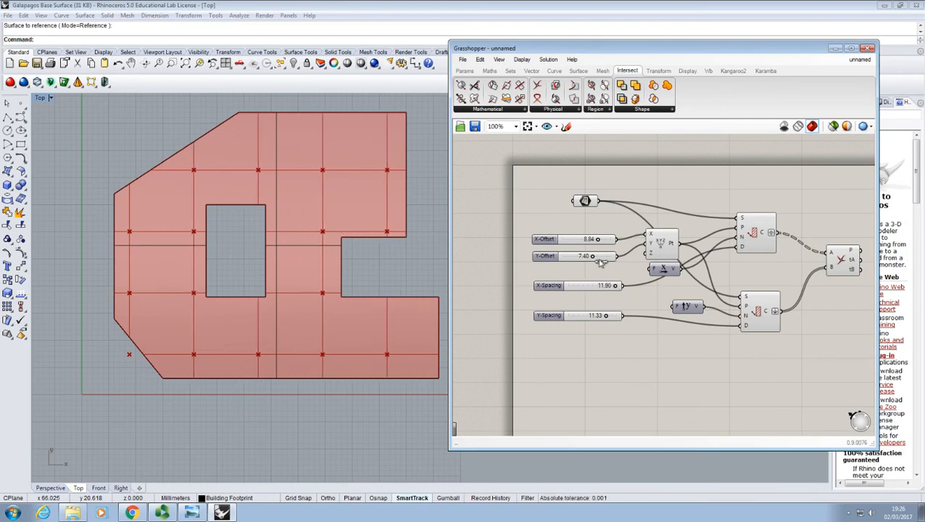
mouse_move(591, 256)
mouse_down()
mouse_move(581, 266)
mouse_move(598, 249)
mouse_move(569, 250)
mouse_move(587, 250)
mouse_up()
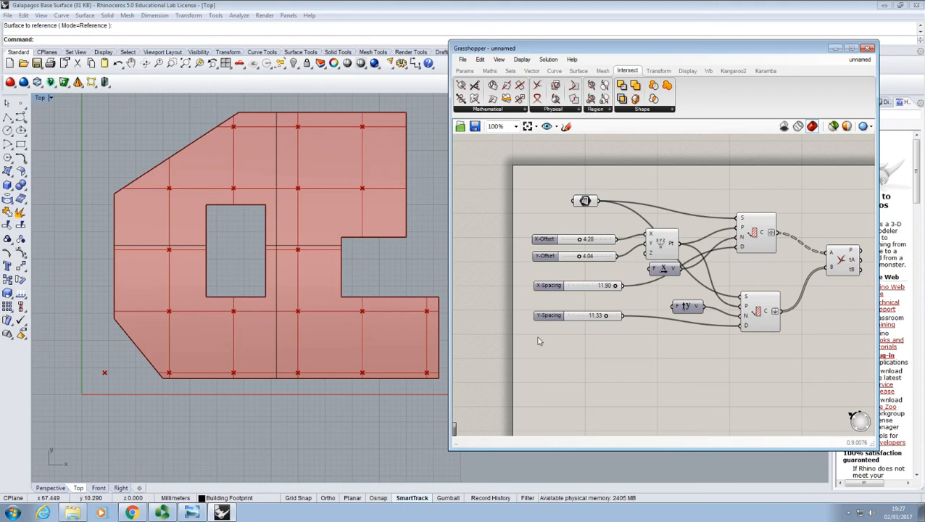
- Highlight the Curve | Curve component's intersection points on the surface and inspect the data in its tA output
right_drag(746, 308, 637, 333)
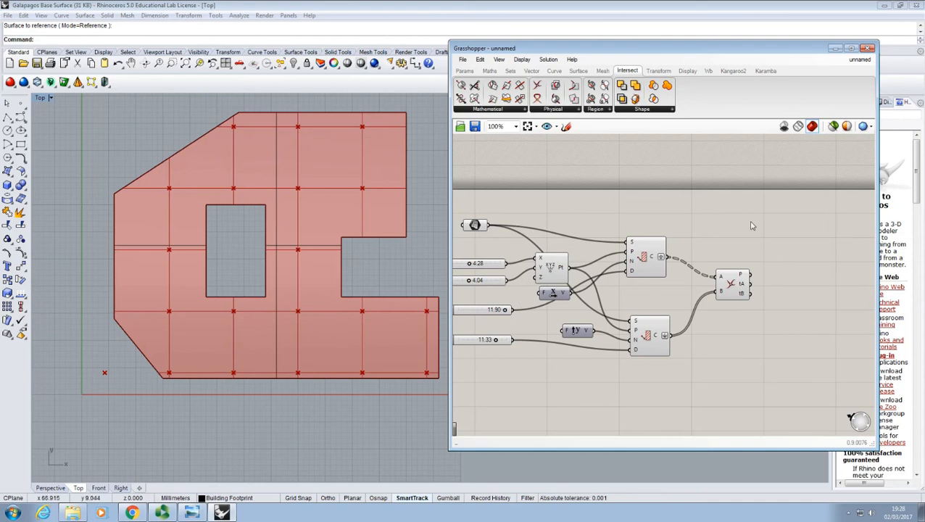
right_drag(751, 249, 685, 256)
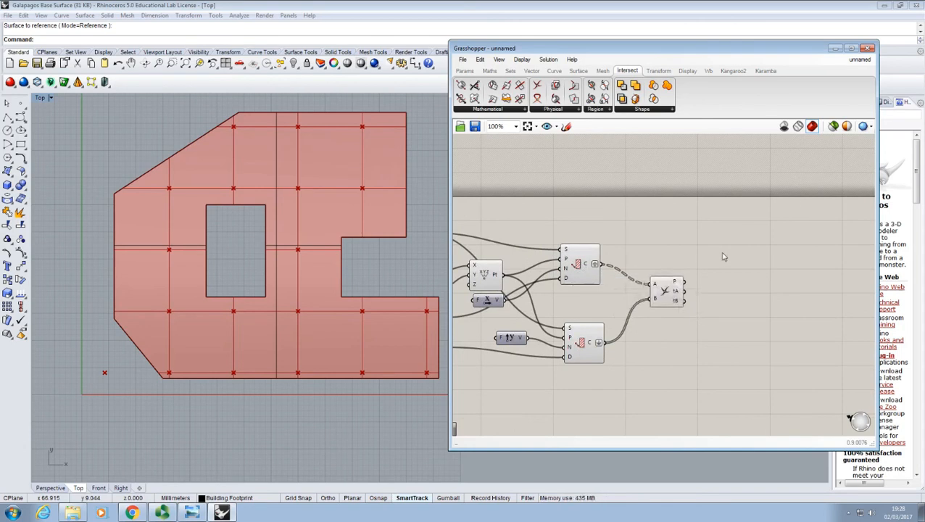
click(672, 292)
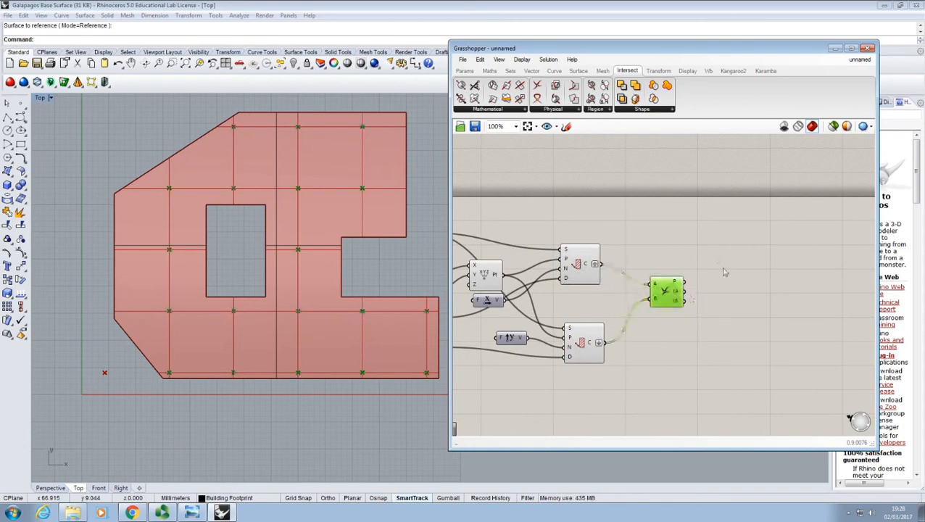
click(714, 255)
click(664, 293)
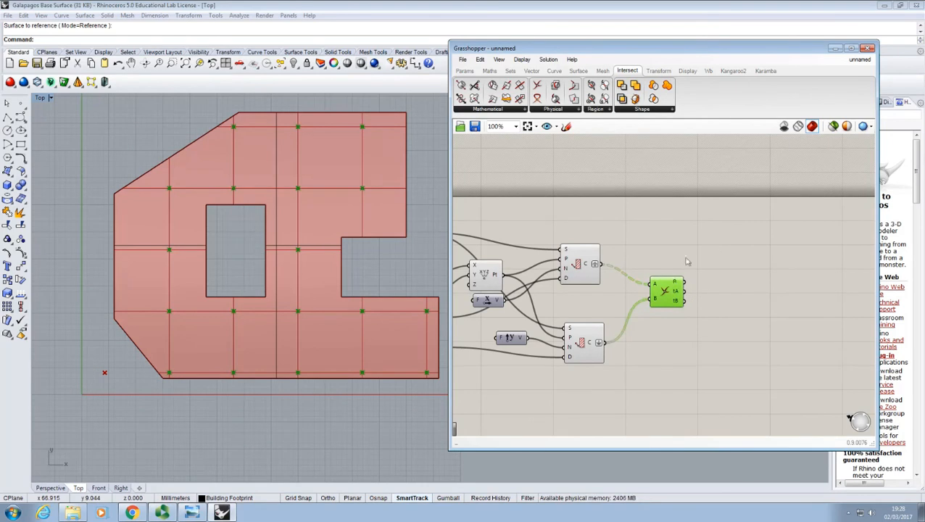
click(681, 272)
mouse_move(677, 293)
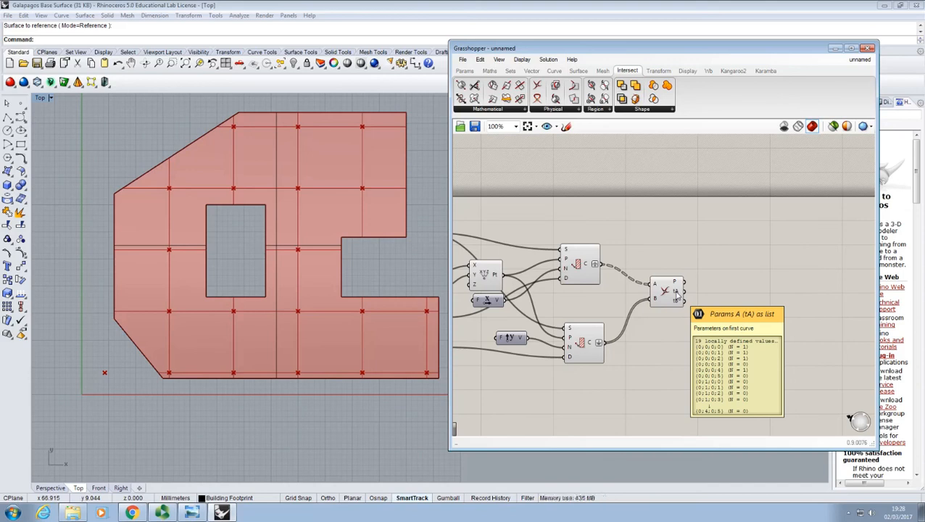
- Add a Shatter component beyond the Curve | Curve intersection component
scroll(674, 296, up, 3)
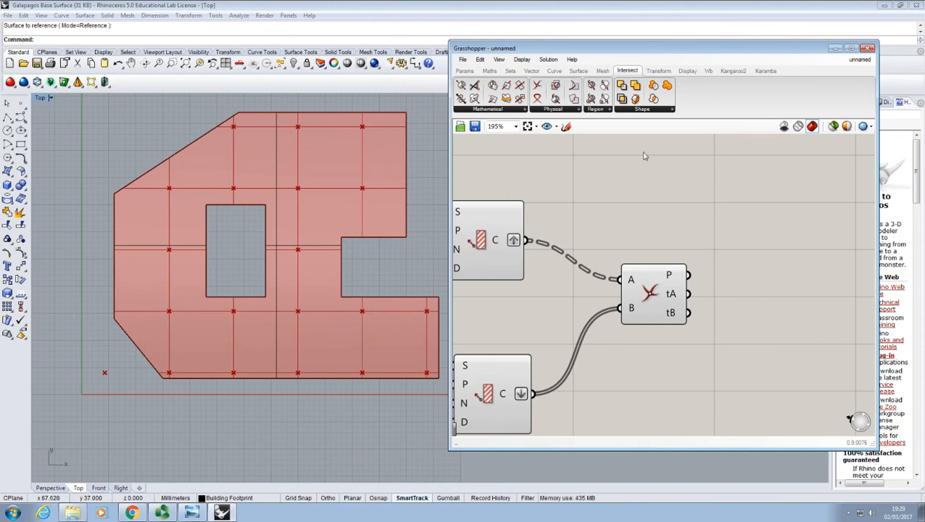
click(555, 70)
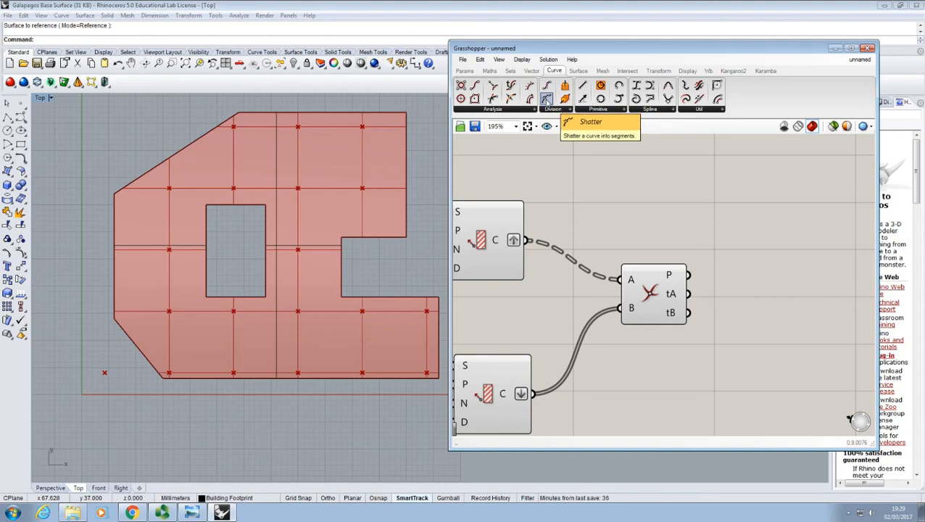
drag(546, 99, 767, 224)
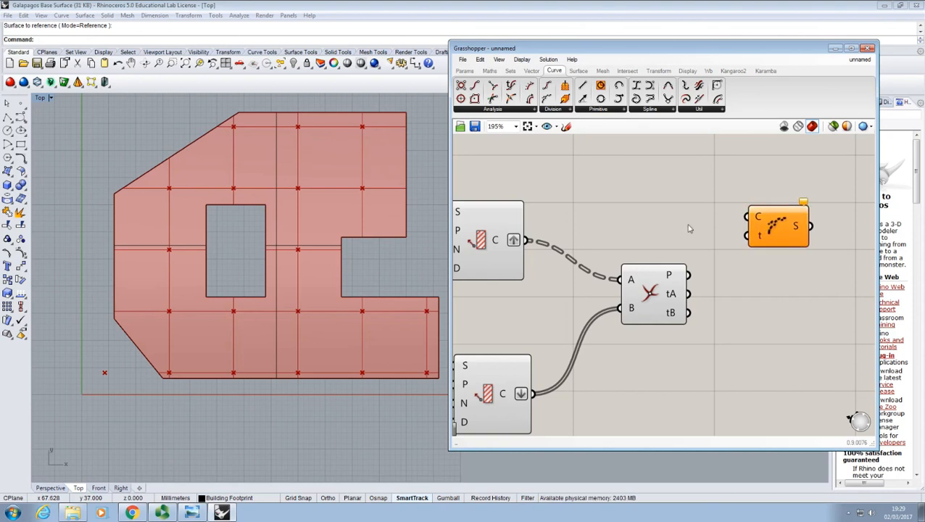
right_drag(687, 229, 699, 202)
- Connect the upper Contour's C output to Shatter's C input and the intersection's tA output to its t input
mouse_move(753, 209)
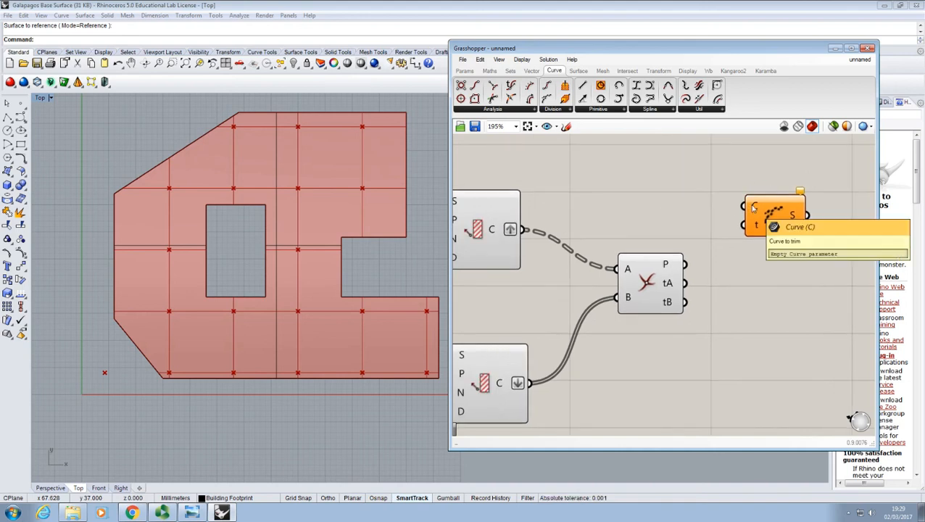
right_click(753, 208)
key(Escape)
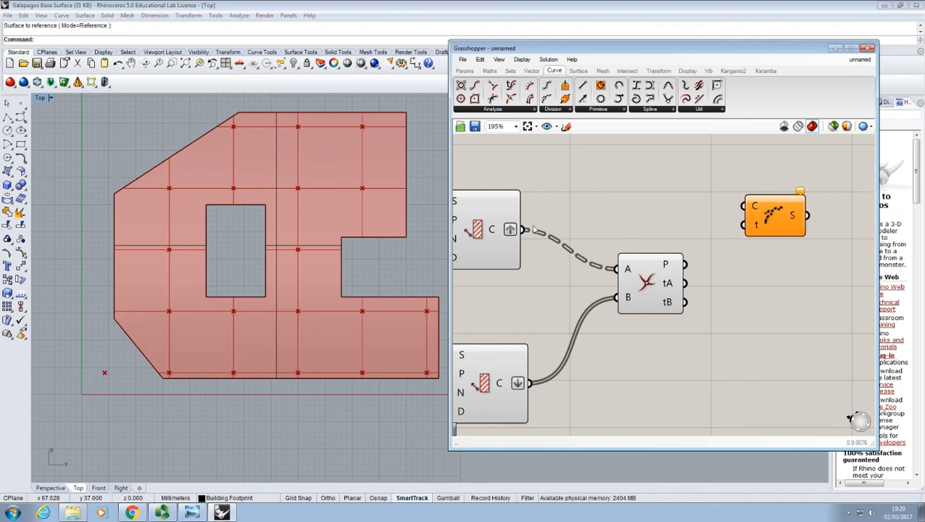
right_drag(534, 231, 573, 234)
drag(570, 232, 792, 209)
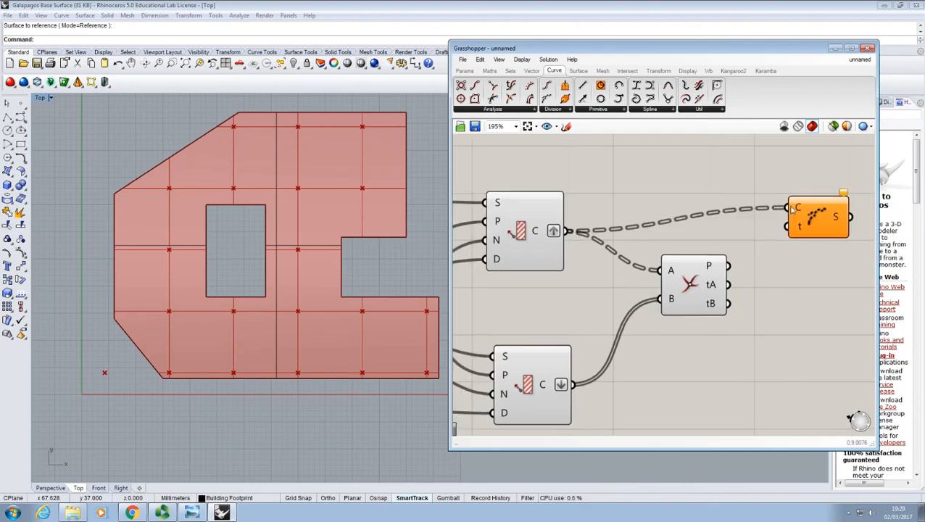
mouse_move(798, 209)
mouse_move(801, 229)
mouse_move(713, 288)
drag(731, 286, 786, 226)
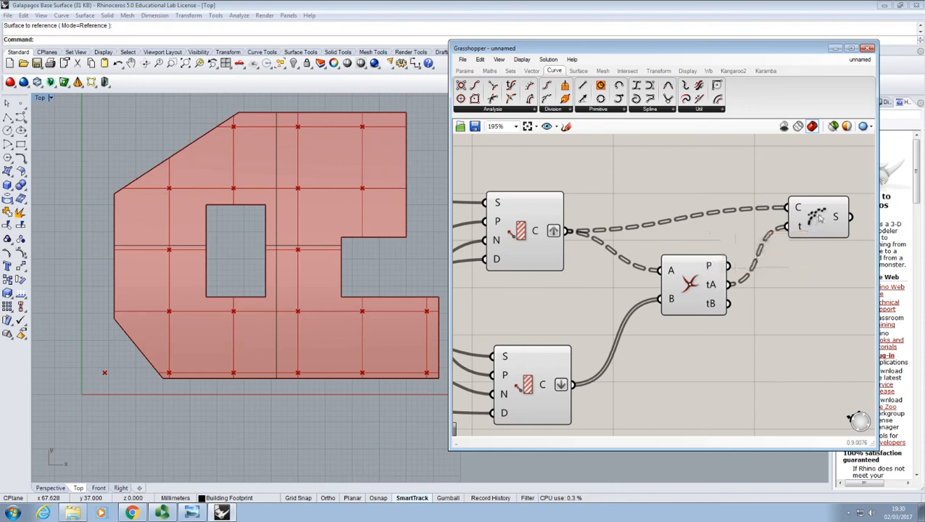
- Create a new Rhino layer, Layer 01, and make it the current layer
click(818, 220)
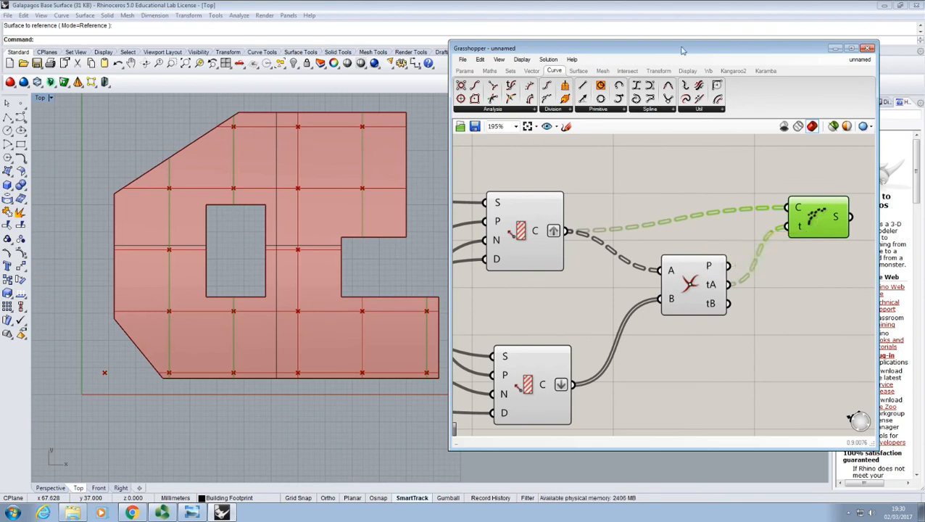
drag(682, 50, 511, 112)
click(859, 101)
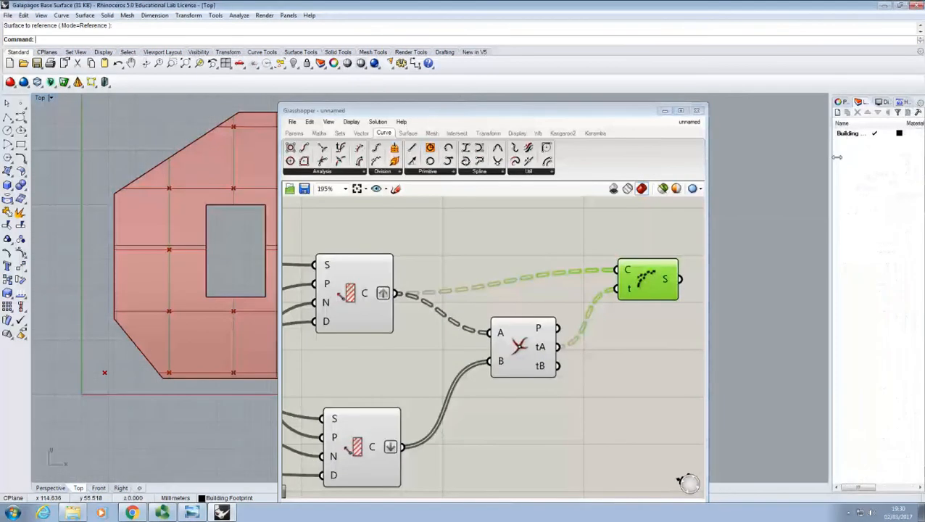
drag(831, 158, 745, 159)
click(750, 112)
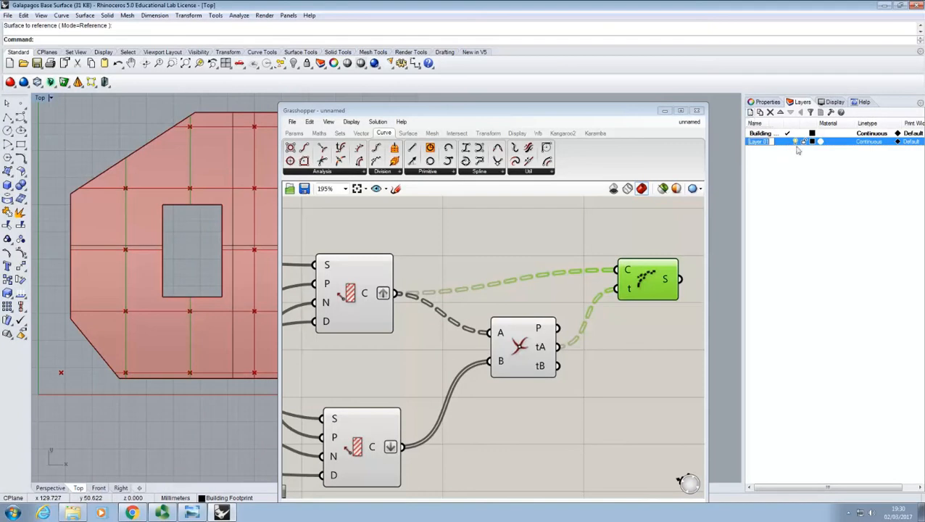
click(786, 142)
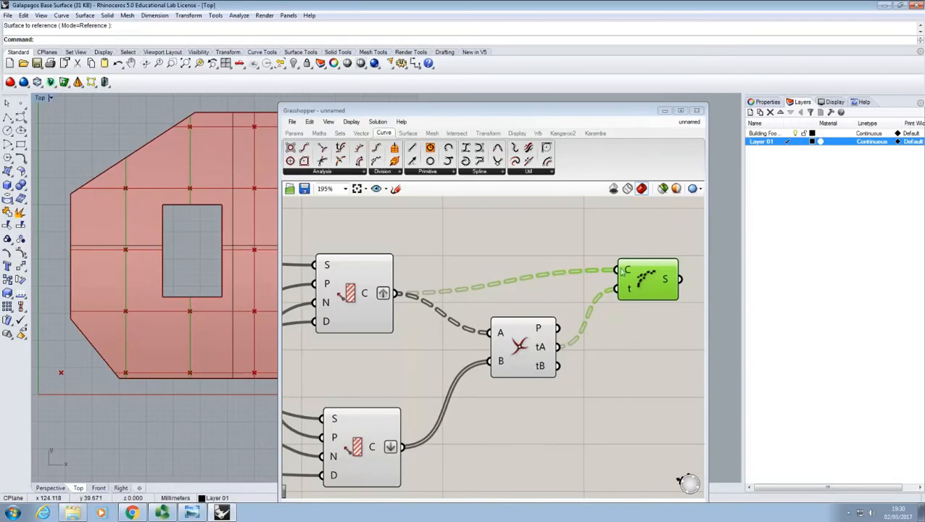
- Bake the Shatter component's curves onto Layer 01
right_click(645, 276)
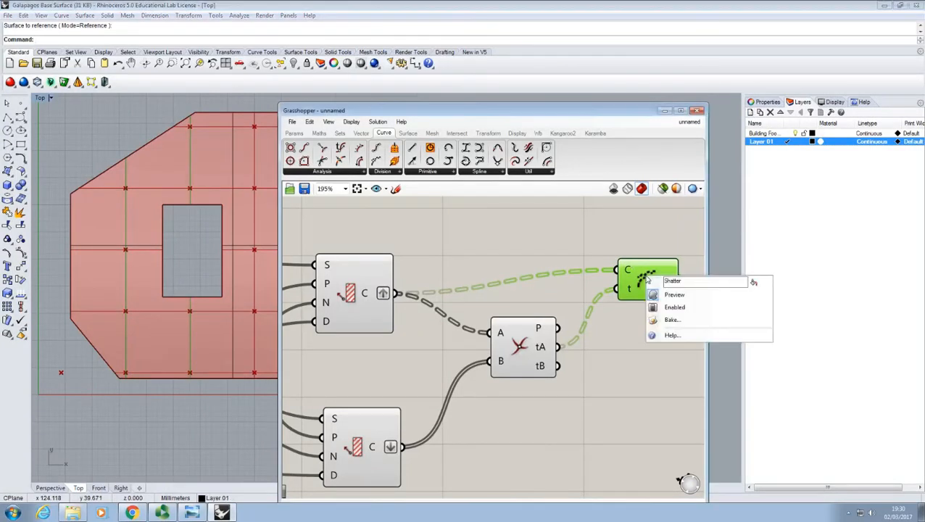
click(672, 320)
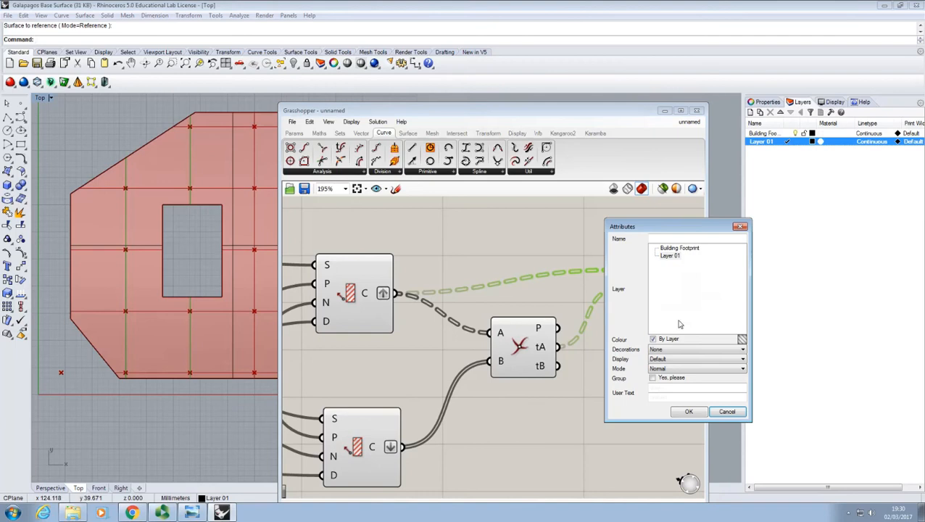
click(670, 255)
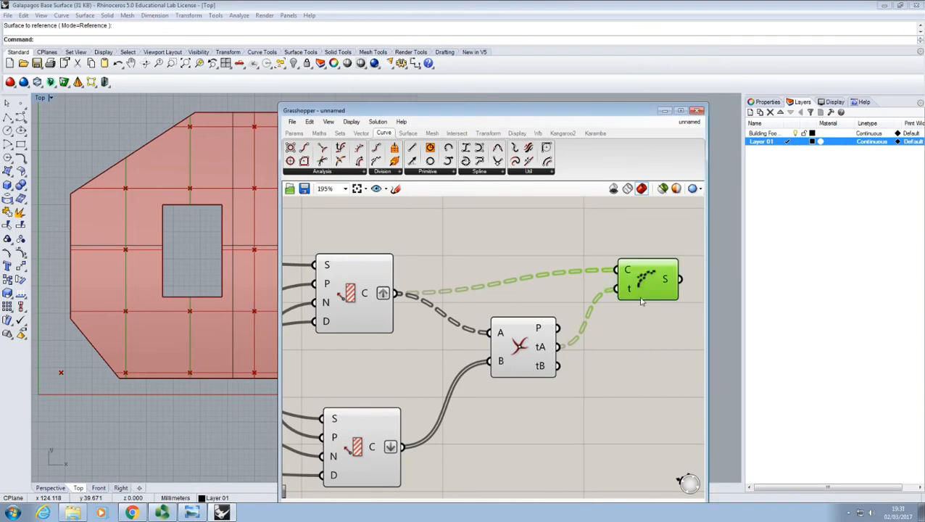
- Select baked curves one by one along the upper parts of the vertical grid lines to check where they are split
drag(583, 114, 698, 111)
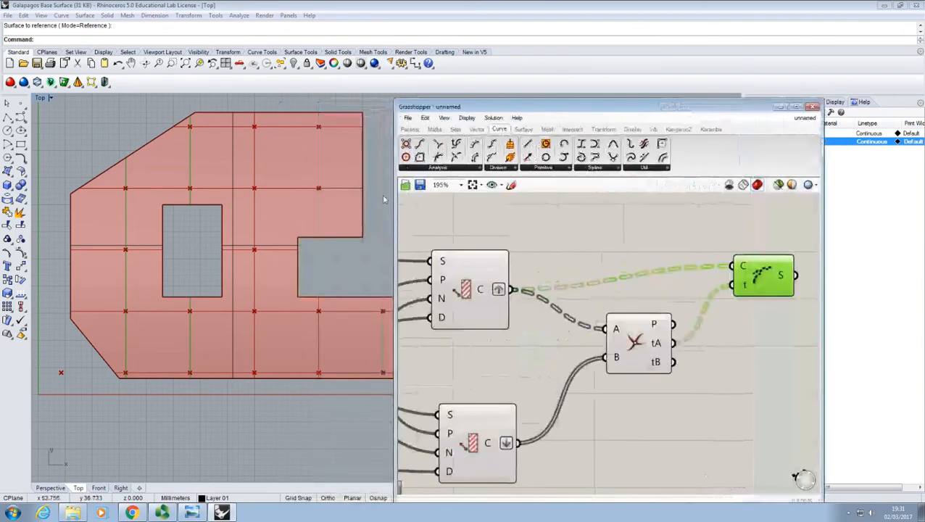
click(318, 160)
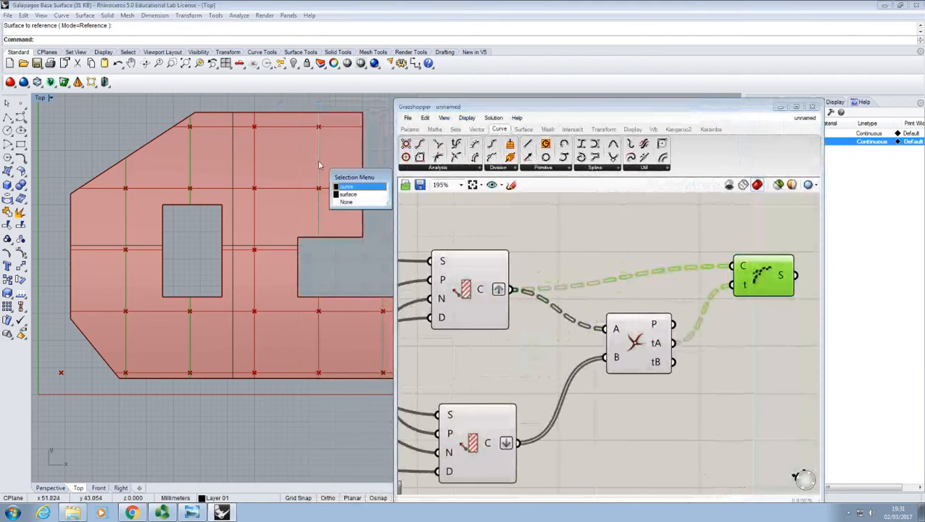
click(347, 188)
click(319, 206)
click(346, 232)
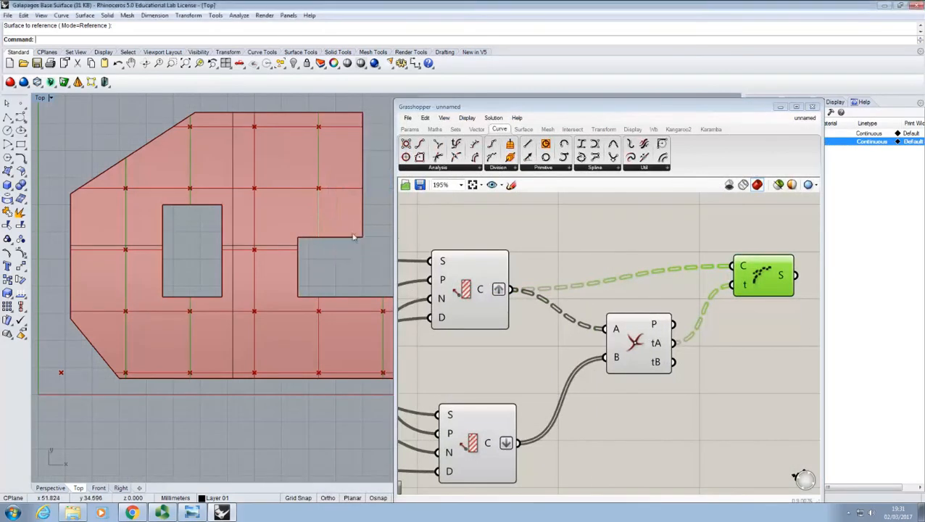
click(190, 160)
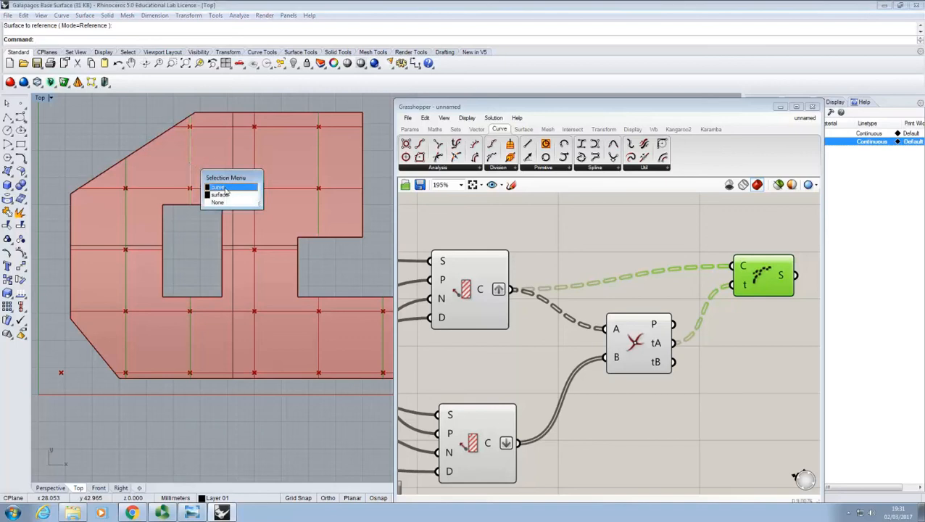
click(223, 187)
click(125, 176)
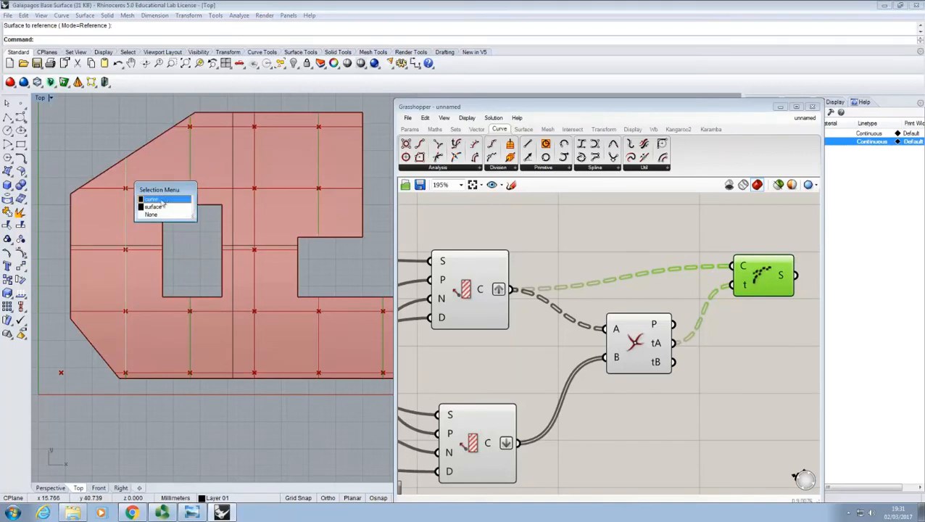
click(158, 198)
click(125, 238)
click(156, 261)
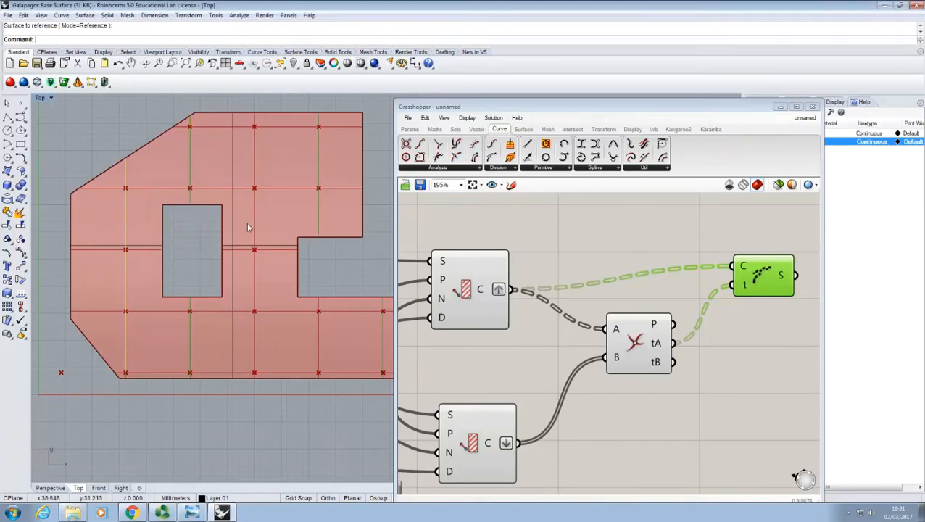
- Select the baked curves on the two leftmost vertical grid lines near the surface's lower edge to check their segmentation
click(138, 310)
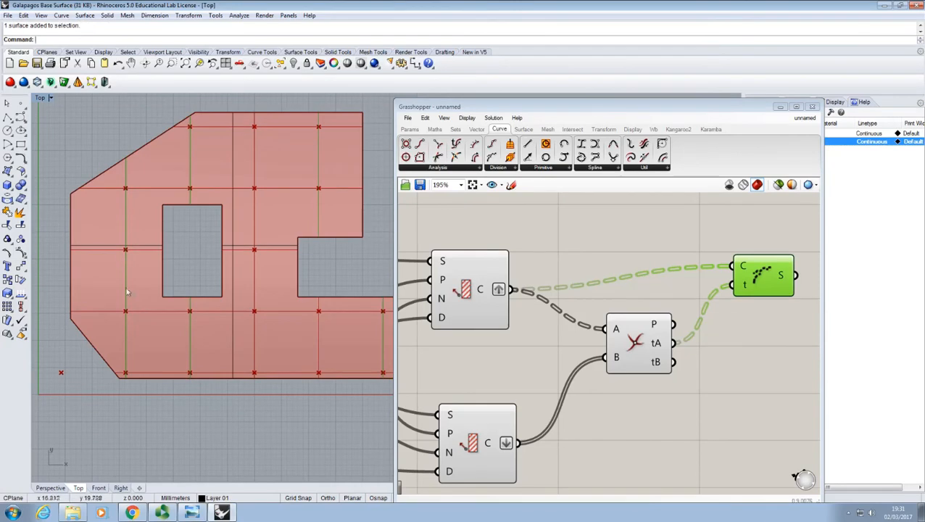
click(128, 292)
click(165, 315)
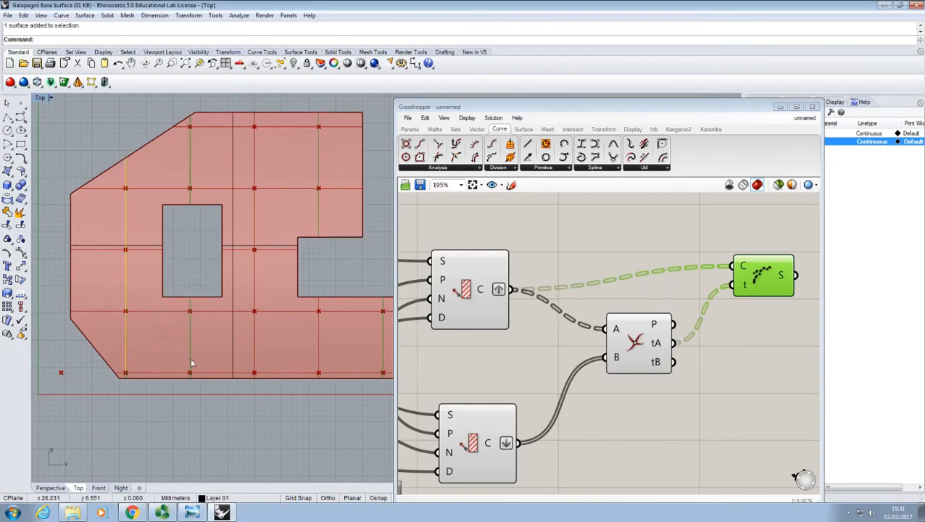
click(190, 367)
click(210, 389)
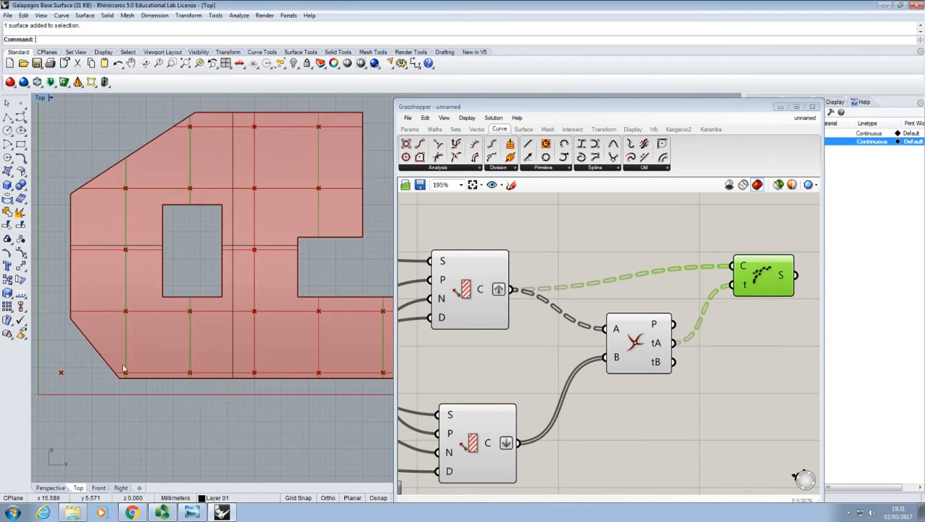
click(126, 375)
click(162, 399)
click(126, 350)
click(151, 388)
- Inspect the data at Shatter's C and t inputs and at the intersection component's tA output and A and B inputs
mouse_move(743, 265)
right_click(742, 265)
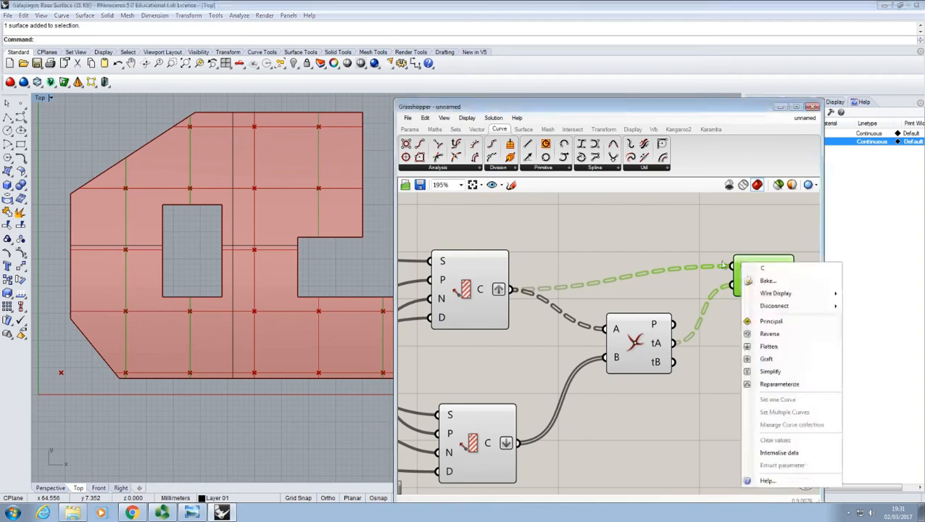
click(711, 250)
mouse_move(745, 285)
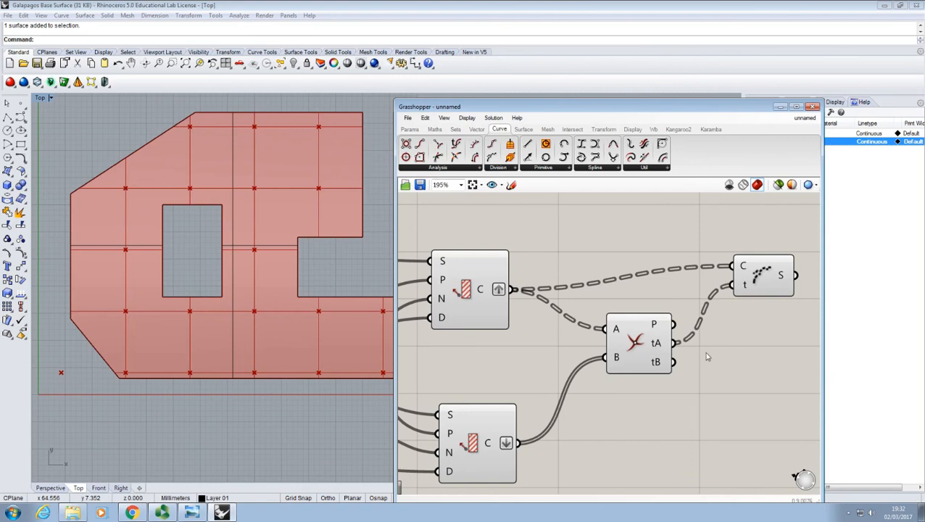
mouse_move(657, 349)
mouse_move(618, 331)
mouse_move(617, 360)
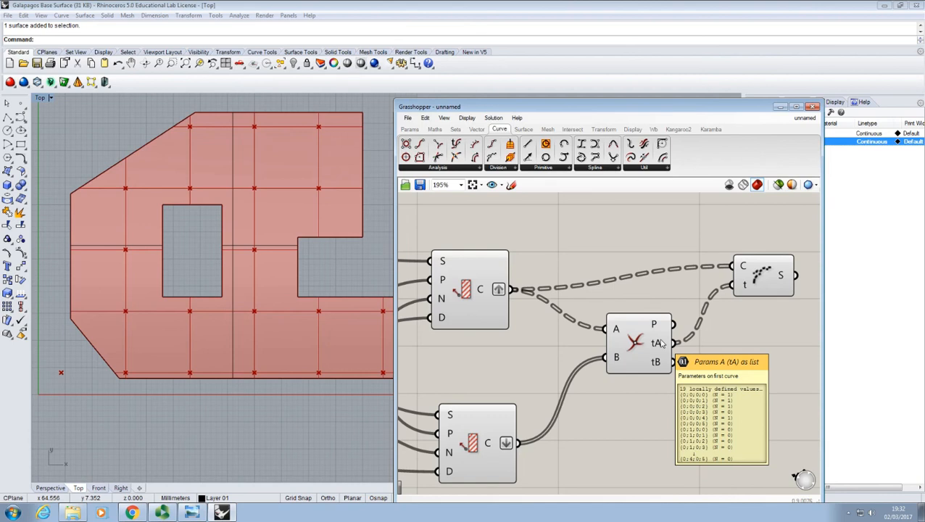
- Add a Param Viewer above the Curve | Curve intersection component and switch it to the tree display
click(414, 129)
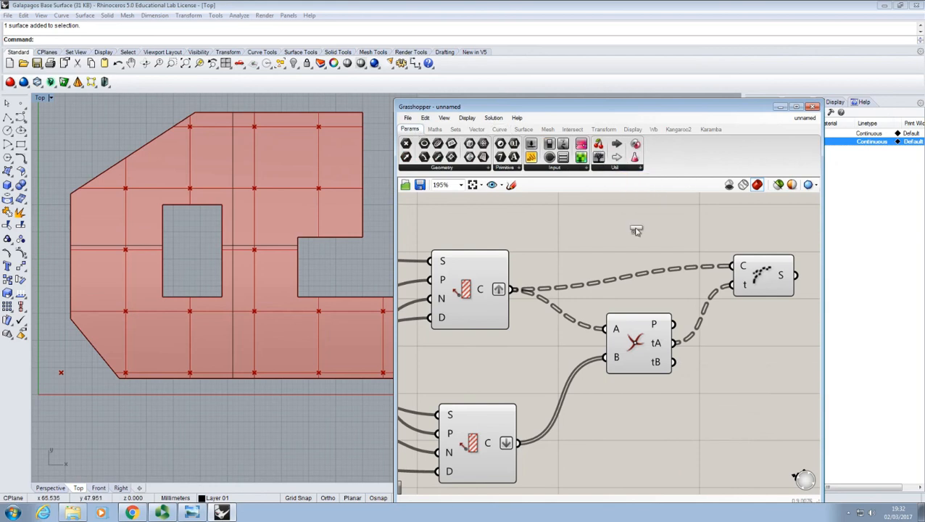
drag(623, 242, 602, 229)
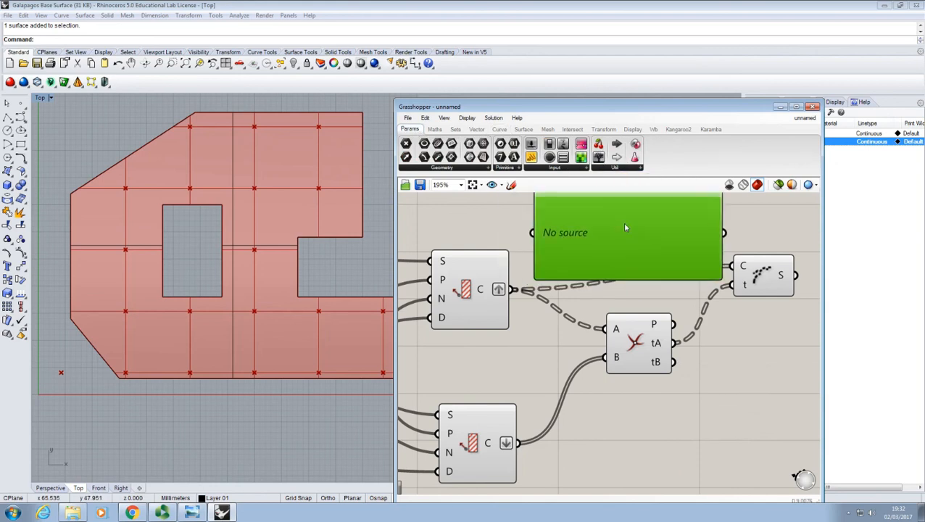
right_click(625, 229)
click(495, 206)
right_drag(495, 207, 478, 232)
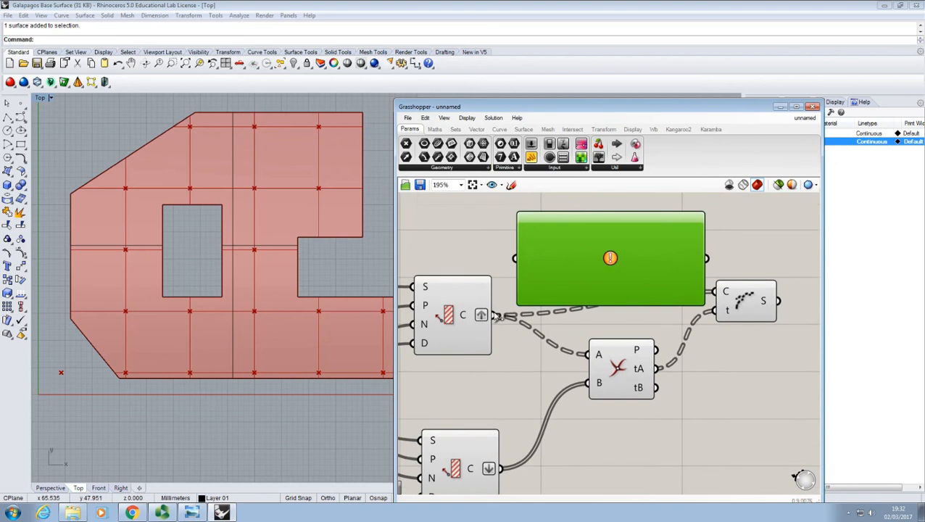
- Connect the upper Contour's C output to the Param Viewer and examine its branch structure
drag(495, 314, 514, 259)
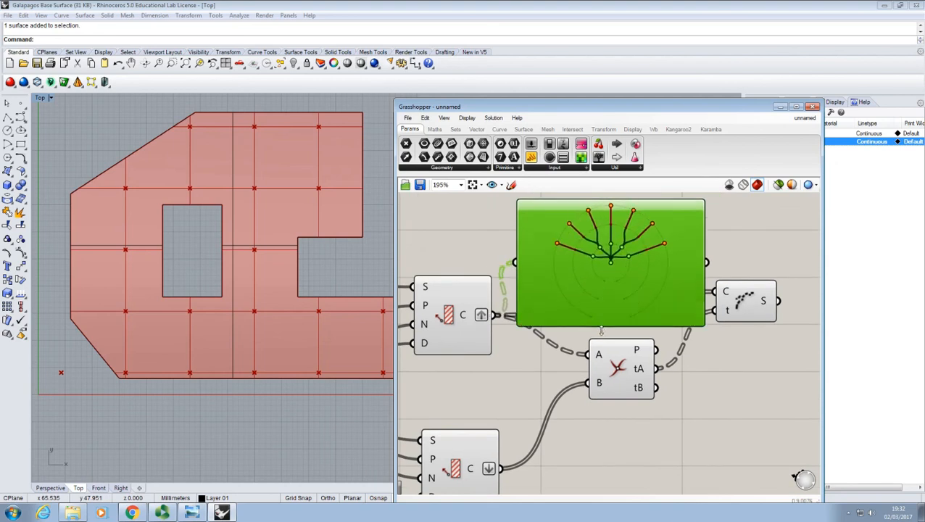
click(484, 251)
scroll(609, 290, up, 2)
scroll(613, 306, up, 2)
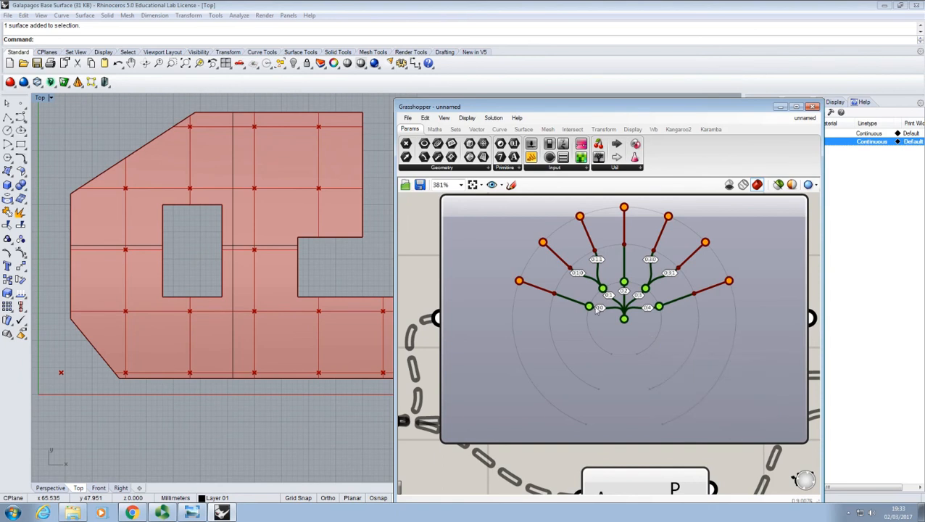
mouse_move(599, 289)
scroll(607, 284, down, 4)
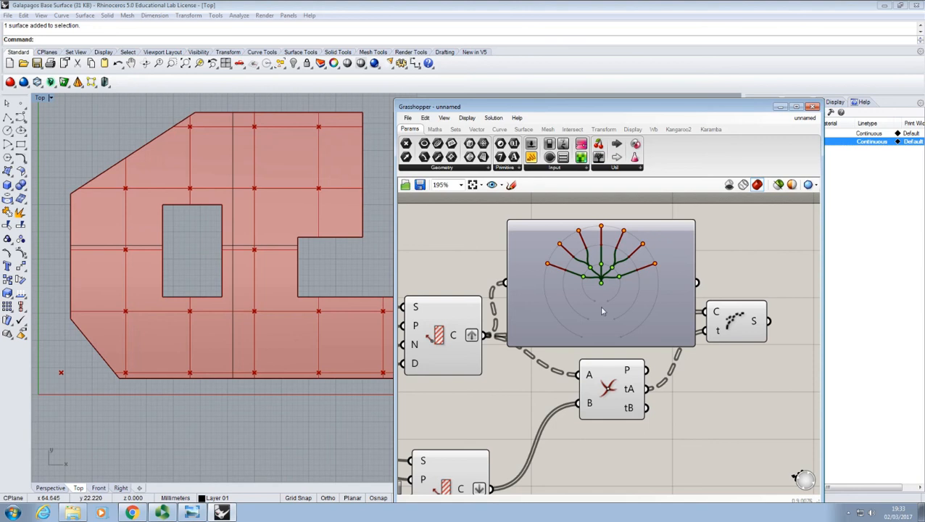
- Move the Param Viewer below Shatter and feed it the intersection's tA output instead
drag(602, 311, 697, 403)
drag(545, 317, 624, 366)
click(574, 380)
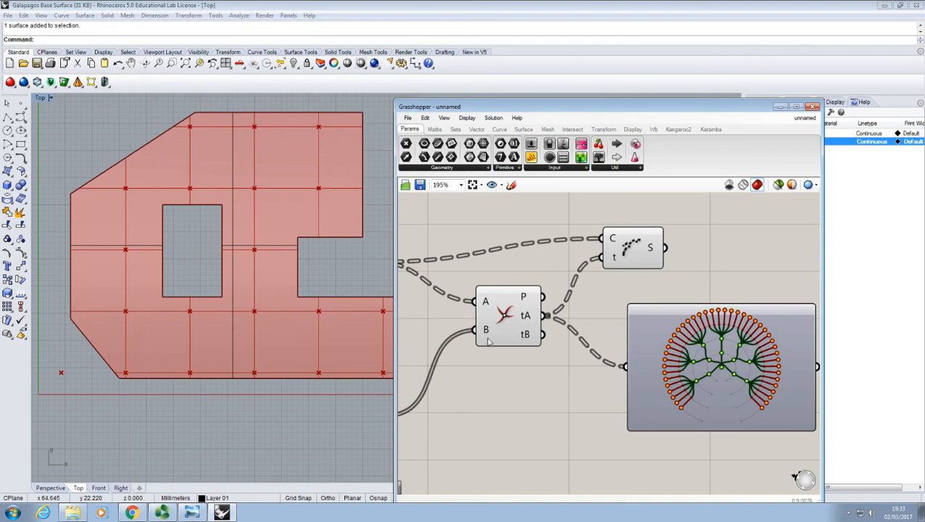
- Move the Shatter component up and farther from the Curve | Curve intersection component
mouse_move(486, 335)
drag(630, 245, 684, 230)
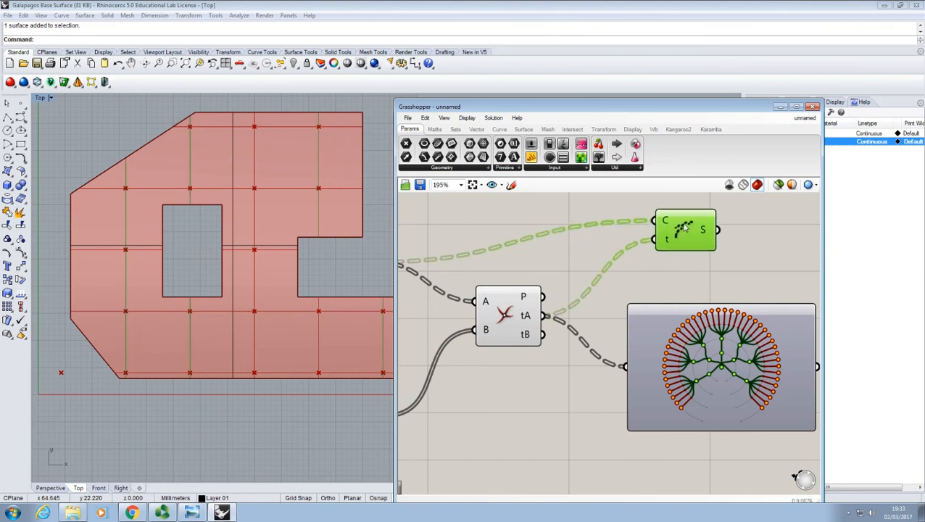
click(625, 287)
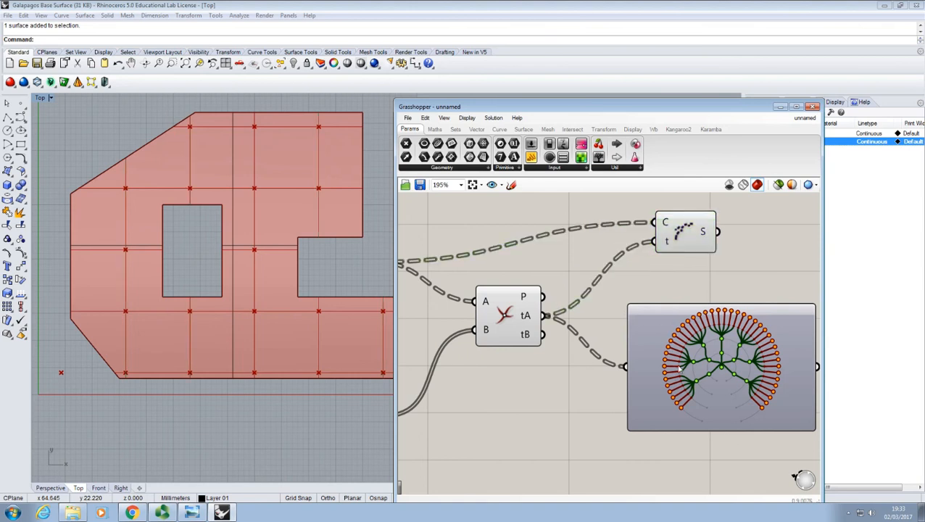
- Examine the tA branches in the Param Viewer and compare them with the data tree at Shatter's C input
scroll(673, 368, up, 3)
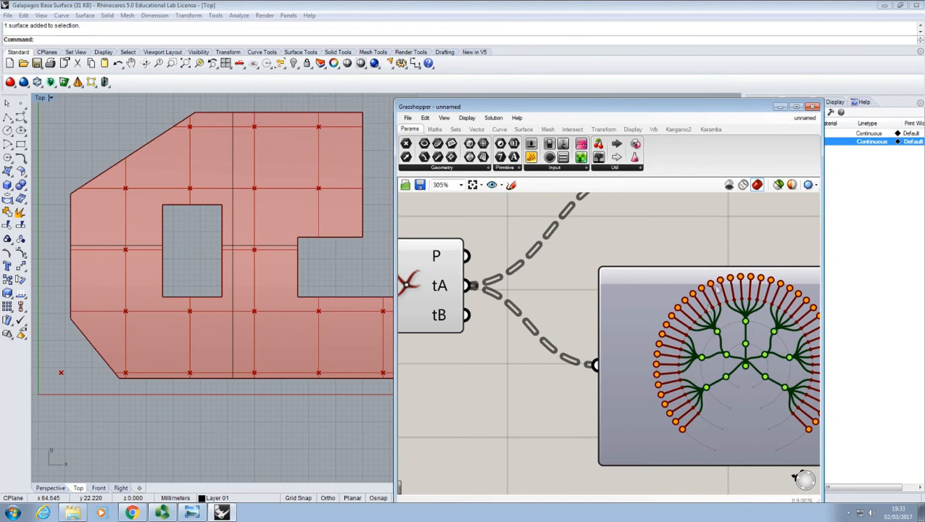
right_drag(773, 331, 711, 312)
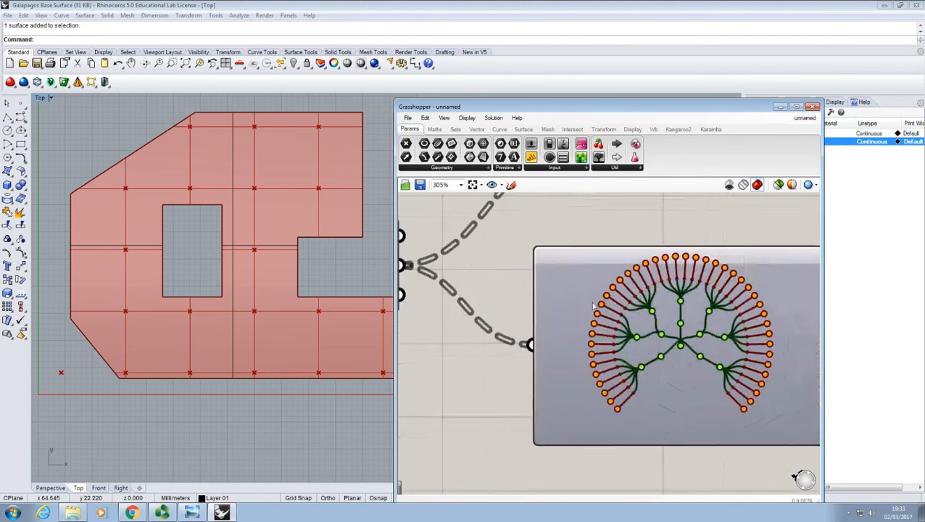
right_drag(510, 257, 516, 368)
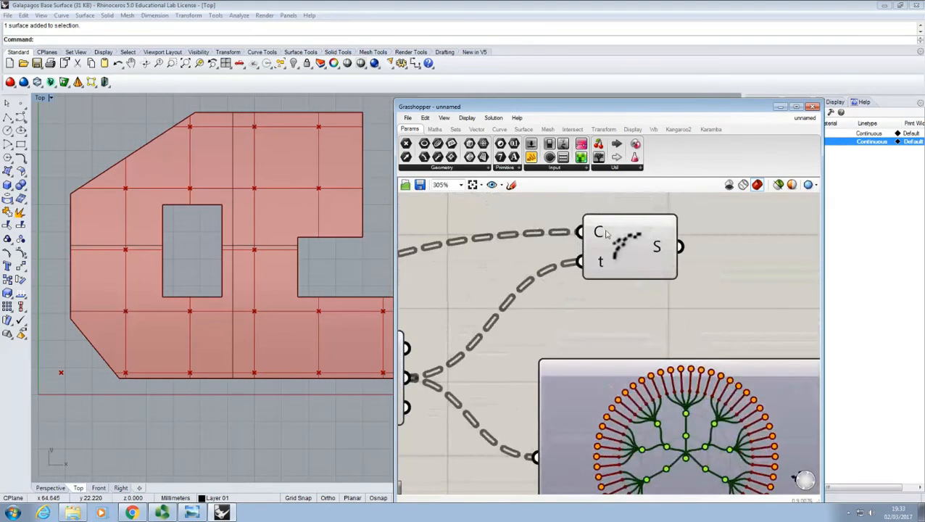
mouse_move(599, 236)
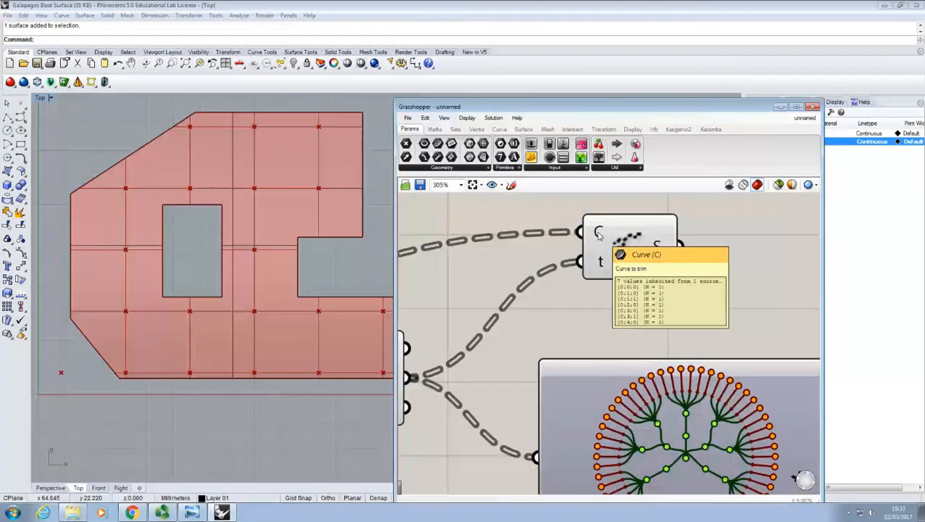
right_drag(610, 331, 610, 277)
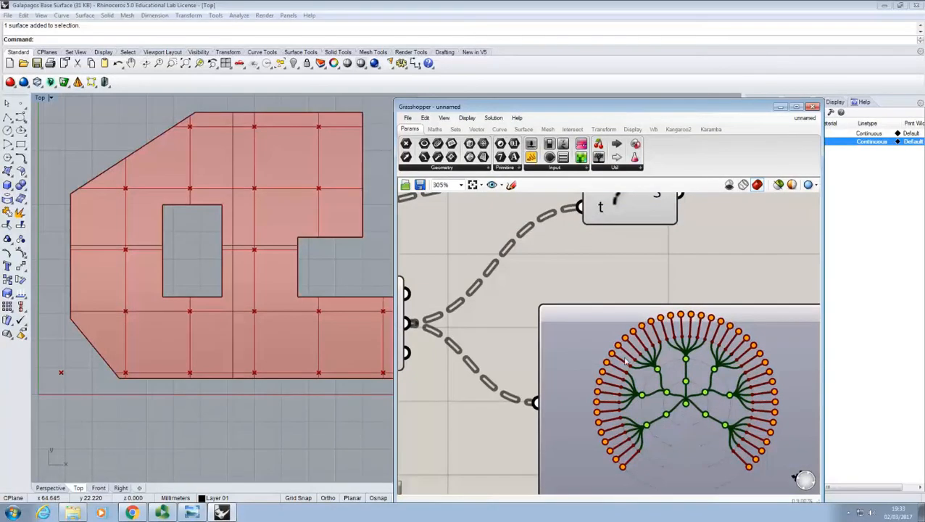
mouse_move(623, 359)
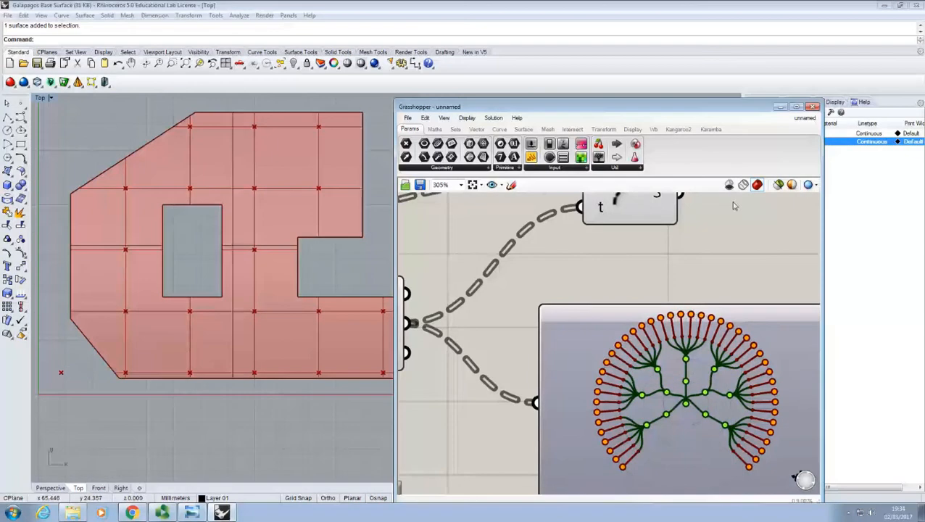
- Place a Trim Tree component between the Curve | Curve intersection and Shatter, moving Shatter farther away to make room
right_drag(545, 270, 642, 293)
click(453, 129)
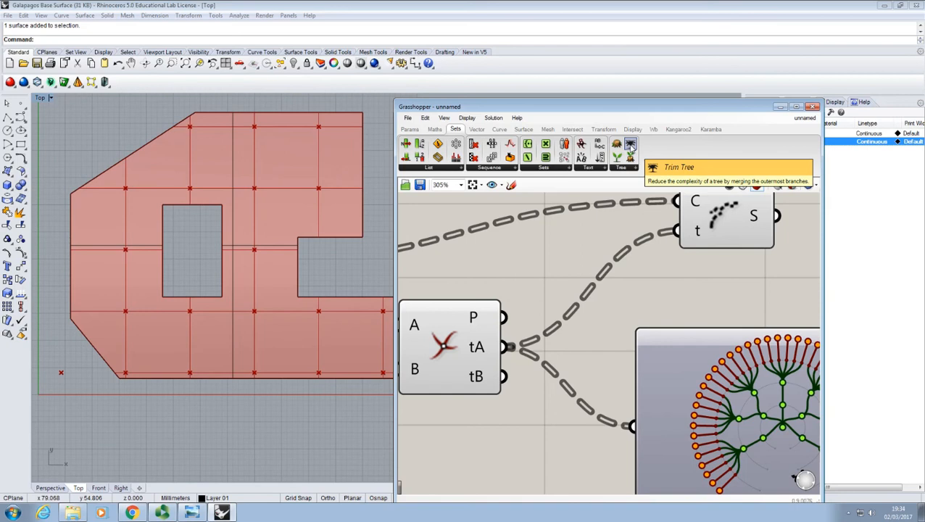
drag(630, 145, 610, 295)
right_drag(678, 293, 650, 264)
drag(681, 210, 709, 198)
right_drag(663, 232, 698, 275)
drag(591, 280, 598, 280)
click(583, 258)
- Connect the intersection's tA output to the Trim Tree's T input
click(474, 364)
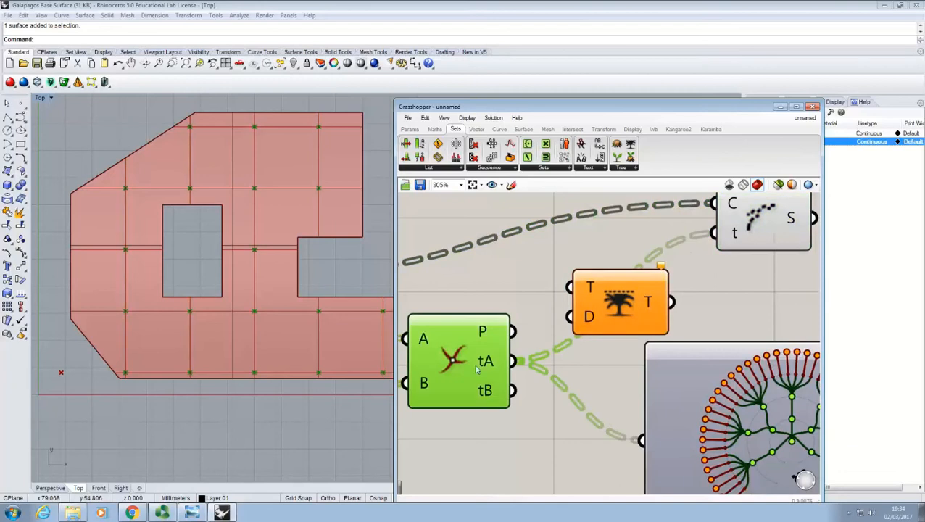
click(544, 278)
click(733, 244)
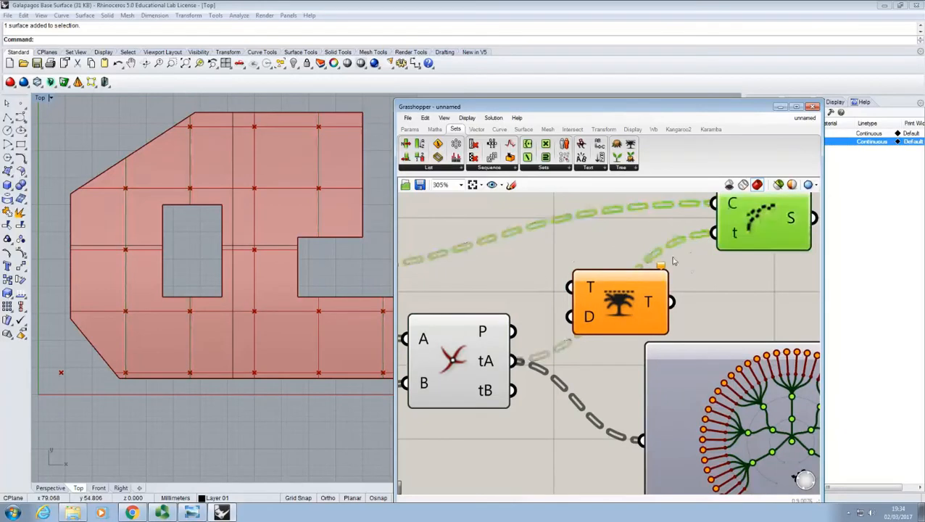
click(626, 253)
scroll(618, 294, down, 3)
scroll(580, 293, up, 2)
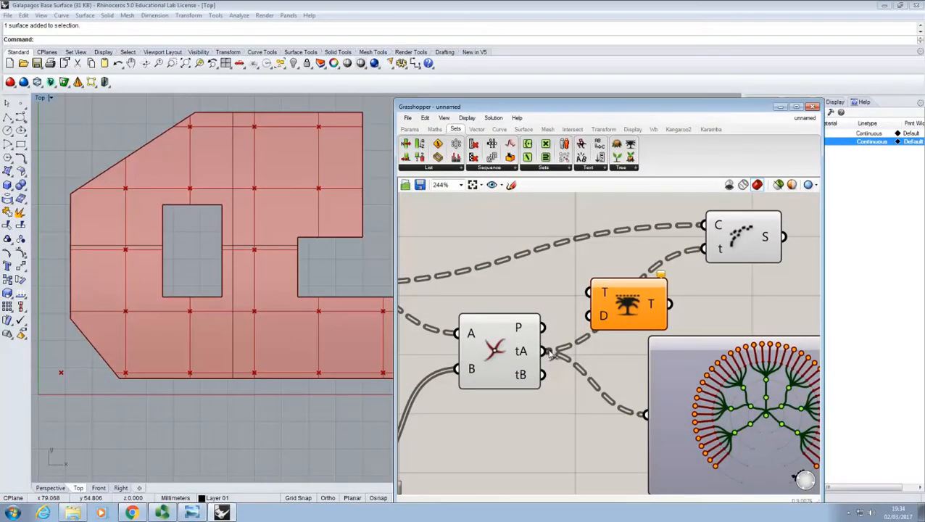
drag(545, 351, 588, 316)
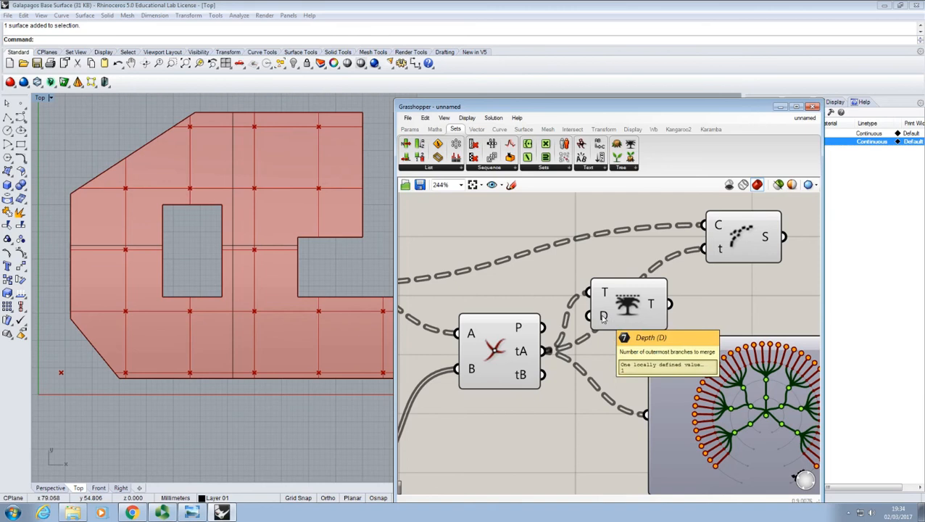
- Move the Param Viewer farther from the intersection component and feed it the Trim Tree's T output instead of tA
right_drag(690, 313, 682, 293)
drag(682, 376, 767, 361)
scroll(691, 331, down, 1)
right_drag(683, 354, 611, 330)
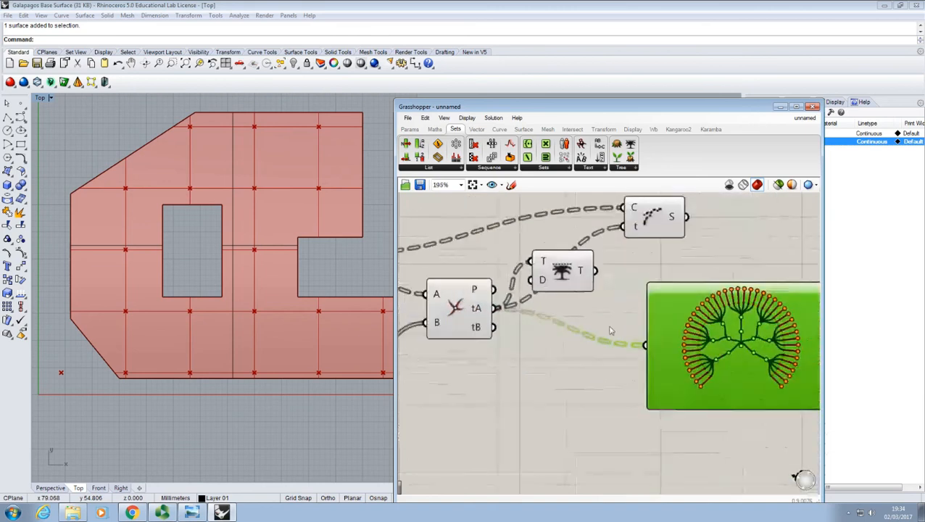
scroll(610, 331, down, 1)
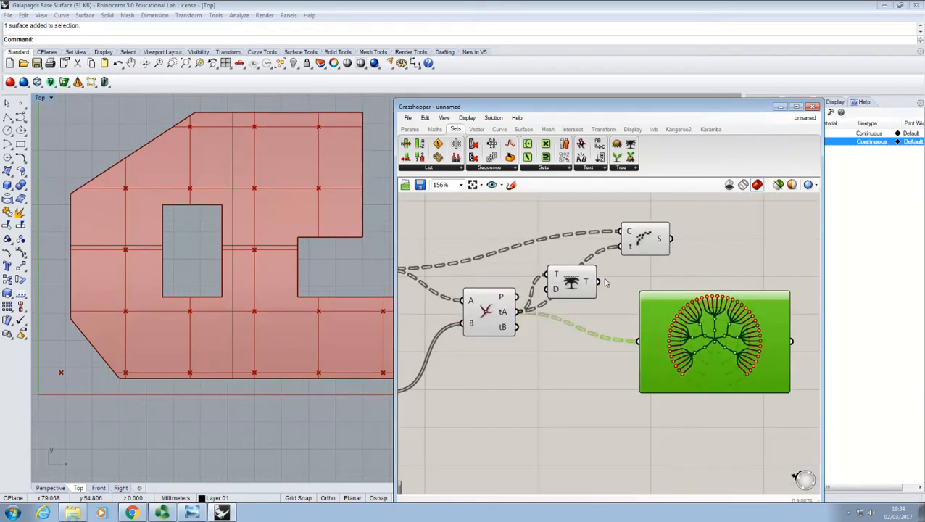
drag(599, 281, 638, 340)
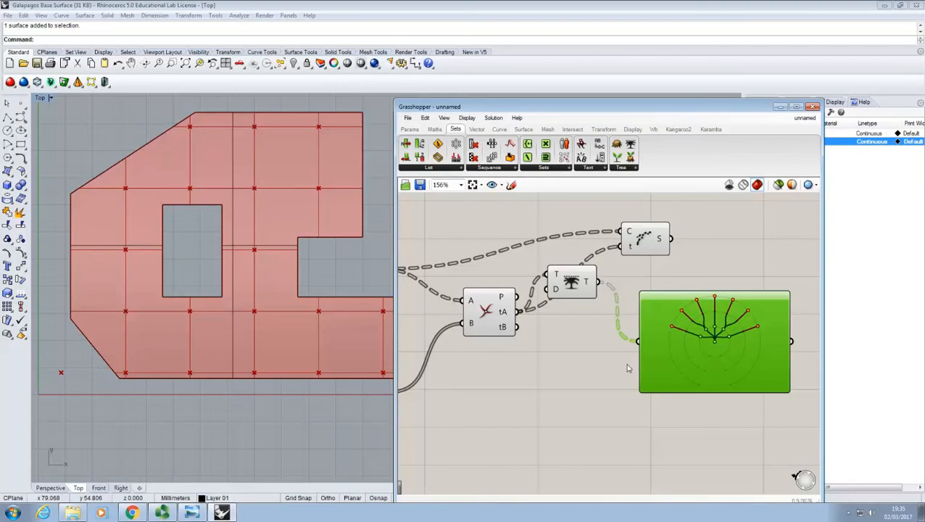
right_drag(657, 305, 680, 312)
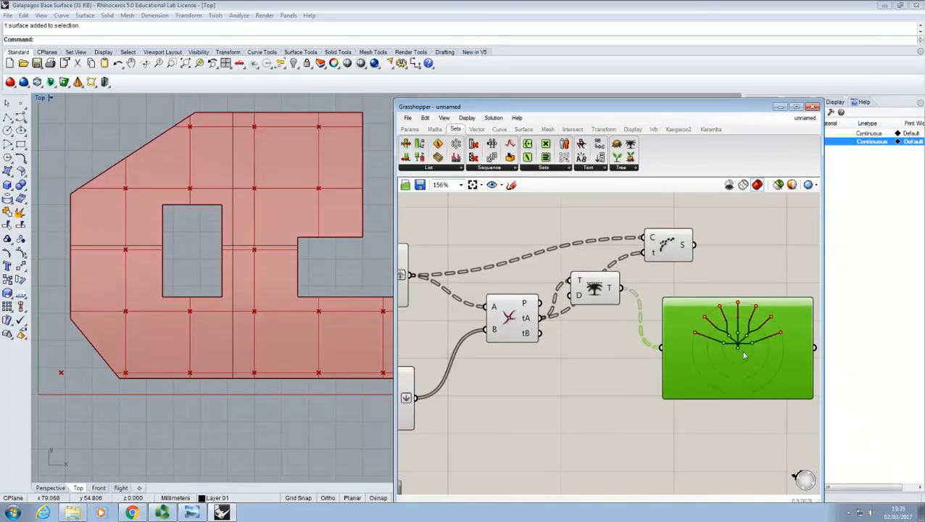
scroll(745, 341, down, 2)
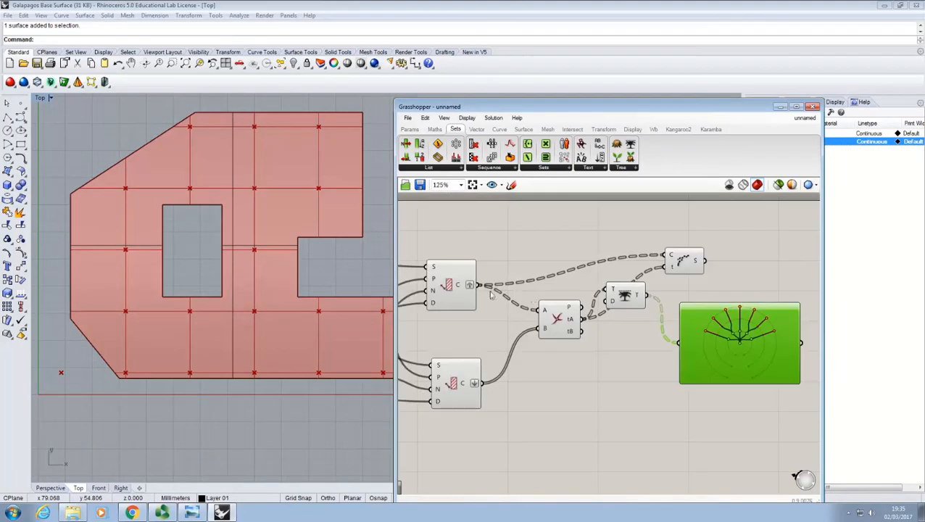
- Rewire the Param Viewer to compare the untrimmed and trimmed trees with the upper Contour's output, leaving it on the Trim Tree
drag(580, 319, 691, 351)
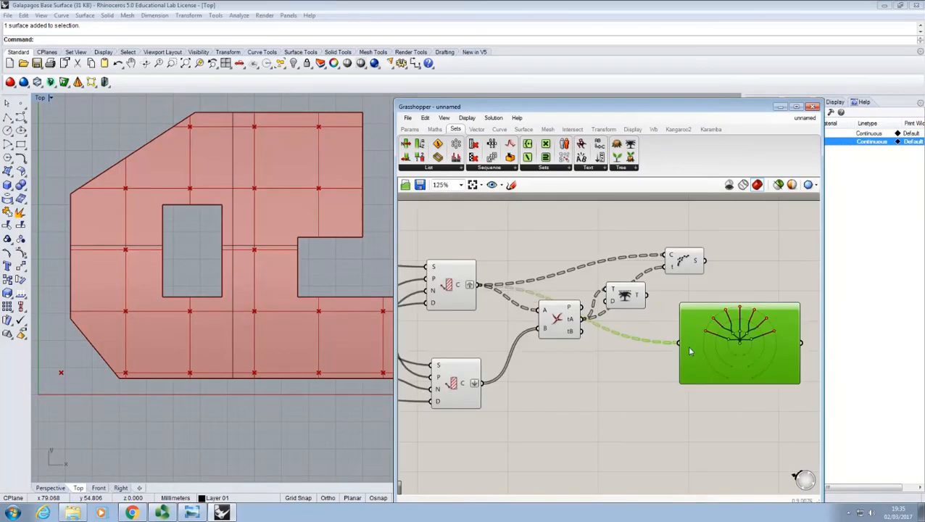
drag(647, 295, 679, 343)
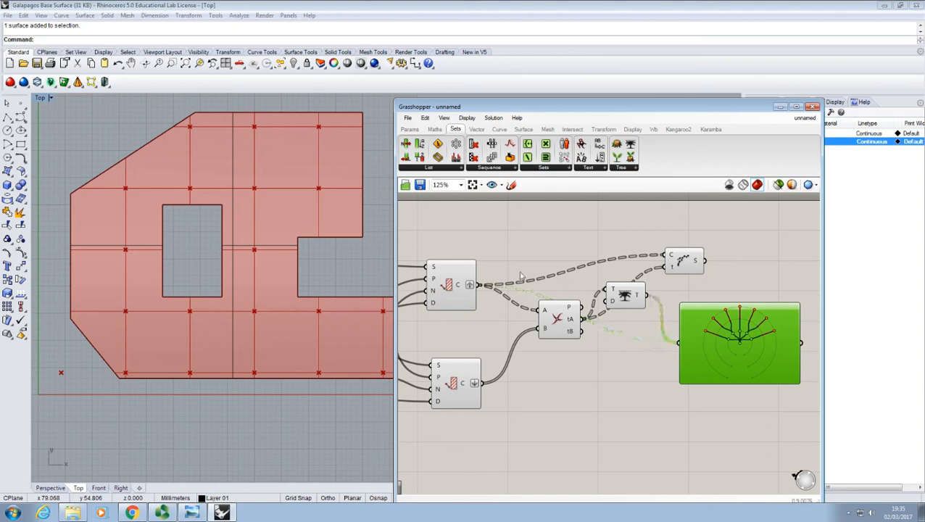
click(464, 293)
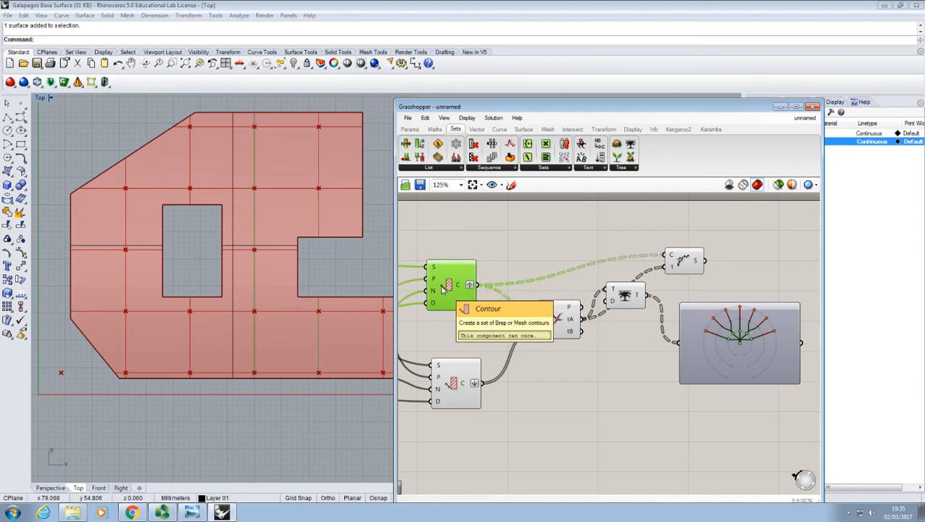
click(671, 295)
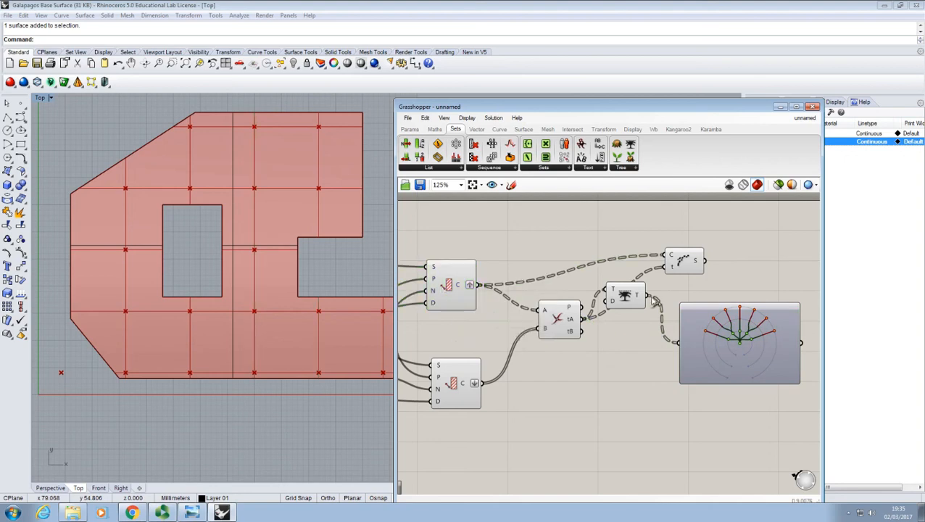
- Replace Shatter's t input with the Trim Tree's output and shift the Param Viewer slightly lower
drag(655, 299, 666, 267)
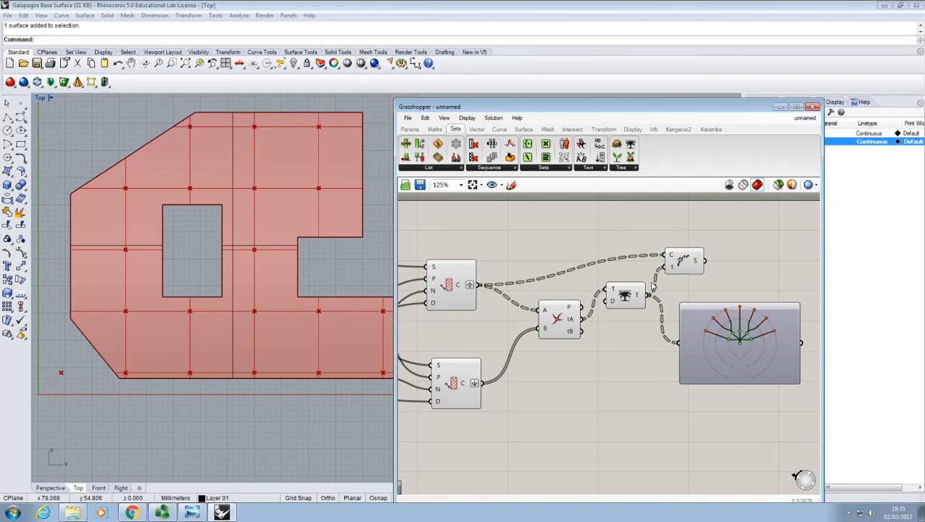
drag(704, 335, 708, 351)
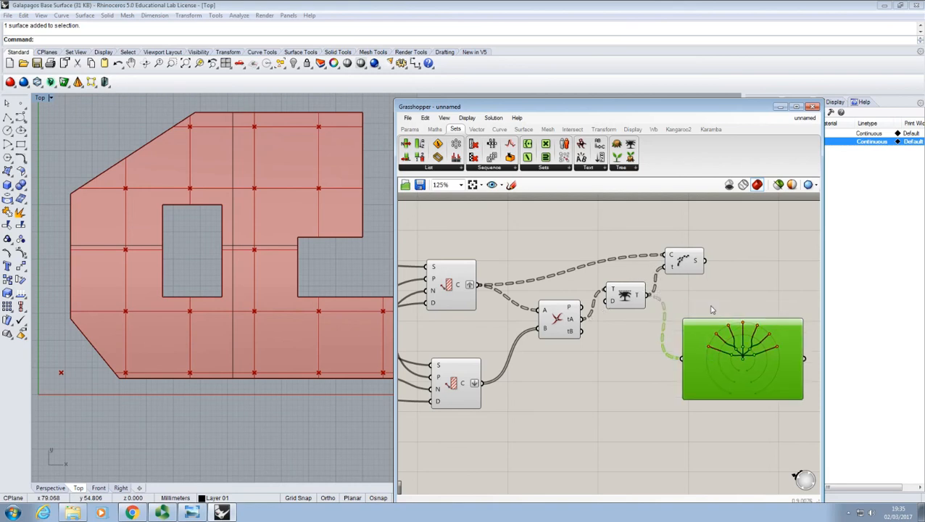
click(711, 310)
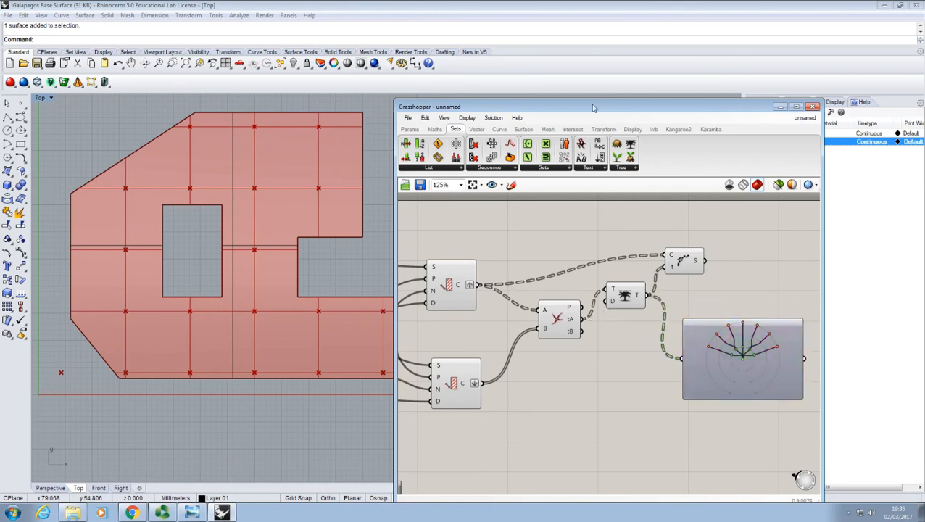
- Move the Grasshopper window clear of the Rhino layer list and delete all objects on Layer 01
drag(593, 107, 609, 219)
click(784, 145)
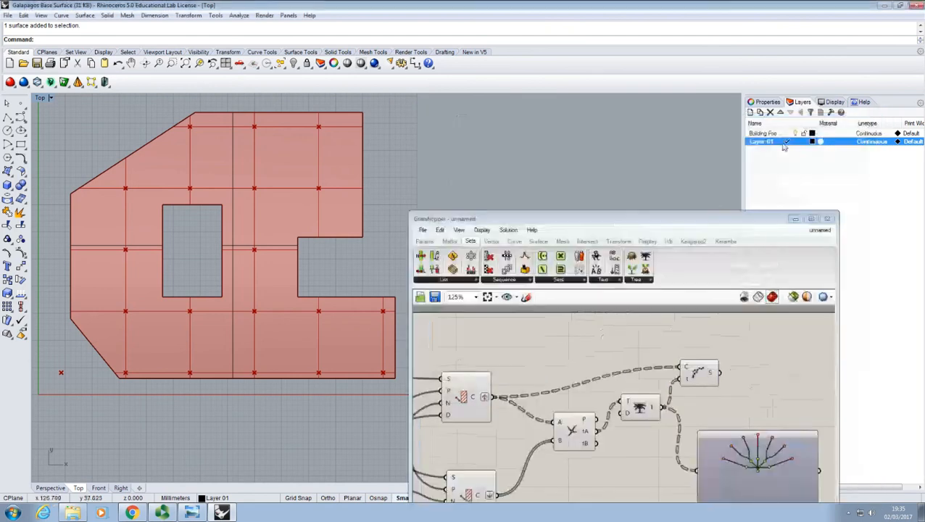
right_click(760, 143)
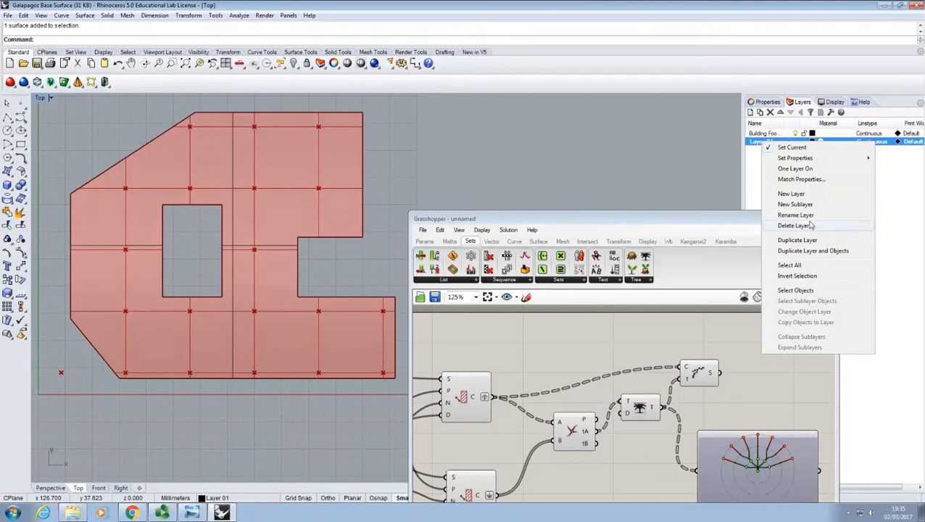
click(805, 291)
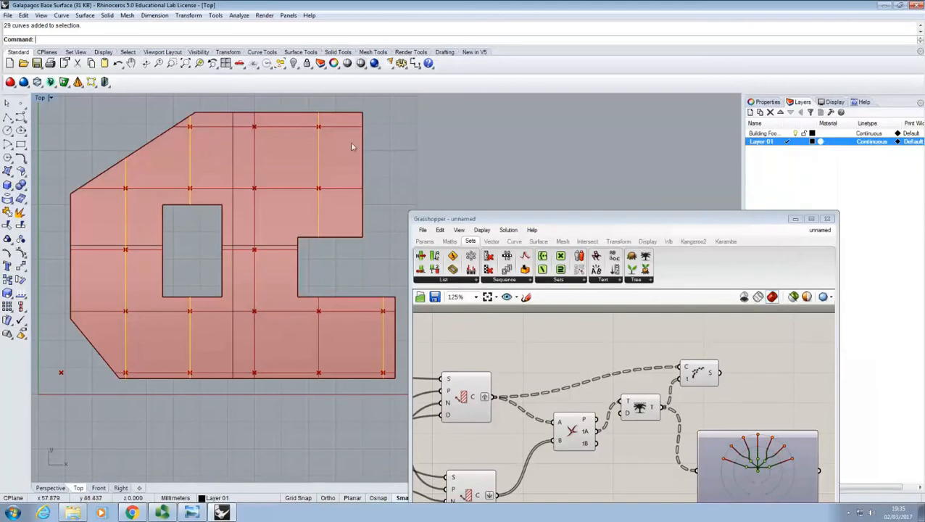
key(Delete)
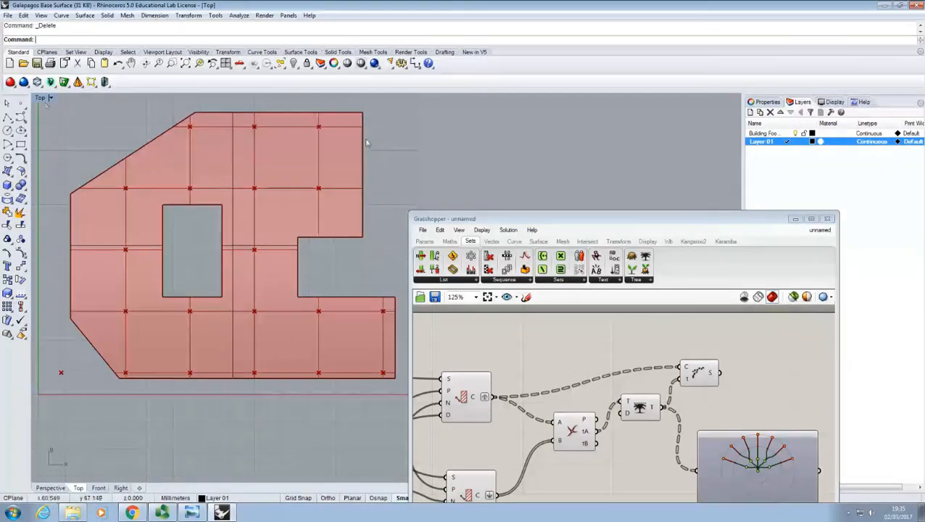
- Bake the Shatter component's curves to Layer 01
click(698, 371)
right_click(696, 372)
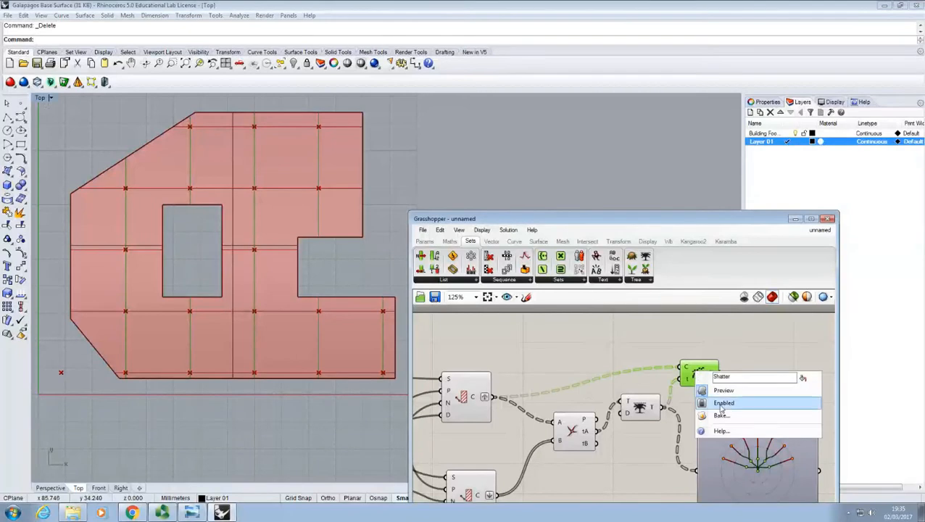
click(721, 415)
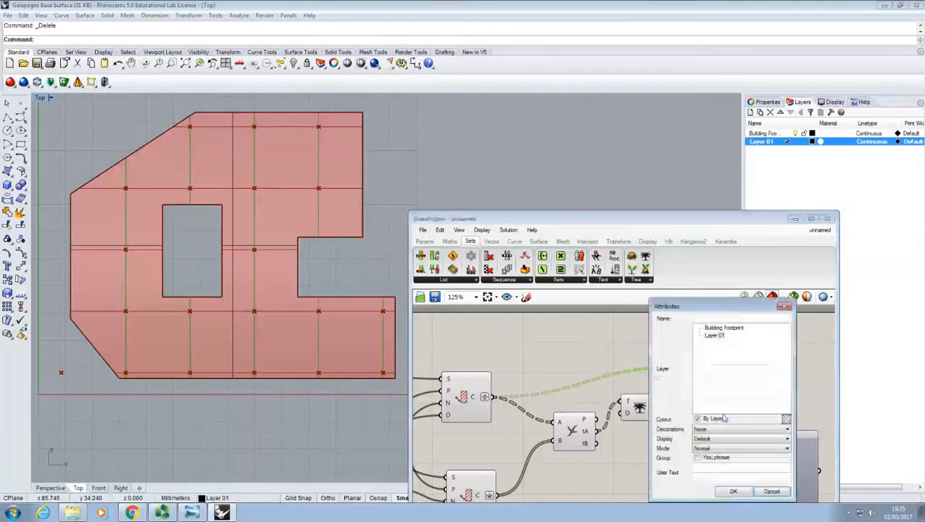
click(715, 335)
click(733, 490)
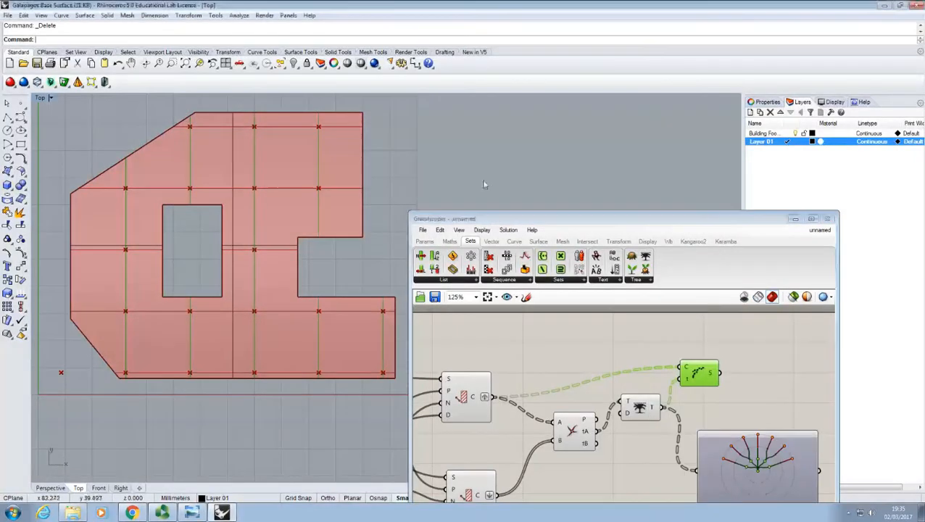
- Select individual baked segments along the vertical contour lines in the Top view to check that they are split at the intersection points
click(256, 155)
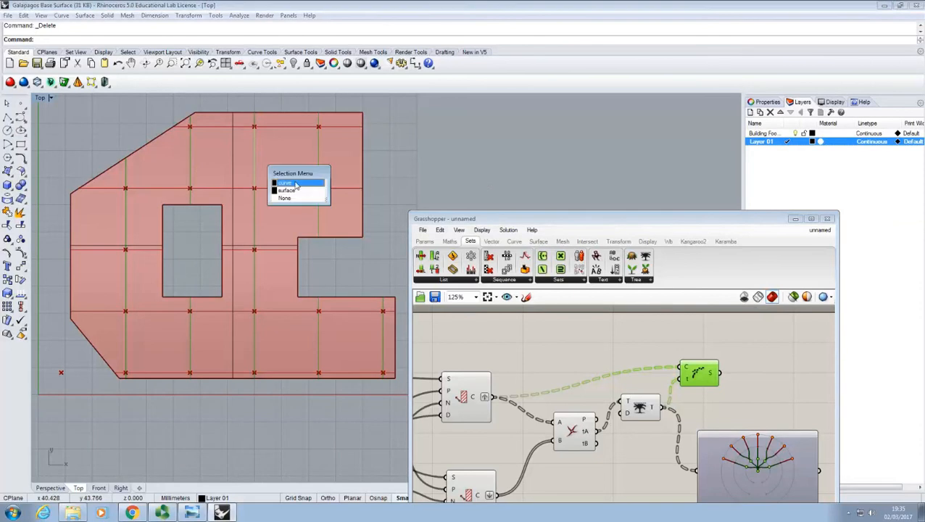
click(256, 214)
click(275, 253)
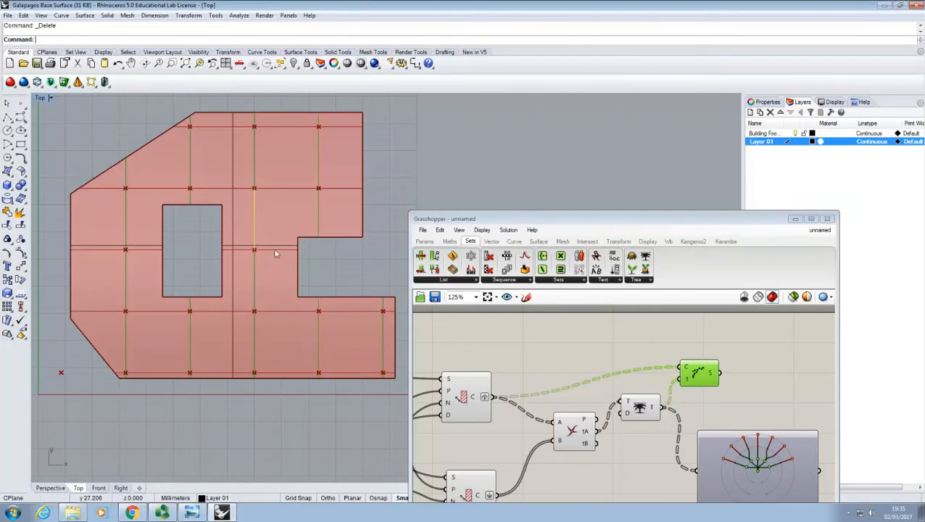
click(255, 286)
click(278, 303)
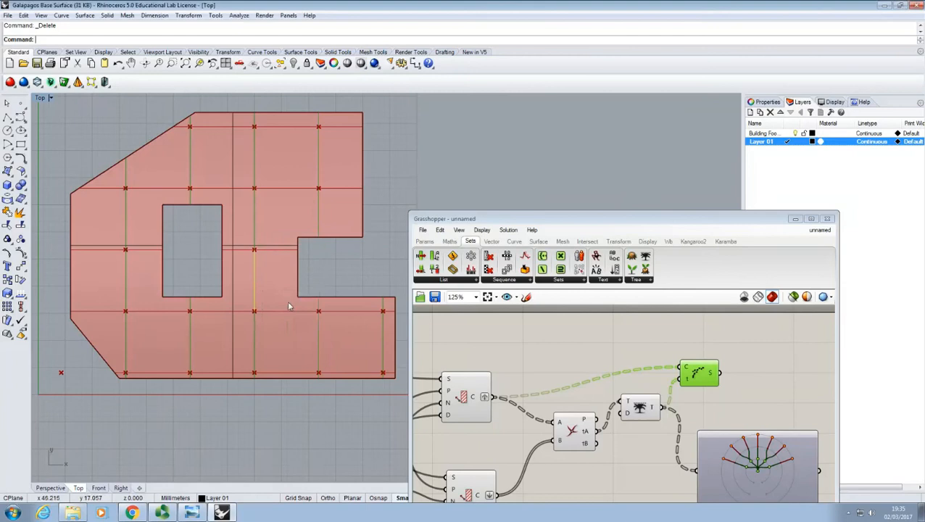
click(254, 343)
click(281, 364)
click(258, 386)
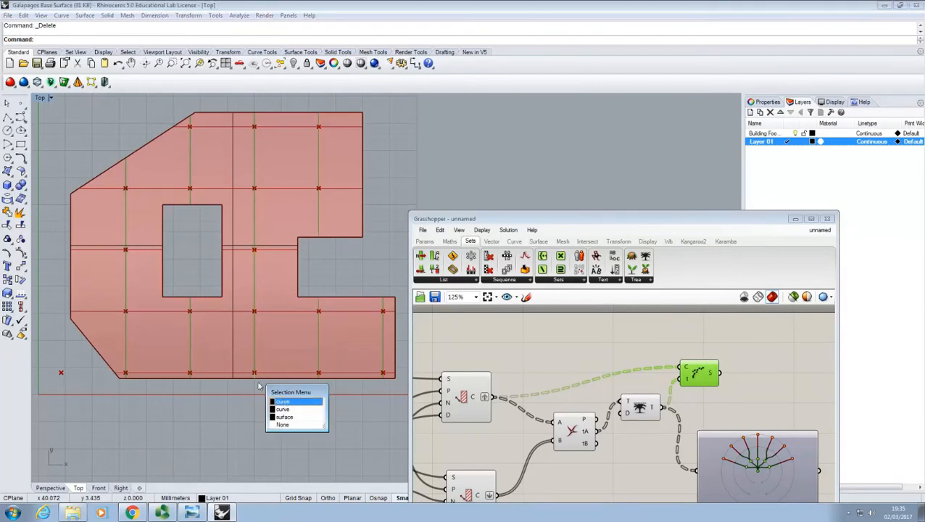
click(284, 401)
click(320, 218)
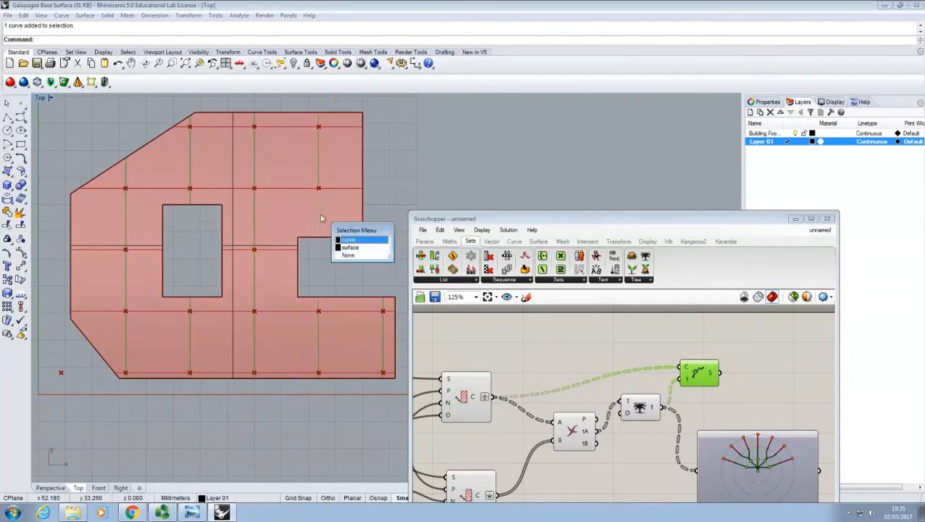
click(362, 241)
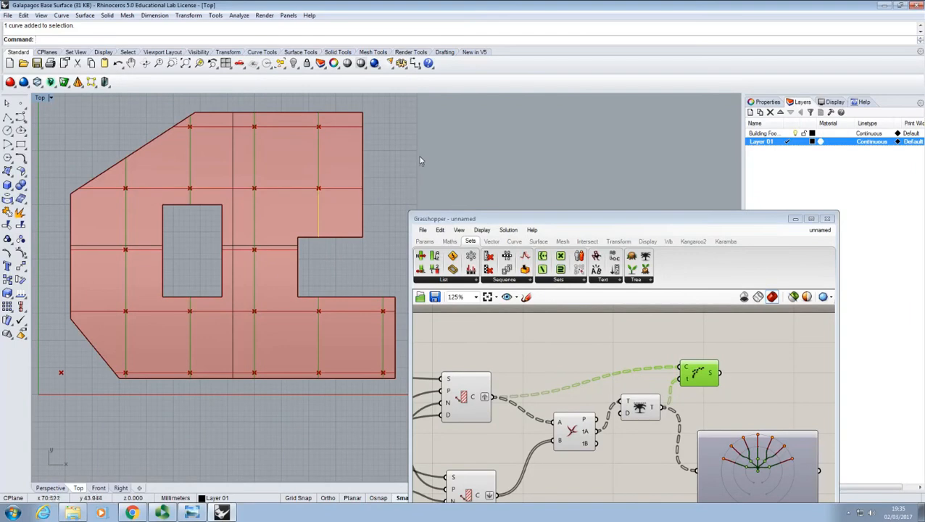
click(319, 158)
- Reposition the Grasshopper window and delete the baked curves on Layer 01
drag(573, 218, 558, 108)
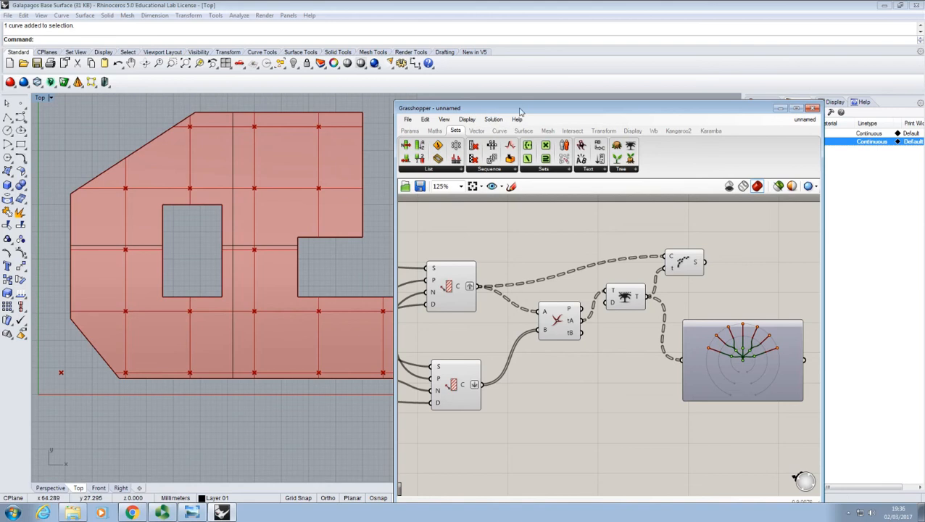
drag(521, 109, 572, 282)
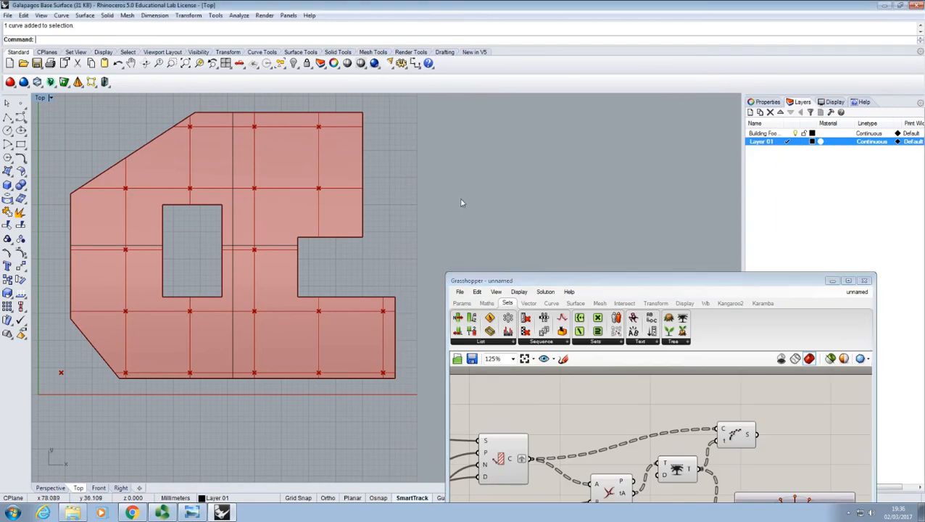
key(ctrl+z)
key(ctrl+y)
right_click(759, 142)
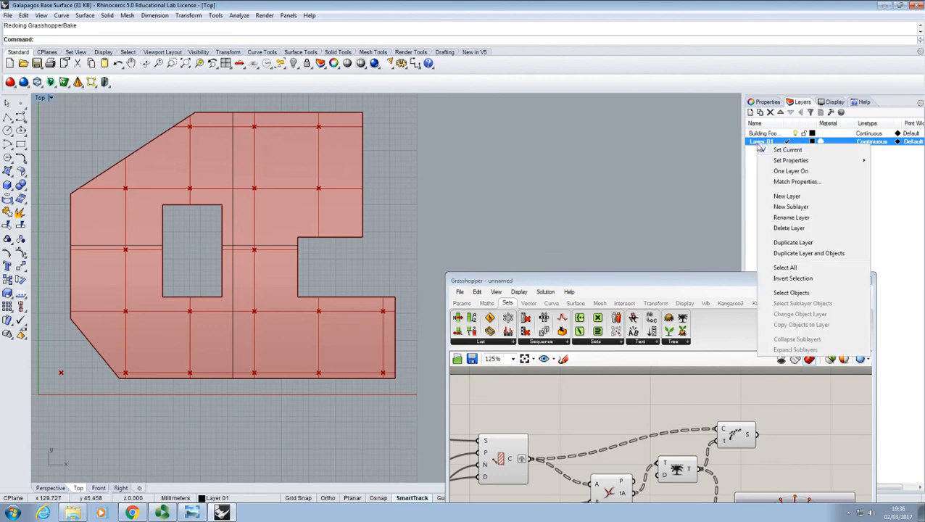
click(798, 294)
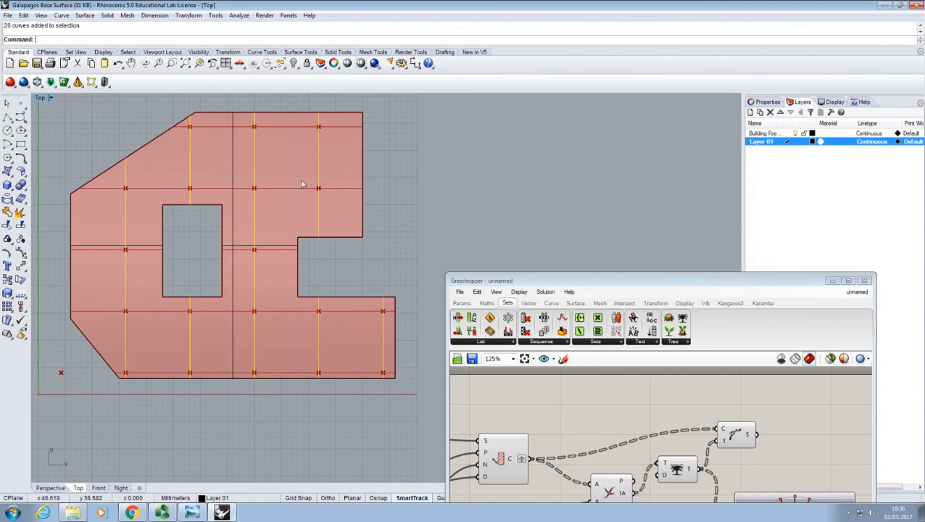
key(Delete)
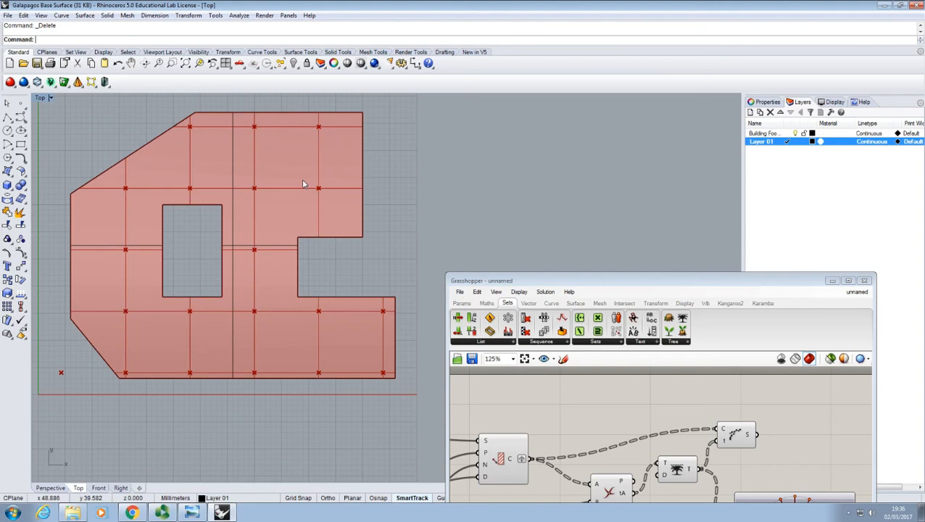
- Move the Grasshopper window up beside the base surface so the contour, intersection and Shatter components are all in view
click(776, 169)
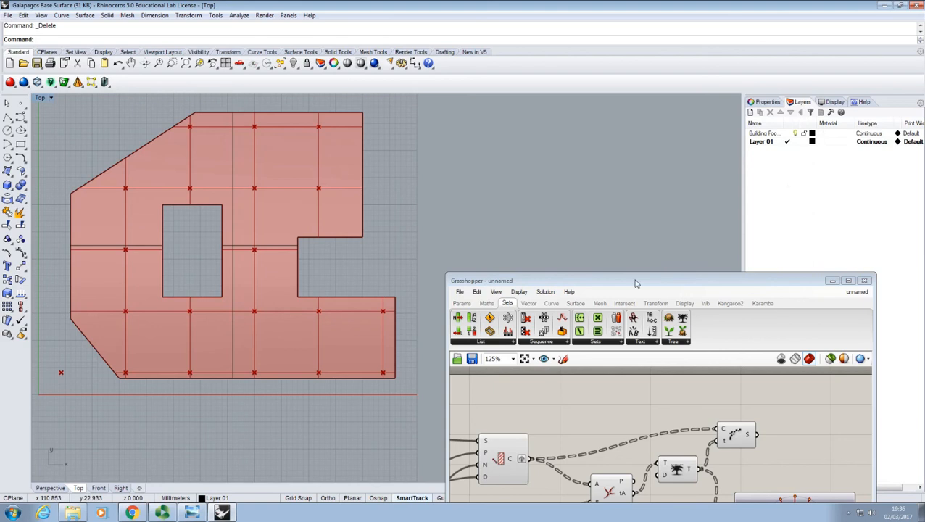
drag(645, 286, 615, 68)
scroll(638, 278, down, 2)
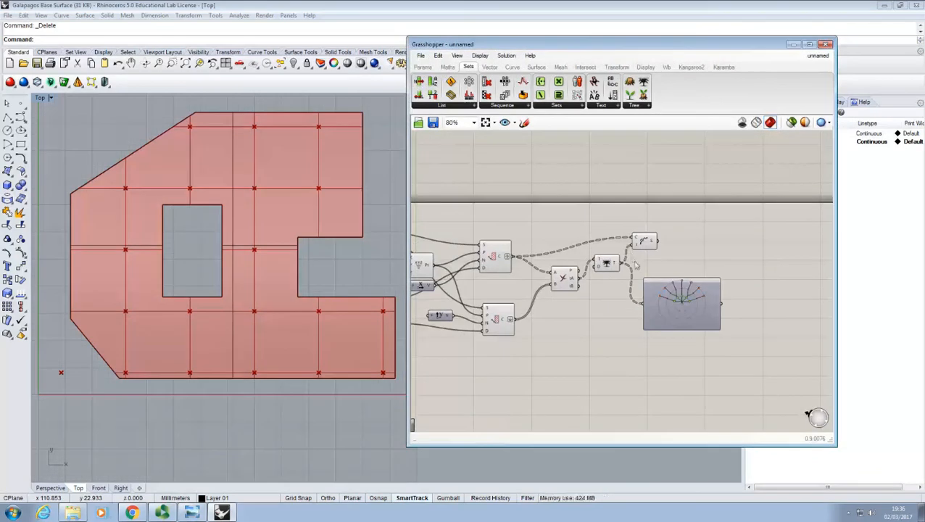
right_drag(706, 272, 741, 257)
right_drag(662, 269, 682, 266)
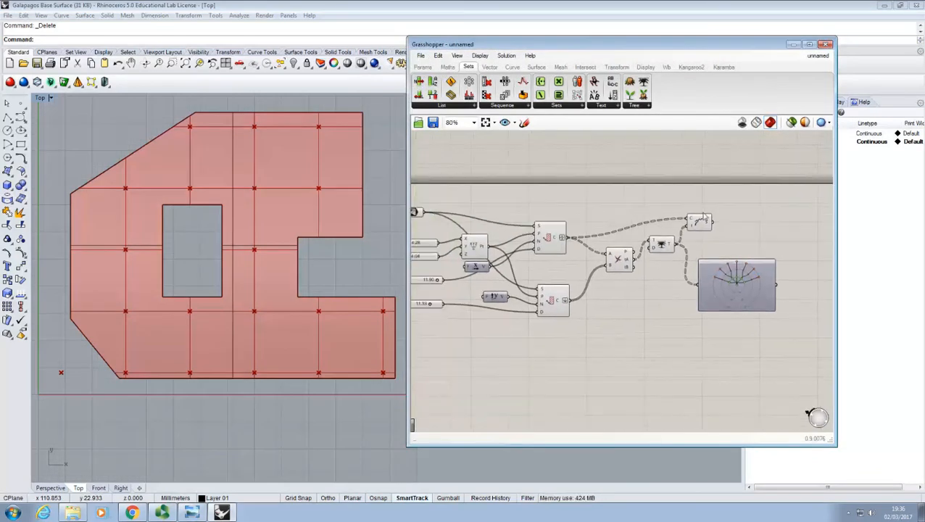
- Highlight the Shatter component and the lower Contour component in turn to compare which lines each produces on the surface
click(699, 222)
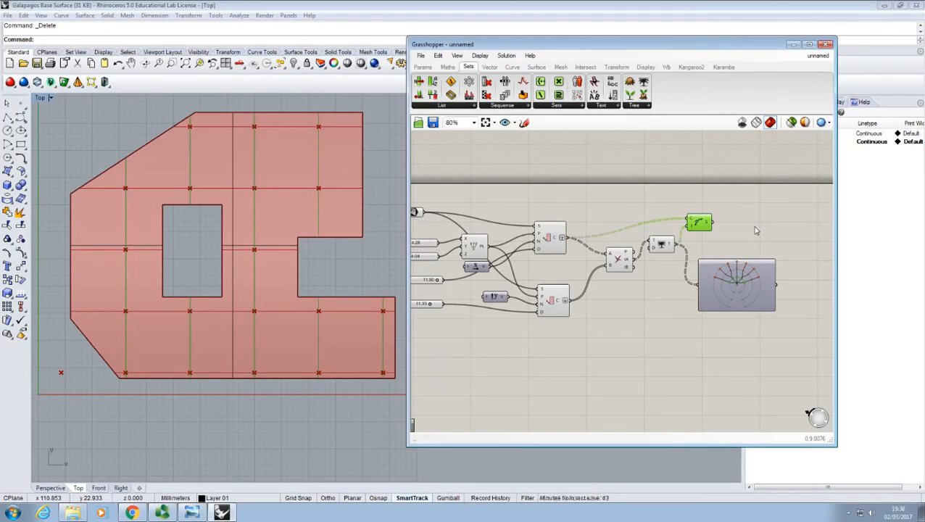
click(671, 292)
right_drag(673, 292, 657, 314)
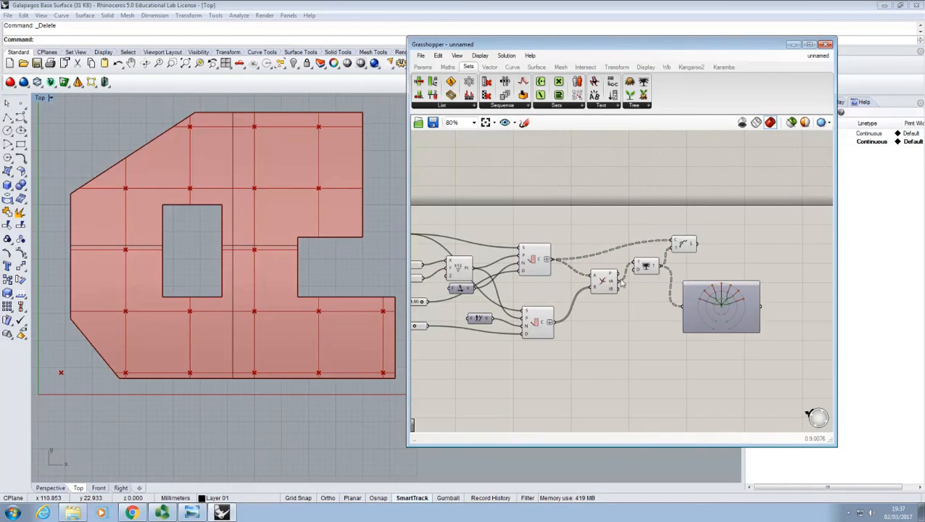
click(540, 326)
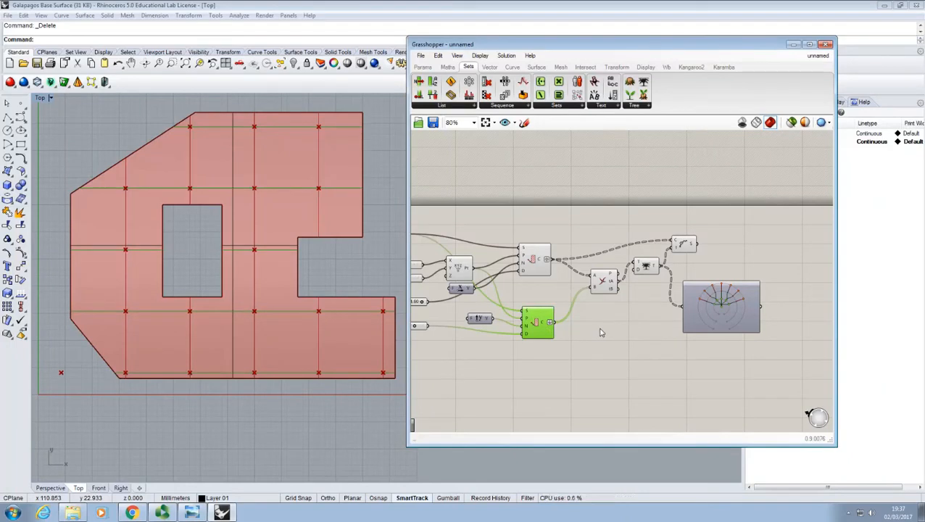
click(630, 315)
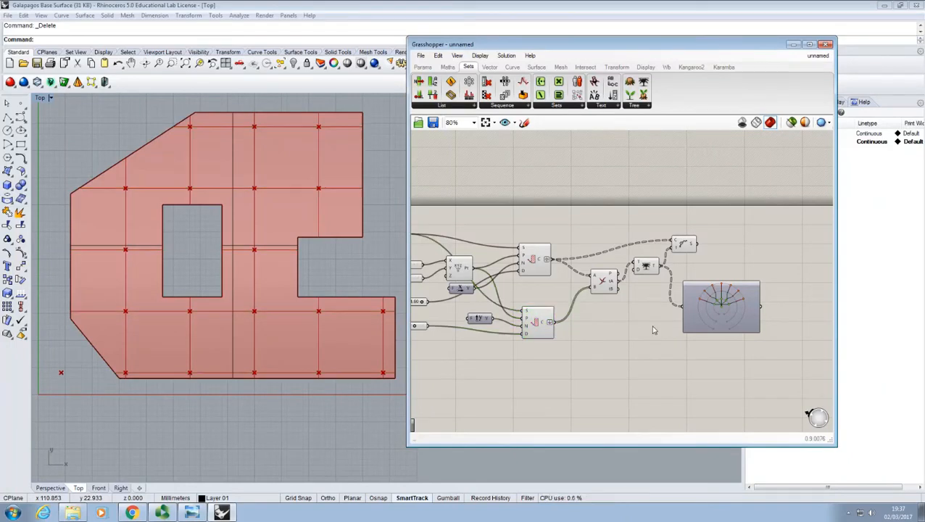
- Move the Param Viewer clear of the components and add a second Shatter component below the first
right_drag(653, 328, 615, 324)
click(696, 314)
drag(696, 314, 624, 262)
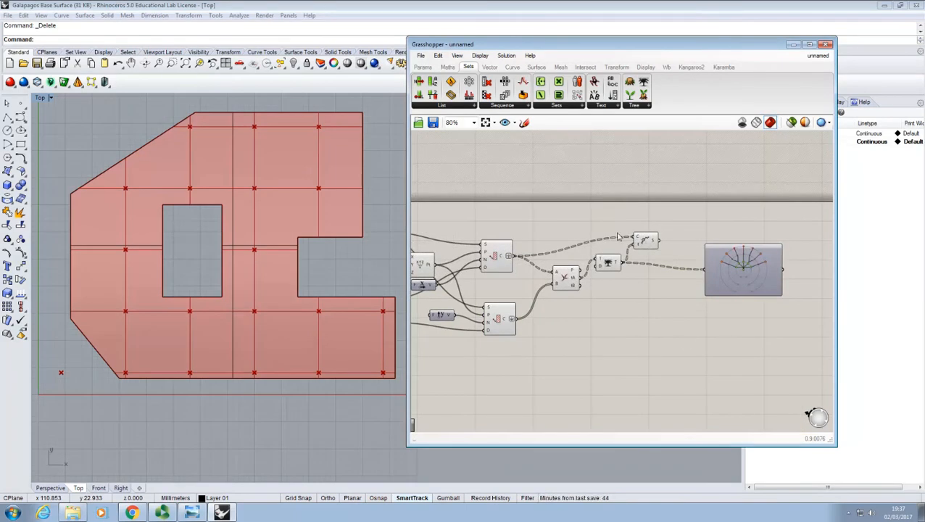
click(512, 67)
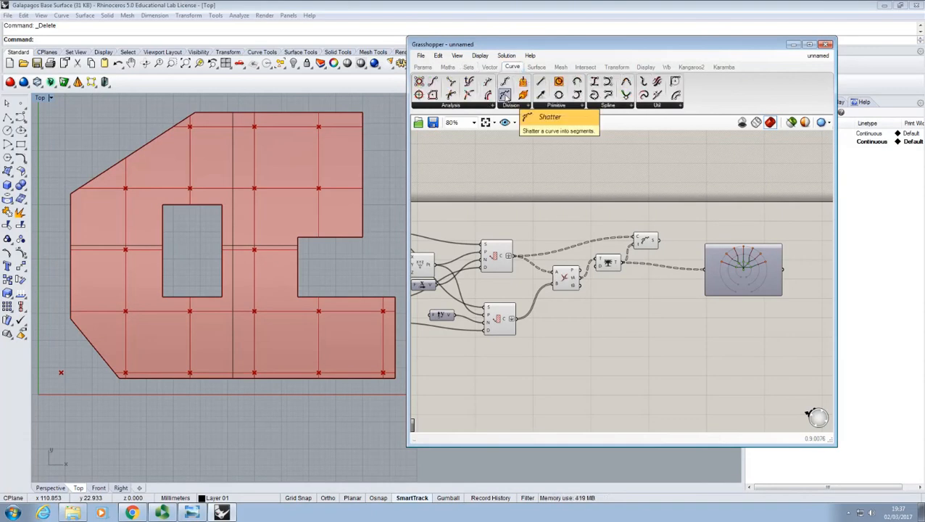
drag(504, 95, 645, 324)
right_drag(614, 312, 618, 292)
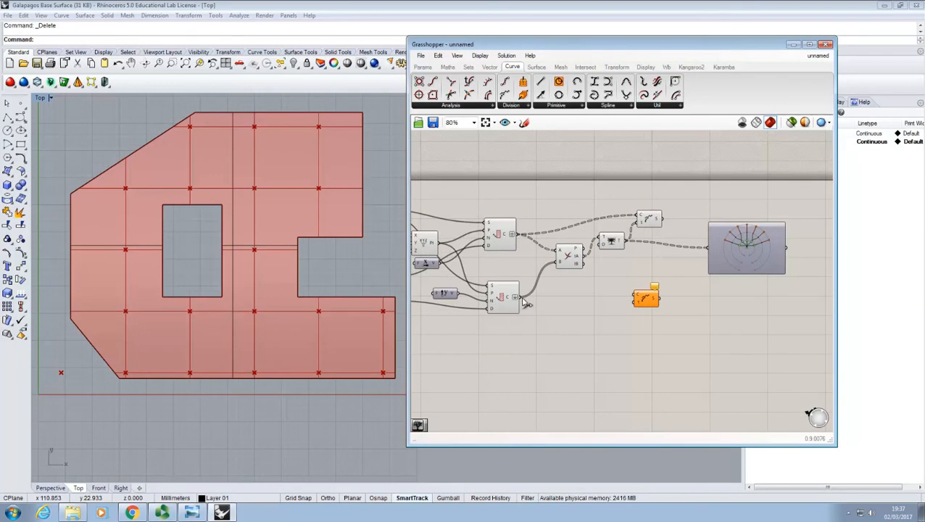
- Connect the lower Contour component's curves to the second Shatter's curve input and reposition that Shatter
drag(524, 299, 640, 298)
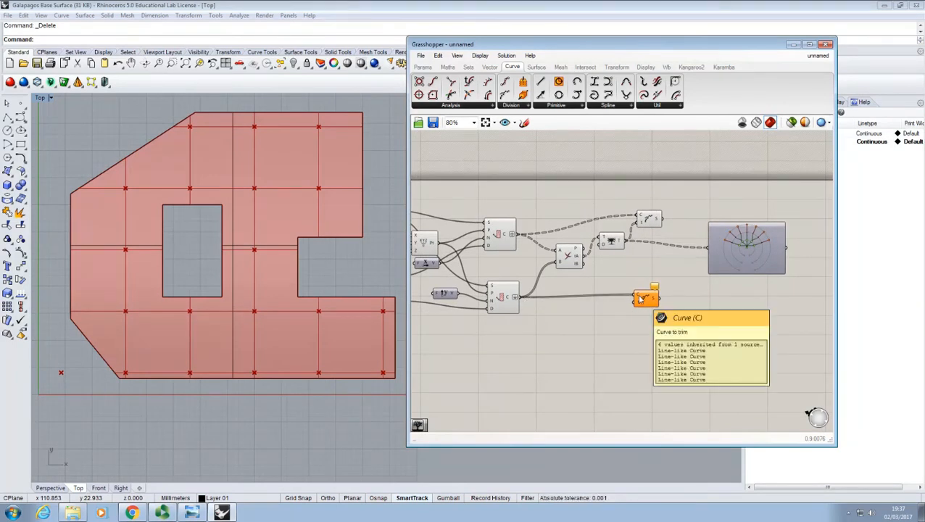
click(646, 302)
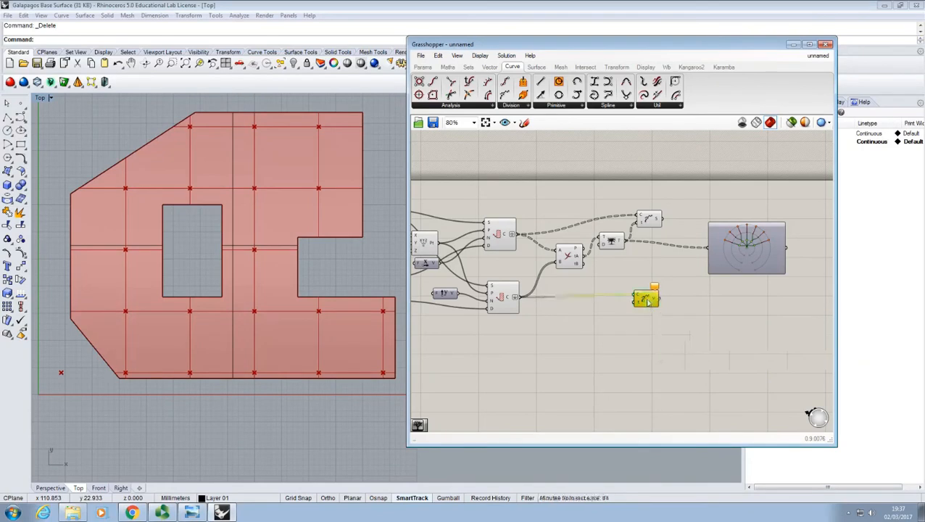
drag(647, 301, 661, 295)
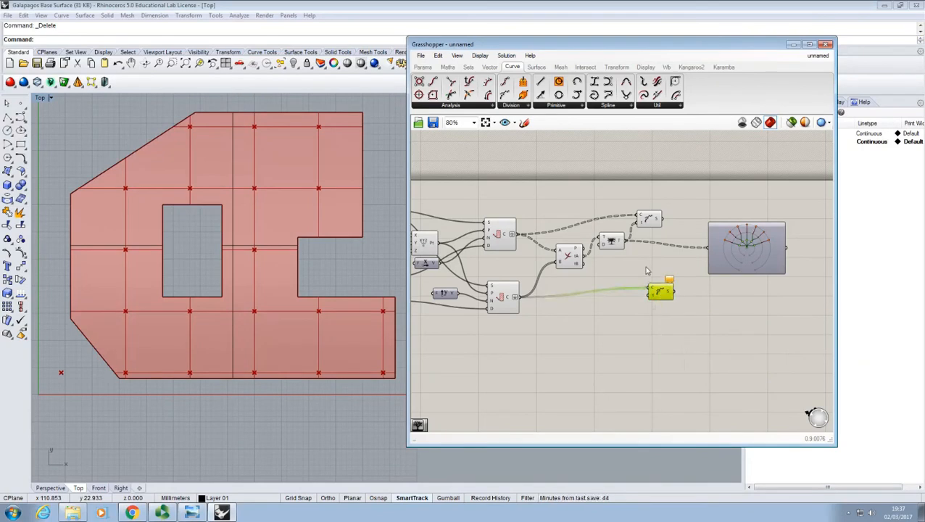
click(662, 271)
right_drag(661, 271, 628, 269)
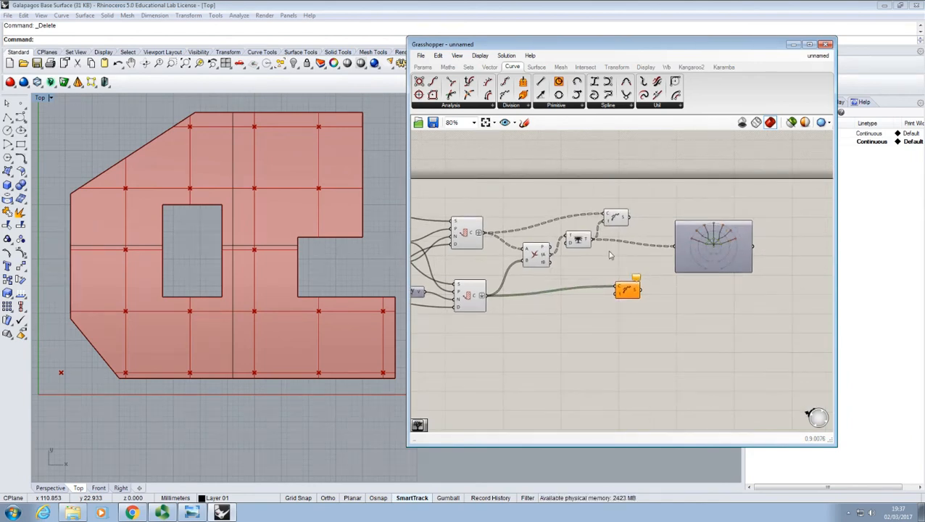
- Examine the data structures of the intersection's tB output and A input and the second Shatter's curve input
scroll(596, 252, up, 3)
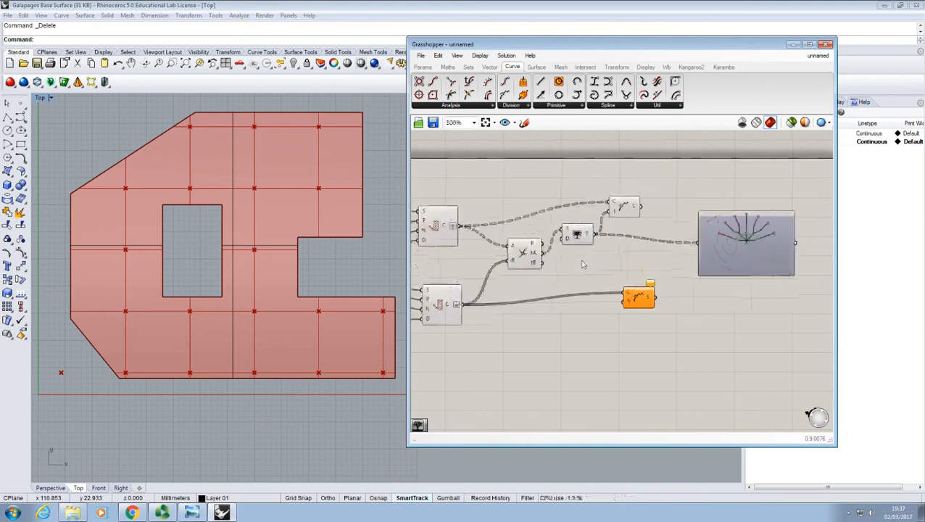
right_drag(592, 282, 622, 271)
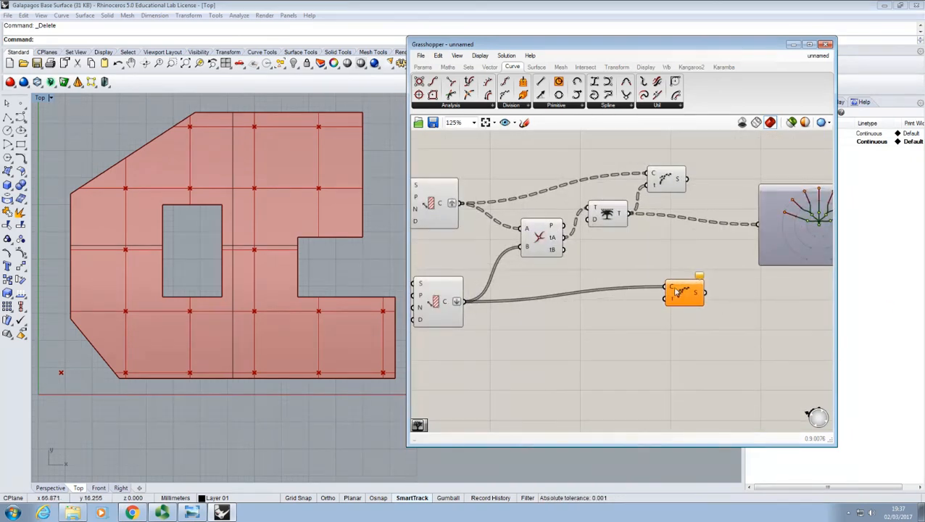
mouse_move(673, 290)
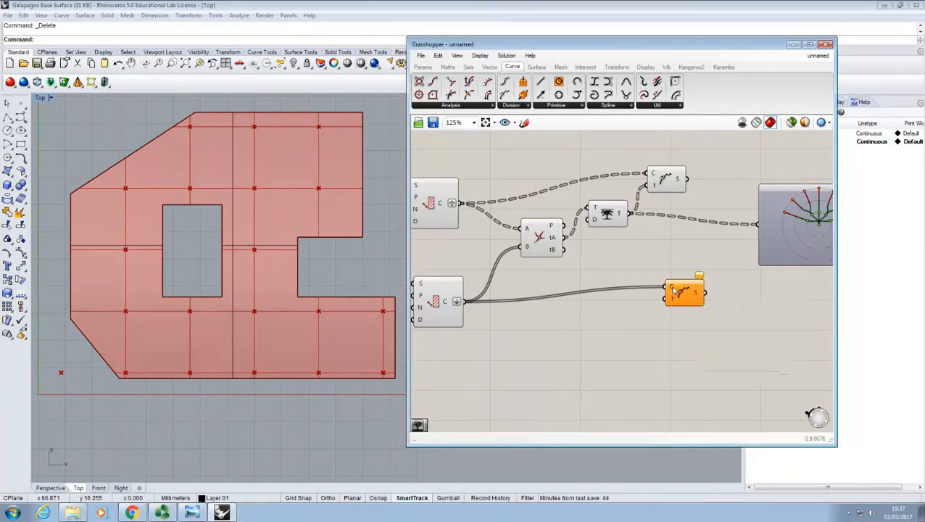
mouse_move(554, 252)
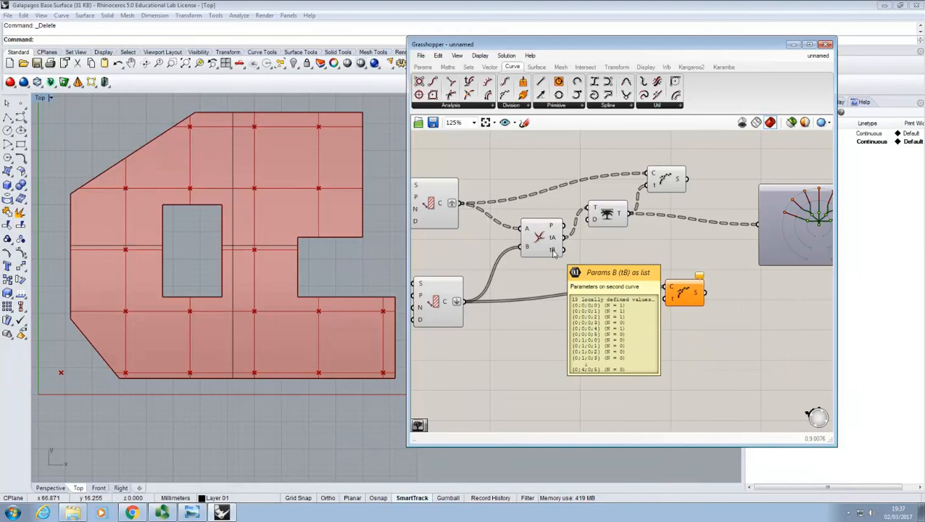
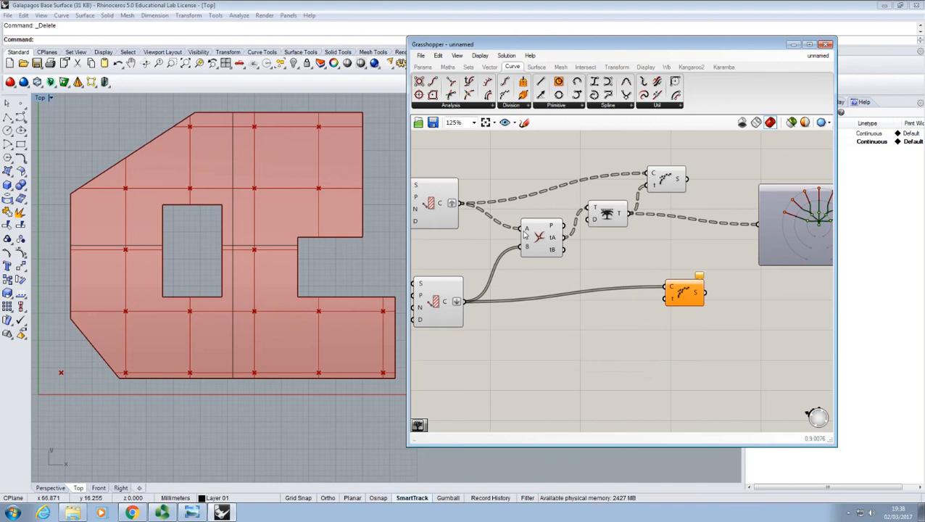
mouse_move(528, 231)
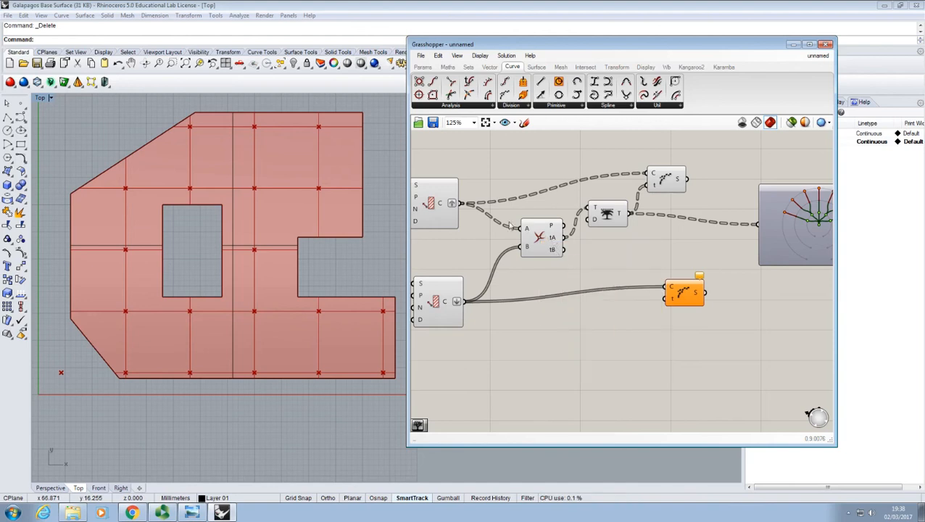
right_drag(485, 213, 509, 199)
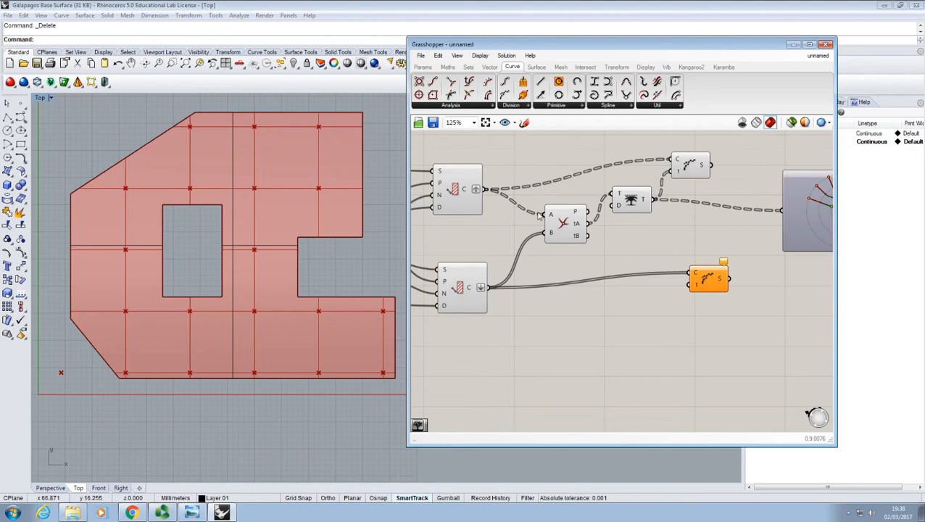
mouse_move(552, 218)
mouse_move(693, 274)
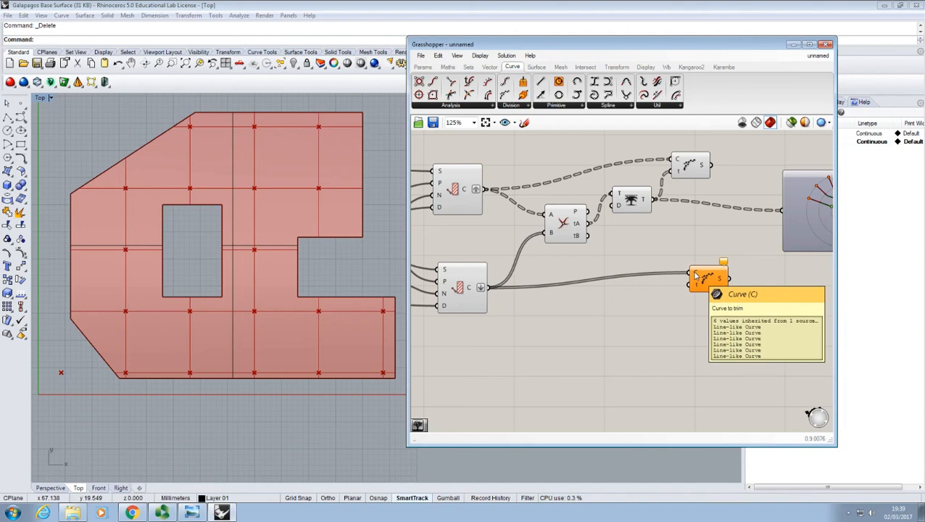
- Graft the curve input of the second Shatter component and check its data structure
right_click(694, 274)
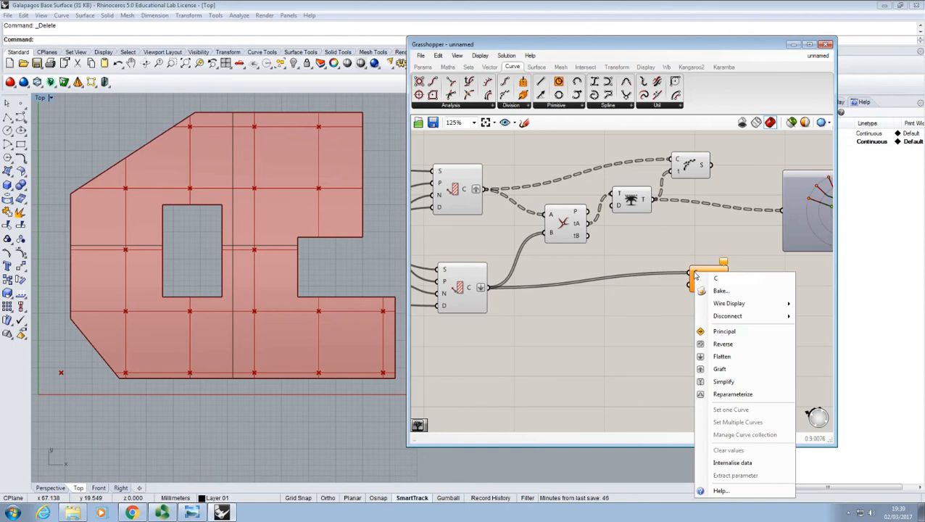
click(725, 370)
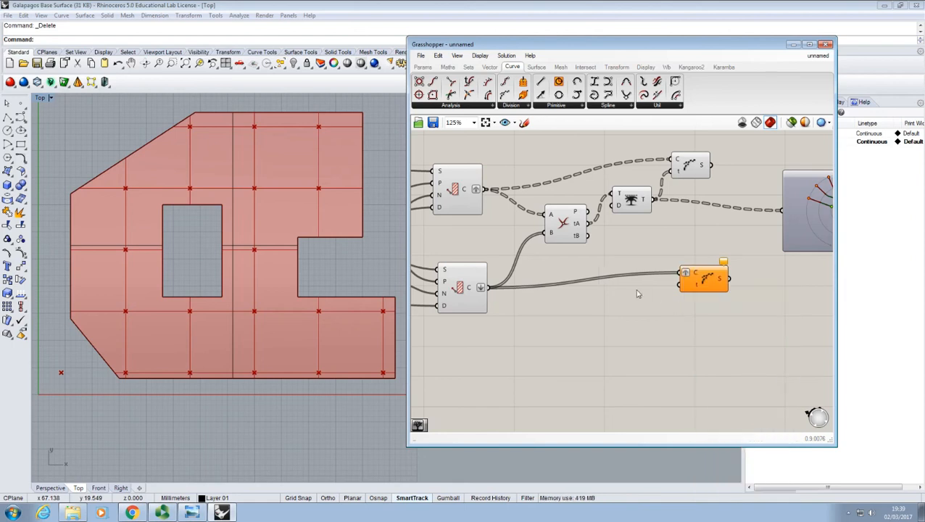
click(466, 292)
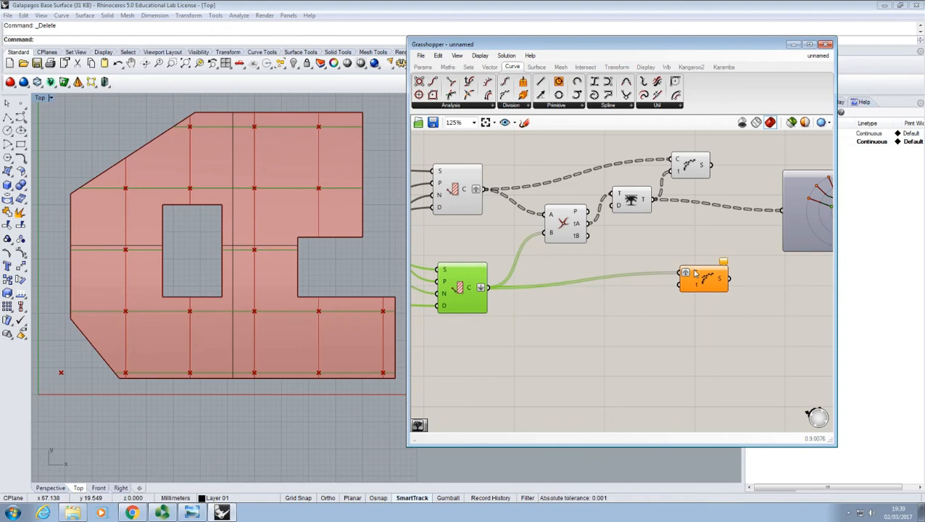
mouse_move(695, 276)
- Connect the intersection's tB output to the second Shatter's t input and shift that Shatter slightly
drag(589, 236, 680, 284)
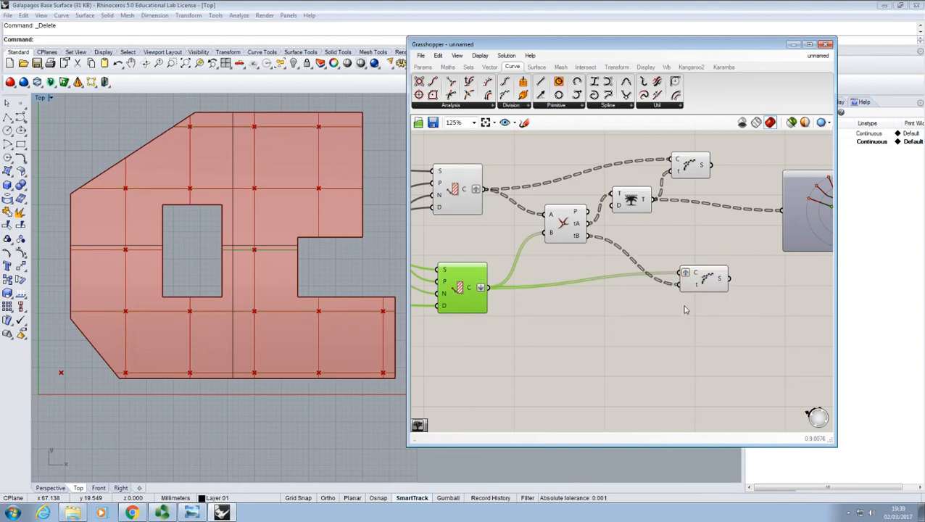
click(685, 310)
mouse_move(698, 288)
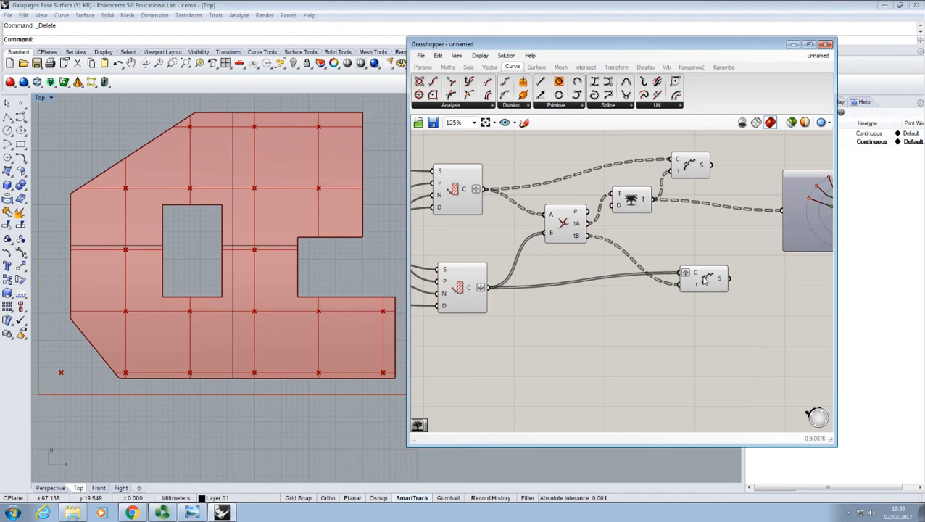
drag(703, 279, 709, 280)
click(653, 295)
right_drag(610, 276, 623, 292)
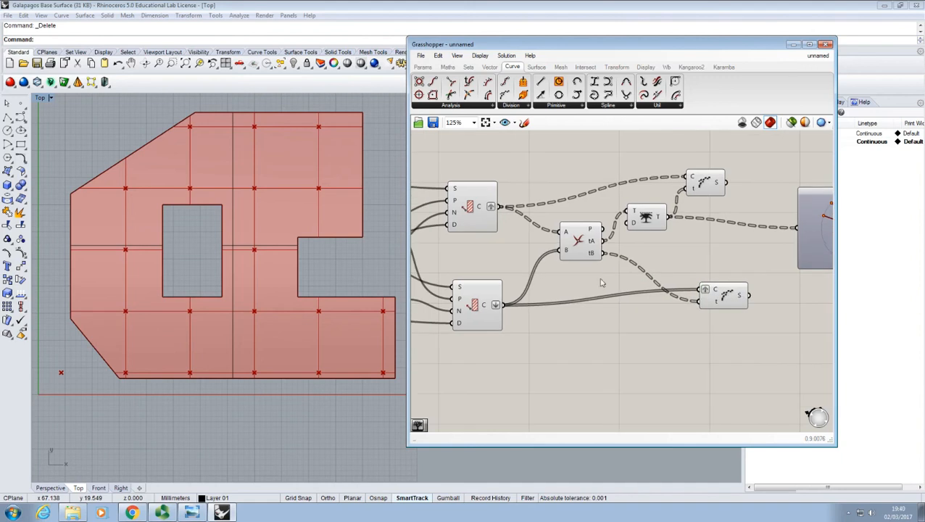
- Add a Path Mapper between the intersection component and the second Shatter, and connect the tB output to it
mouse_move(592, 255)
click(469, 66)
click(636, 106)
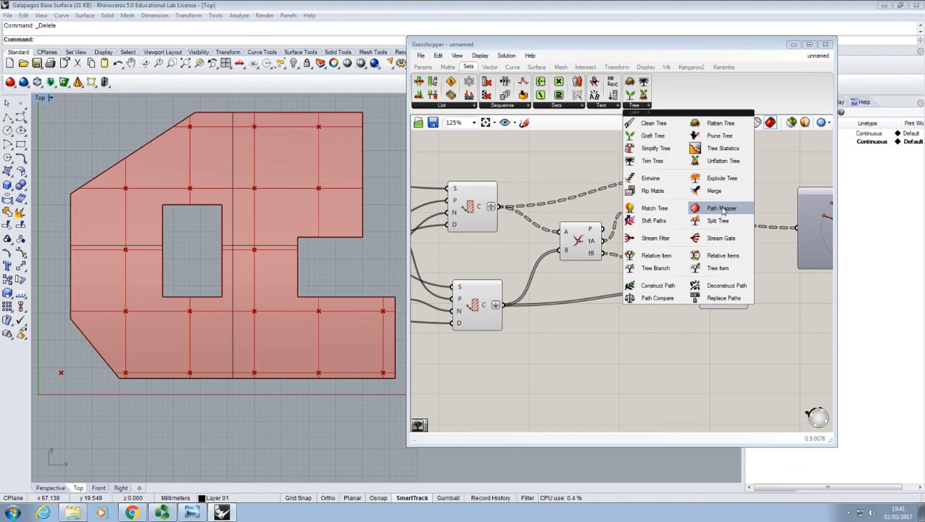
drag(723, 211, 640, 289)
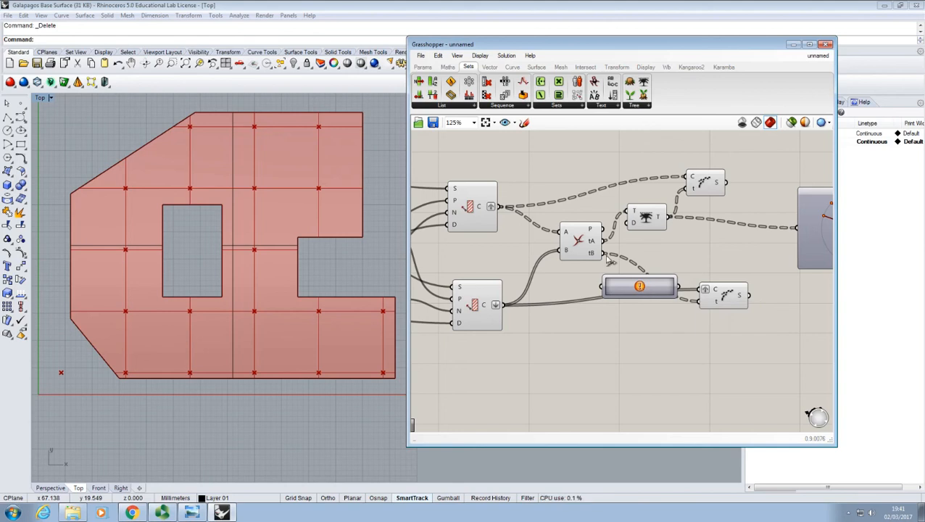
right_drag(611, 259, 579, 252)
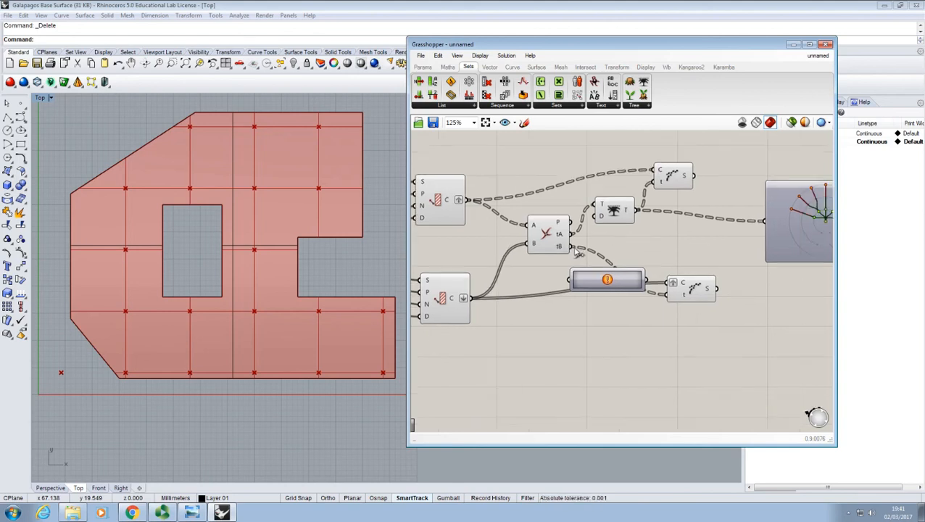
mouse_move(562, 250)
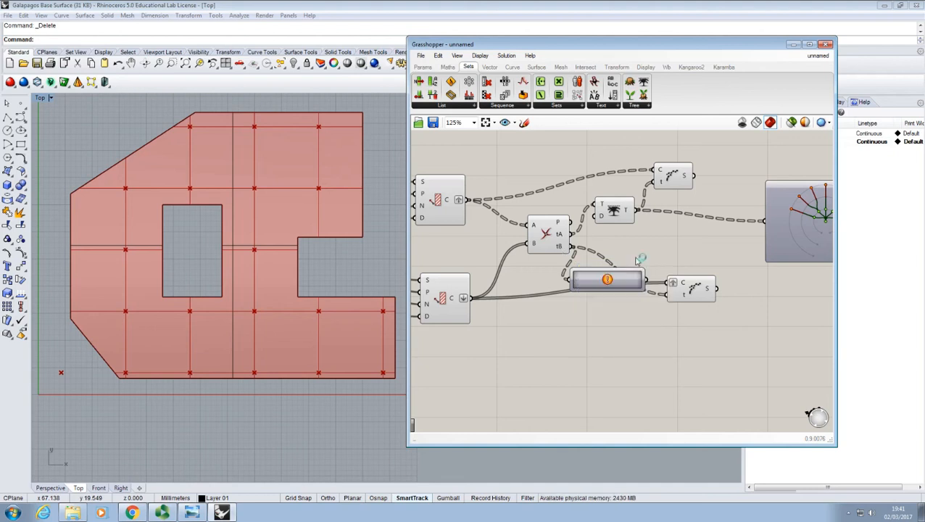
- Open the Path Mapper's mapping editor and enter {A;B;C;D} as the source path
mouse_move(684, 284)
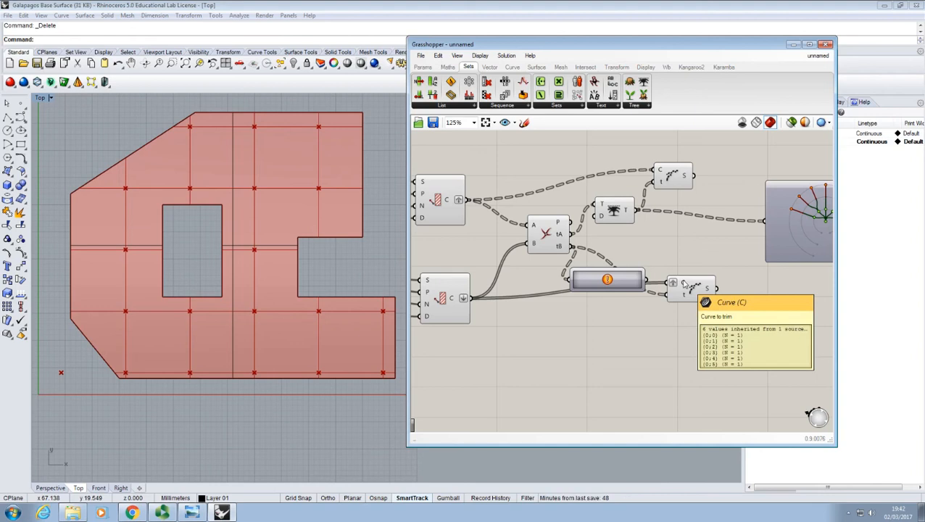
double_click(612, 280)
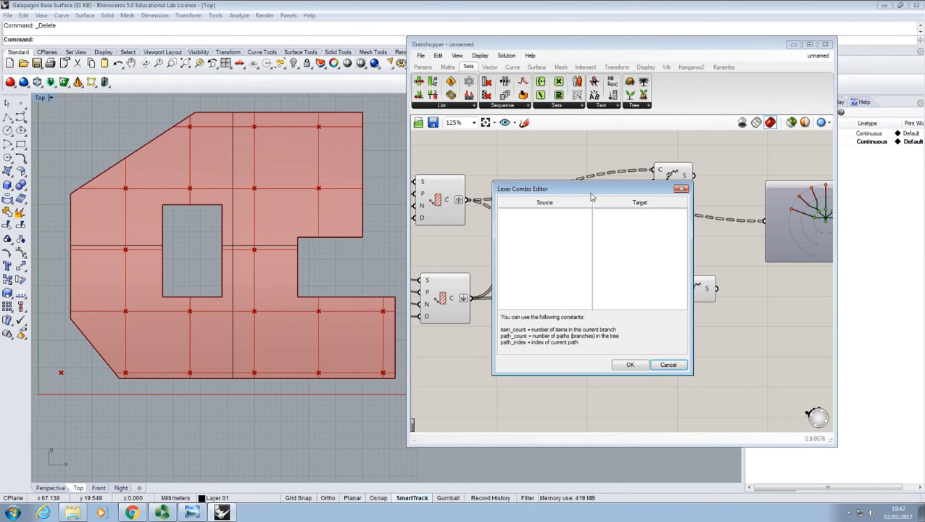
drag(590, 196, 502, 128)
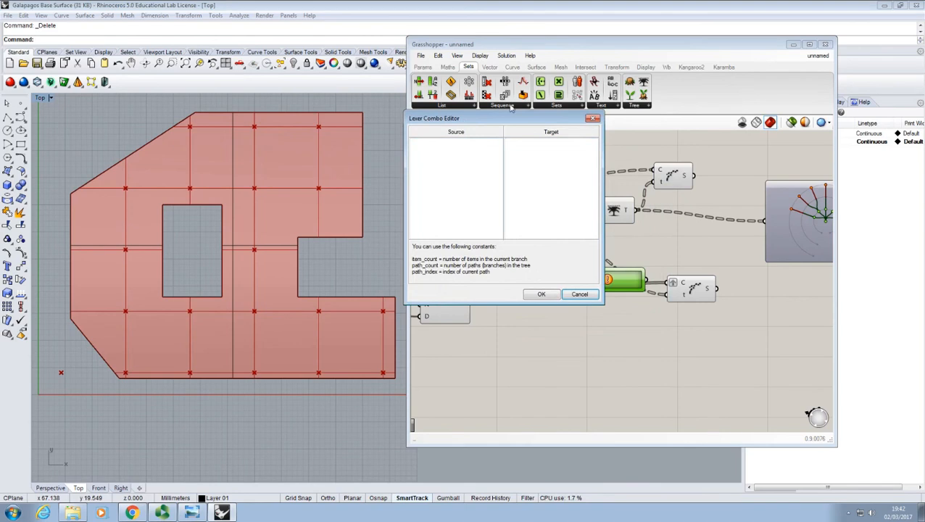
drag(502, 120, 540, 136)
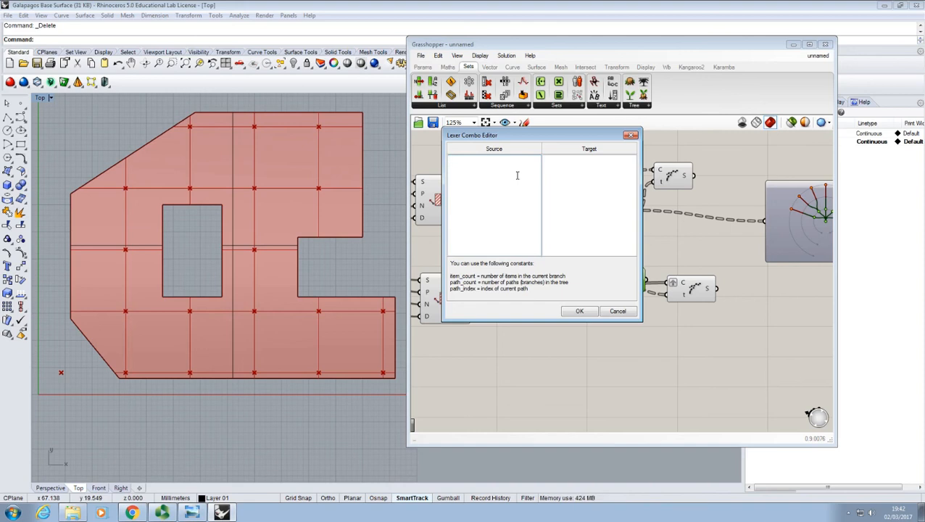
text({)
text(A,)
text(B)
text(;C;)
text(D)
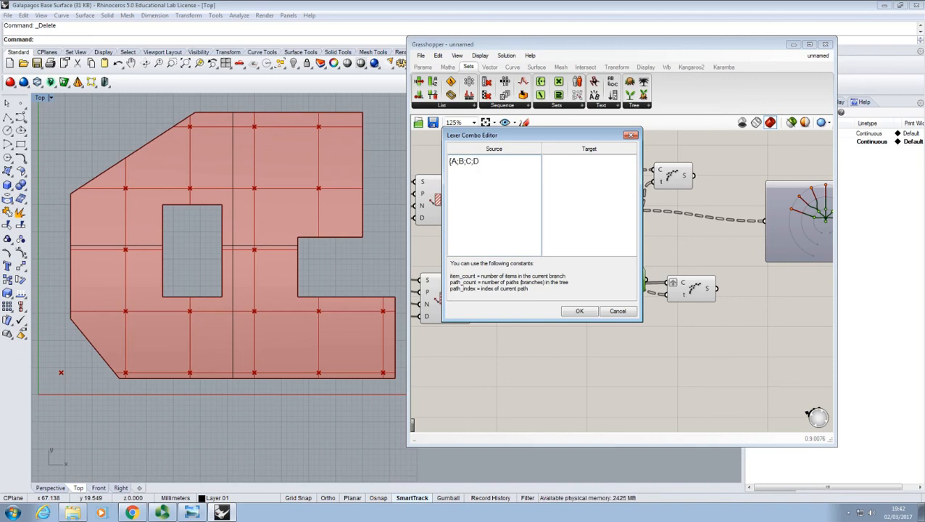
text(})
- Enter {0;D} as the Path Mapper's target path and accept the mapping
click(567, 181)
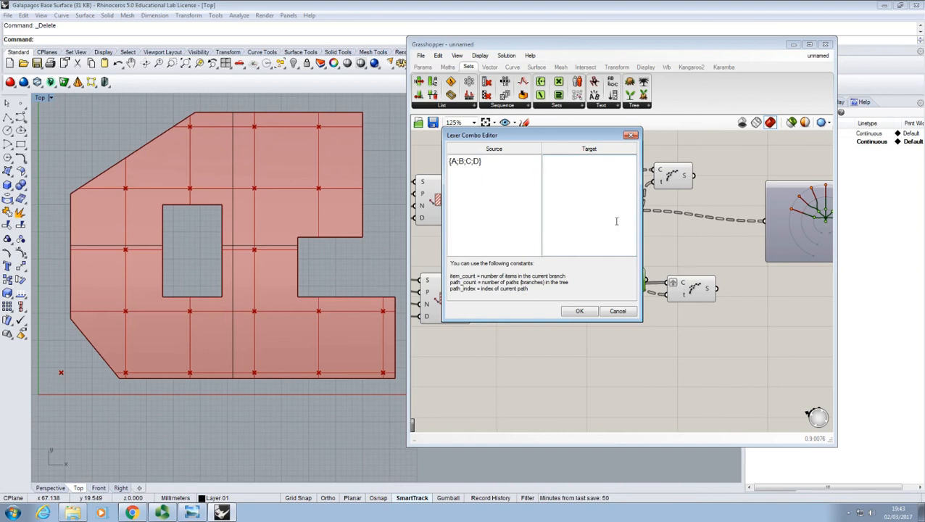
text({0;D})
click(509, 170)
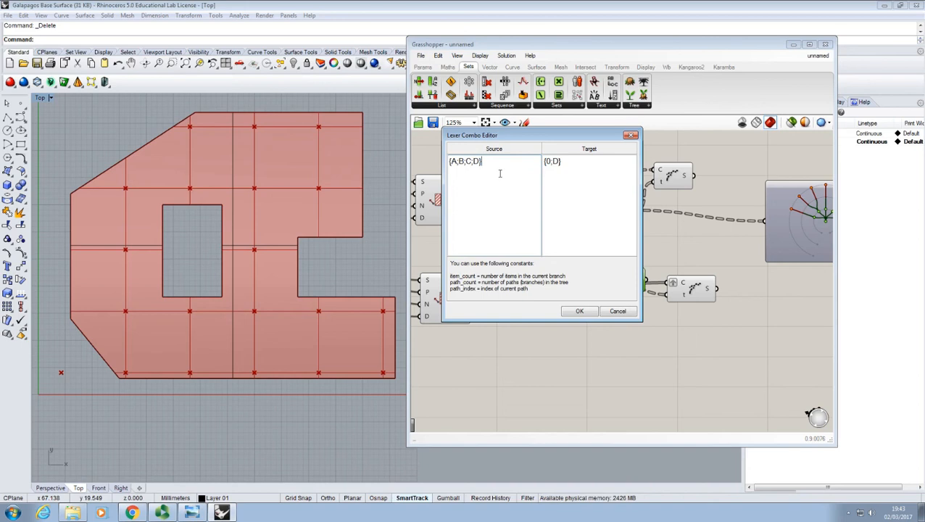
drag(453, 165, 489, 165)
click(493, 168)
click(560, 174)
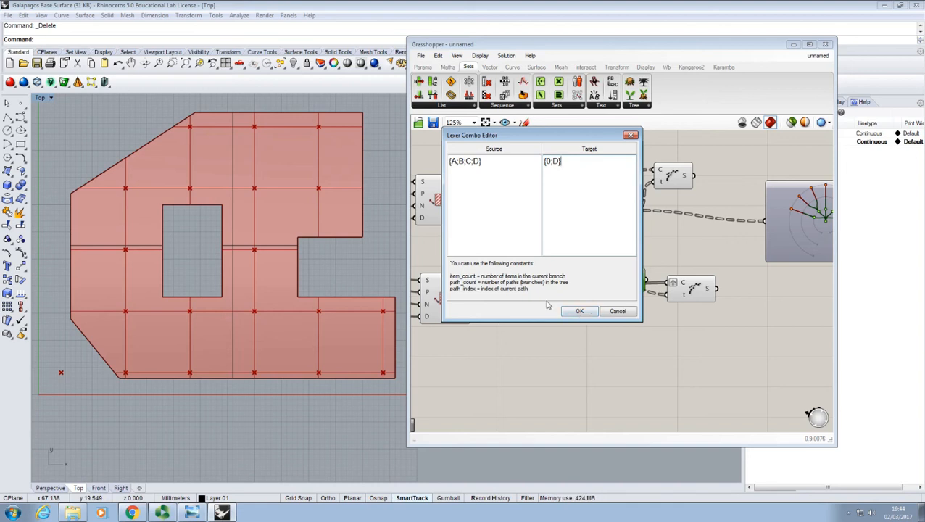
click(580, 312)
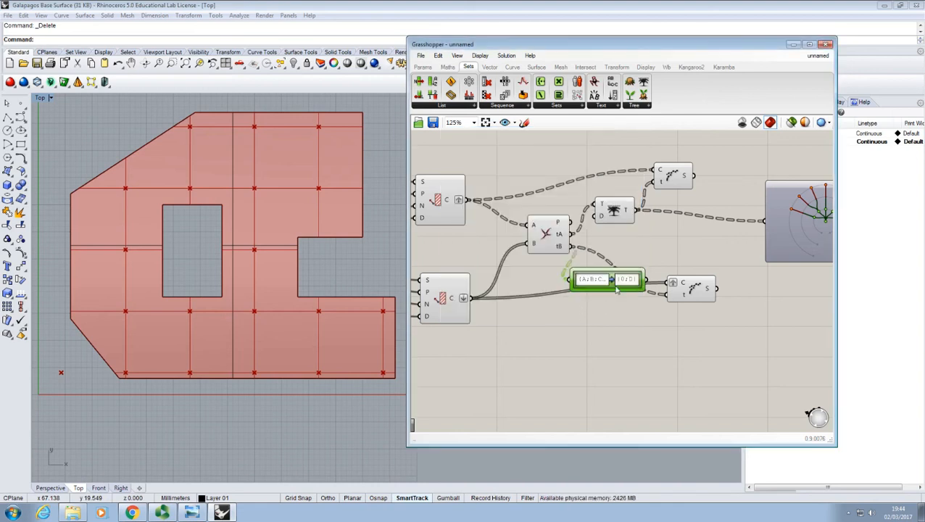
- Move the Path Mapper below the second Shatter and inspect the tree structure of the intersection's parameter outputs in the Param Viewer
drag(616, 289, 607, 330)
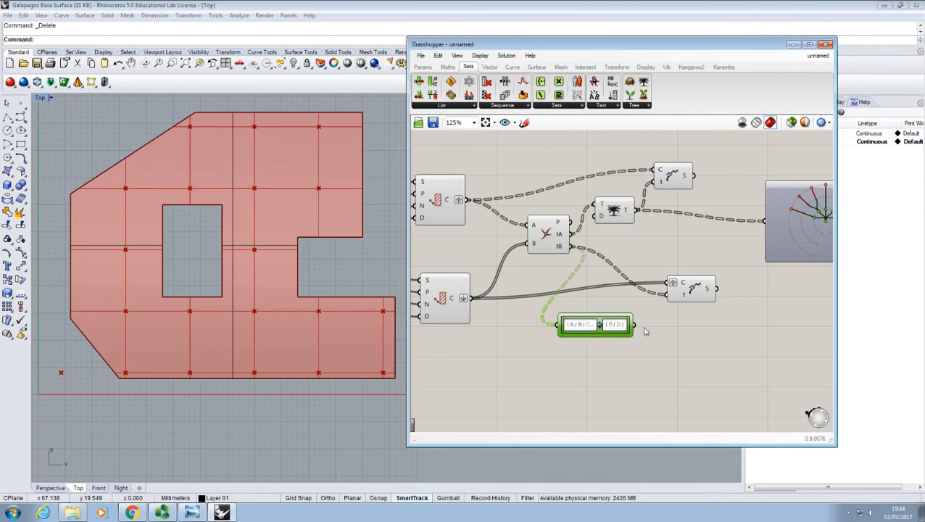
right_drag(645, 324, 604, 311)
drag(744, 196, 726, 225)
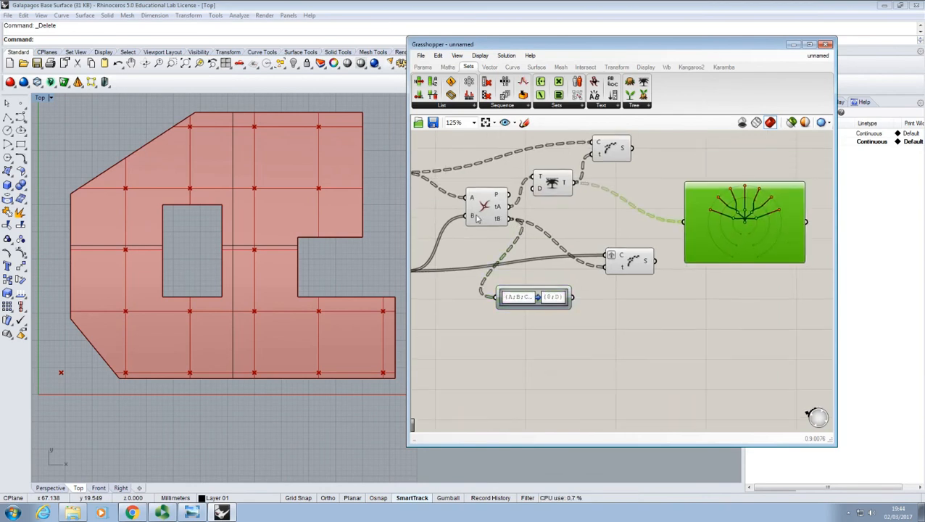
drag(510, 218, 674, 232)
right_drag(683, 232, 646, 239)
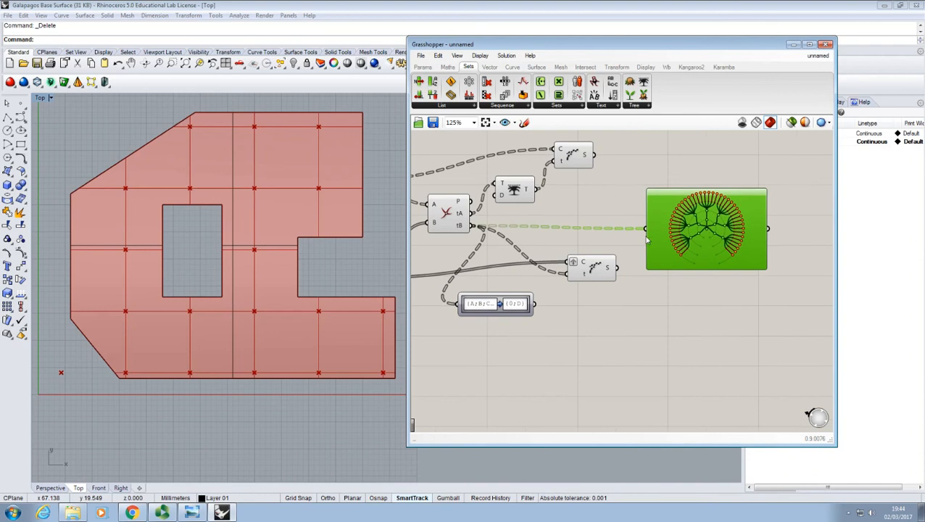
scroll(682, 237, up, 2)
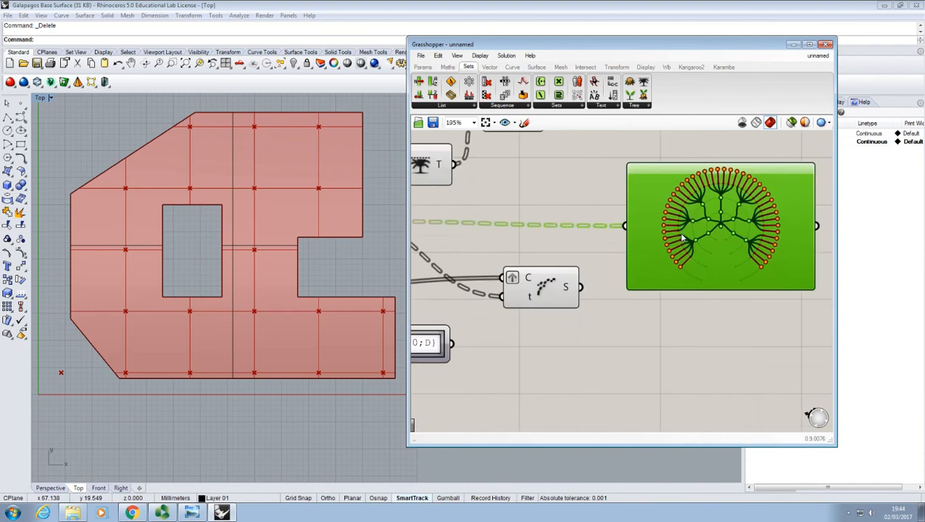
scroll(682, 237, down, 2)
right_drag(584, 228, 614, 229)
right_drag(503, 214, 532, 217)
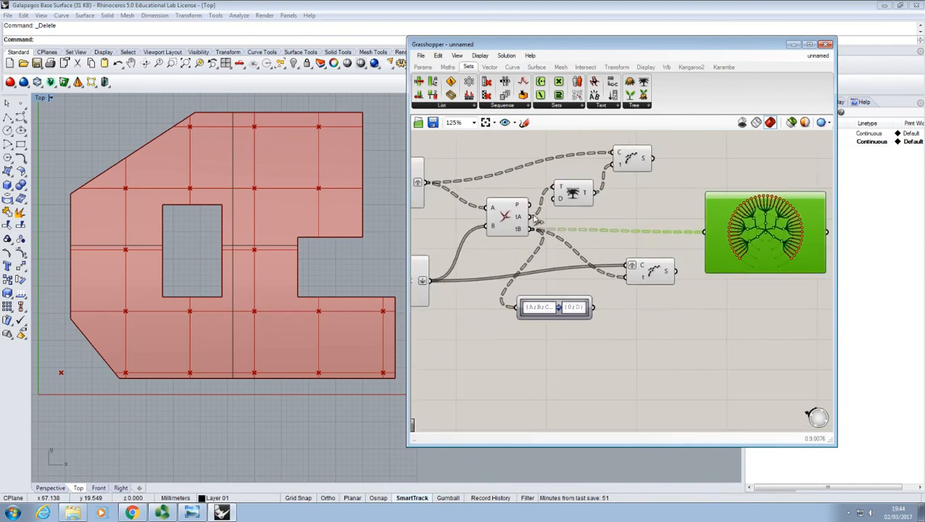
drag(532, 217, 704, 233)
right_drag(613, 256, 586, 237)
- Connect the Path Mapper's output to the Param Viewer, place the viewer beside the mapper and inspect the remapped tree
drag(568, 289, 678, 214)
mouse_move(717, 232)
right_down()
mouse_move(720, 256)
mouse_move(709, 237)
right_up()
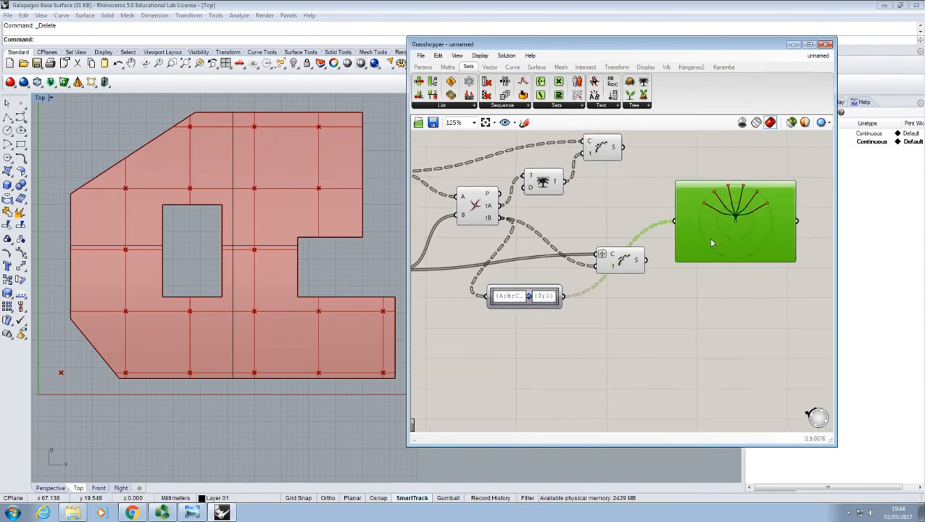
drag(708, 237, 699, 314)
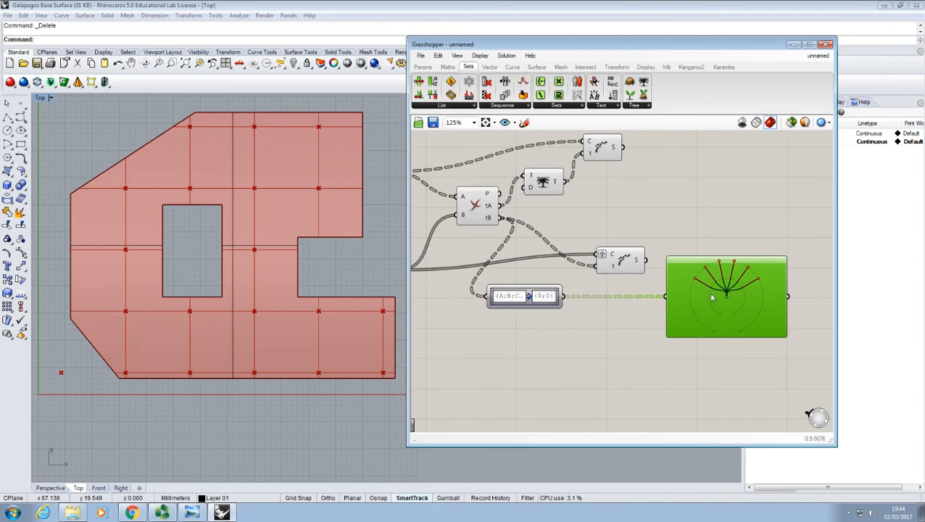
scroll(555, 297, up, 3)
scroll(555, 296, down, 2)
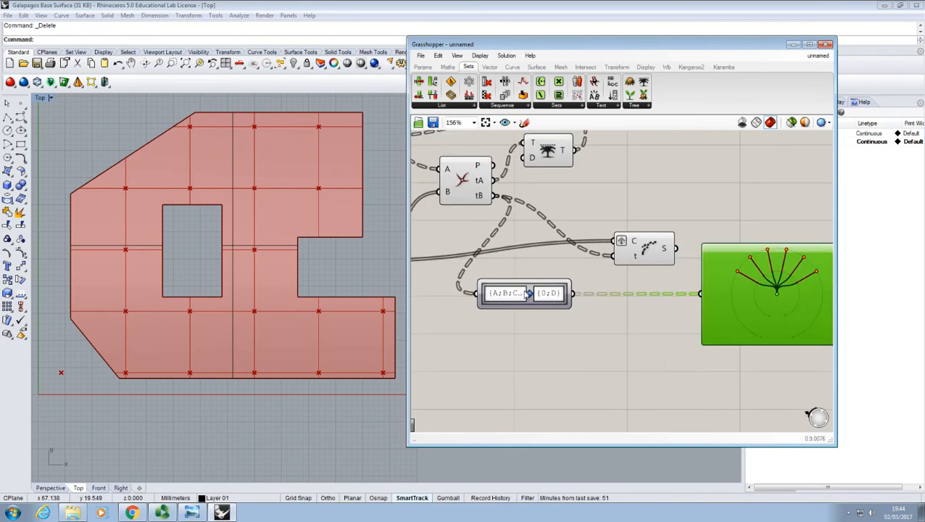
click(582, 268)
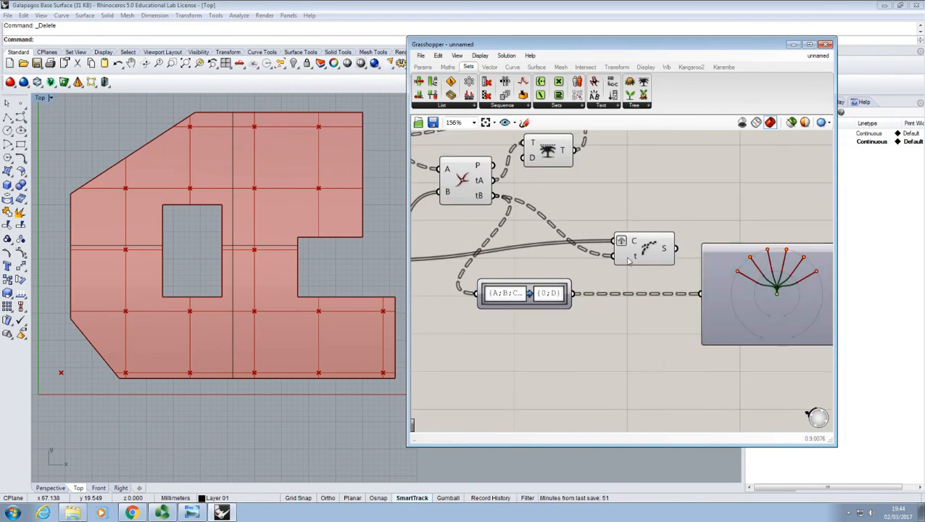
- Connect the Path Mapper's output to the second Shatter's t input and compare the data structures of its C and t inputs
drag(573, 293, 609, 265)
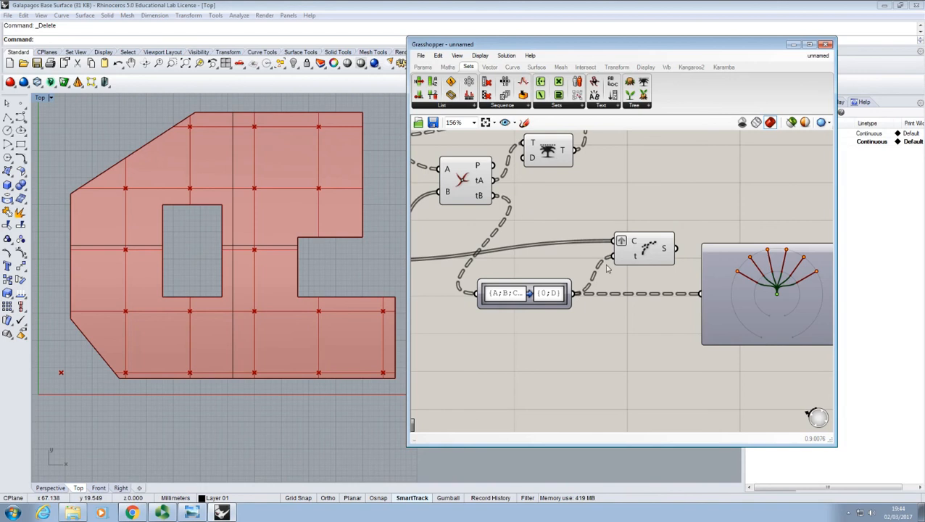
mouse_move(637, 244)
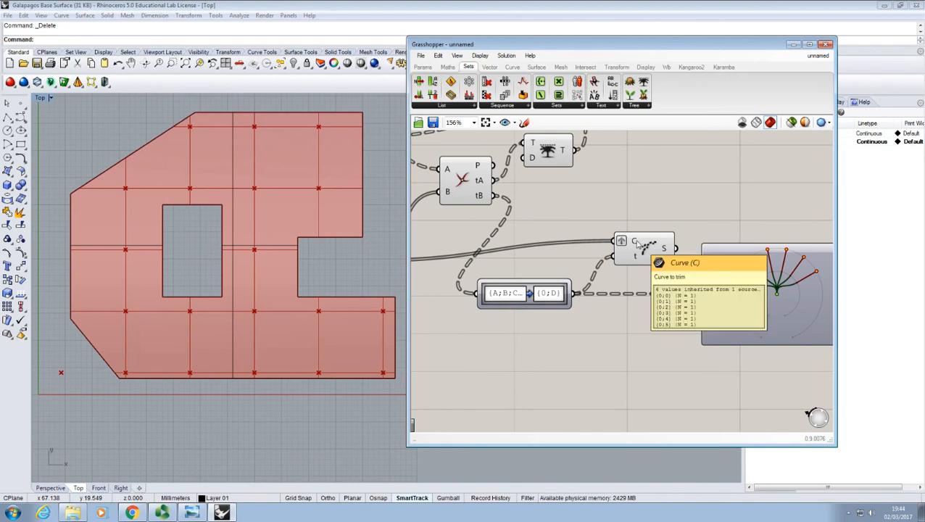
scroll(637, 245, up, 4)
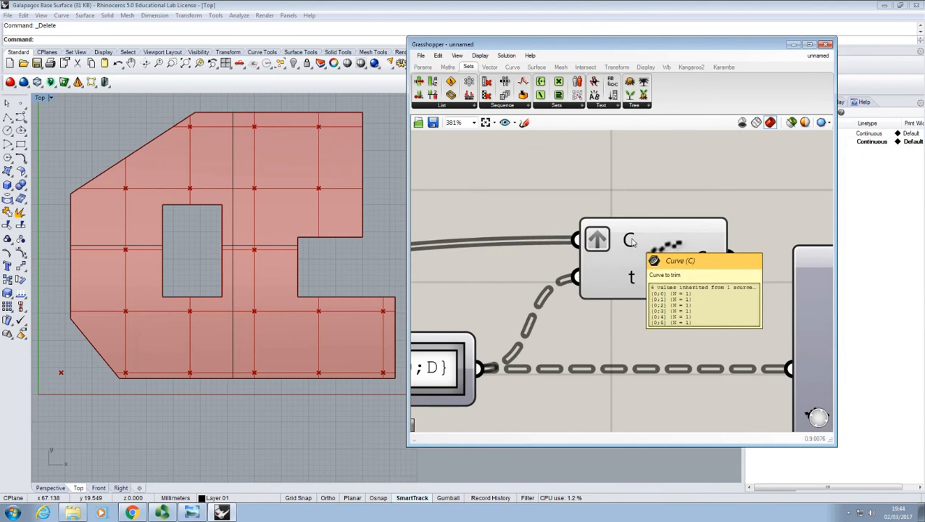
mouse_move(630, 274)
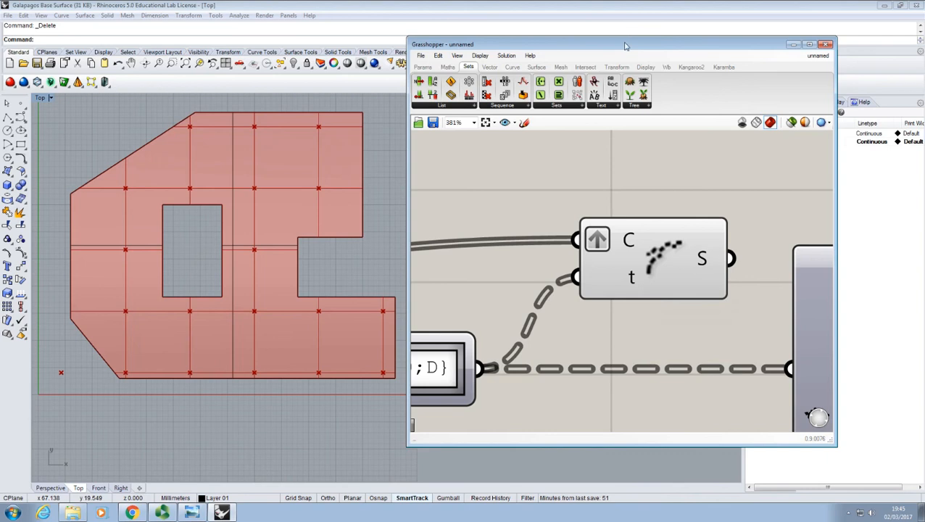
- Move the Grasshopper window aside to uncover the layer list and select all objects on Layer 01
drag(625, 46, 544, 83)
click(771, 145)
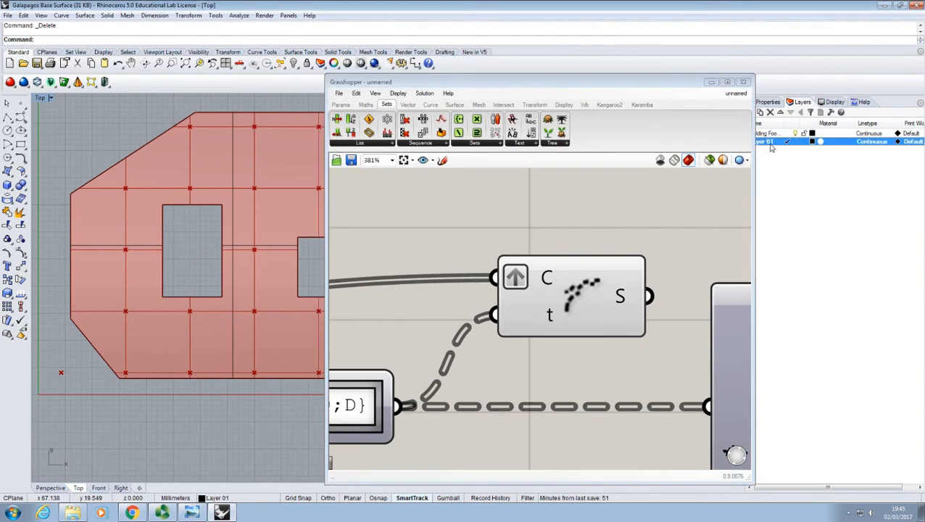
right_click(772, 145)
click(816, 298)
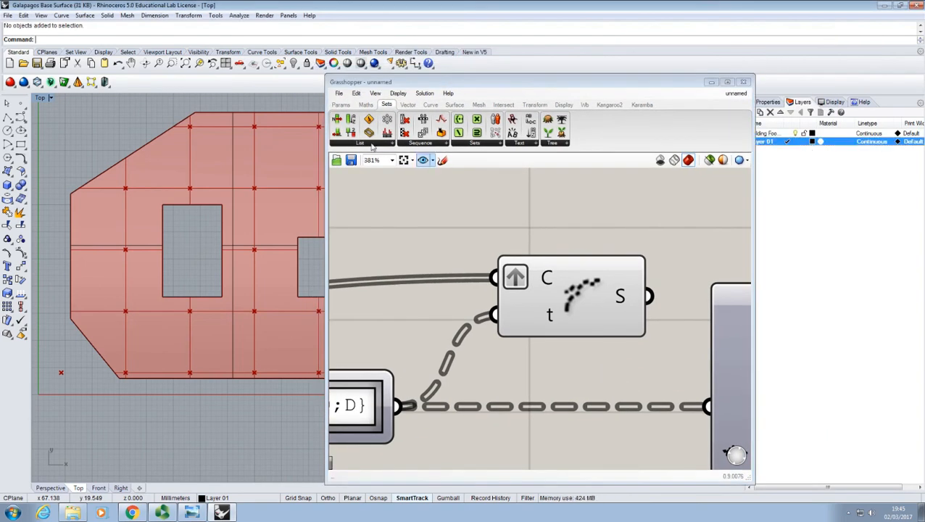
- Bake the second Shatter's segments into the Rhino model
click(596, 307)
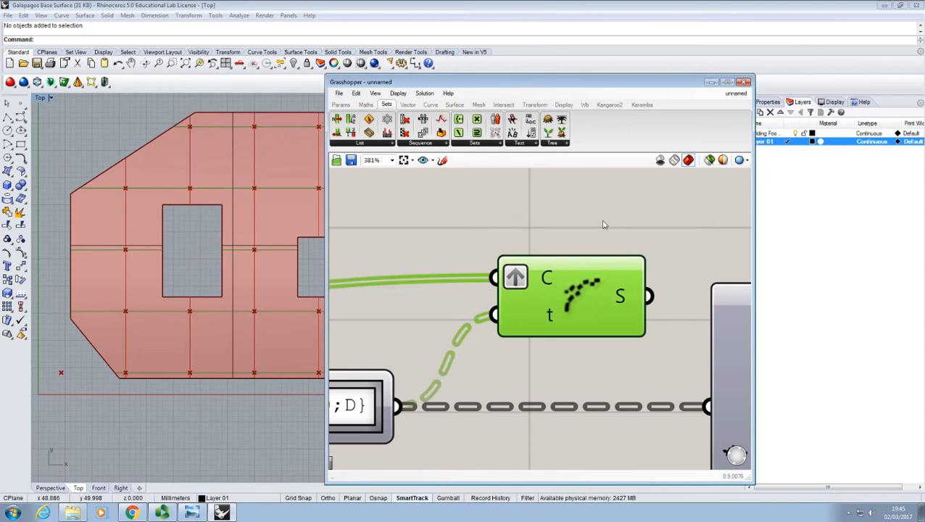
right_click(611, 211)
click(649, 283)
click(789, 190)
- Pick individual baked horizontal segments around the inner opening to check that the lines are split at the intersections
click(221, 189)
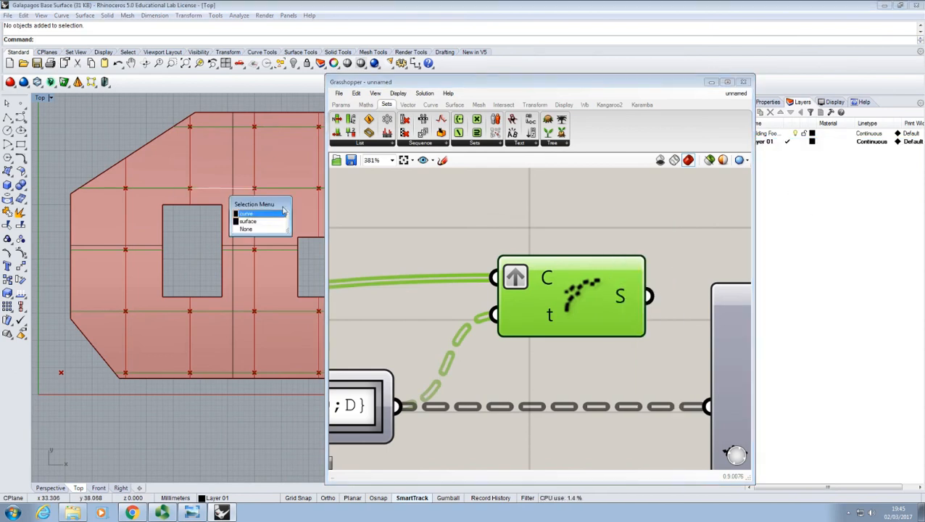
click(267, 214)
click(150, 189)
click(164, 214)
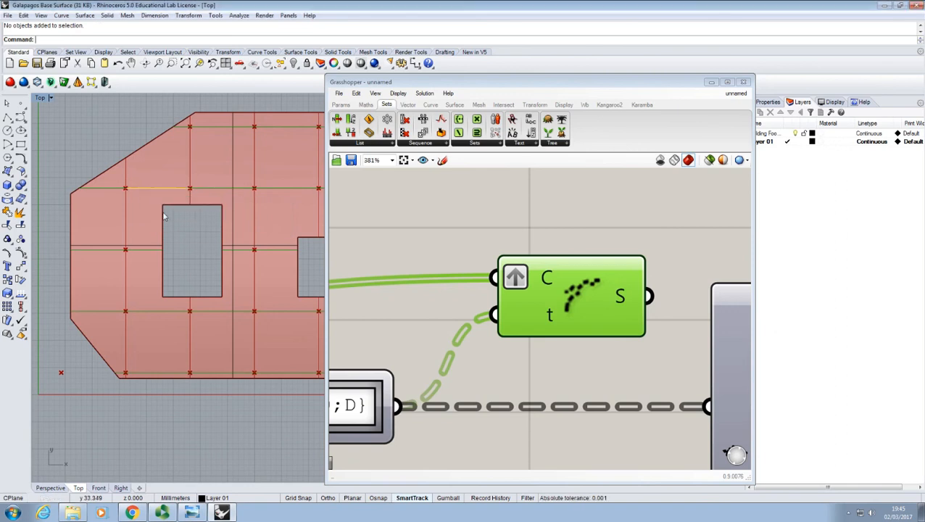
click(102, 188)
click(117, 214)
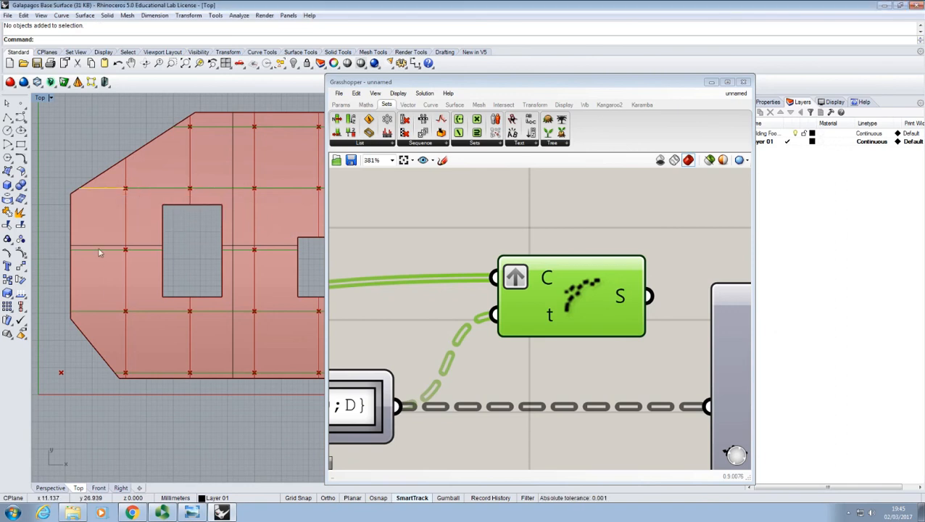
click(100, 251)
click(116, 271)
click(263, 250)
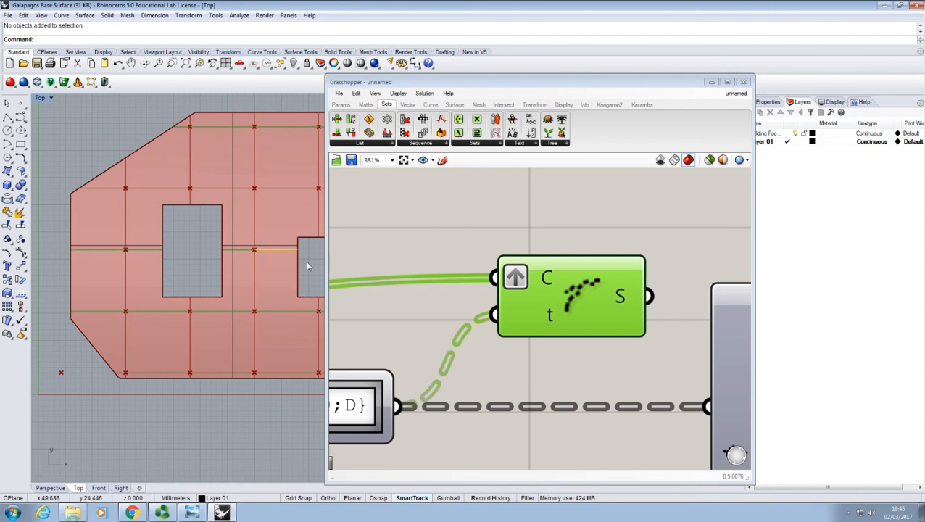
- Arrange the two Shatter components one above the other, just past the Trim Tree component
scroll(537, 239, down, 5)
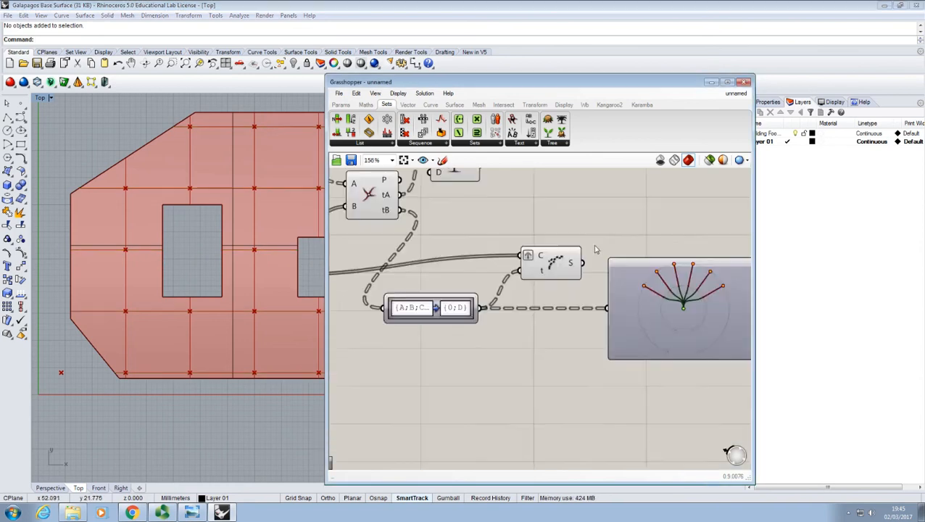
scroll(598, 250, down, 2)
right_drag(601, 253, 601, 291)
drag(567, 297, 574, 268)
drag(556, 211, 581, 233)
click(619, 259)
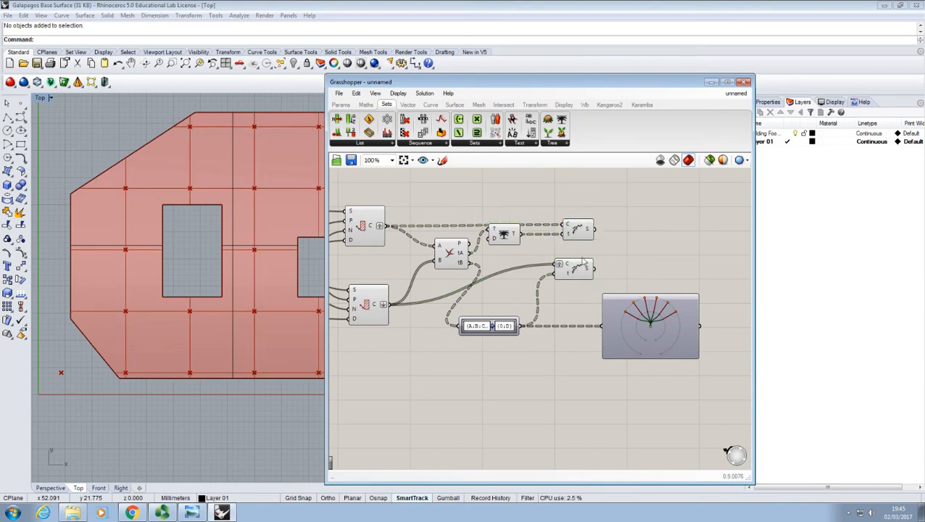
- Space the two Shatter components further apart and shift the Grasshopper window slightly
right_drag(582, 259, 613, 273)
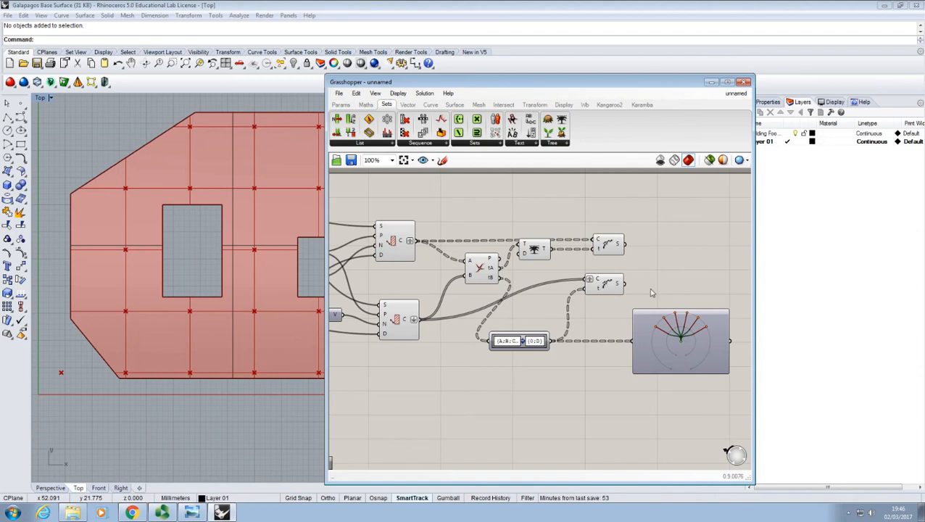
mouse_move(613, 250)
mouse_down()
mouse_move(615, 290)
mouse_move(613, 238)
mouse_up()
click(609, 283)
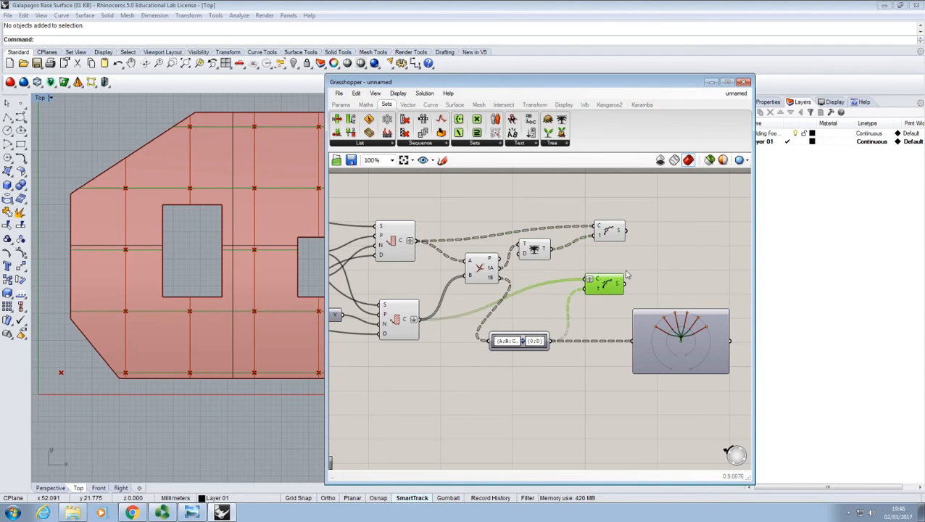
click(641, 260)
drag(614, 285, 619, 285)
click(642, 276)
mouse_move(622, 285)
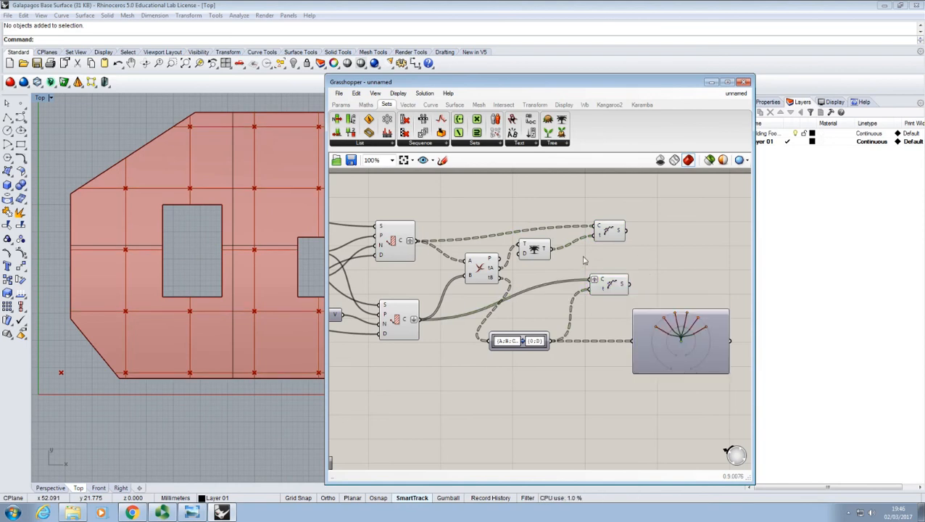
drag(455, 86, 484, 62)
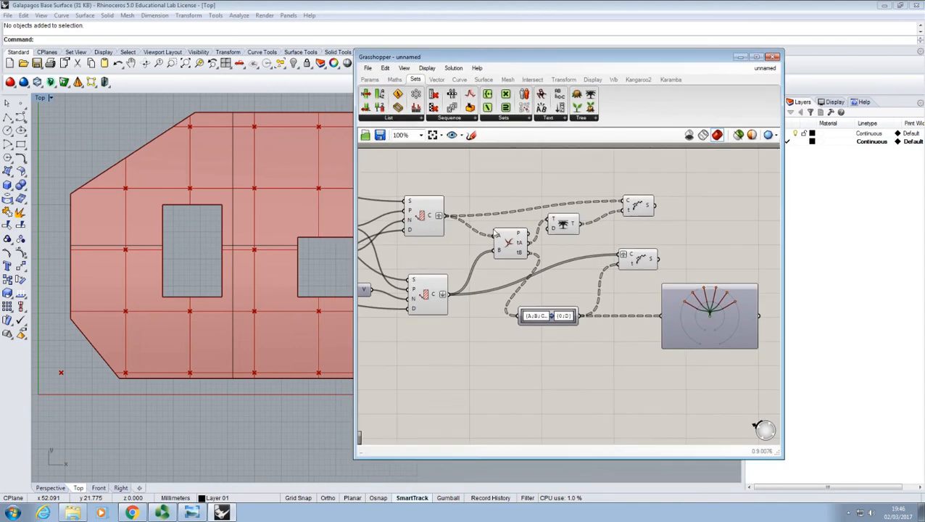
- Set X-Offset to 1.11, Y-Spacing to 11.88 and X-Spacing to 12.00 on the grid sliders
right_drag(514, 203, 576, 199)
scroll(577, 199, down, 4)
right_drag(384, 222, 398, 227)
scroll(398, 227, up, 4)
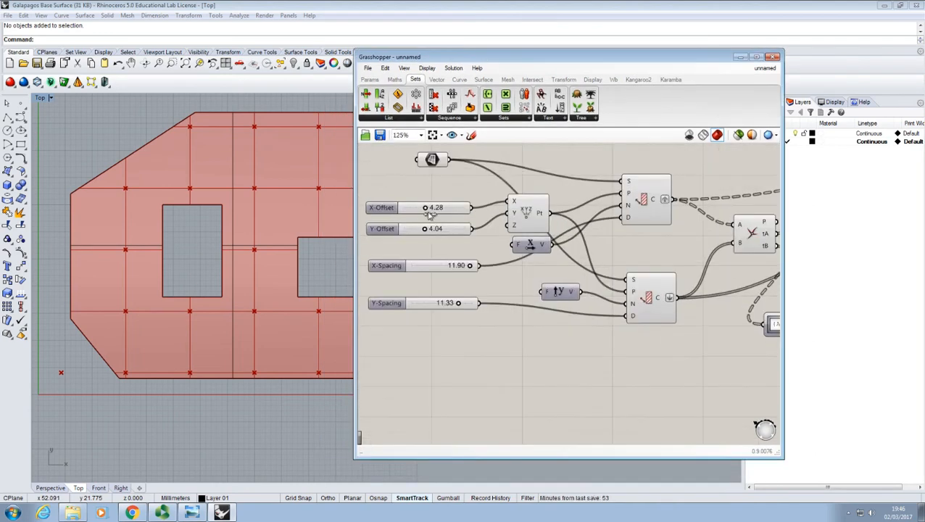
drag(429, 211, 415, 210)
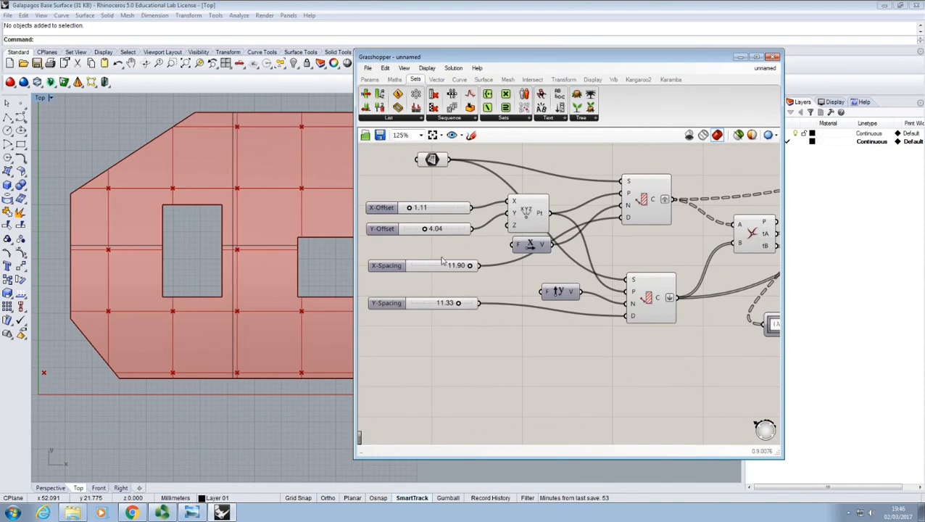
mouse_move(462, 304)
mouse_down()
mouse_move(484, 306)
mouse_move(469, 304)
mouse_up()
drag(467, 265, 480, 268)
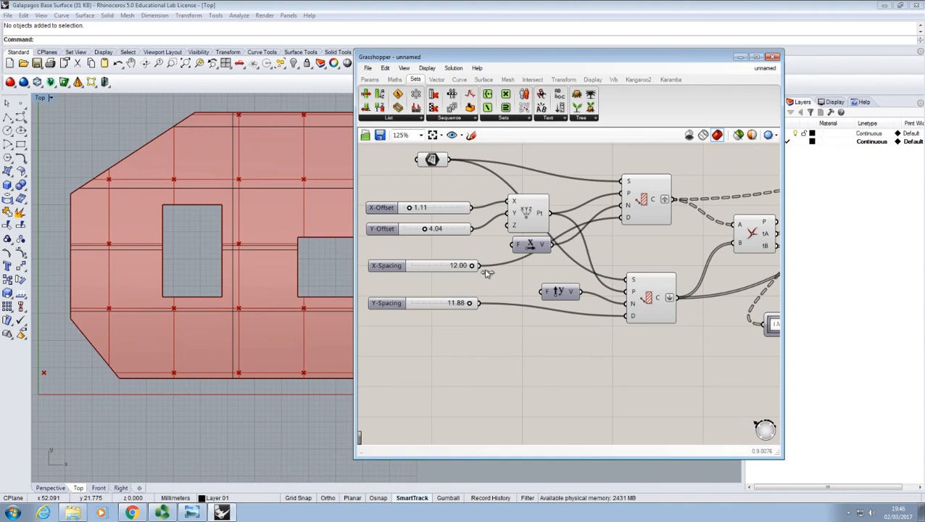
- Vary the offset sliders, ending at X-Offset 2.02 and Y-Offset 10.18, and set X-Spacing to 11.45
drag(408, 209, 433, 210)
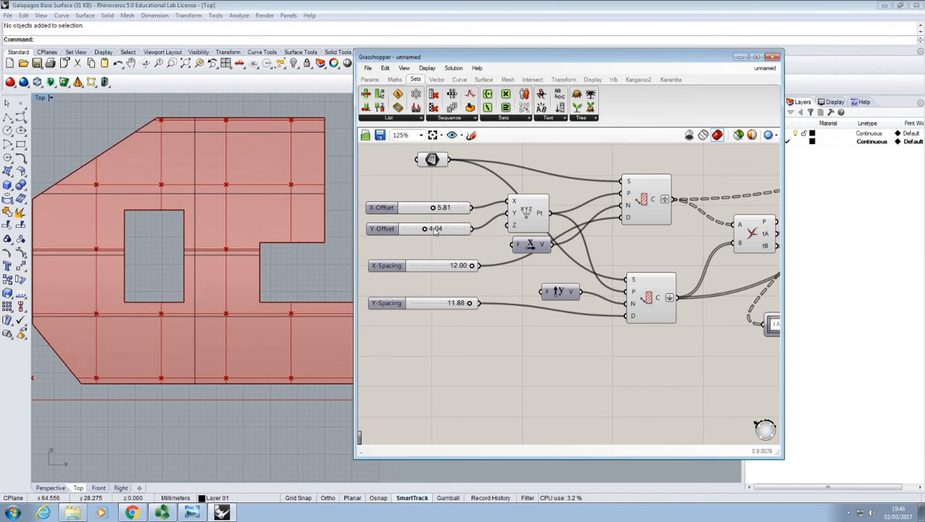
drag(433, 209, 410, 233)
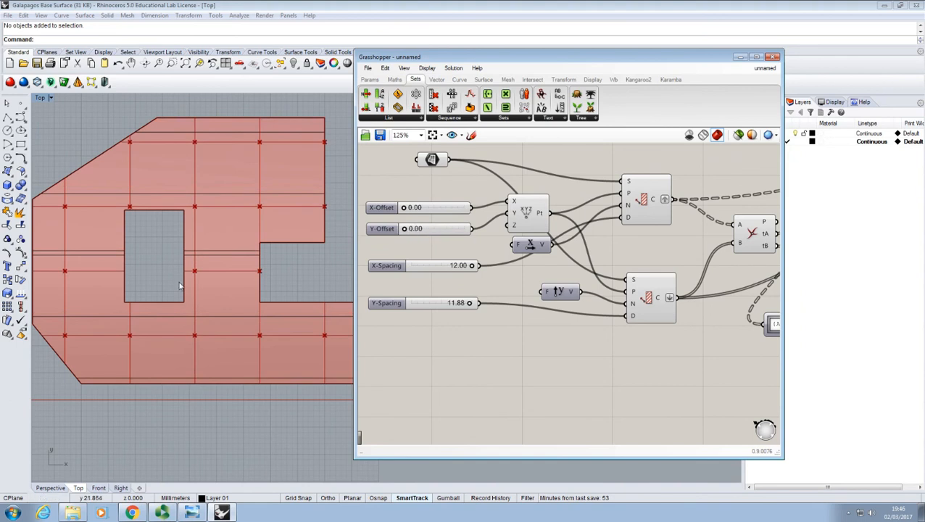
right_drag(201, 308, 219, 272)
scroll(221, 274, down, 5)
drag(410, 233, 460, 236)
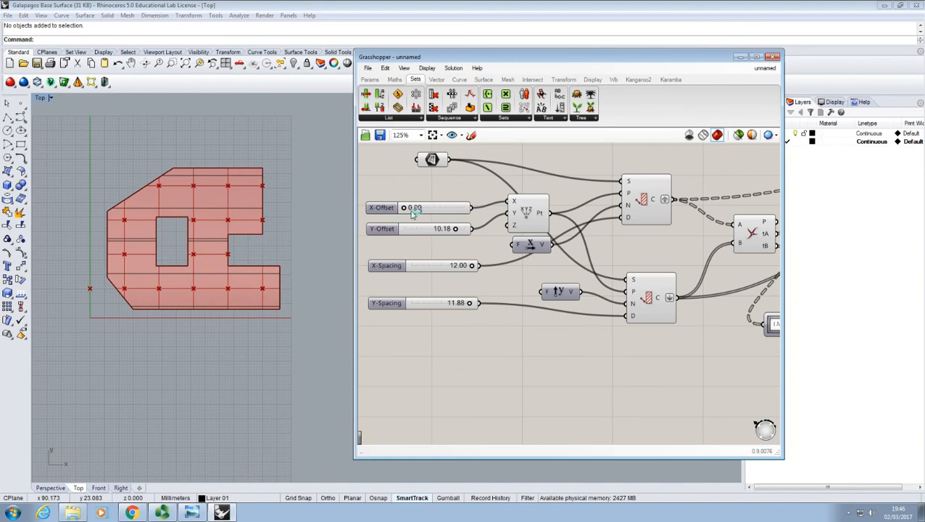
mouse_move(411, 211)
mouse_down()
mouse_move(466, 214)
mouse_move(410, 218)
mouse_move(438, 217)
mouse_move(419, 217)
mouse_up()
mouse_move(469, 267)
mouse_down()
mouse_move(443, 266)
mouse_move(464, 269)
mouse_up()
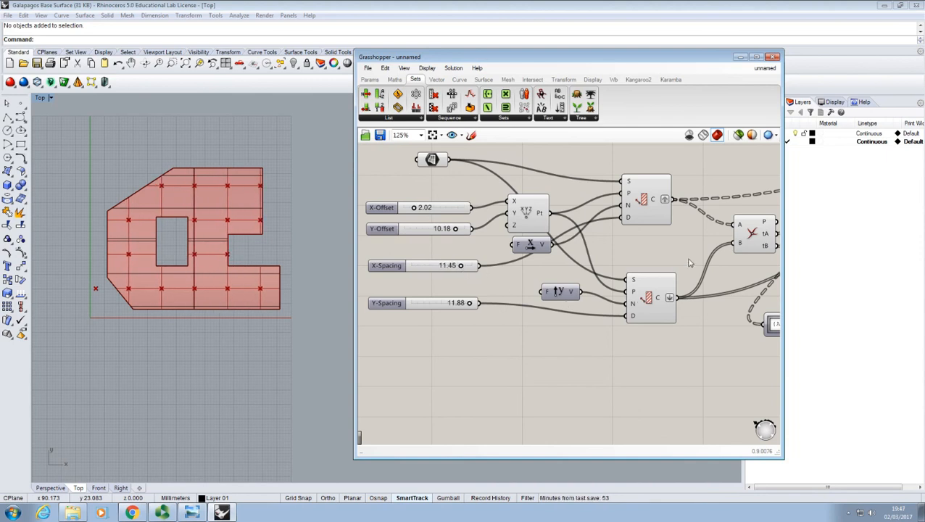
- Highlight the upper Shatter's geometry in the viewport and read the branch structure of its segments output
right_drag(690, 261, 467, 290)
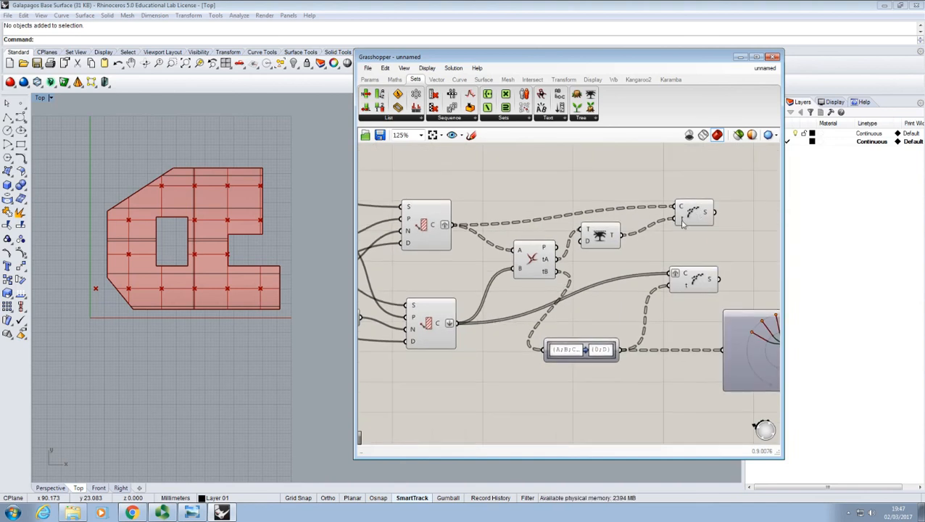
mouse_move(682, 225)
click(703, 217)
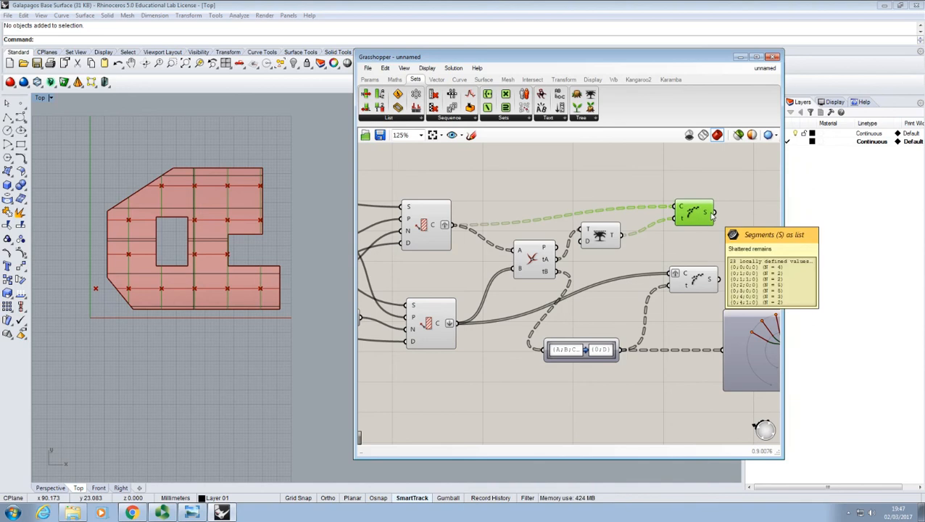
click(739, 229)
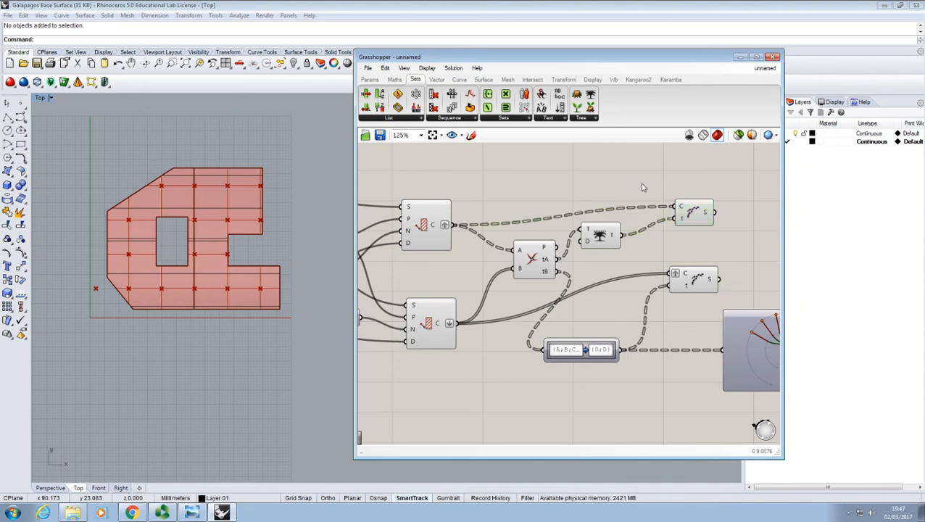
right_drag(642, 188, 628, 200)
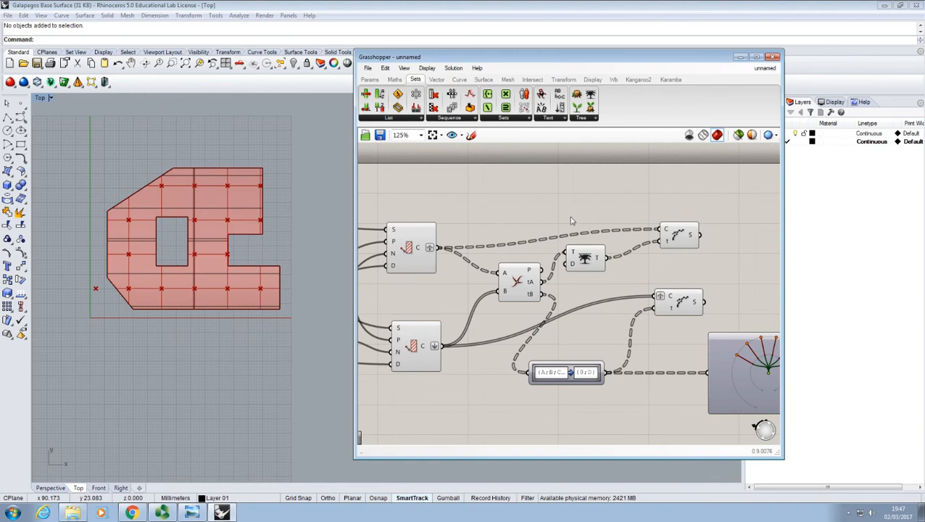
- Try feeding the upper Contour's curves through a Deconstruct Domain component and adding its start values to the upper Shatter's parameters
click(395, 81)
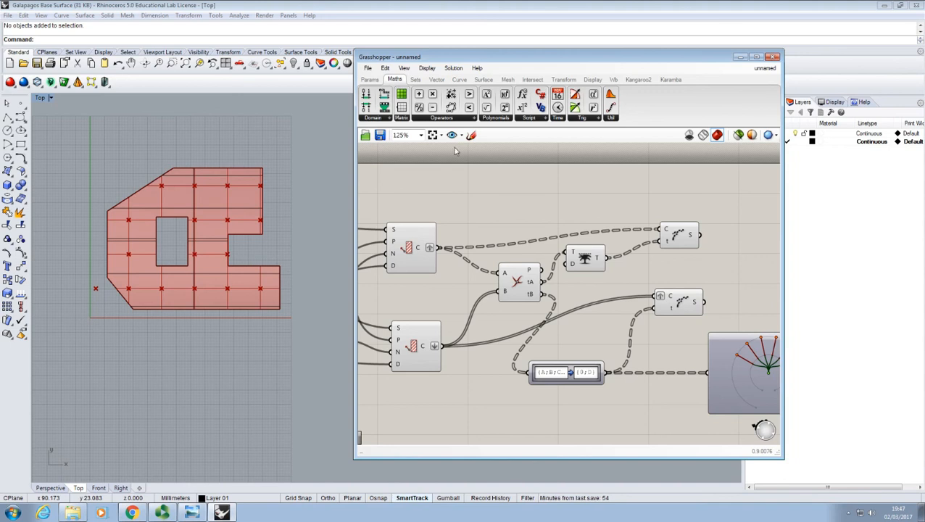
click(377, 118)
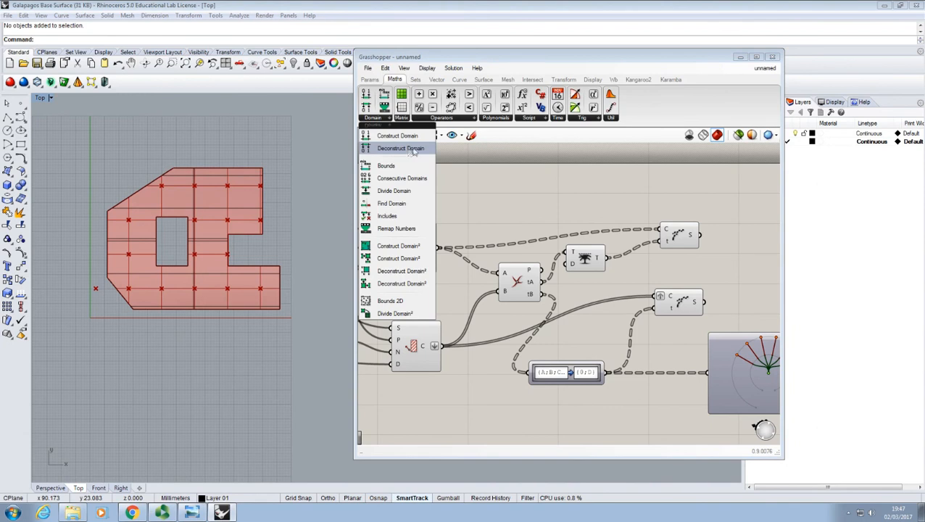
click(396, 148)
click(498, 211)
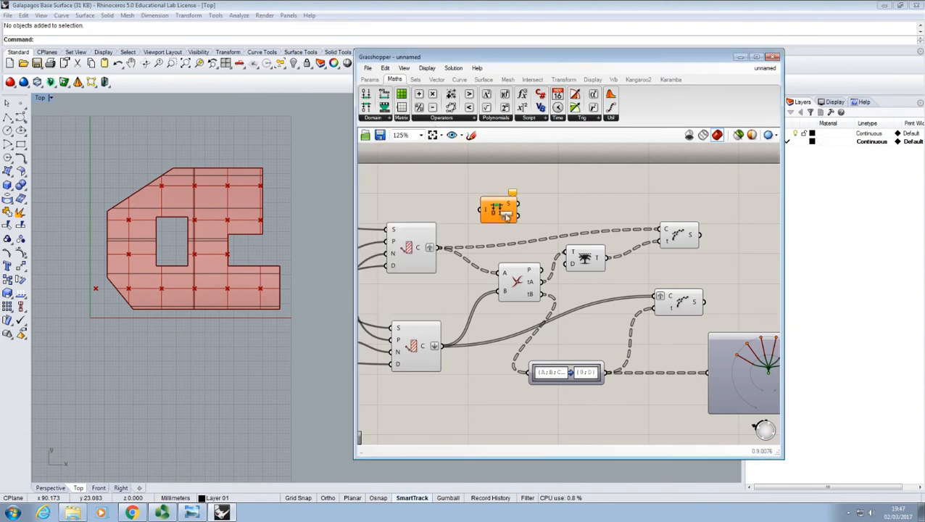
drag(438, 248, 480, 210)
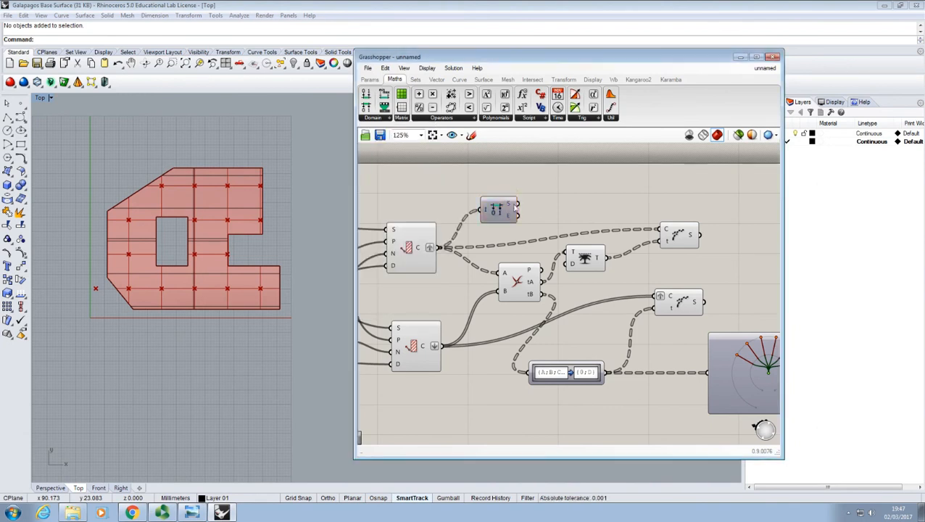
mouse_move(511, 207)
drag(517, 205, 657, 251)
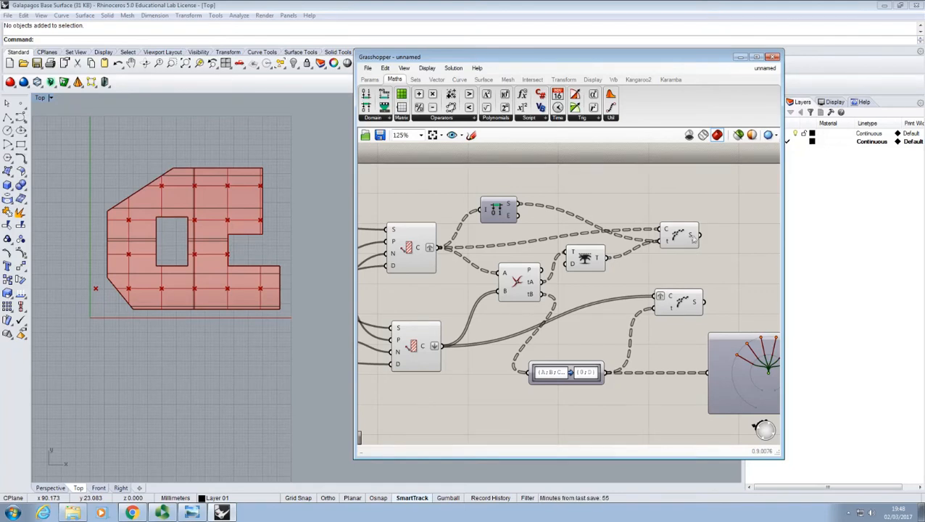
- Check the upper Shatter's segments output and delete the Deconstruct Domain component
mouse_move(694, 235)
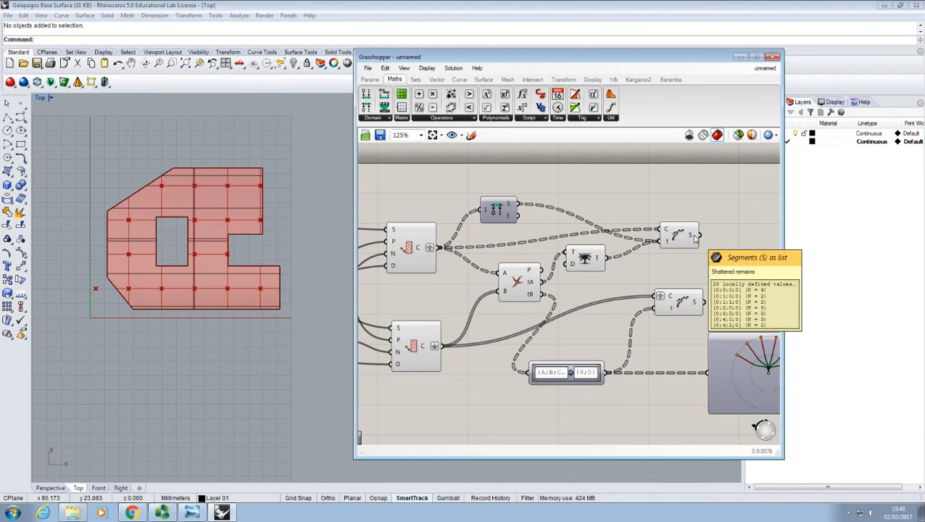
click(493, 212)
key(Delete)
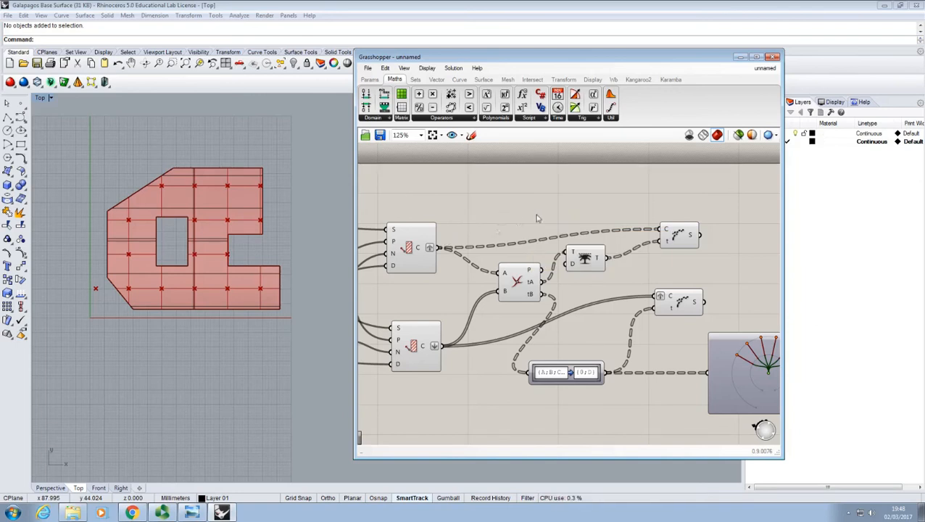
- Highlight the upper Shatter's segments and examine where the grid lines meet the surface's outline and inner opening
right_drag(540, 222, 461, 199)
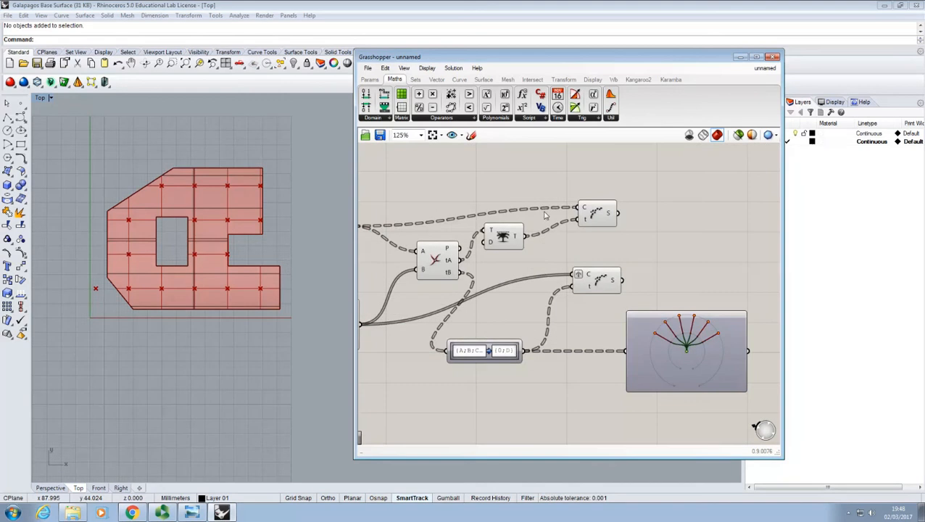
click(605, 215)
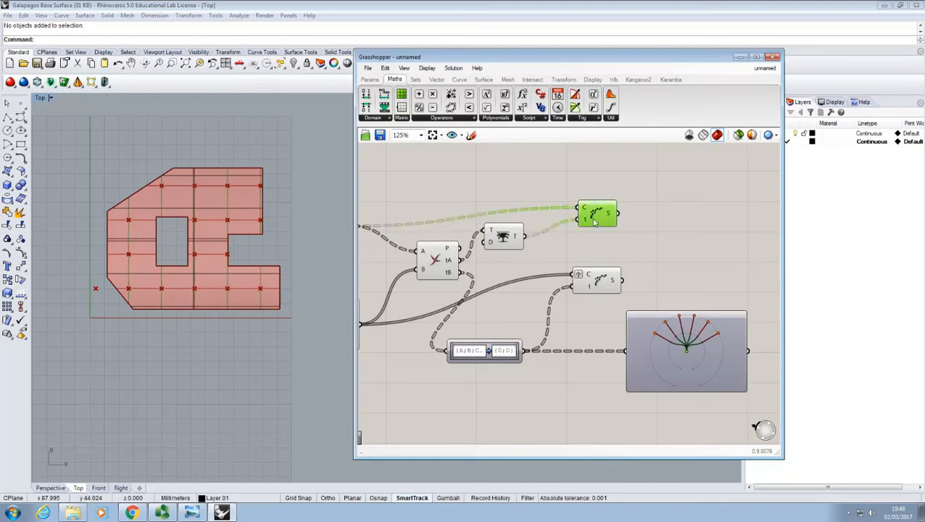
click(651, 238)
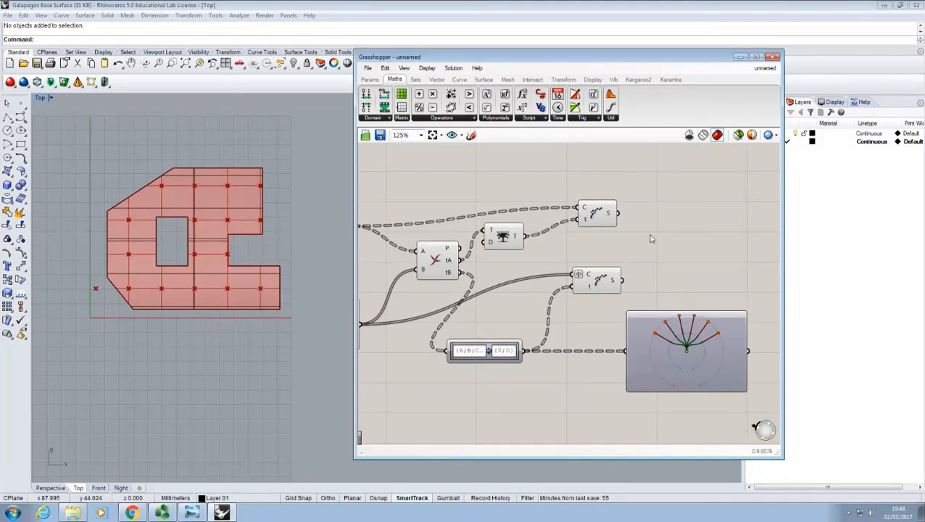
right_drag(645, 219, 608, 206)
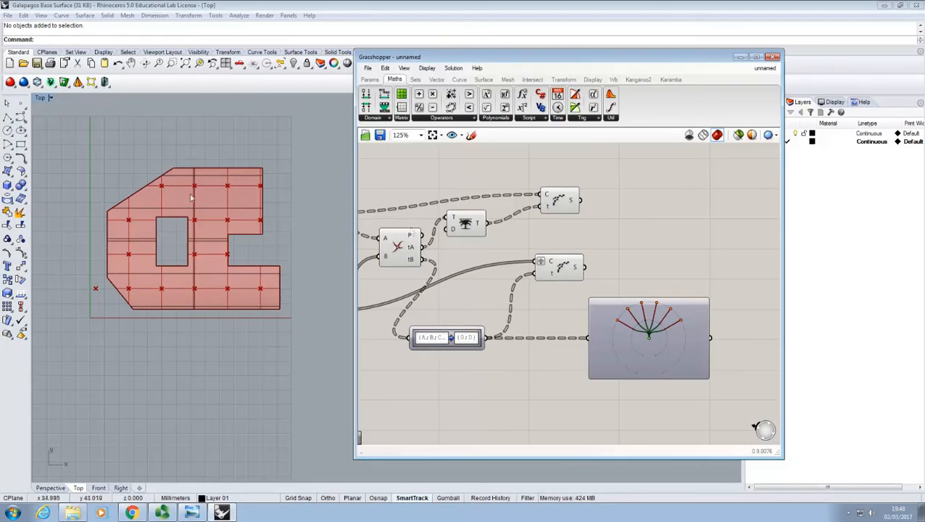
right_drag(234, 217, 242, 227)
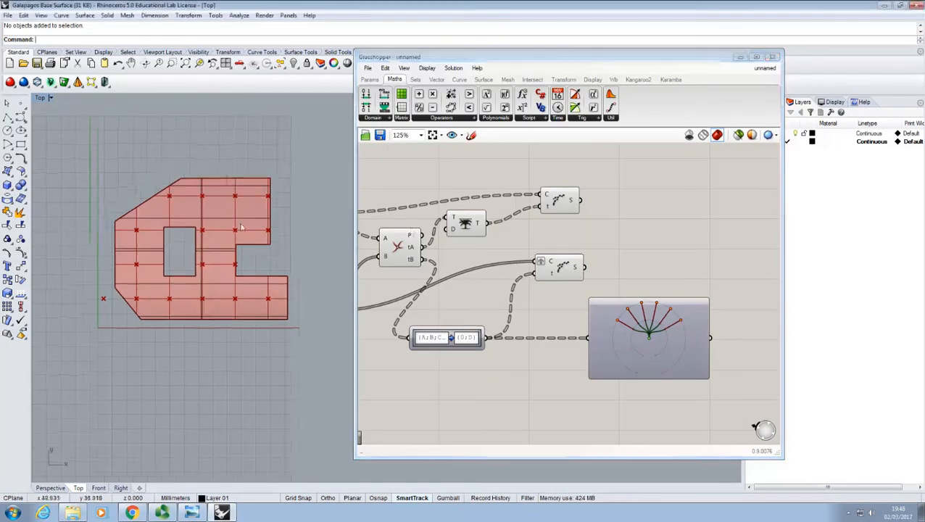
click(574, 208)
click(588, 215)
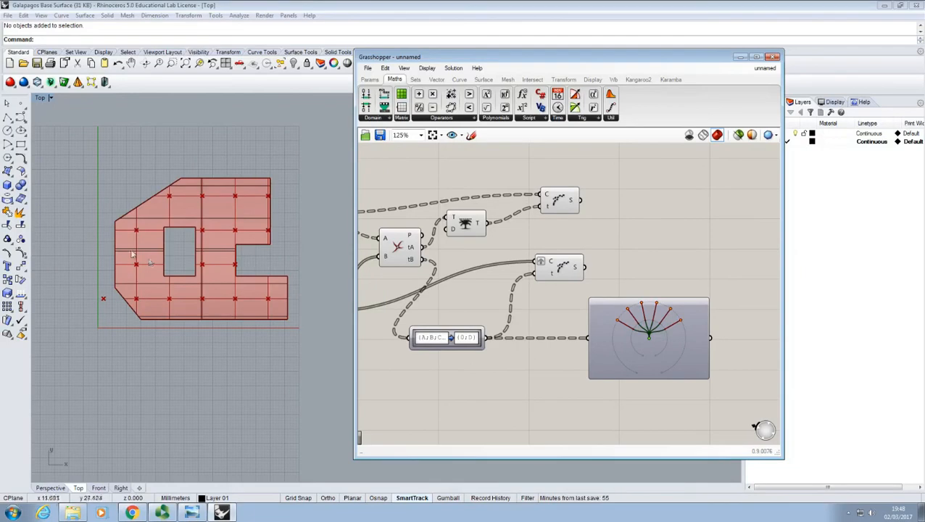
scroll(151, 263, up, 3)
scroll(155, 262, down, 3)
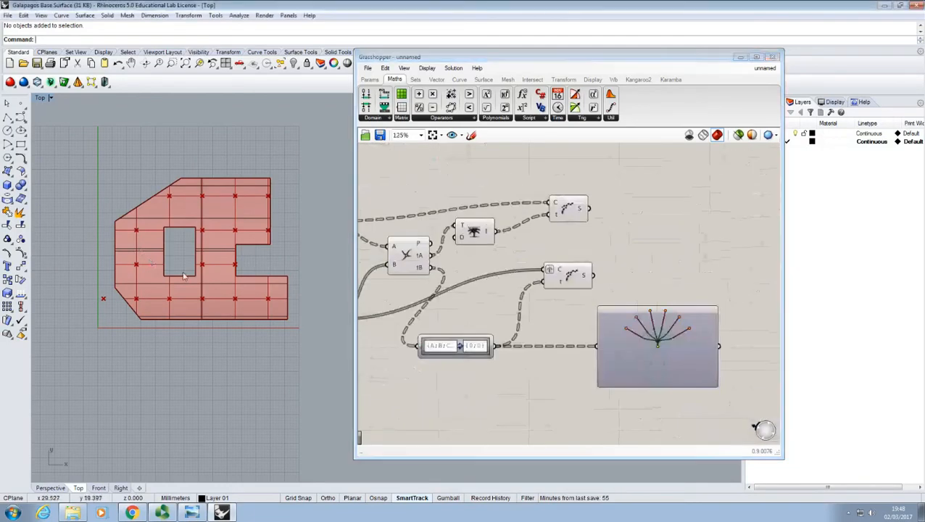
scroll(154, 263, up, 5)
scroll(153, 270, down, 2)
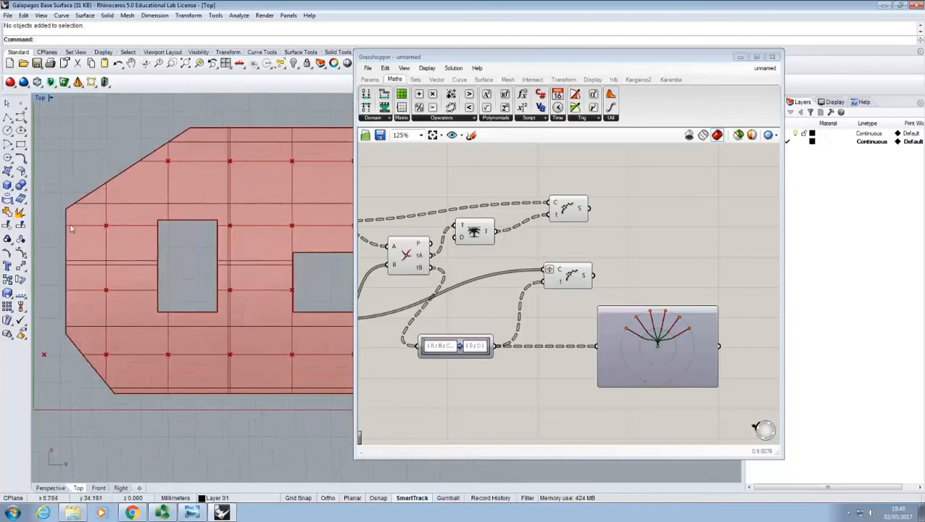
scroll(145, 254, down, 2)
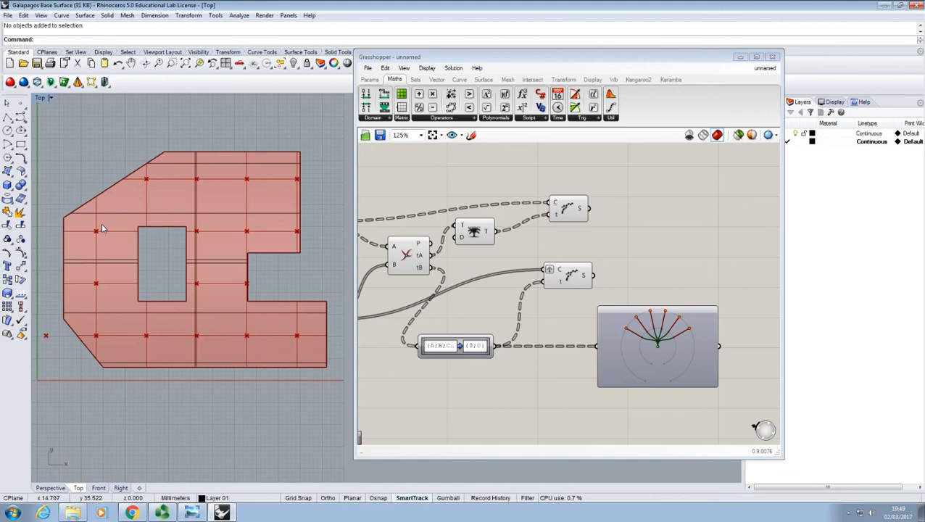
- Place a List Item component just past the upper Shatter and move the tree viewer further down the canvas
right_drag(625, 209, 597, 222)
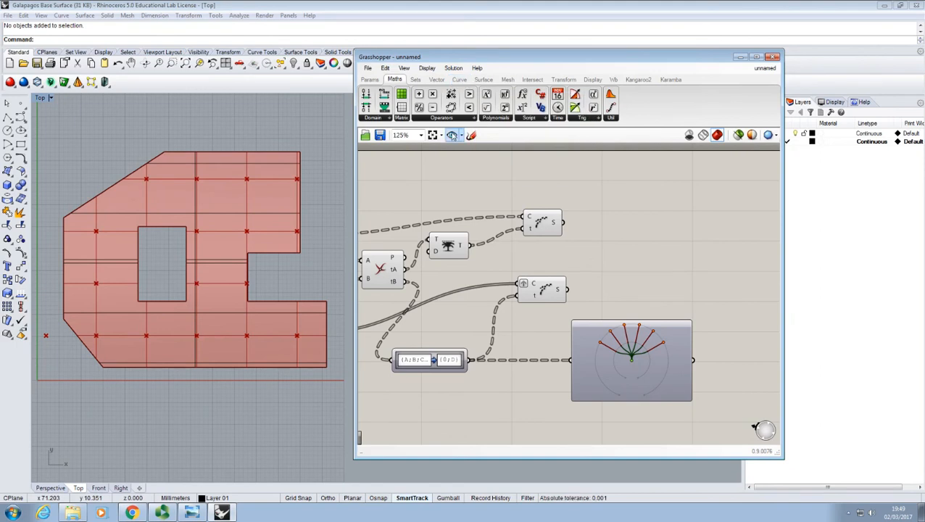
mouse_move(557, 227)
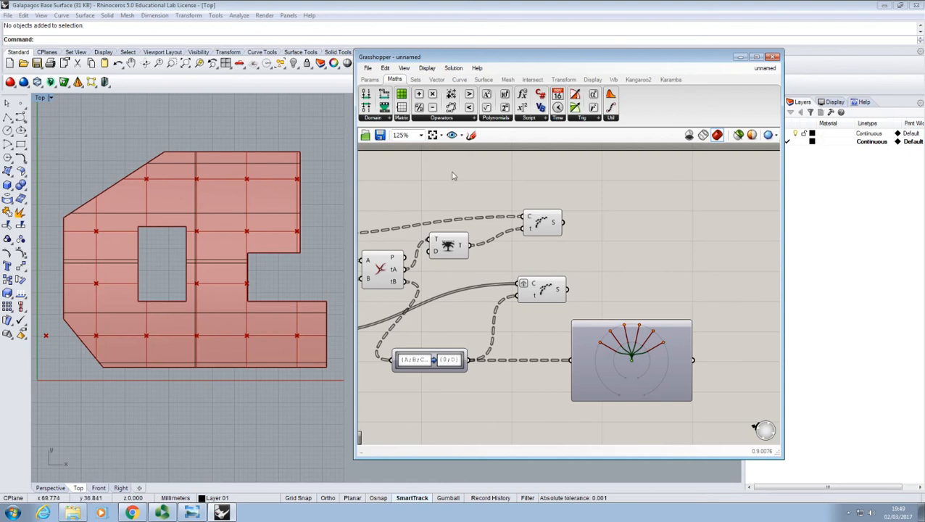
click(415, 79)
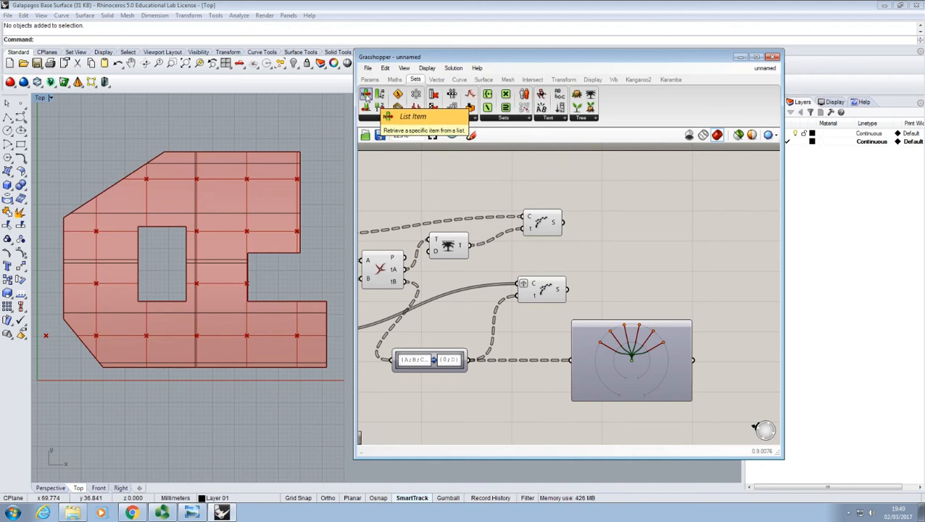
drag(366, 96, 621, 217)
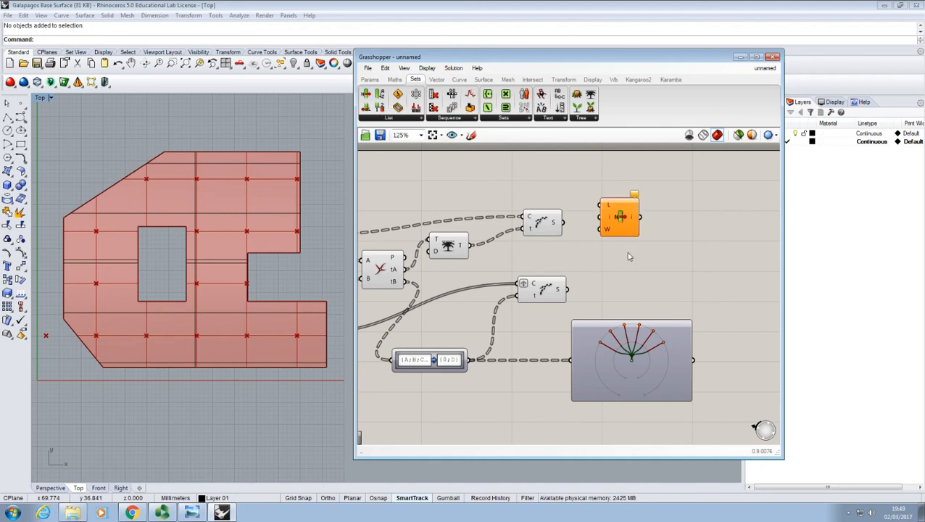
right_drag(632, 259, 587, 239)
drag(596, 334, 579, 400)
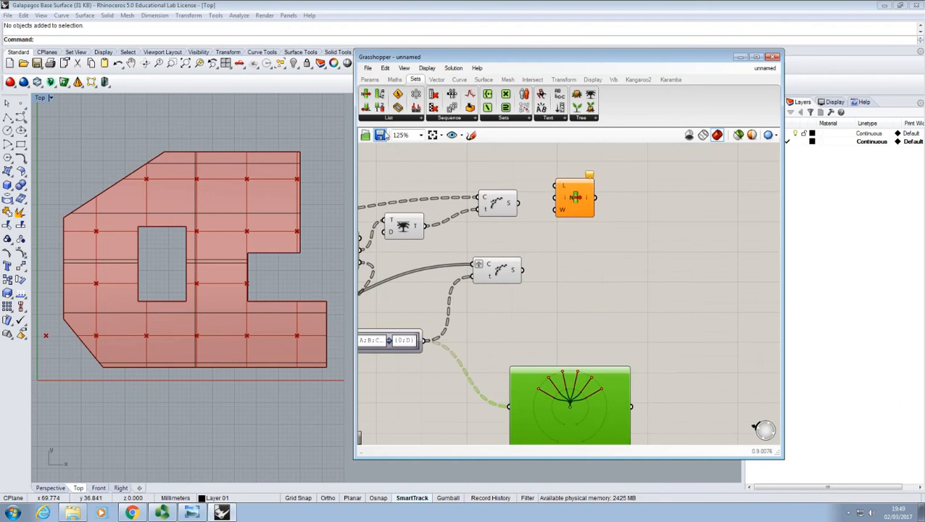
drag(576, 195, 589, 207)
- Connect the upper Shatter's segments to the List Item's list input and highlight the picked segments in the viewport
scroll(552, 200, up, 3)
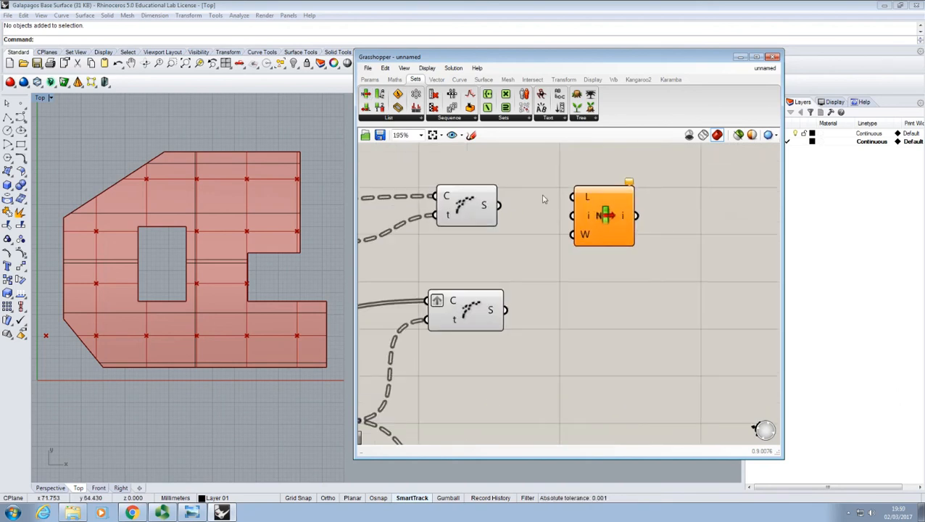
drag(501, 206, 575, 197)
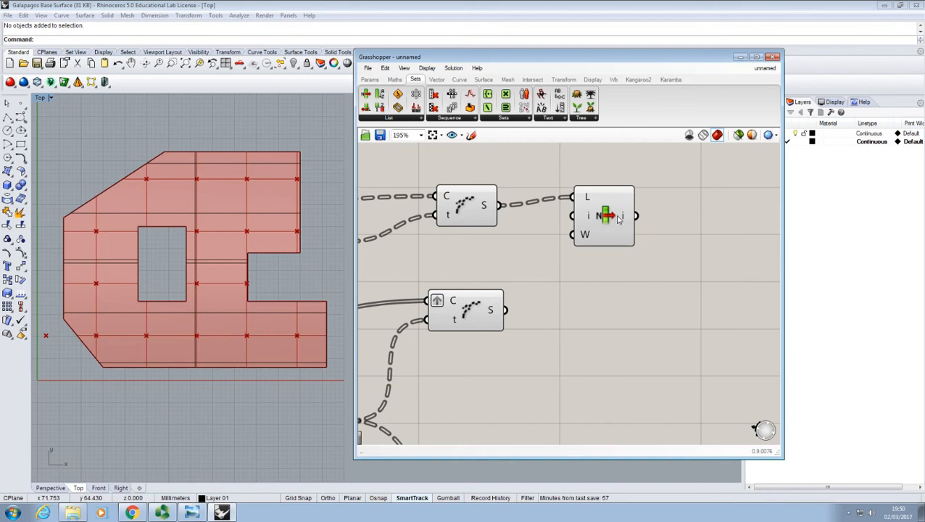
click(620, 221)
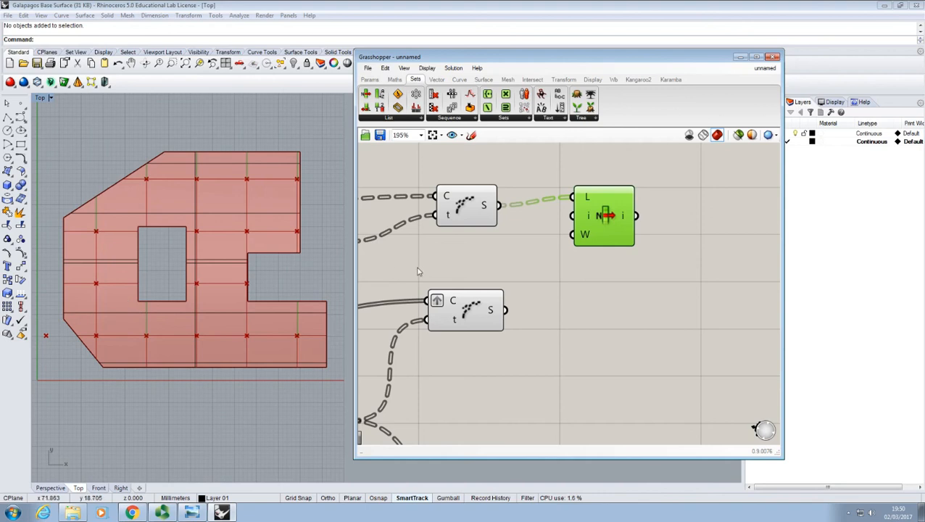
- Add +1 and +2 outputs to the List Item component and remove them again
click(673, 249)
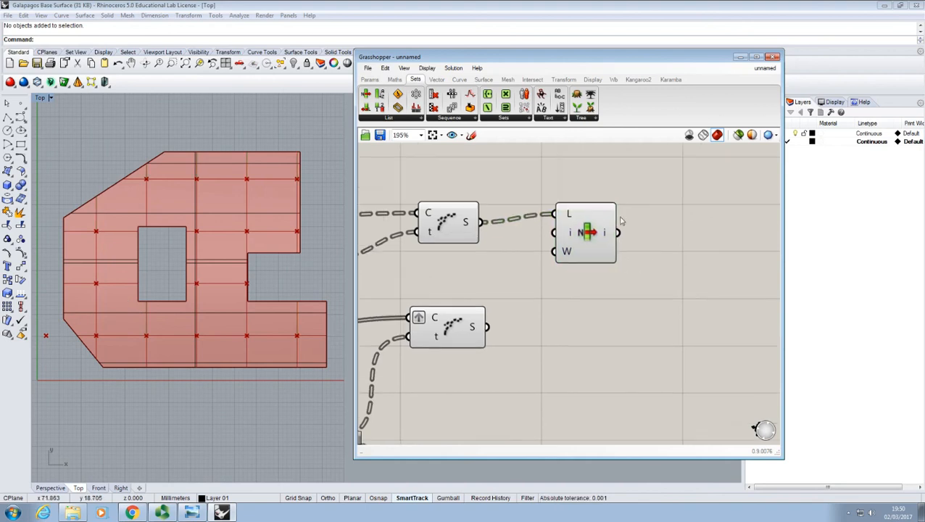
scroll(587, 204, up, 5)
scroll(588, 204, up, 1)
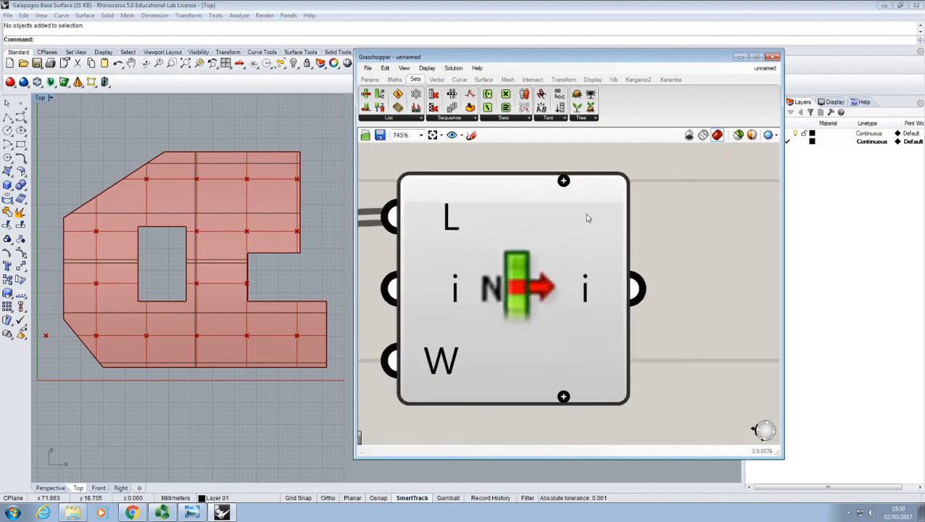
scroll(587, 218, down, 1)
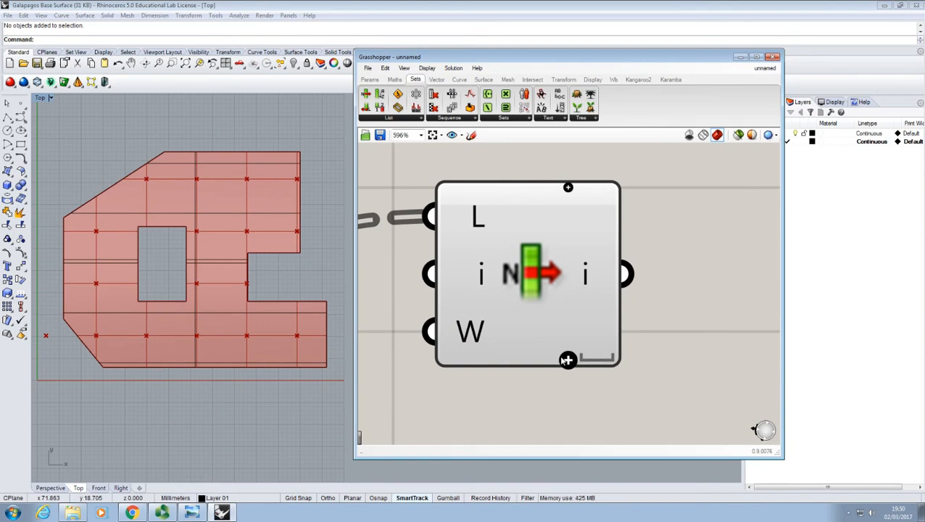
click(574, 367)
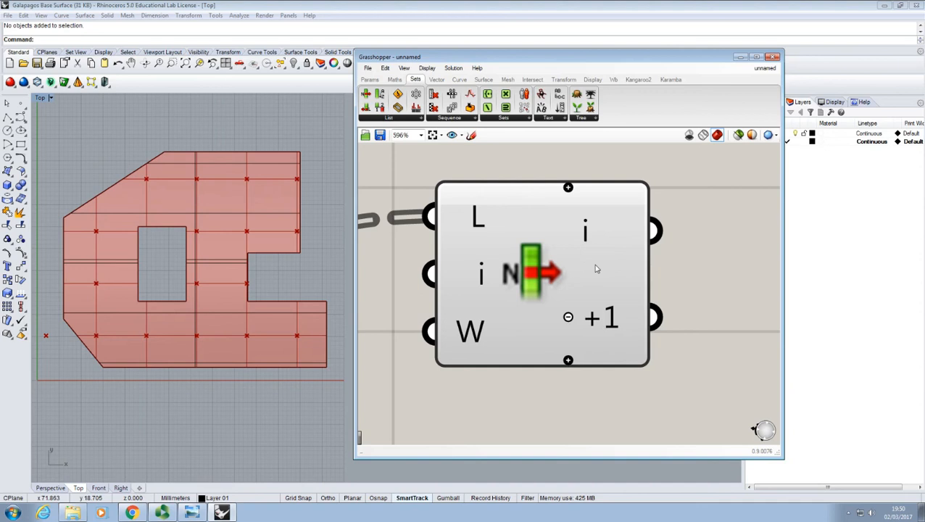
click(568, 360)
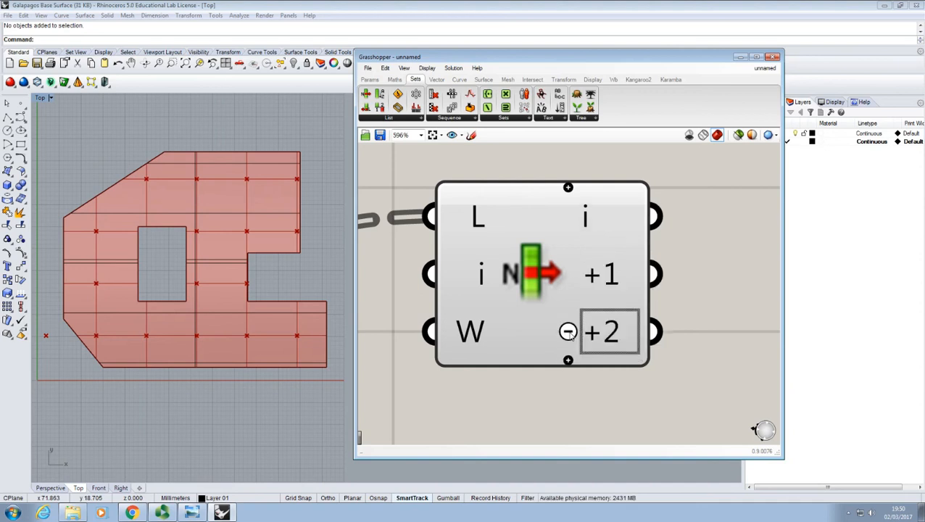
click(567, 330)
right_click(568, 320)
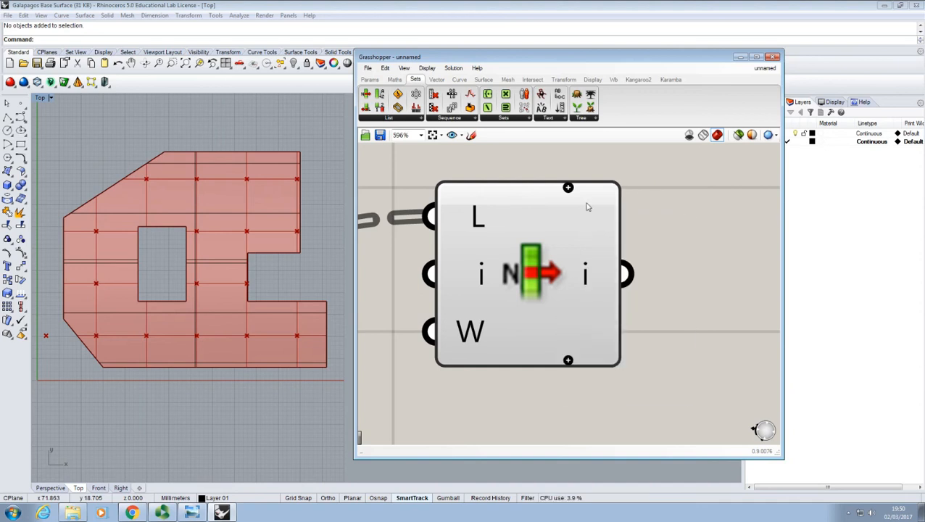
- Add a -1 output above the List Item's i output and highlight the picked end segments in the viewport
click(568, 188)
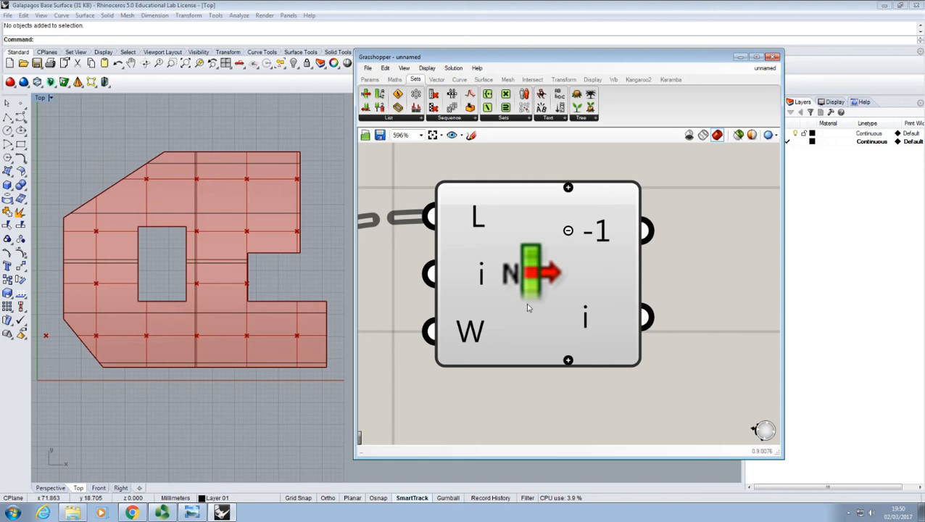
mouse_move(473, 277)
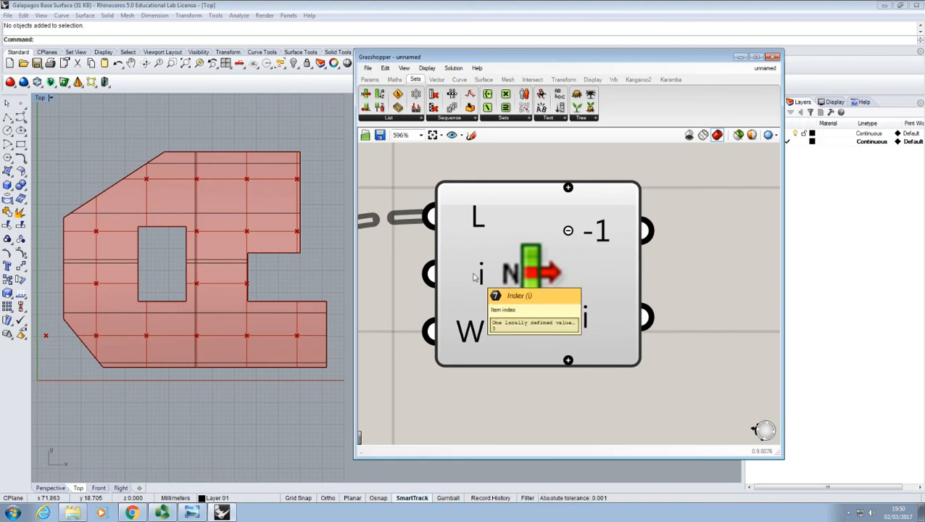
mouse_move(471, 332)
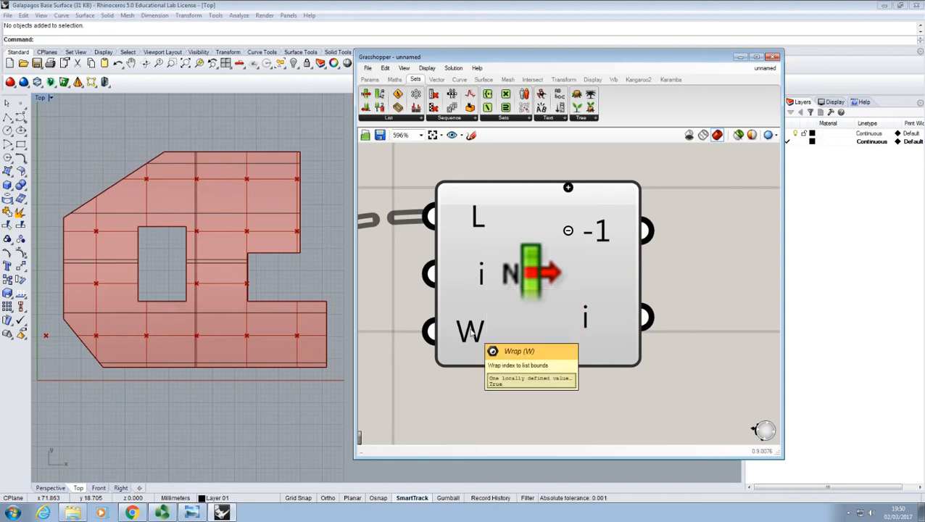
click(590, 264)
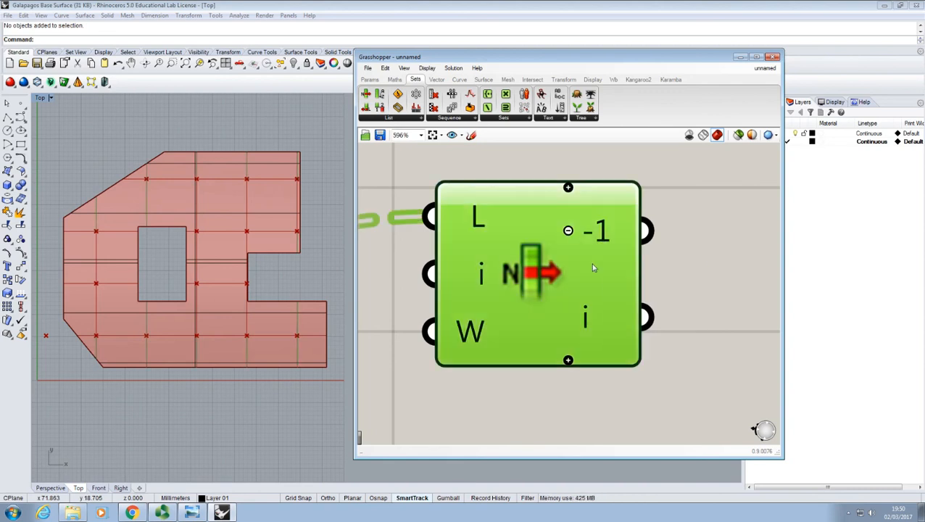
mouse_move(592, 268)
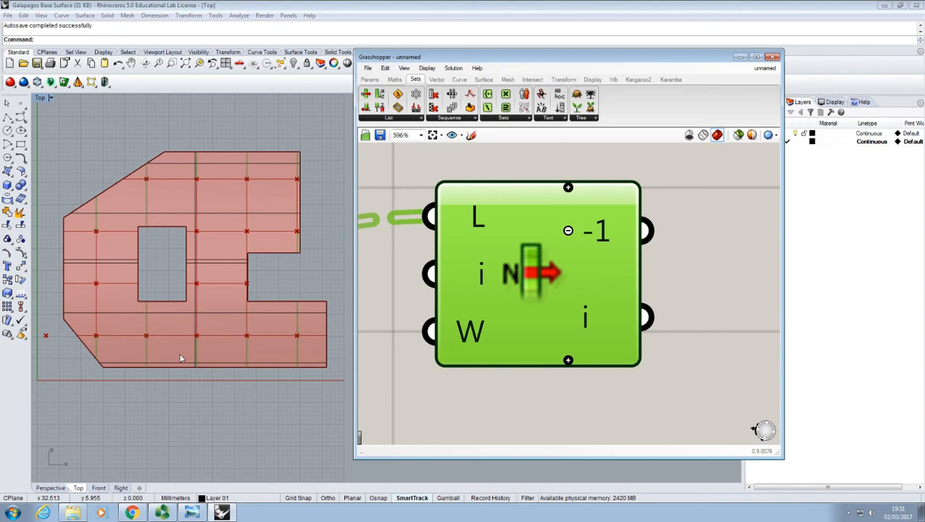
- Connect the lower Shatter's segments to the List Item's list input alongside the upper Shatter's, and highlight each component's segments
scroll(385, 309, down, 3)
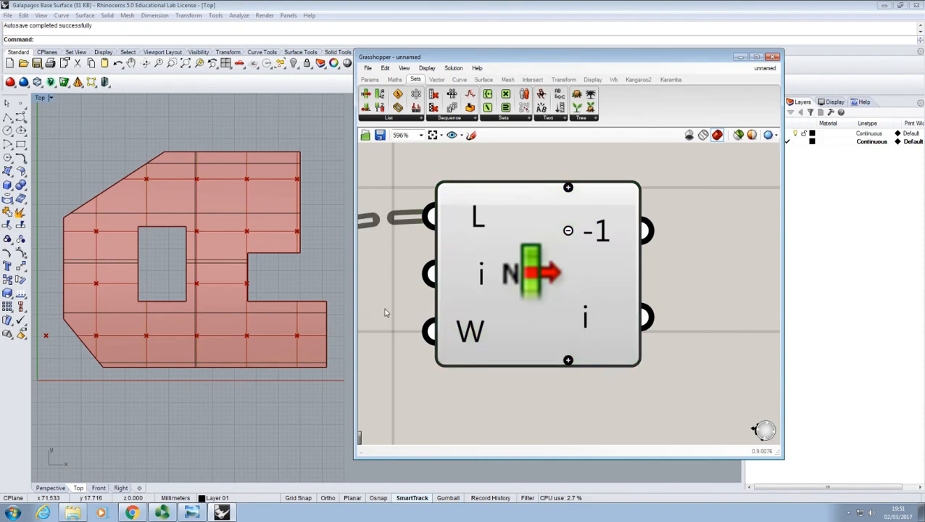
right_drag(392, 305, 577, 280)
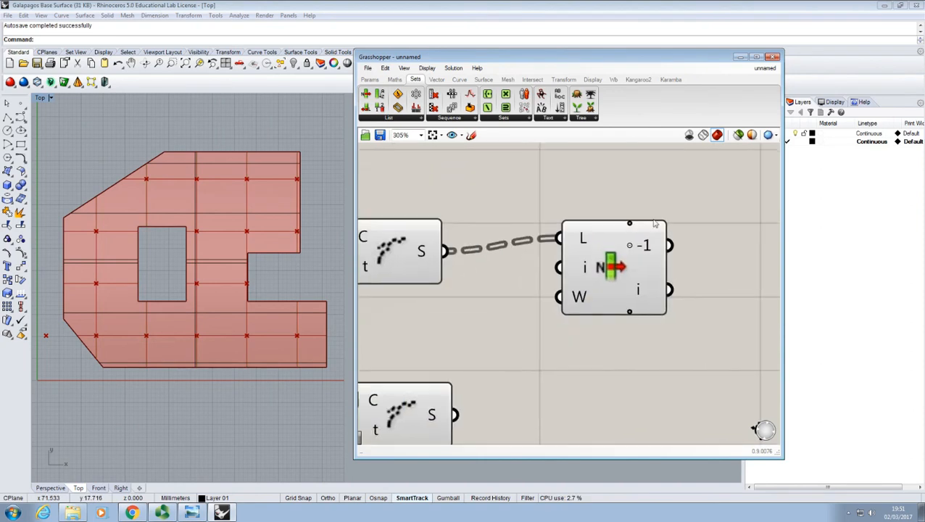
mouse_move(581, 243)
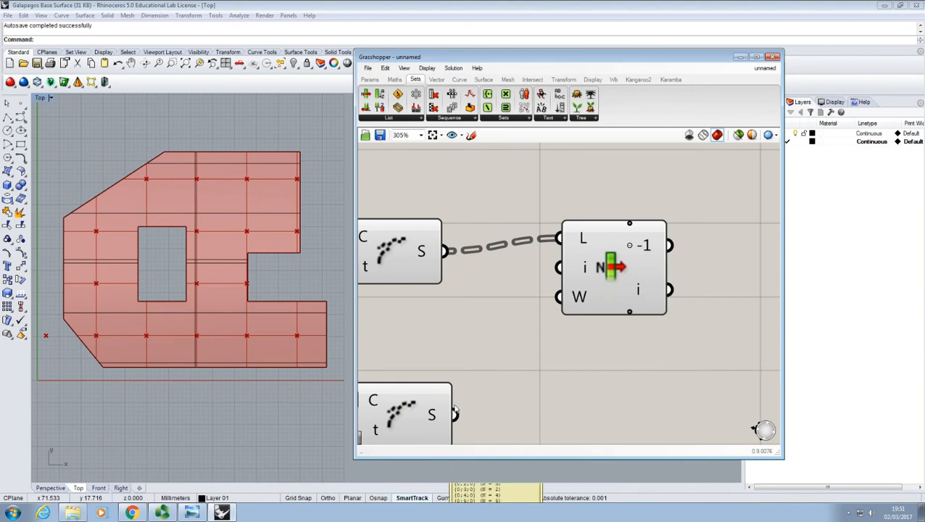
right_drag(456, 412, 473, 363)
mouse_move(439, 364)
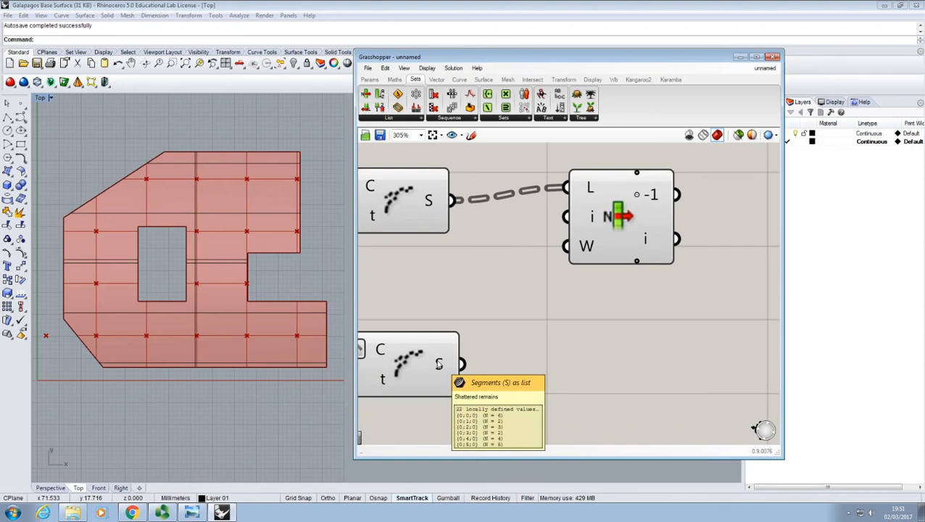
drag(462, 364, 591, 188)
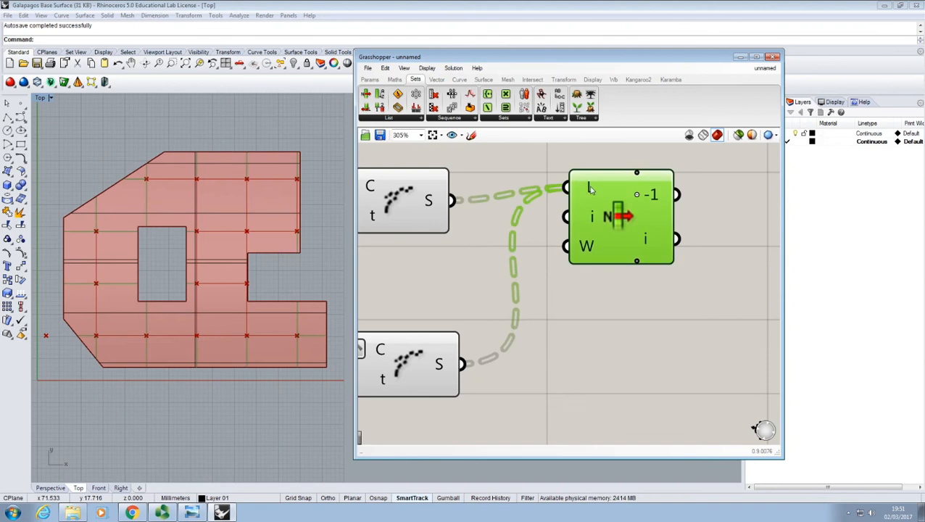
click(415, 205)
click(412, 377)
click(589, 187)
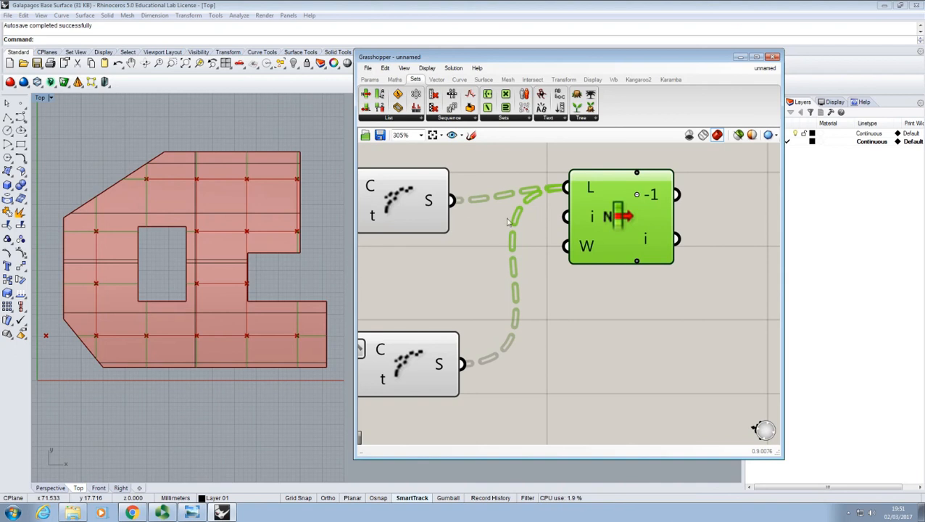
- Compare the branch structure of both Shatter outputs with the List Item's combined list input and its -1 and i outputs
right_drag(508, 222, 511, 195)
mouse_move(497, 182)
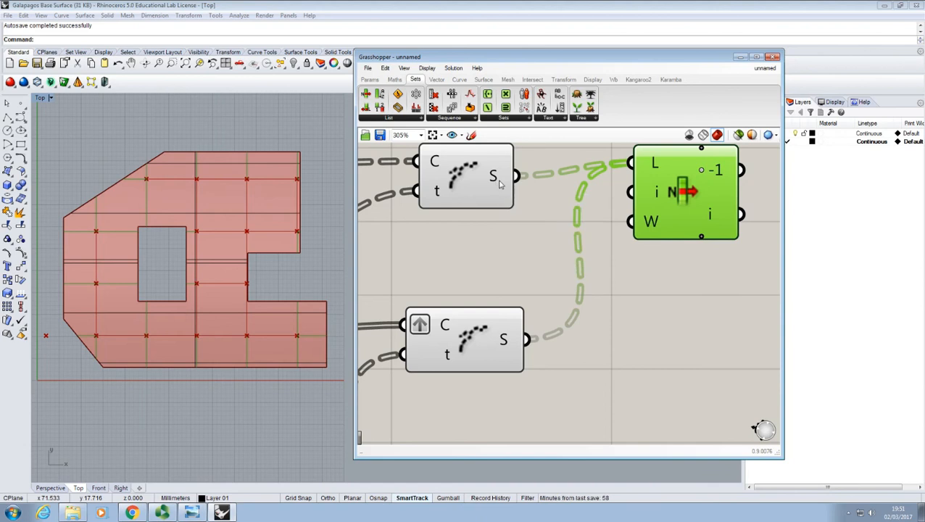
scroll(533, 232, down, 5)
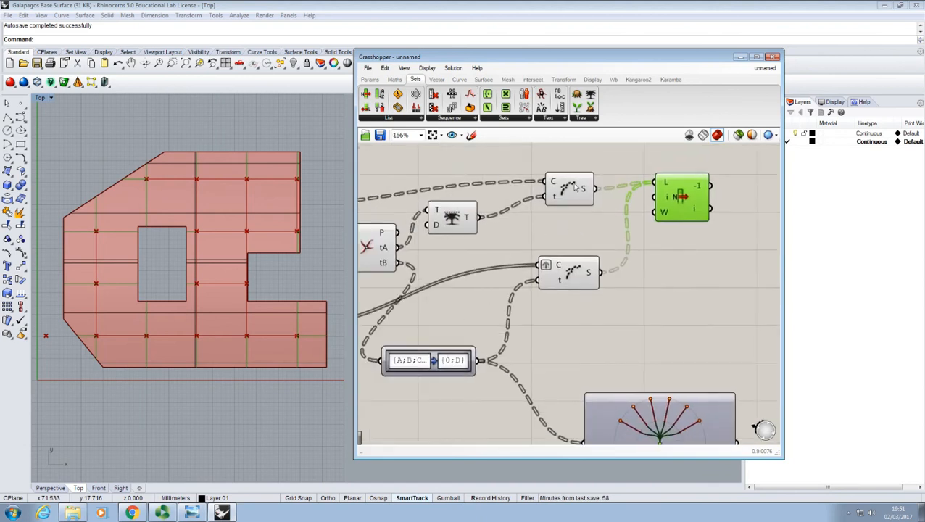
mouse_move(581, 190)
mouse_move(589, 273)
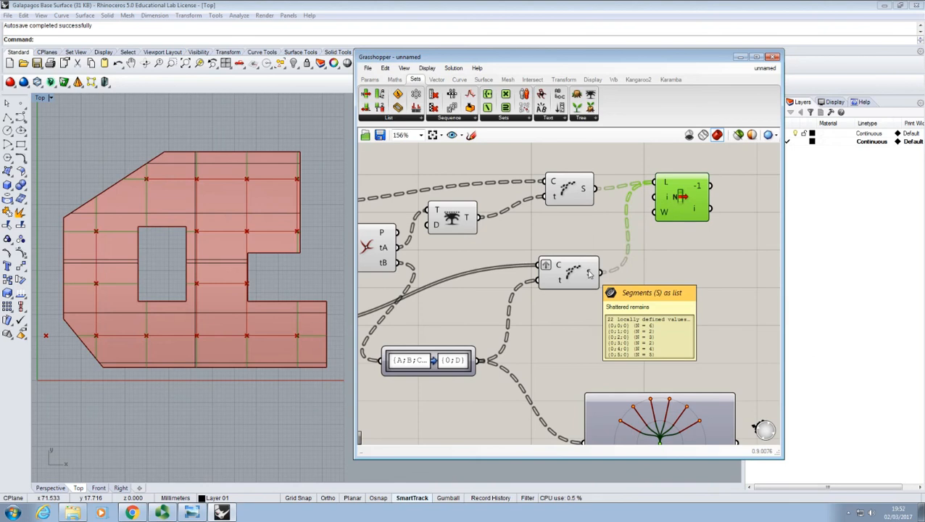
right_drag(633, 249, 595, 277)
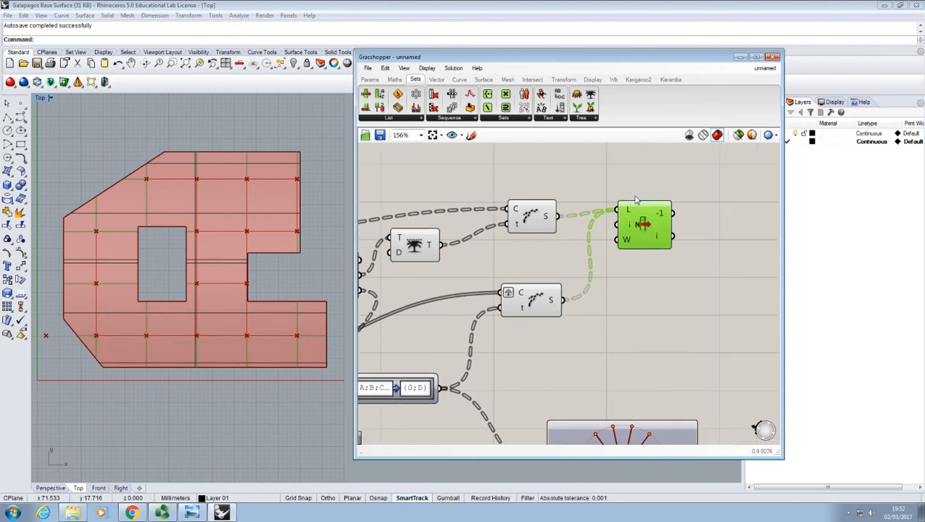
mouse_move(630, 210)
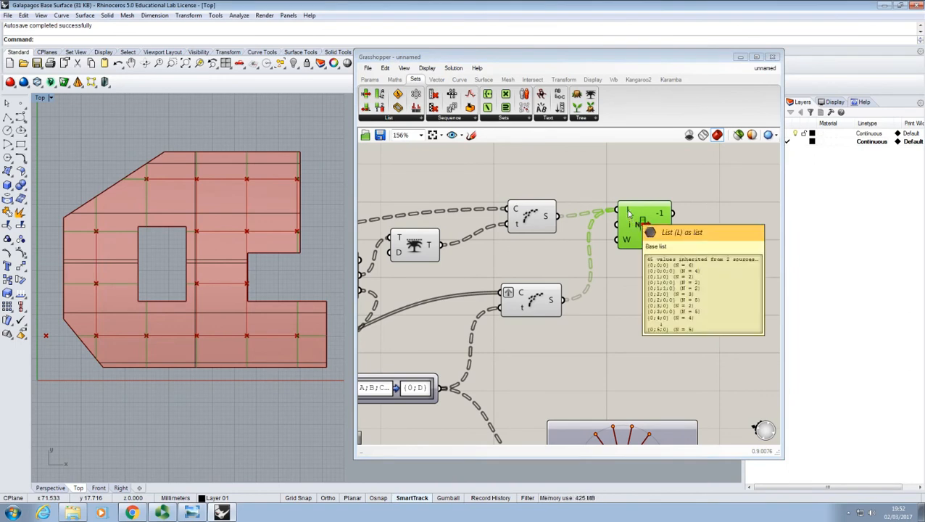
right_drag(702, 215, 591, 218)
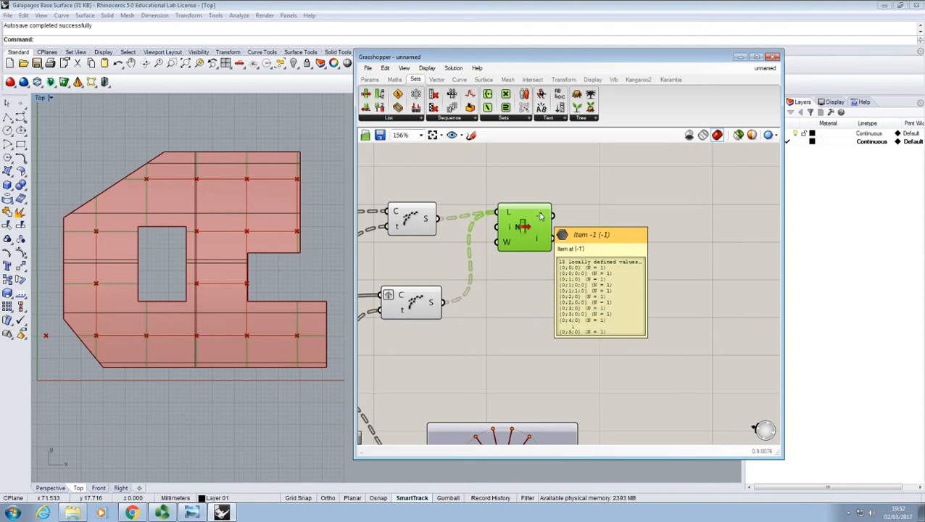
mouse_move(544, 219)
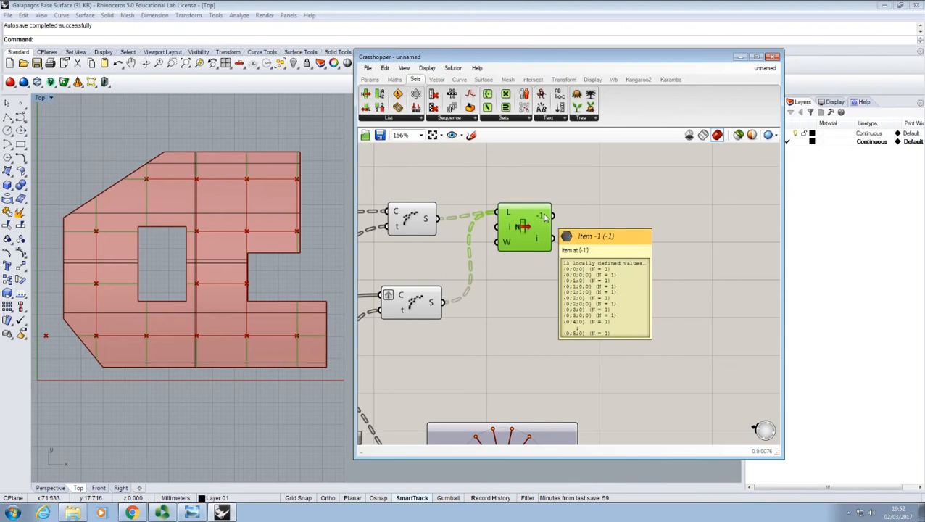
mouse_move(543, 241)
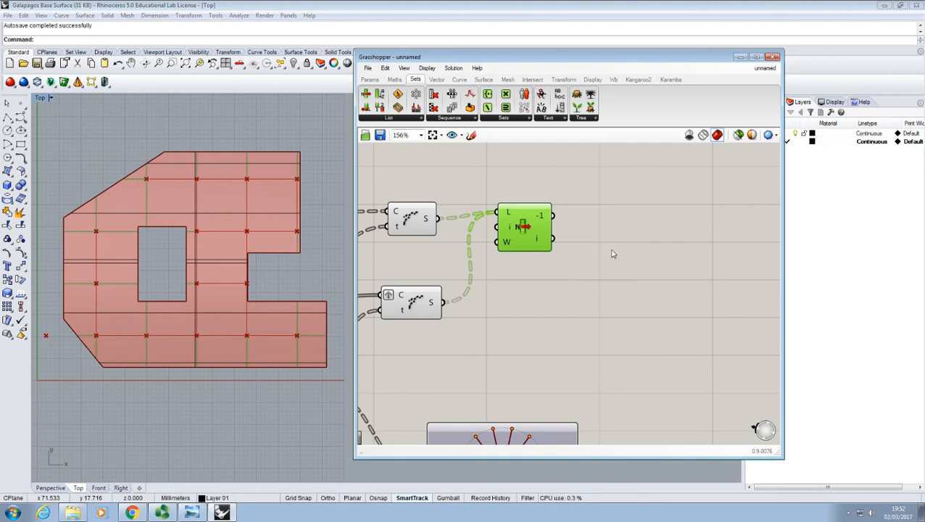
- Place two curve Length components, one above the other, just past the List Item
right_drag(611, 253, 564, 279)
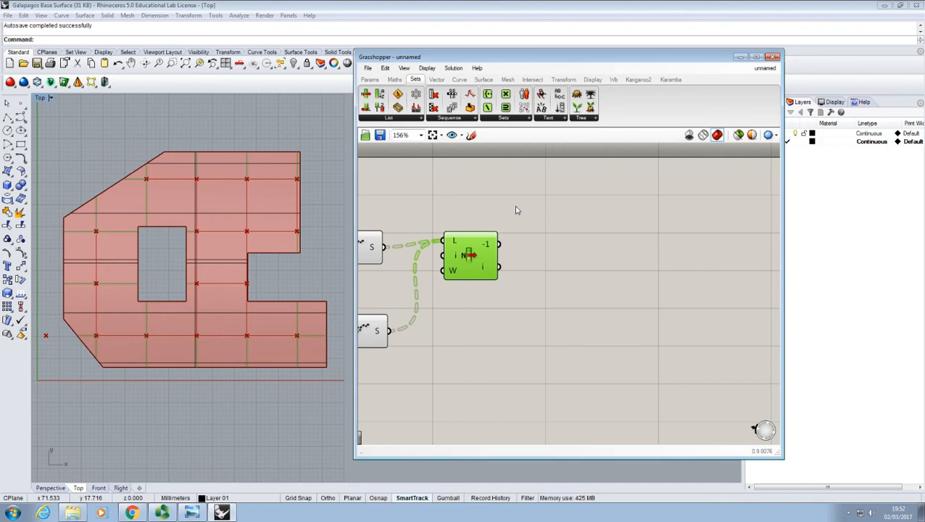
click(459, 79)
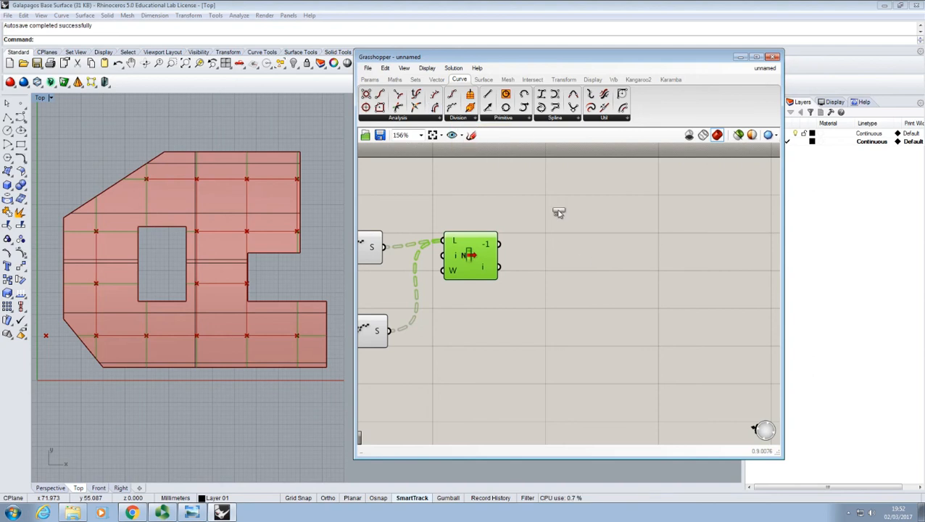
drag(559, 213, 576, 225)
right_drag(512, 179, 475, 166)
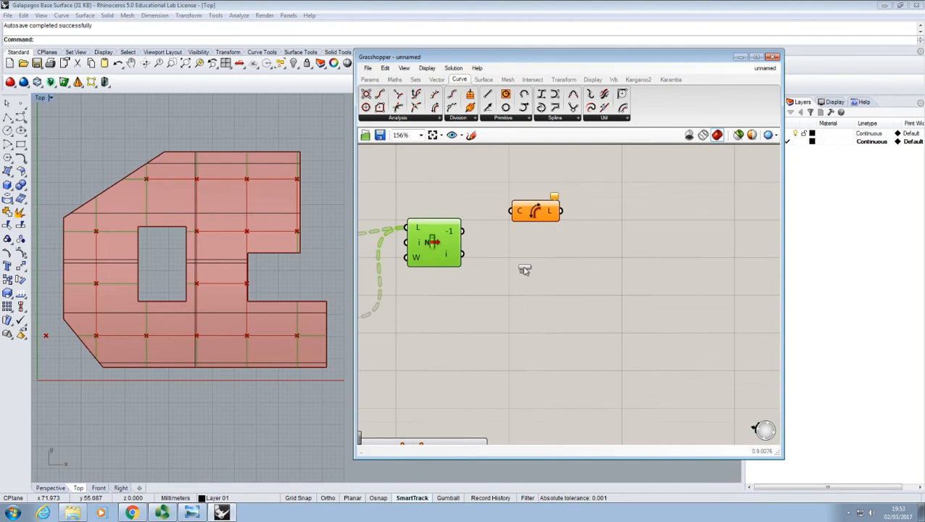
mouse_move(525, 270)
mouse_down()
mouse_move(551, 268)
mouse_move(537, 261)
mouse_up()
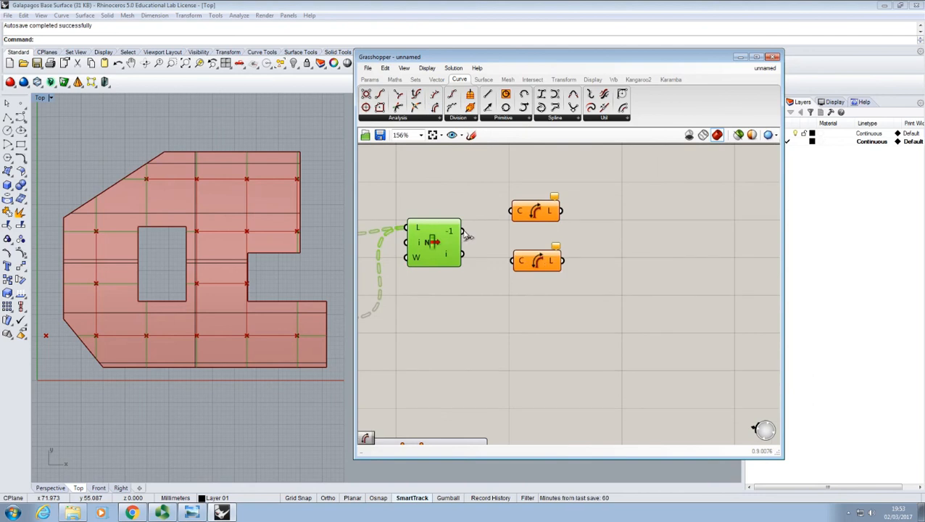
click(538, 263)
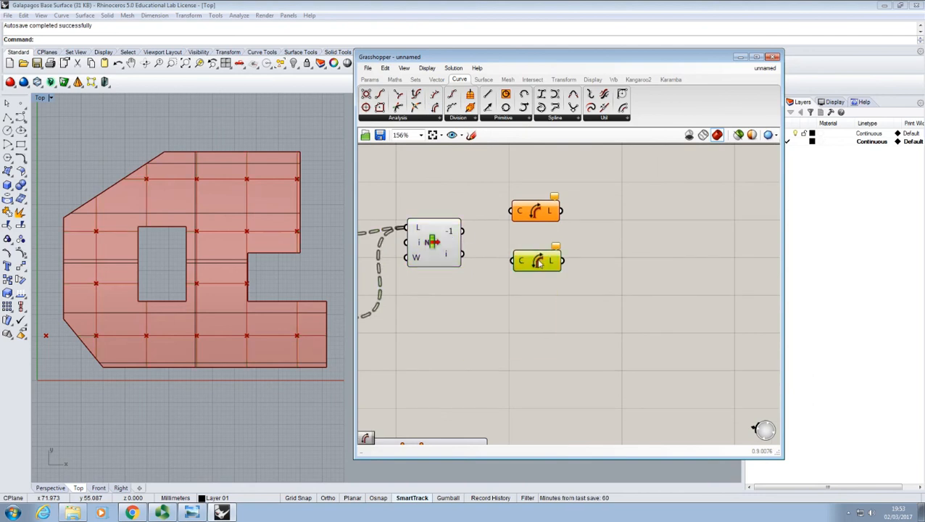
drag(539, 263, 535, 273)
click(502, 266)
- Connect the List Item's -1 output to the upper Length and its i output to the lower Length
drag(462, 254, 510, 270)
drag(463, 231, 537, 215)
mouse_move(549, 215)
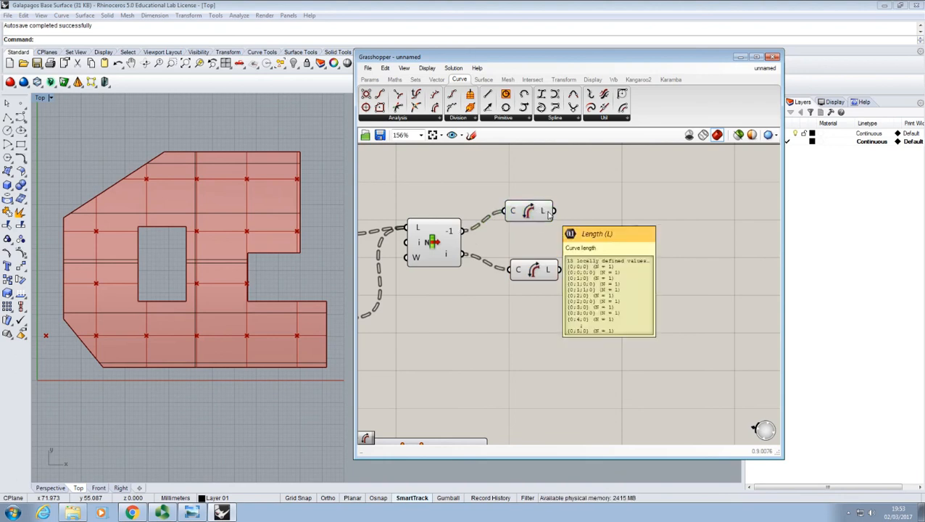
- Inspect the upper Length's values in an enlarged panel and delete the panel
right_drag(589, 193, 562, 228)
click(371, 82)
click(492, 108)
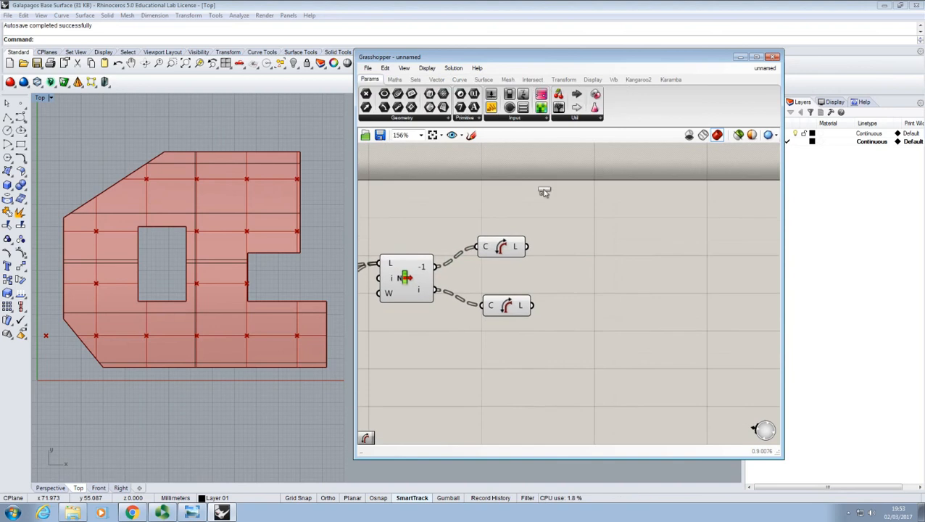
click(543, 192)
drag(540, 239, 591, 239)
drag(528, 246, 570, 205)
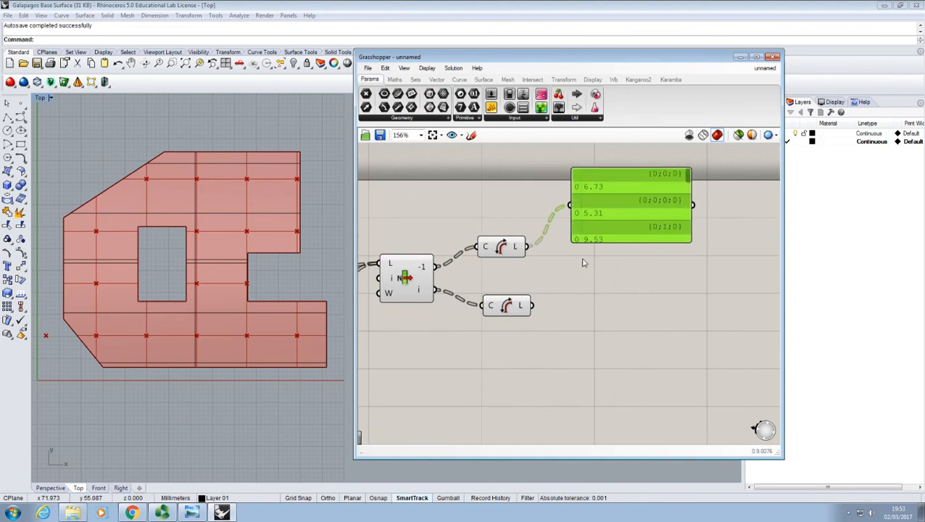
drag(630, 242, 633, 261)
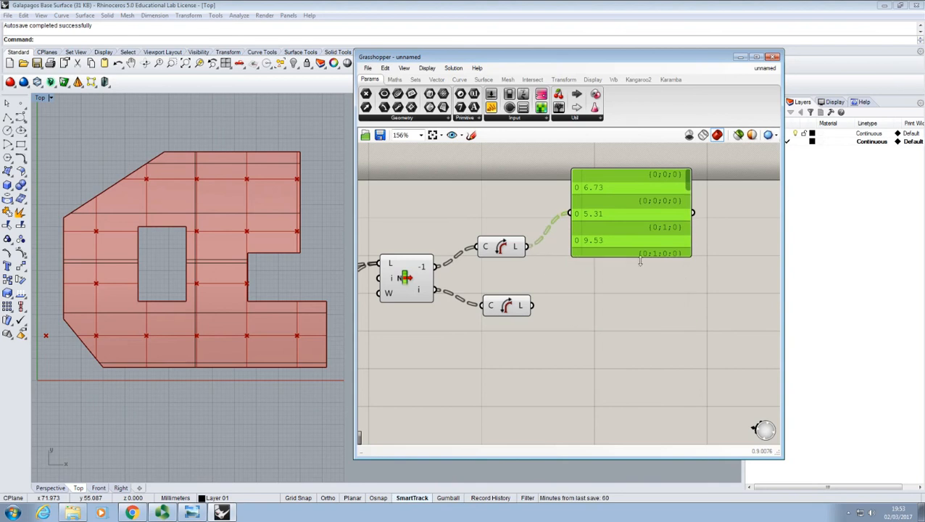
key(Delete)
right_drag(546, 268, 585, 255)
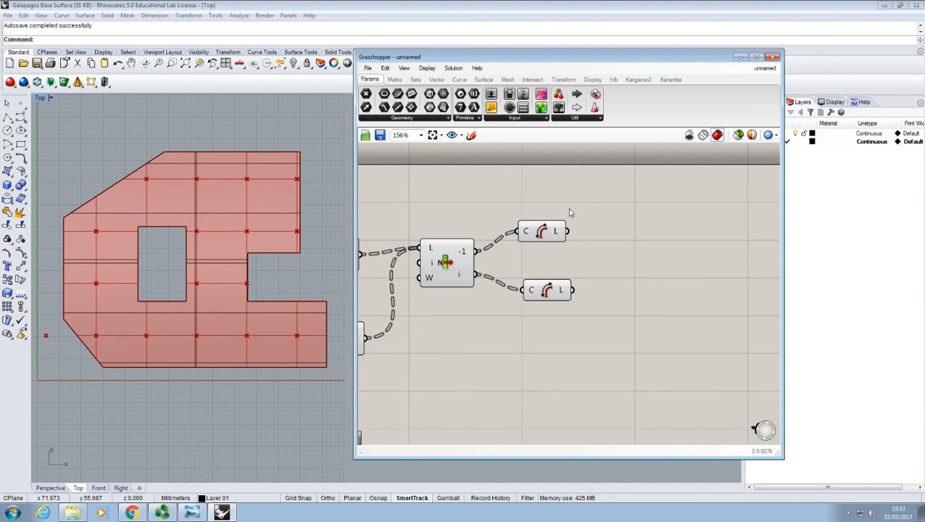
- Add a number slider set to 3.00 just above the two Length components
right_drag(636, 261, 584, 281)
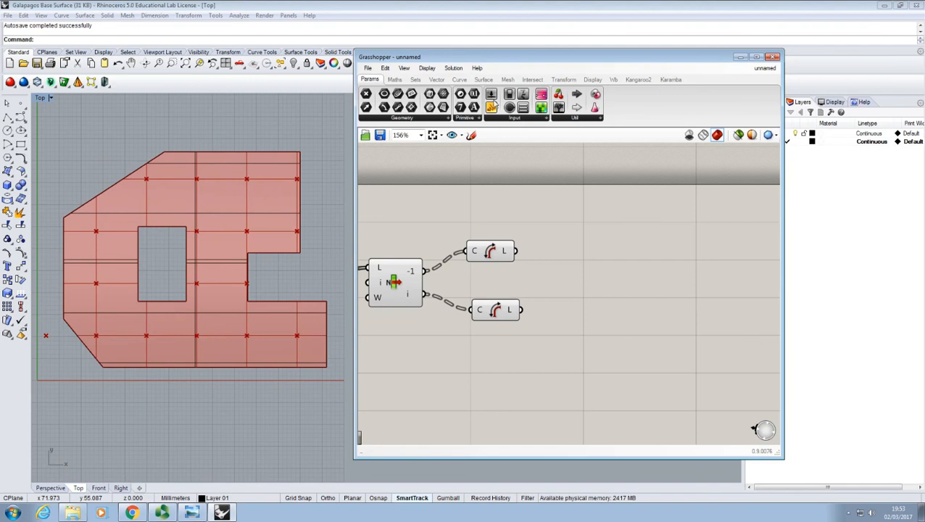
double_click(516, 200)
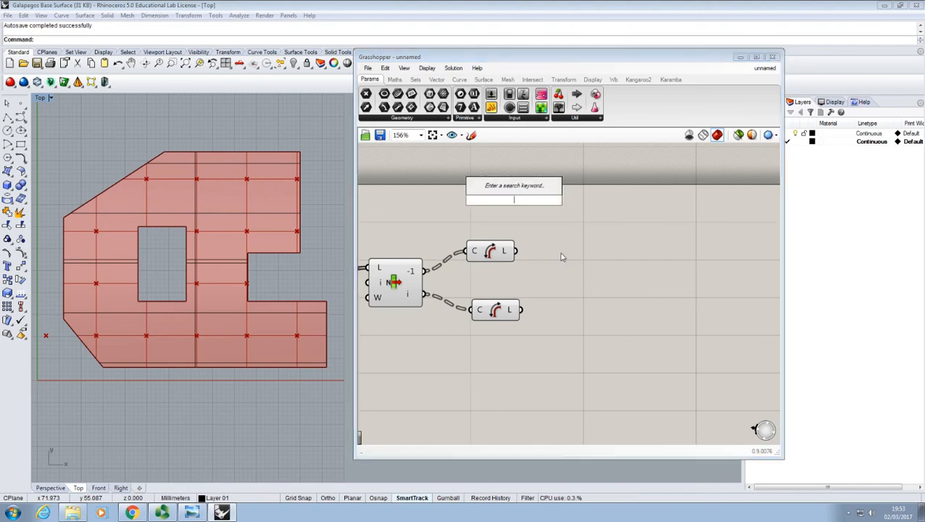
text(3.00)
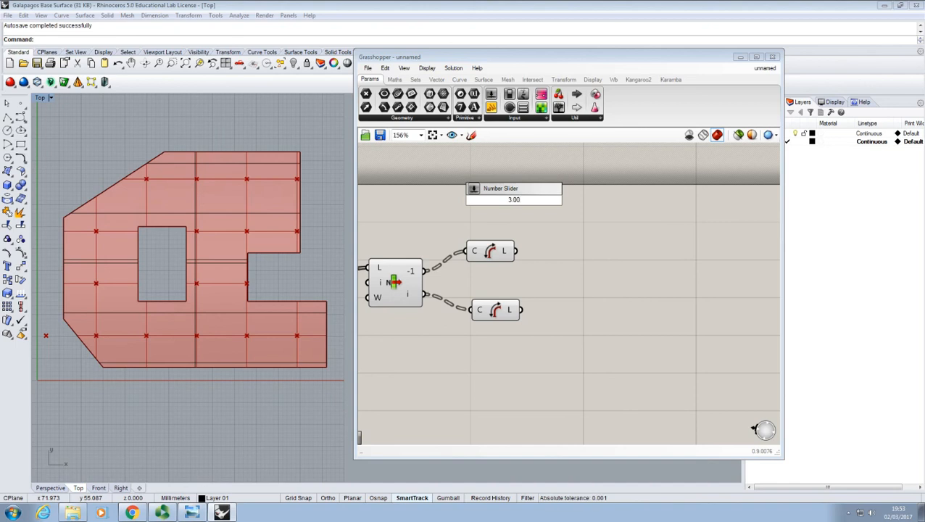
key(Return)
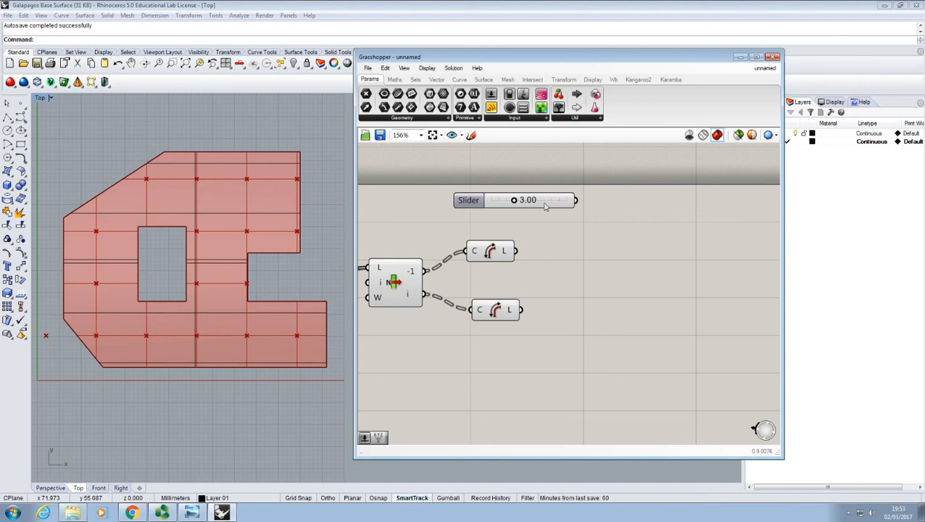
mouse_move(549, 208)
mouse_down()
mouse_move(536, 207)
mouse_move(549, 205)
mouse_up()
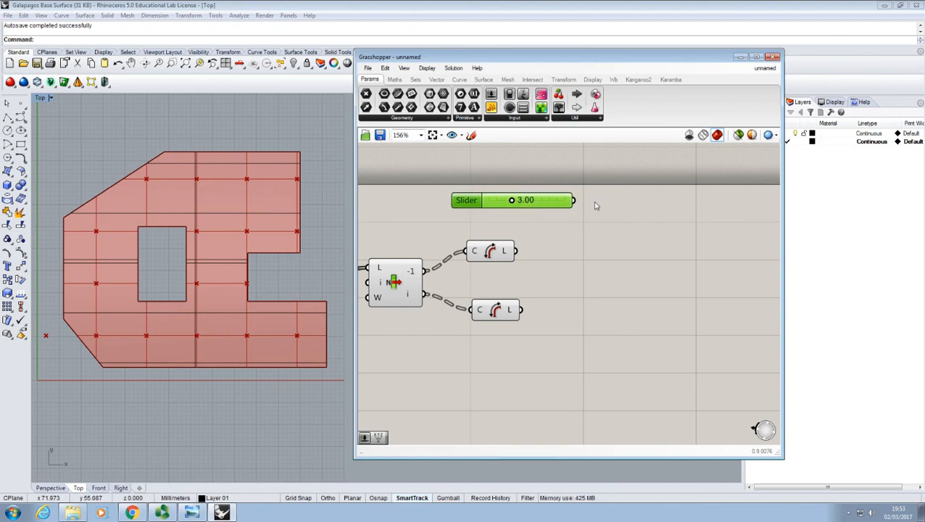
click(575, 241)
- Align the two Length components one above the other, slightly farther from the List Item
drag(497, 311, 501, 312)
drag(495, 252, 503, 247)
click(543, 258)
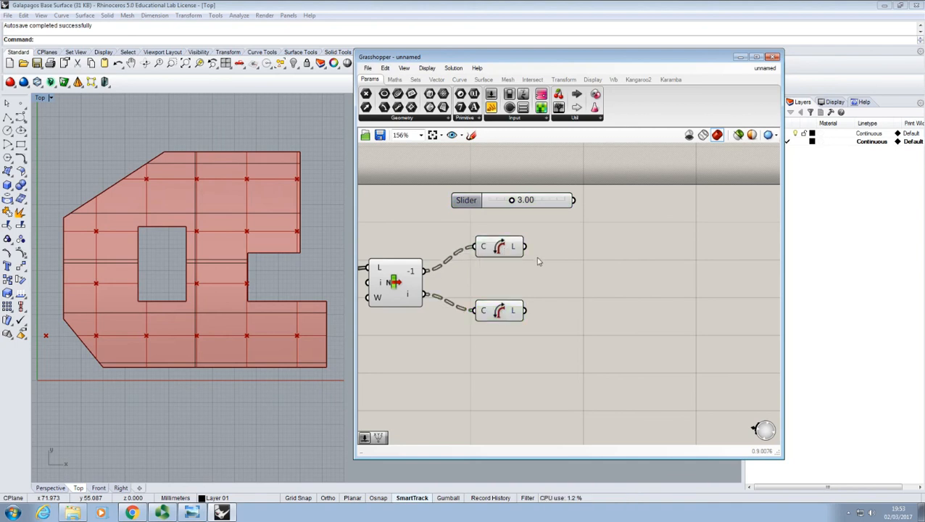
- Place a Larger Than component, feed the upper Length into A and the 3.00 slider into B, and shift the slider away from it
mouse_move(516, 249)
mouse_move(517, 249)
mouse_move(535, 205)
click(395, 80)
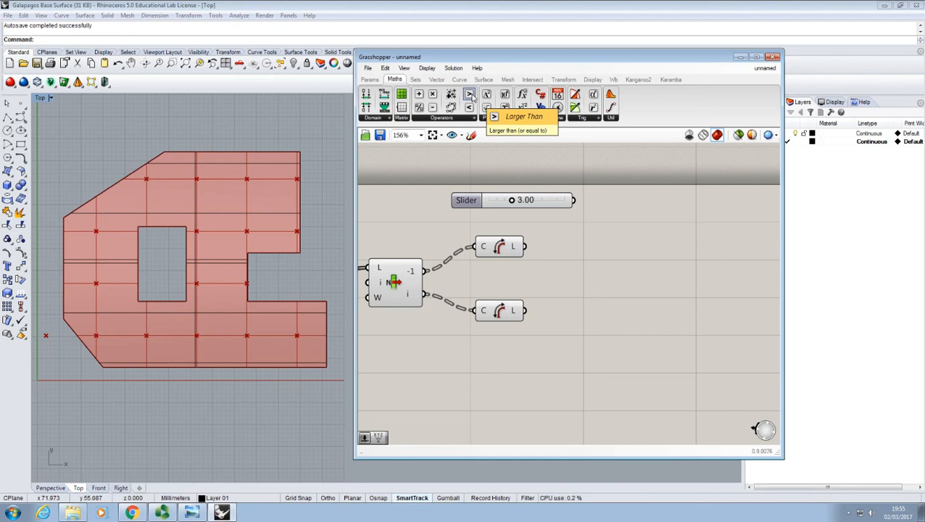
drag(470, 96, 616, 248)
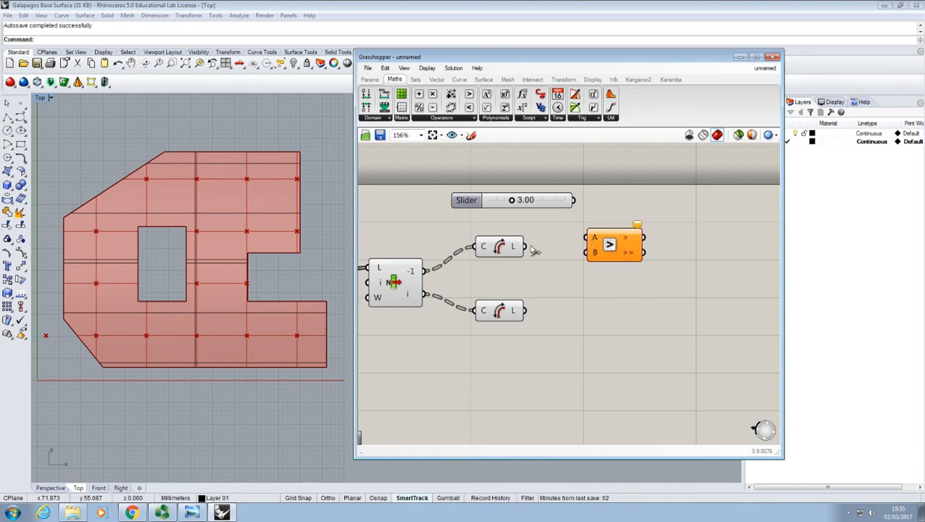
drag(533, 250, 624, 240)
mouse_move(515, 248)
click(572, 247)
drag(577, 203, 599, 248)
drag(487, 200, 440, 203)
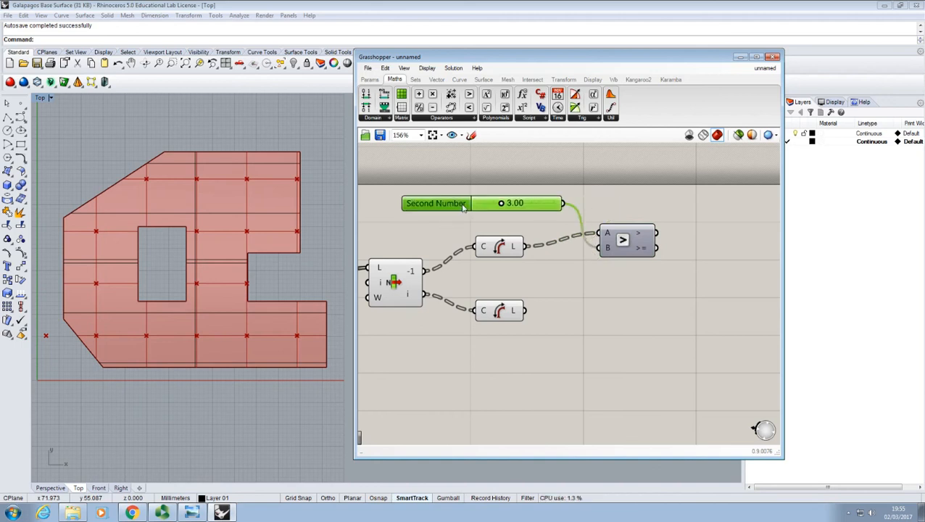
- Inspect the Larger Than component's > output in an enlarged panel and delete the panel
click(628, 276)
right_drag(632, 276, 562, 274)
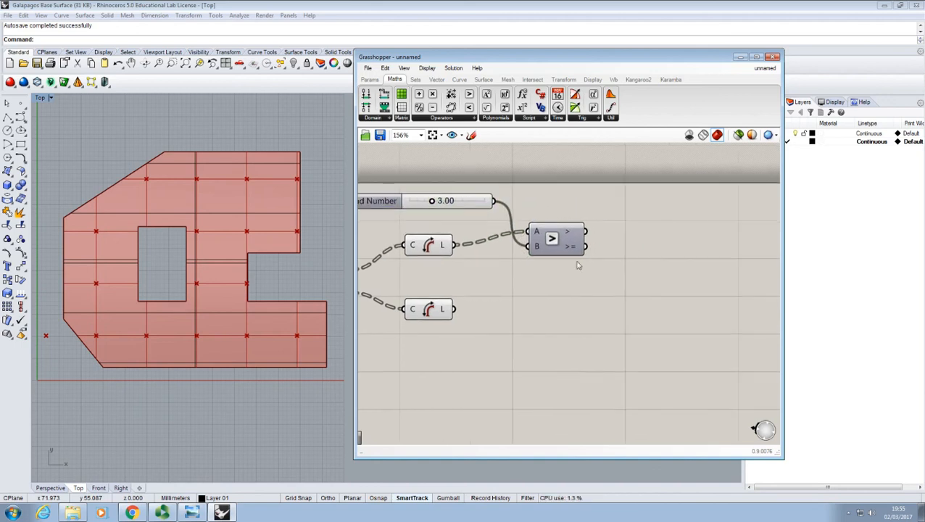
mouse_move(570, 231)
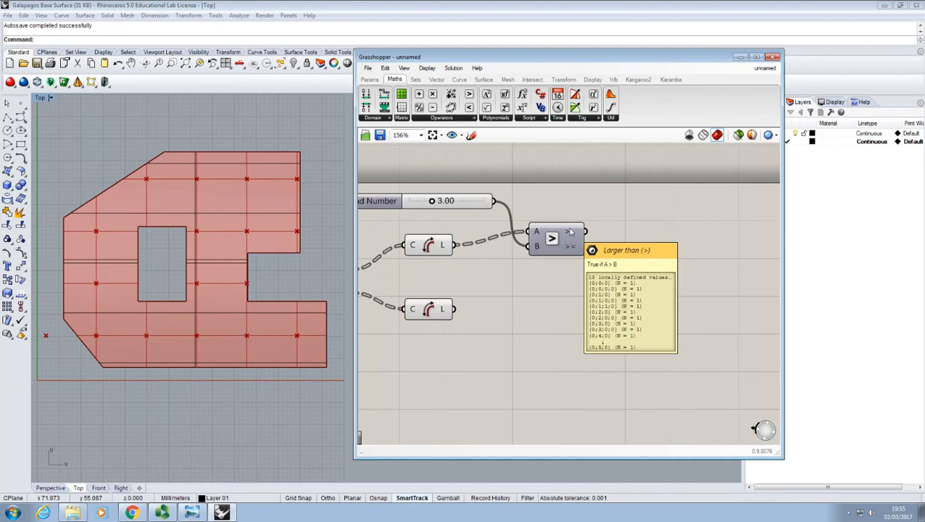
click(369, 80)
drag(491, 107, 671, 227)
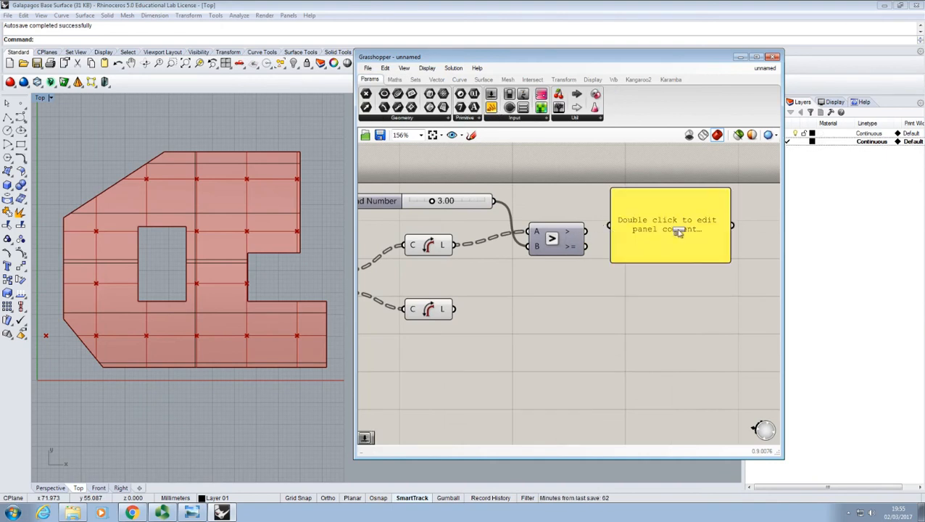
drag(585, 232, 611, 226)
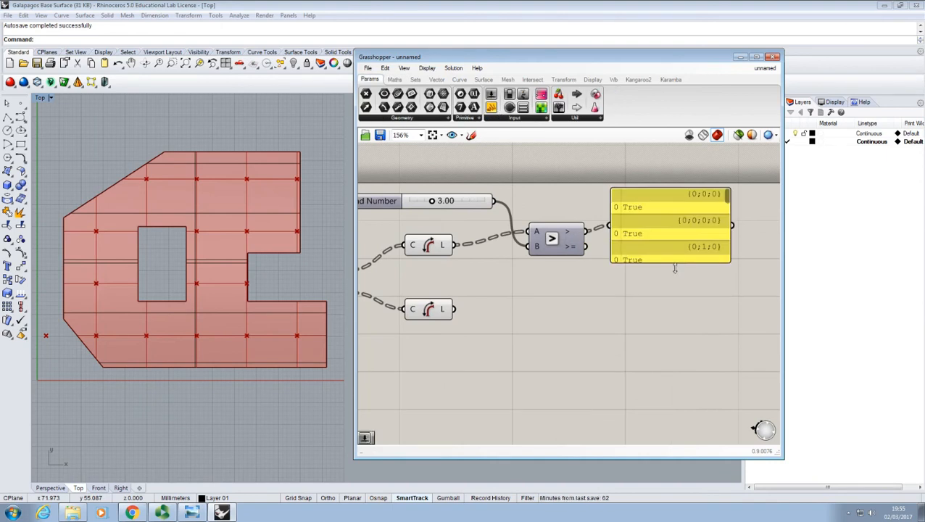
drag(677, 263, 675, 355)
scroll(723, 275, down, 5)
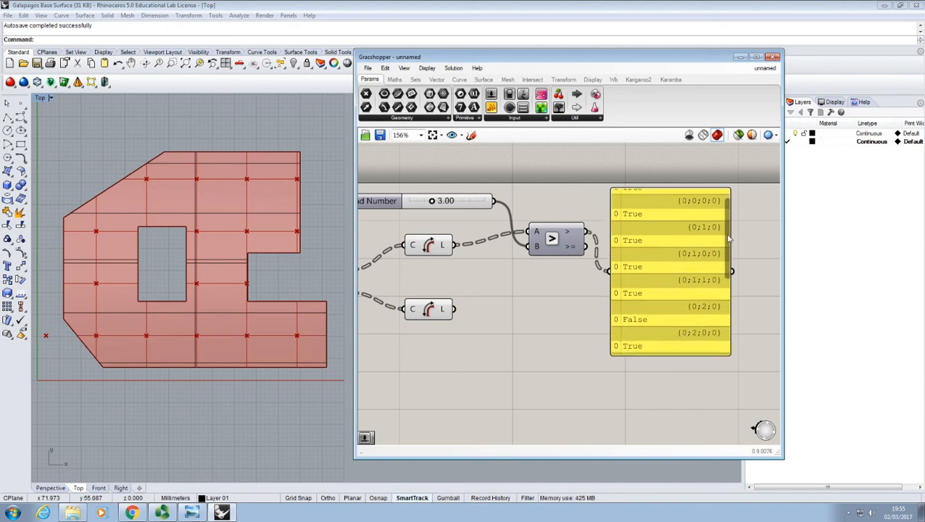
drag(727, 284, 719, 256)
click(727, 230)
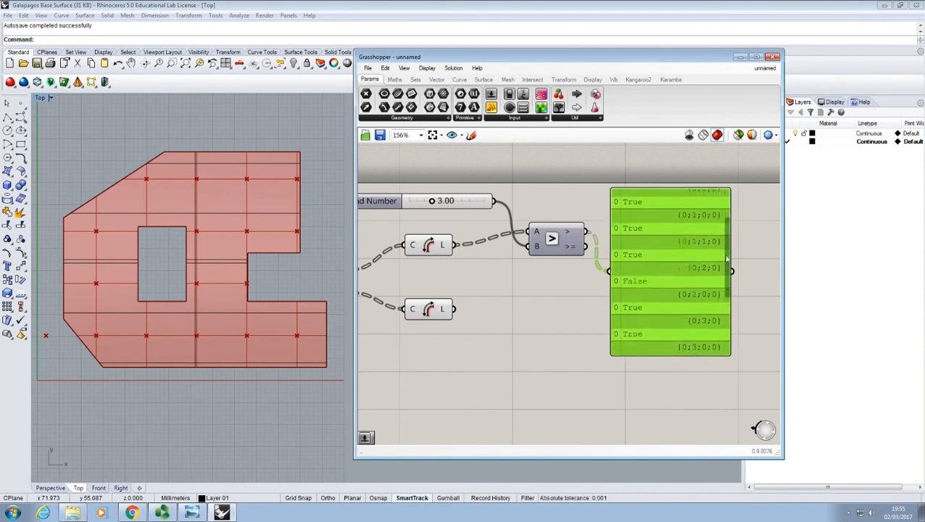
click(773, 280)
click(641, 278)
key(Delete)
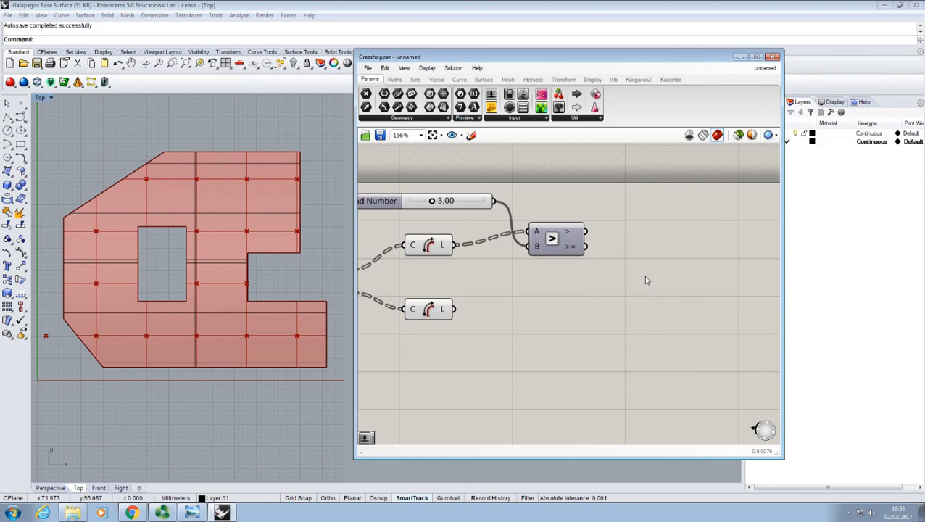
- Add a second Larger Than component below the first, with the lower Length in A and the 3.00 slider in B
right_drag(567, 271, 649, 282)
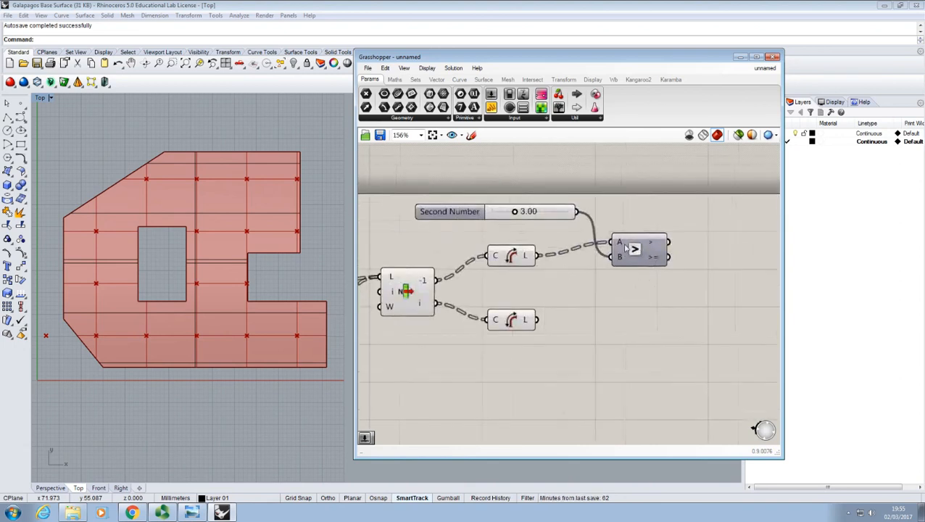
mouse_move(620, 247)
click(493, 321)
click(606, 320)
click(395, 79)
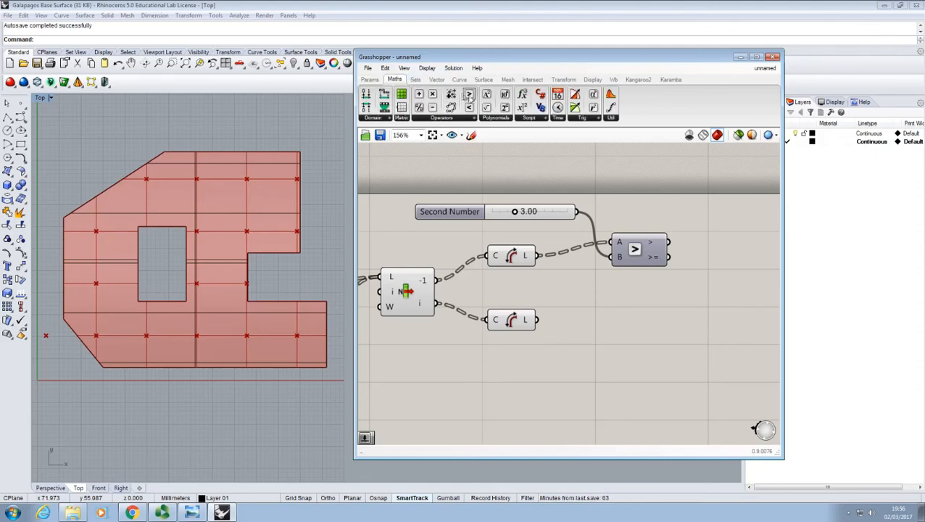
drag(645, 320, 646, 320)
drag(537, 320, 606, 311)
drag(576, 211, 606, 326)
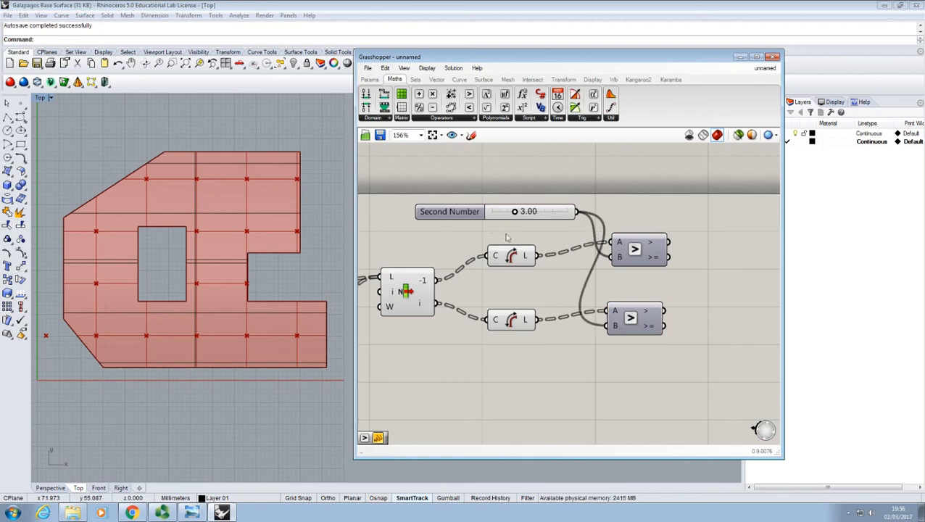
- Rename the number slider feeding both Larger Than components as Cantilever Limit
click(449, 211)
right_click(450, 211)
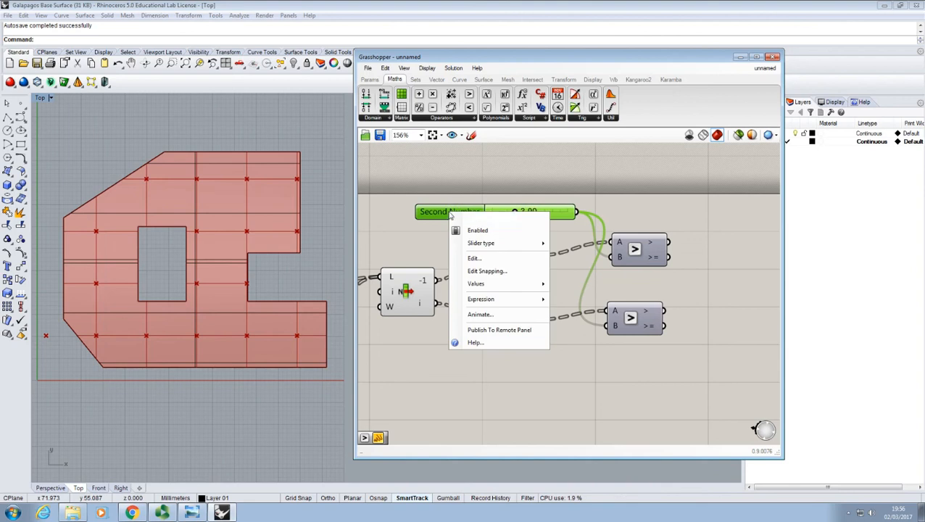
text(Can)
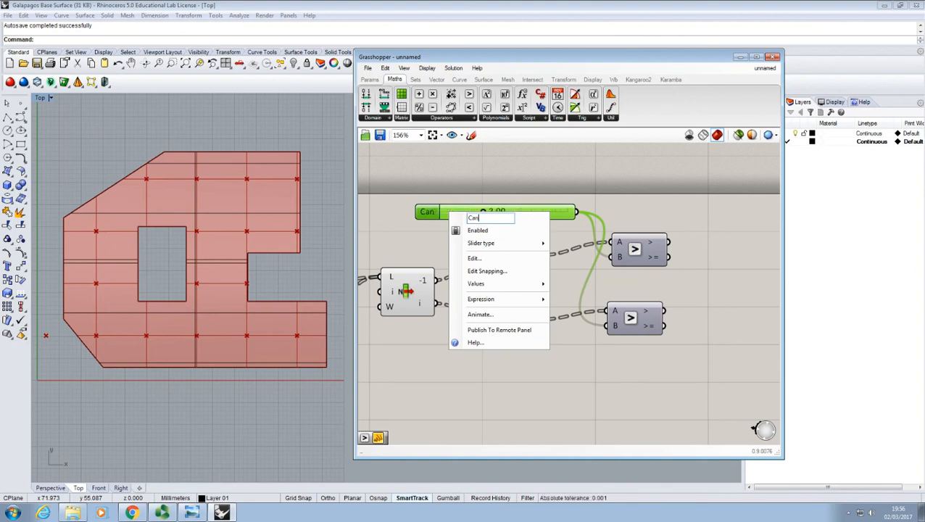
text(tilever Li)
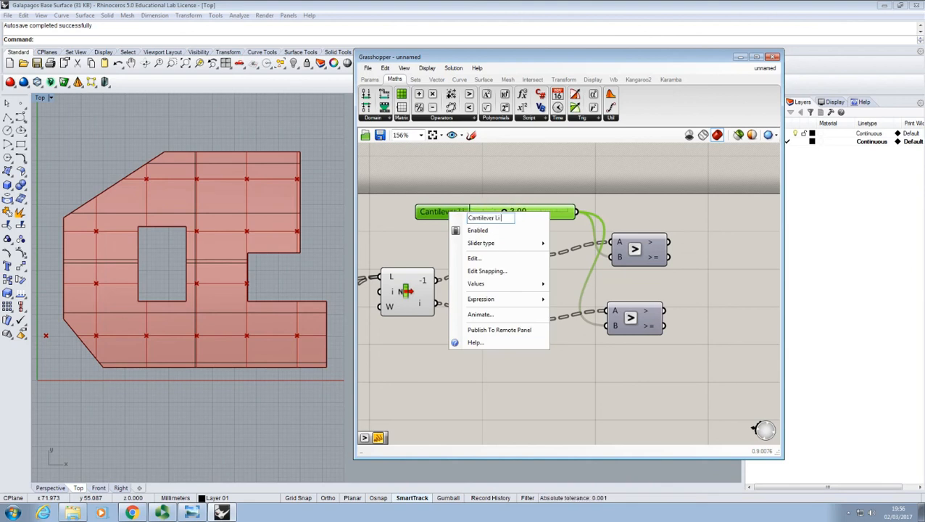
text(mit)
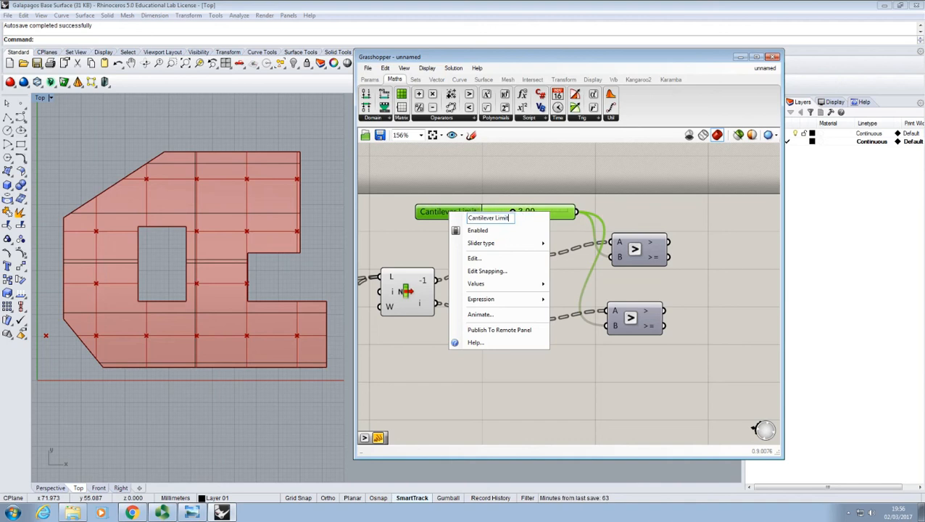
key(Return)
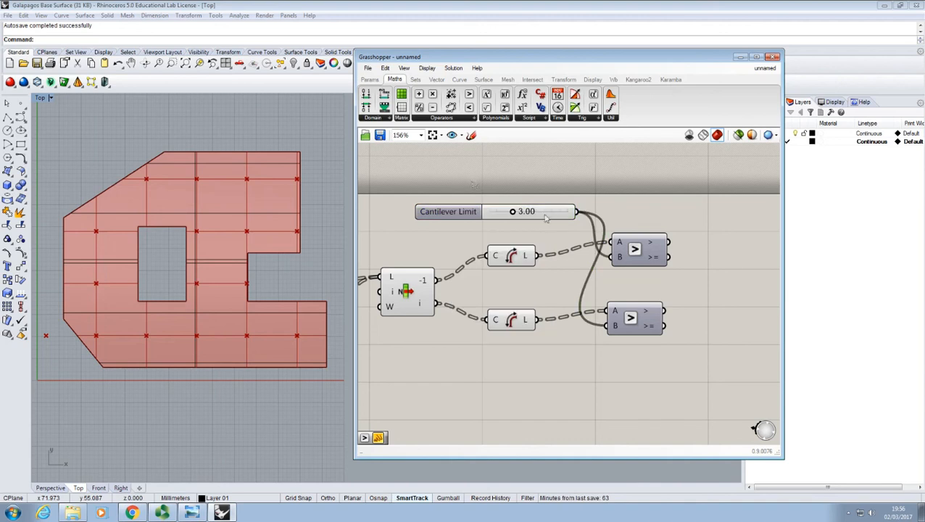
click(664, 276)
mouse_move(678, 258)
right_down()
mouse_move(620, 234)
mouse_move(672, 263)
right_up()
right_click(621, 238)
click(687, 225)
right_drag(588, 267, 593, 255)
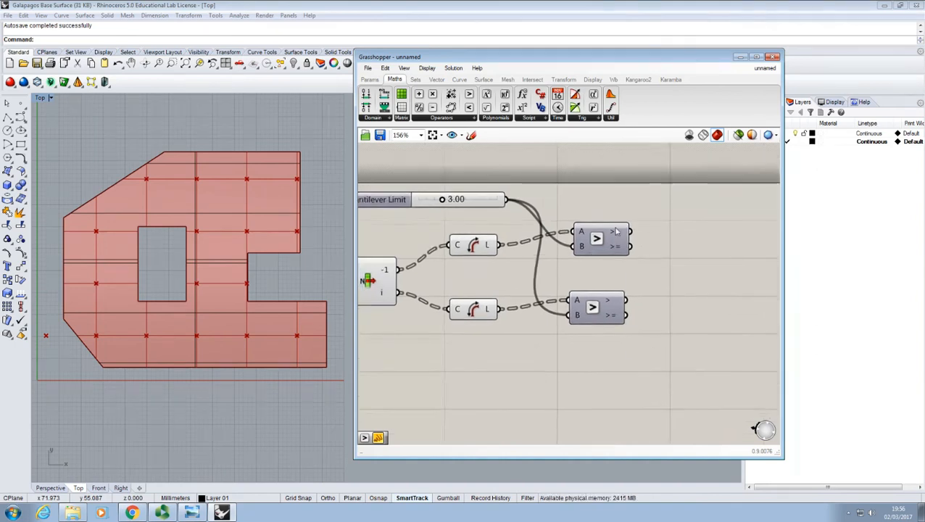
mouse_move(616, 230)
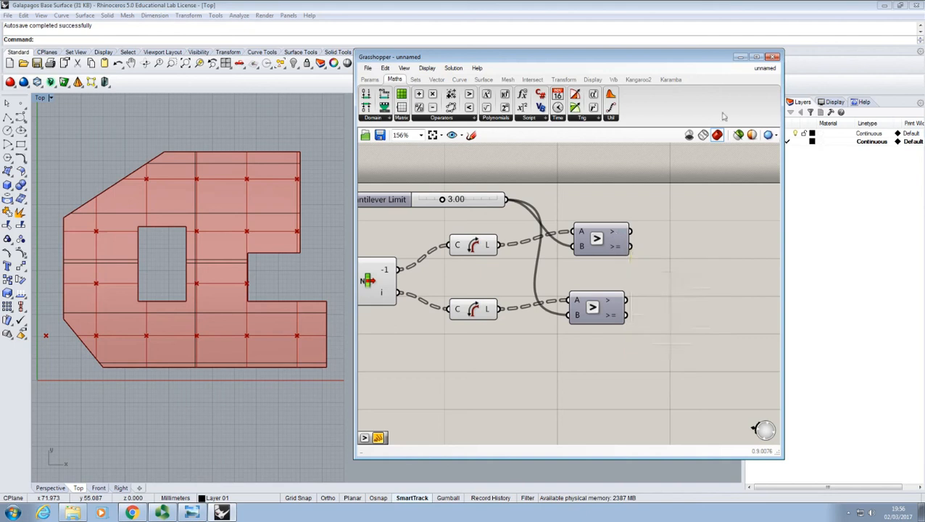
click(416, 80)
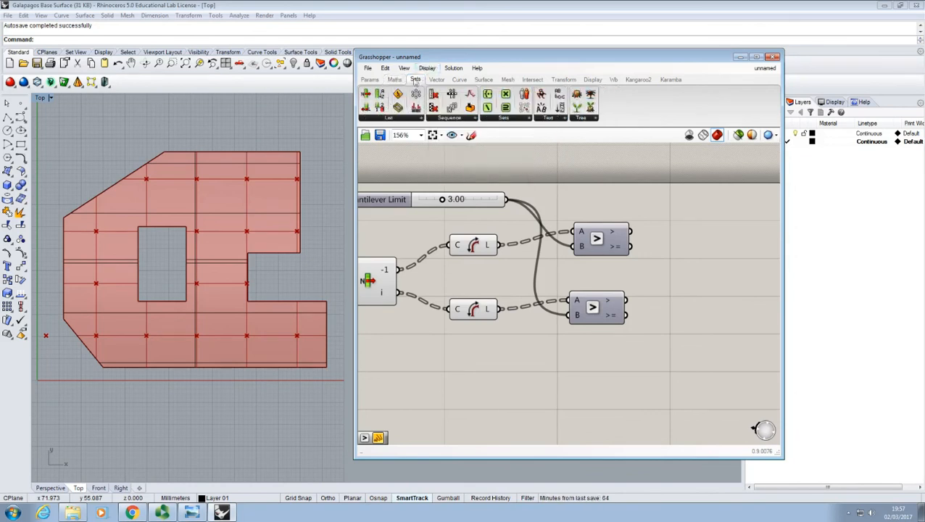
click(453, 119)
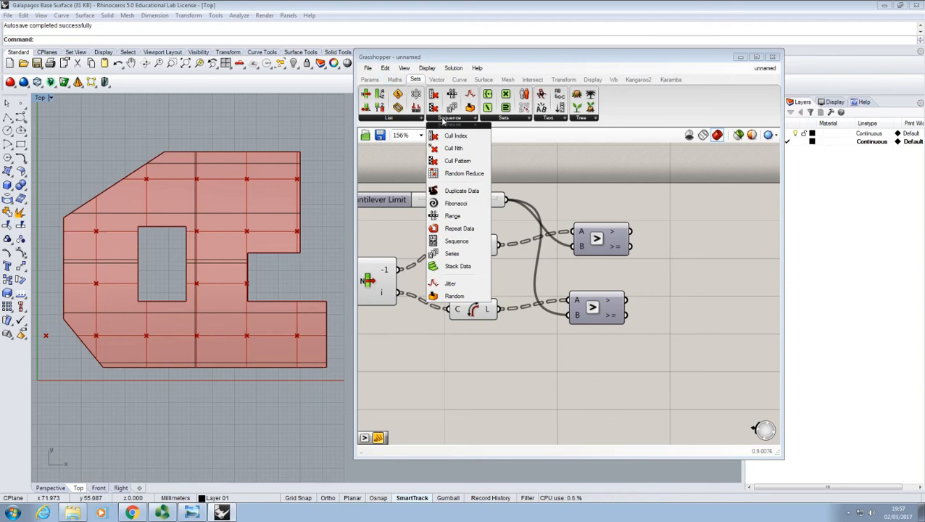
click(561, 142)
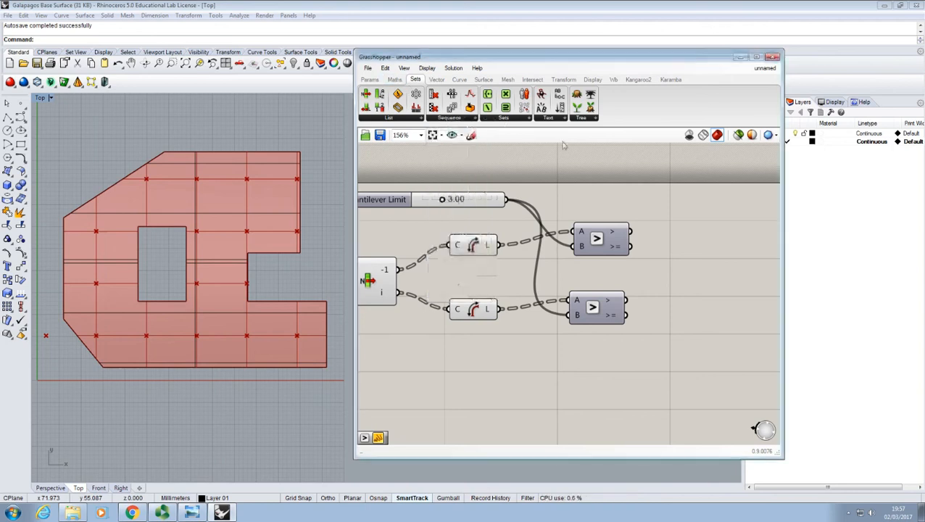
- Add a Dispatch component beyond the two Larger Than components on the Grasshopper canvas
click(509, 120)
click(410, 119)
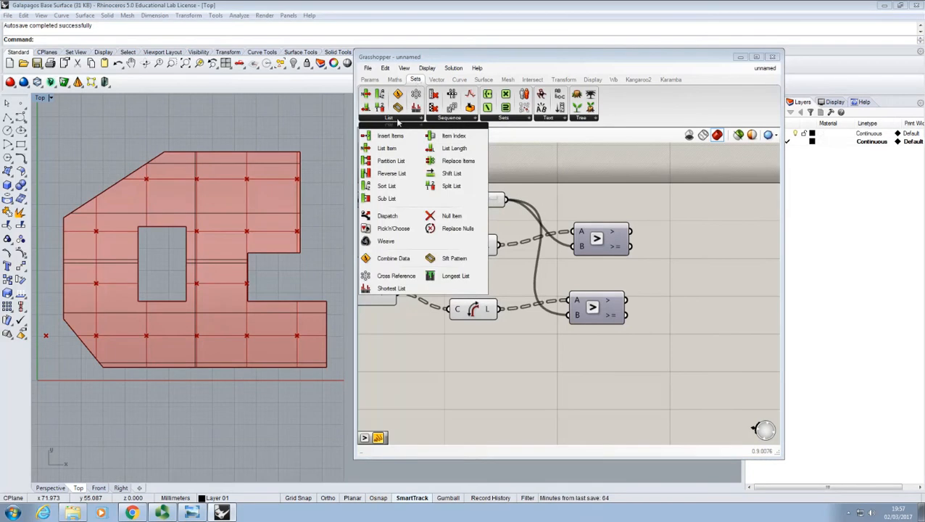
click(390, 219)
click(707, 230)
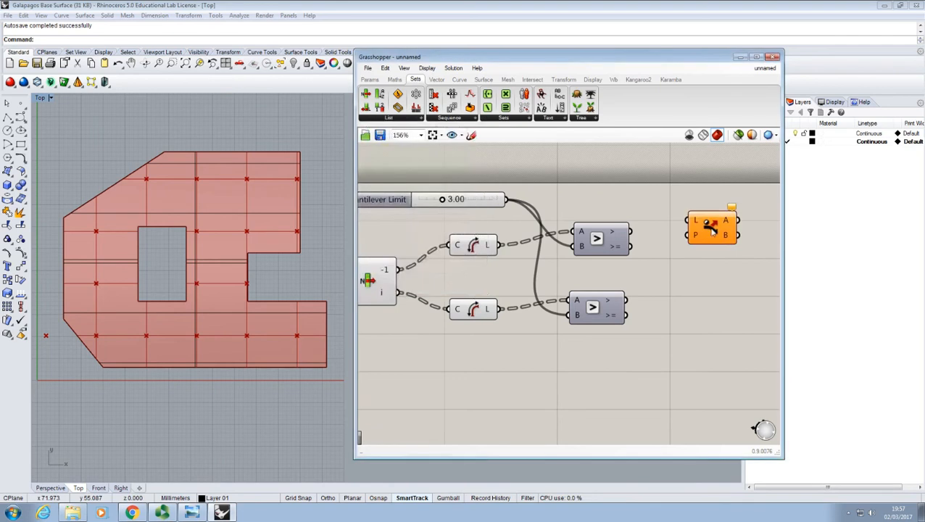
- Feed the List Item's -1 output into the Dispatch list input and place Dispatch level between the two Larger Than components
mouse_move(670, 268)
right_down()
mouse_move(657, 271)
mouse_move(675, 275)
right_up()
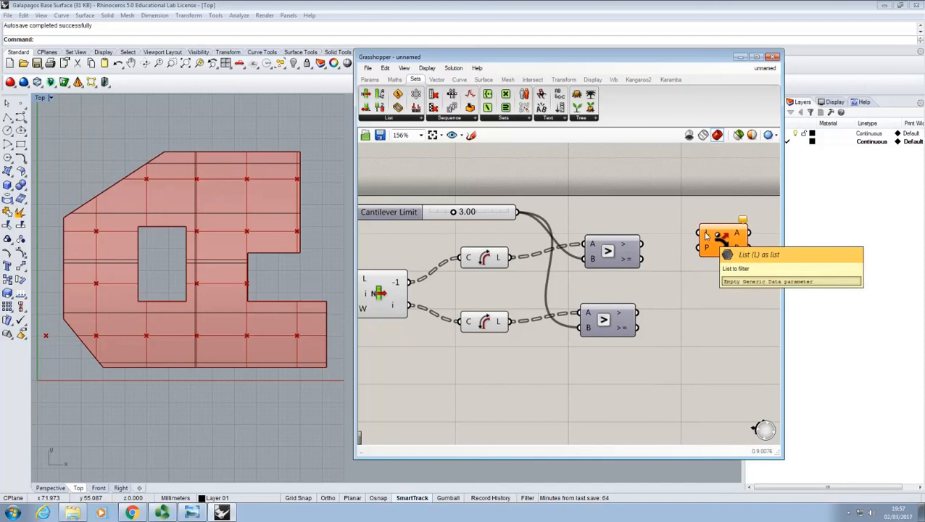
right_drag(634, 210, 657, 215)
scroll(541, 279, down, 1)
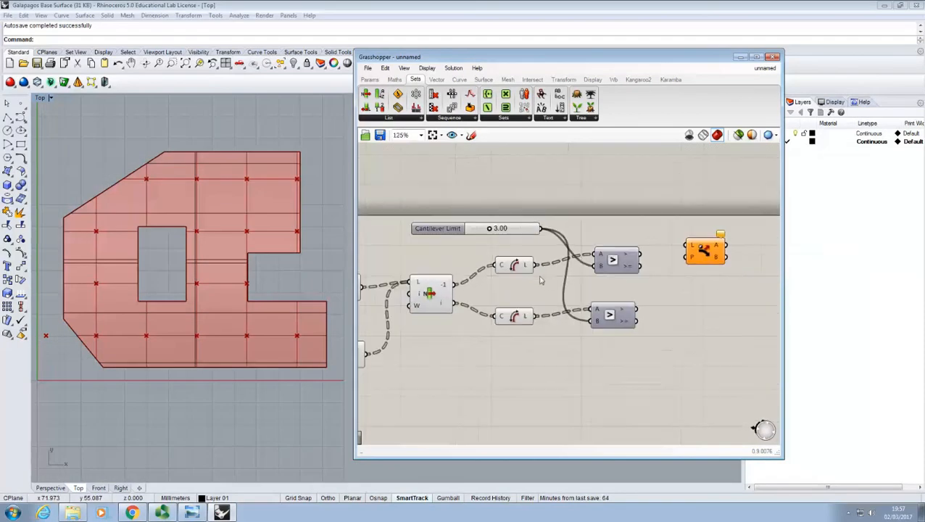
click(437, 292)
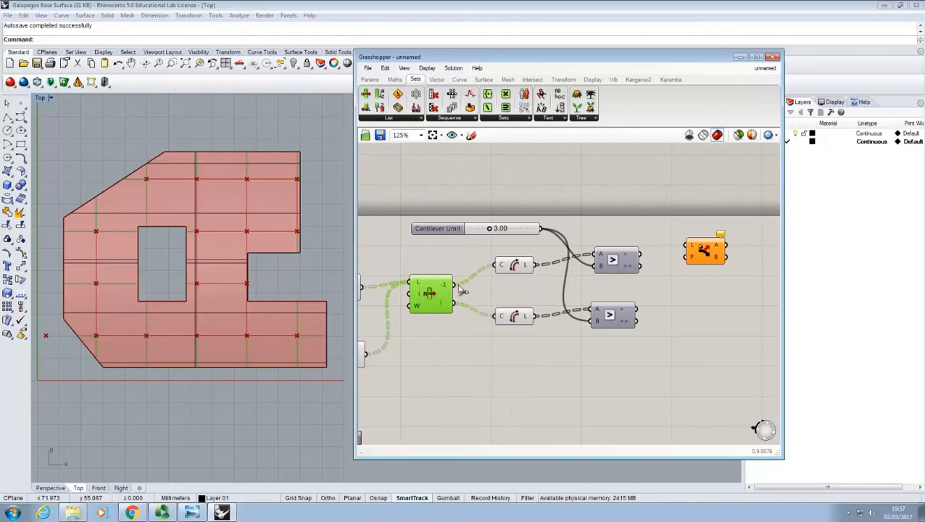
drag(457, 286, 701, 290)
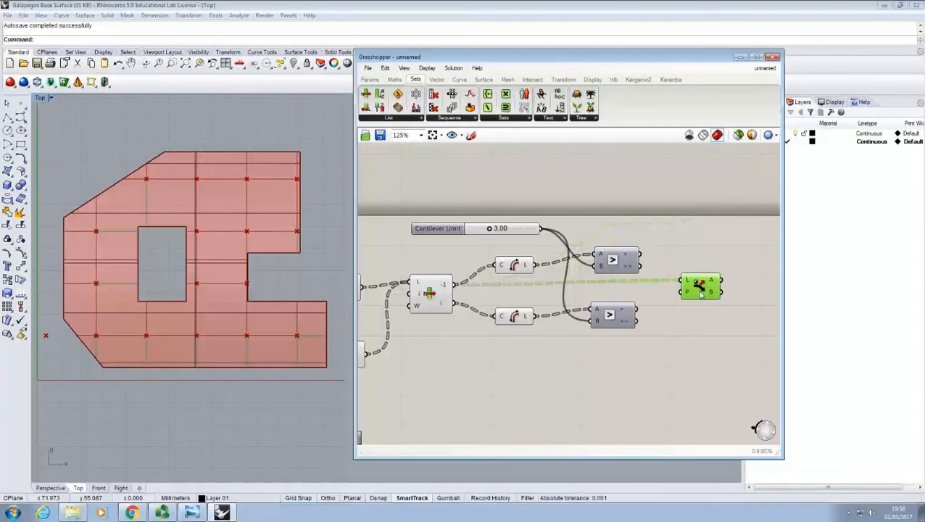
click(657, 310)
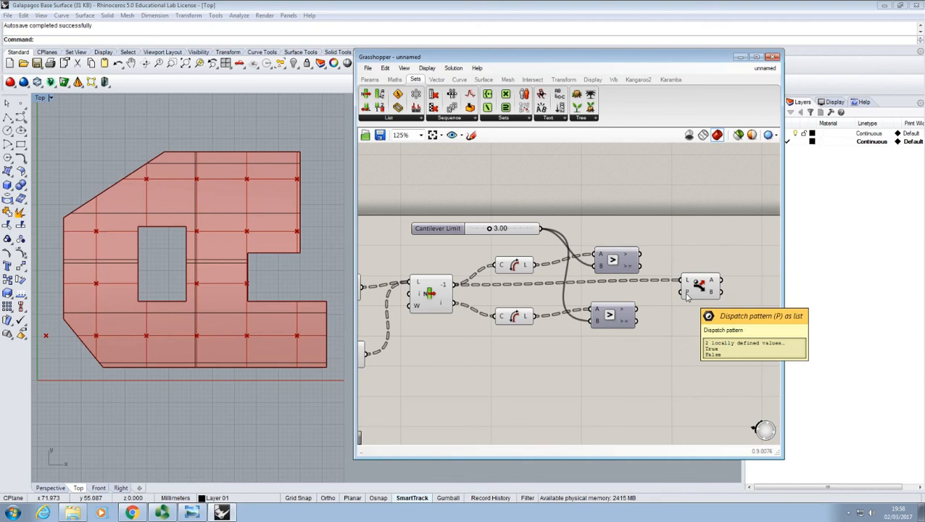
- Connect the upper Larger Than component's > result to the Dispatch pattern input
right_drag(712, 280, 657, 265)
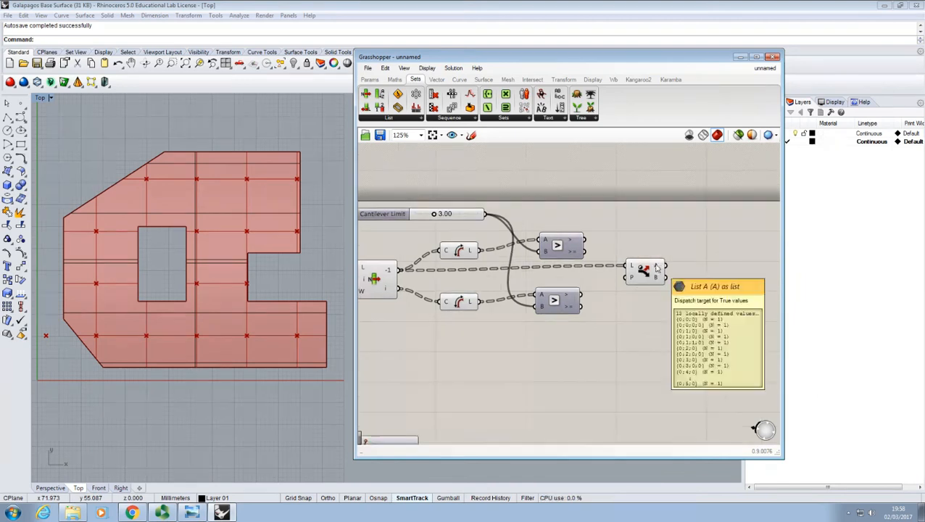
mouse_move(572, 243)
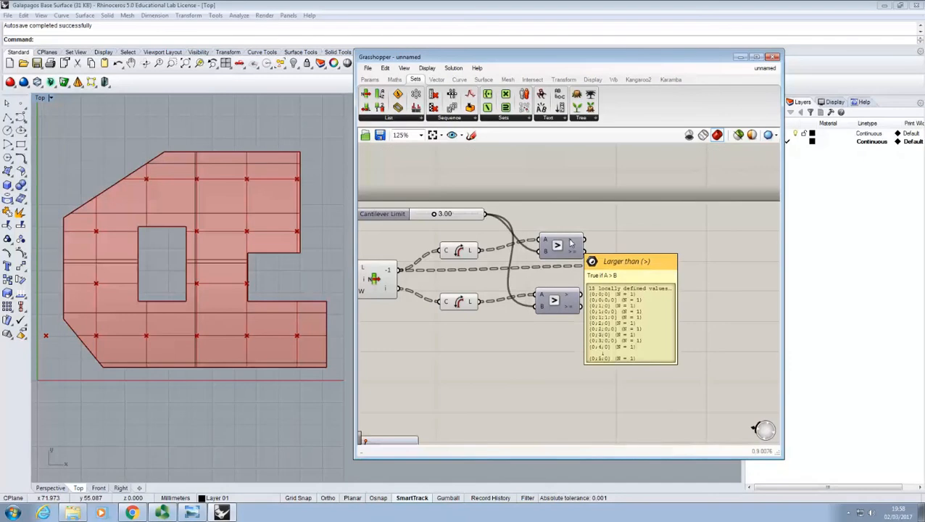
drag(584, 240, 627, 279)
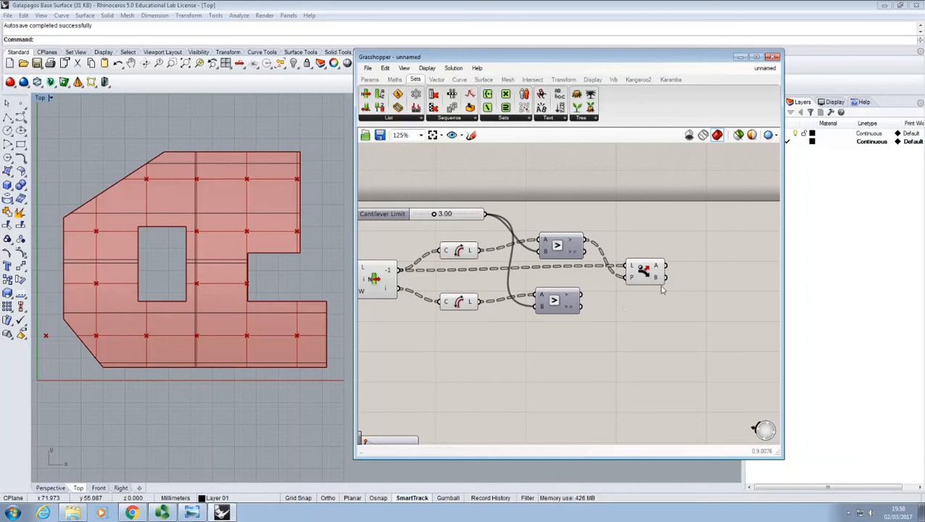
mouse_move(657, 267)
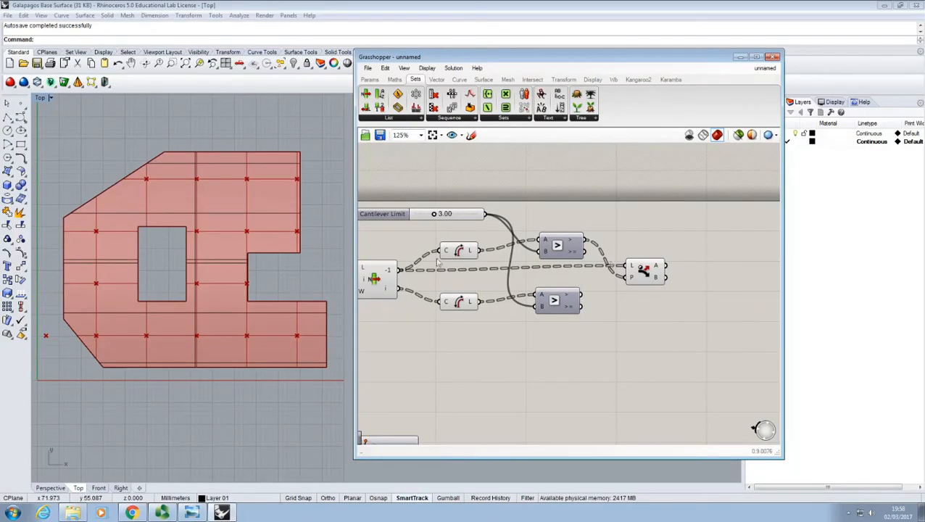
- Check the List Item and Dispatch outputs, and move Dispatch slightly farther from the Larger Than components
click(382, 280)
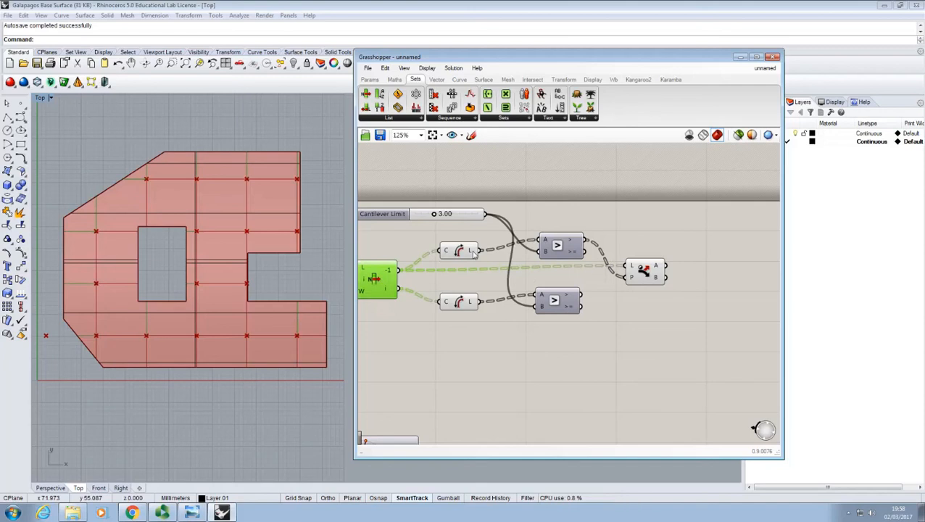
click(455, 216)
click(517, 264)
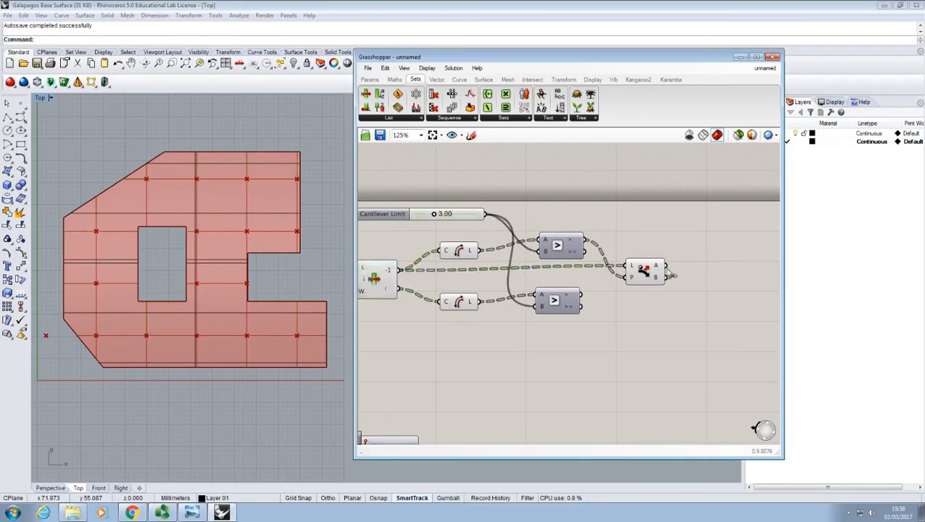
mouse_move(657, 268)
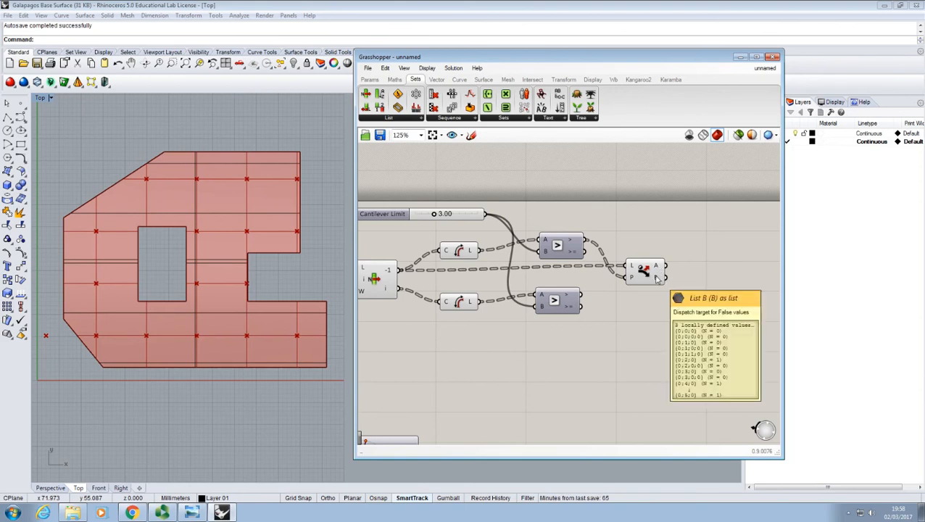
drag(647, 277, 668, 272)
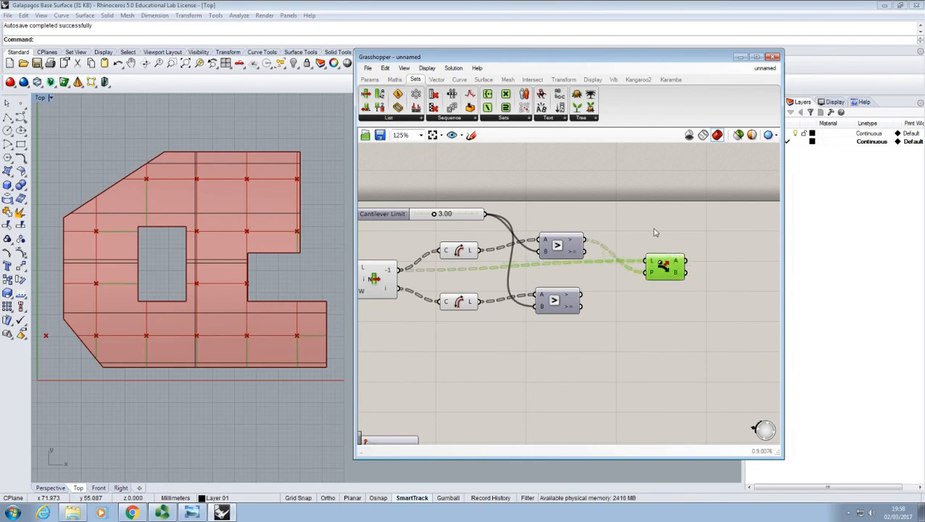
click(691, 247)
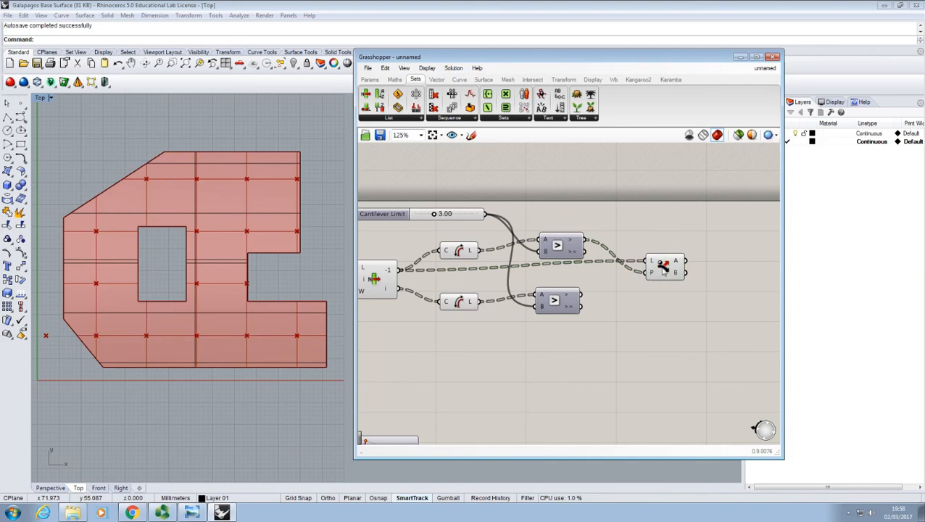
click(666, 280)
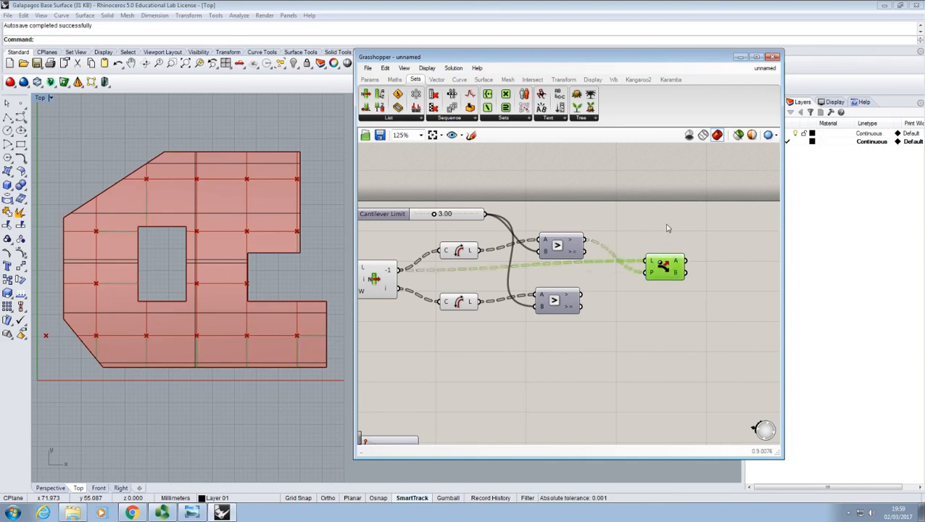
click(668, 228)
- Add a Curve parameter after Dispatch and connect it to Dispatch output A
right_drag(691, 234, 638, 254)
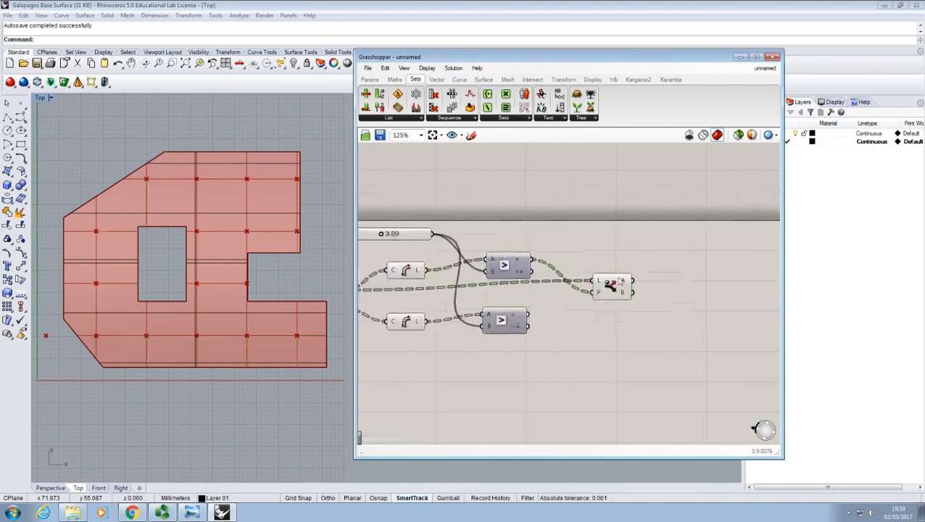
click(370, 79)
drag(397, 95, 654, 273)
click(666, 272)
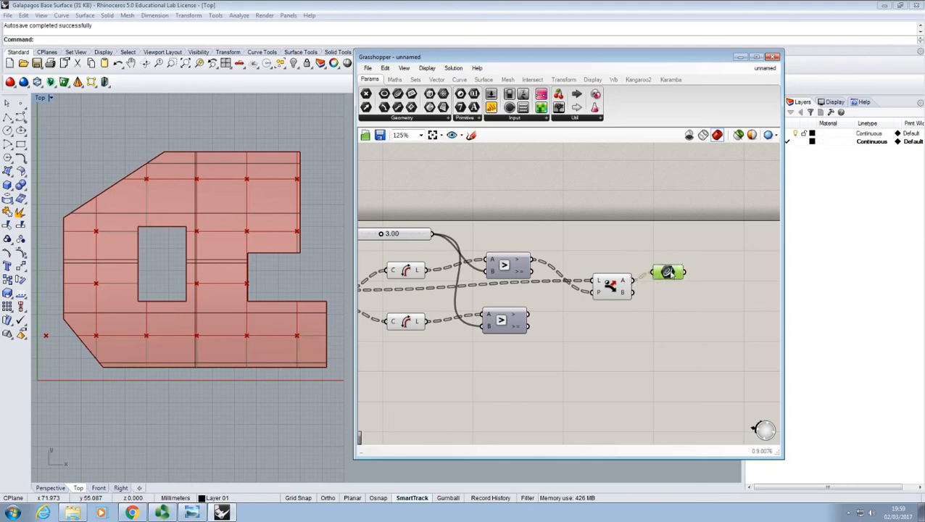
- Examine the over-limit curves held by the new Curve parameter in the Top viewport, up close beside the plan's notch
mouse_move(669, 273)
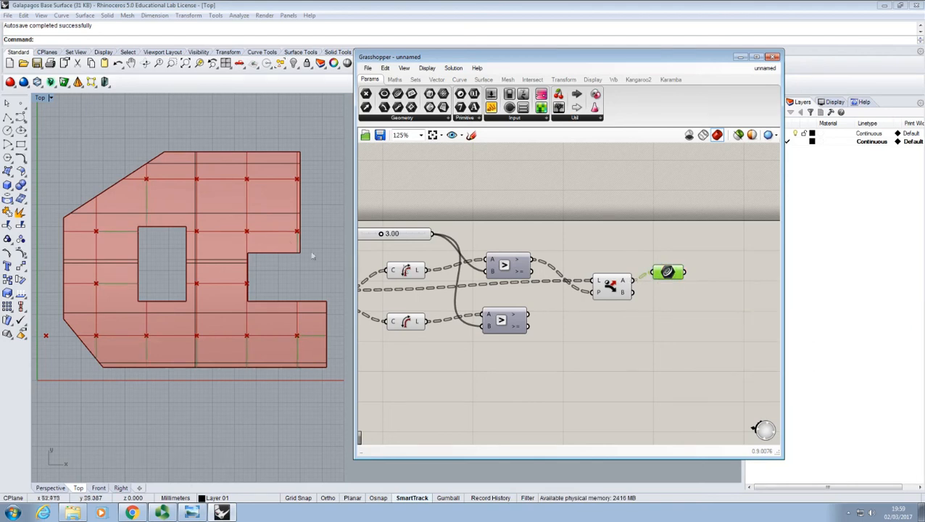
mouse_move(305, 245)
right_down()
mouse_move(290, 256)
mouse_move(297, 247)
right_up()
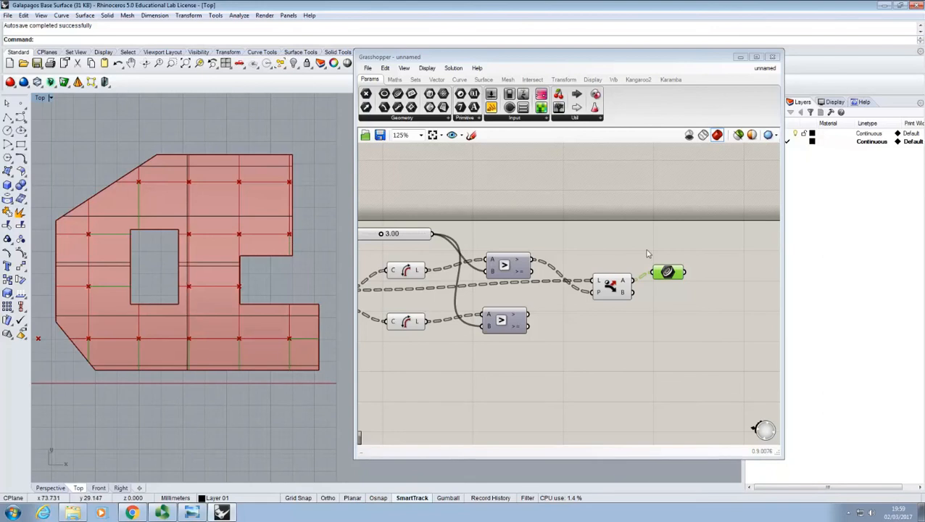
click(605, 291)
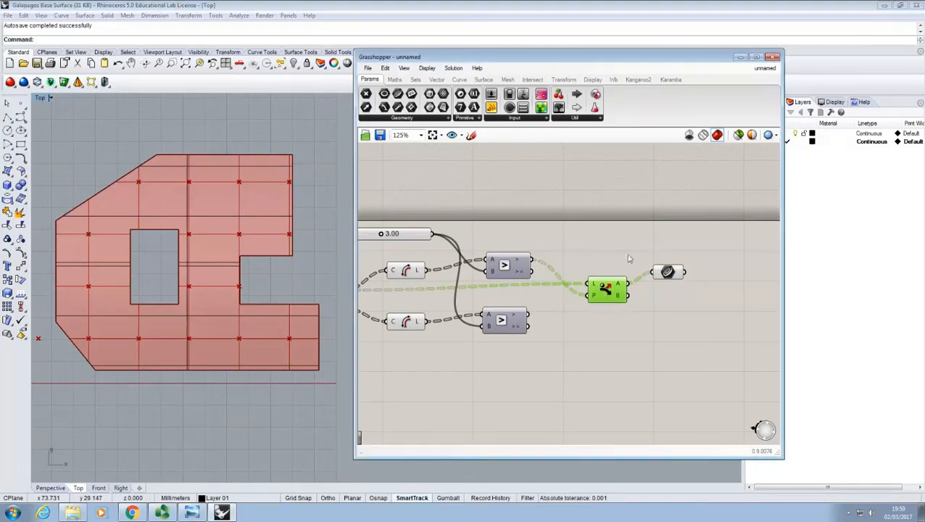
click(668, 271)
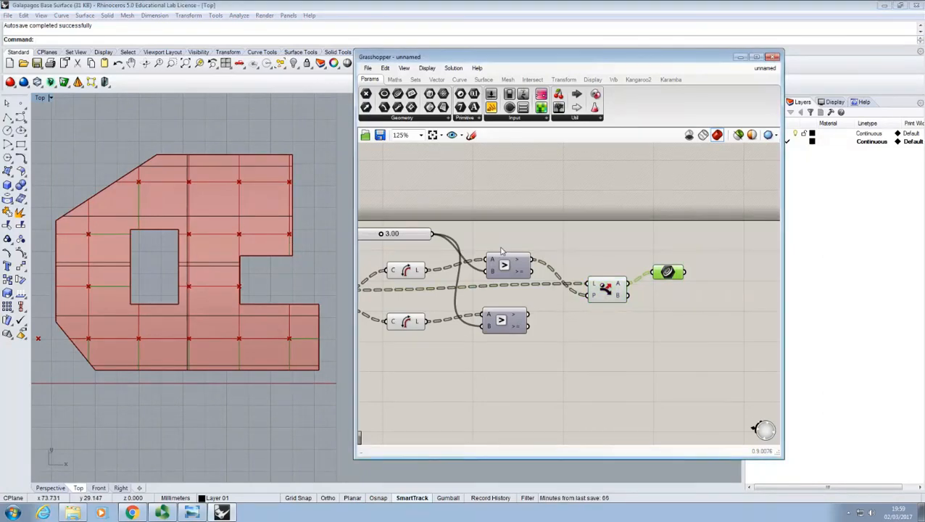
right_drag(572, 258, 553, 247)
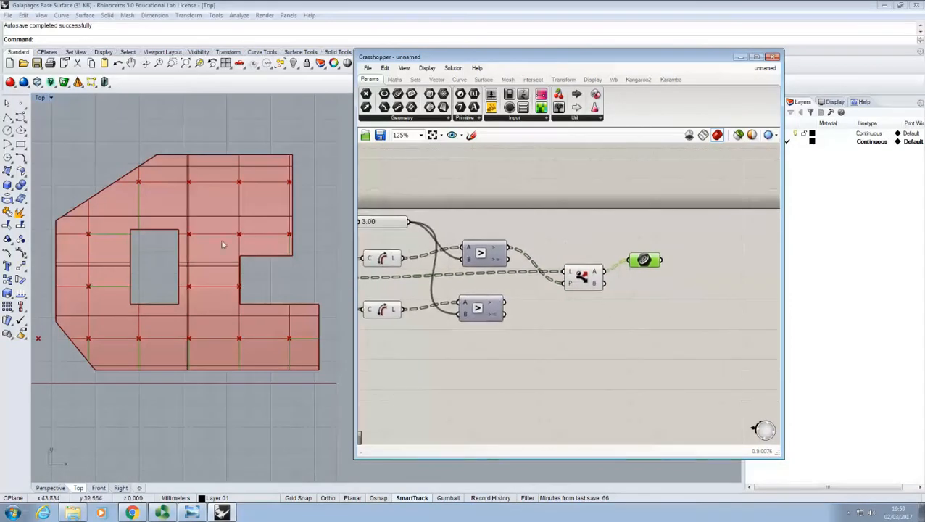
scroll(223, 244, up, 8)
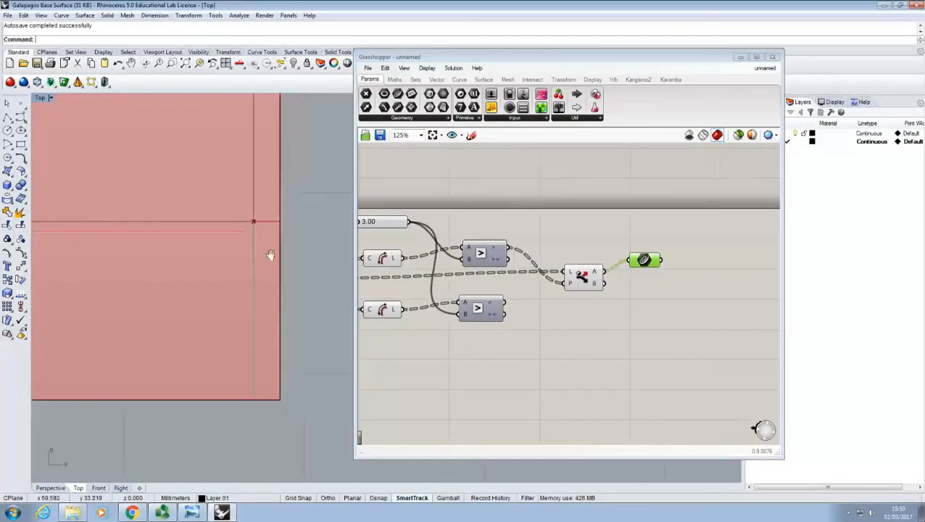
right_drag(270, 254, 260, 251)
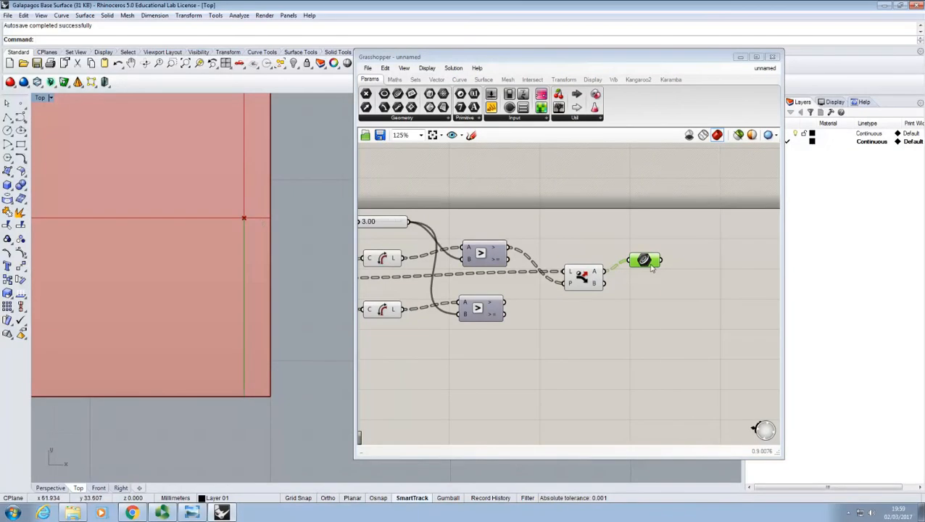
scroll(654, 278, down, 3)
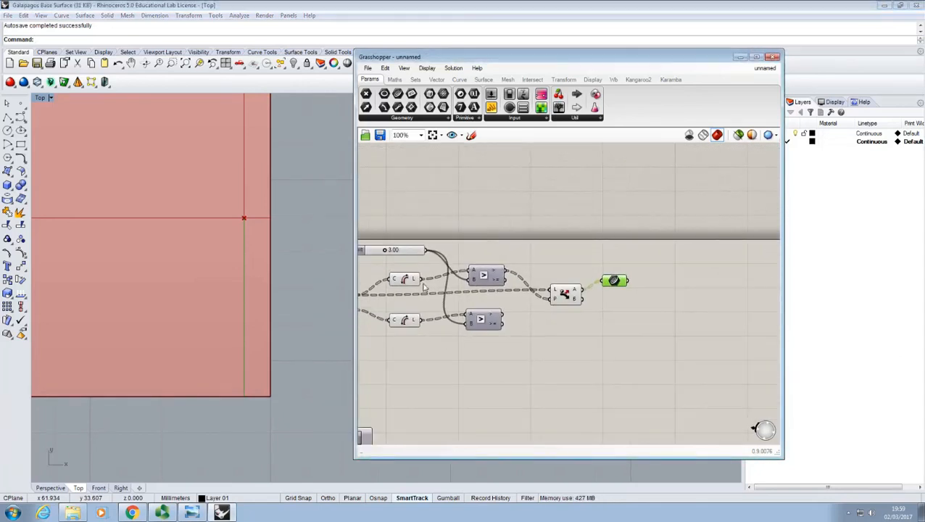
- Add an End Points component and connect the Curve parameter to its curve input
scroll(534, 295, down, 2)
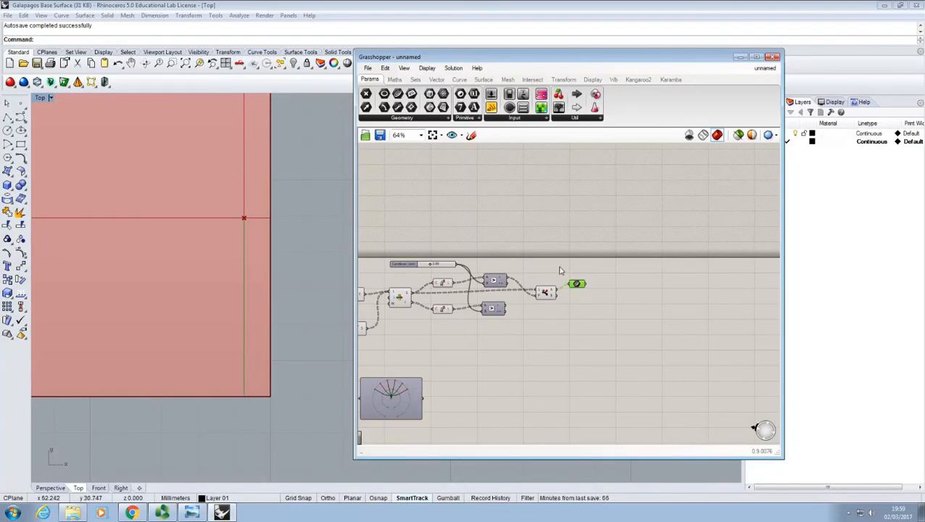
scroll(559, 272, up, 4)
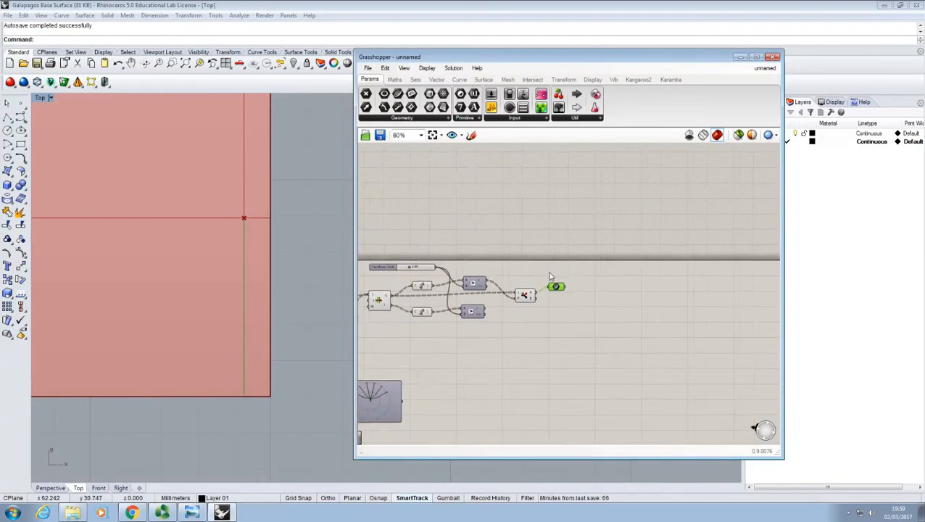
click(458, 80)
click(406, 119)
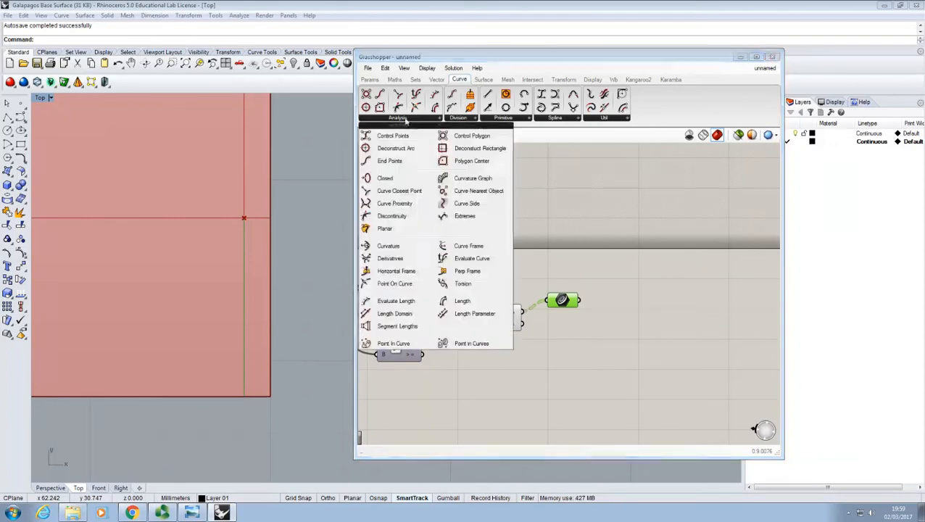
click(386, 165)
click(627, 302)
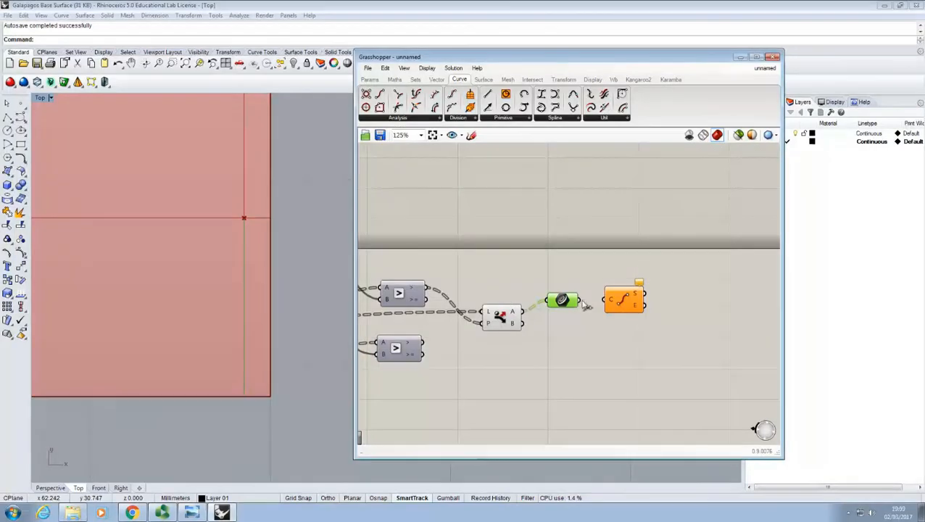
drag(582, 302, 605, 300)
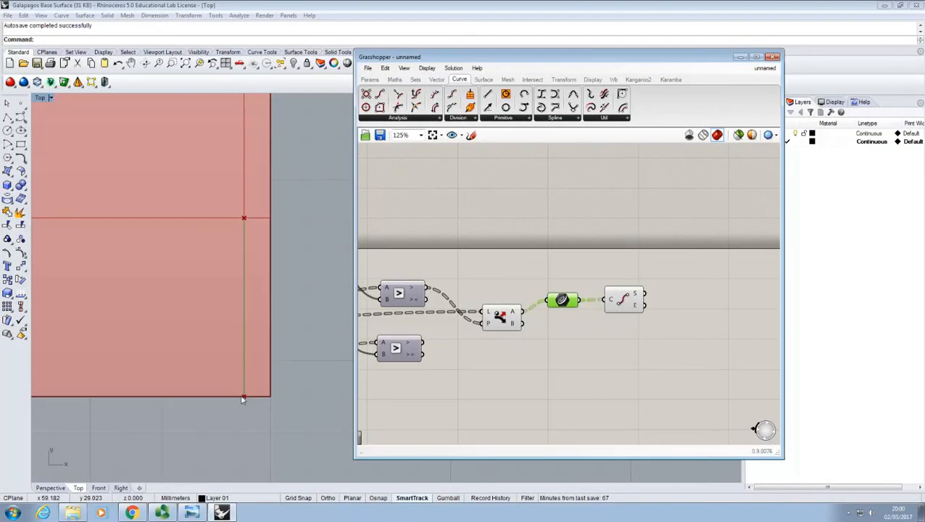
- Highlight the End Points component's output and check the points on the surface edge in the Top viewport
scroll(248, 396, down, 4)
scroll(419, 342, up, 5)
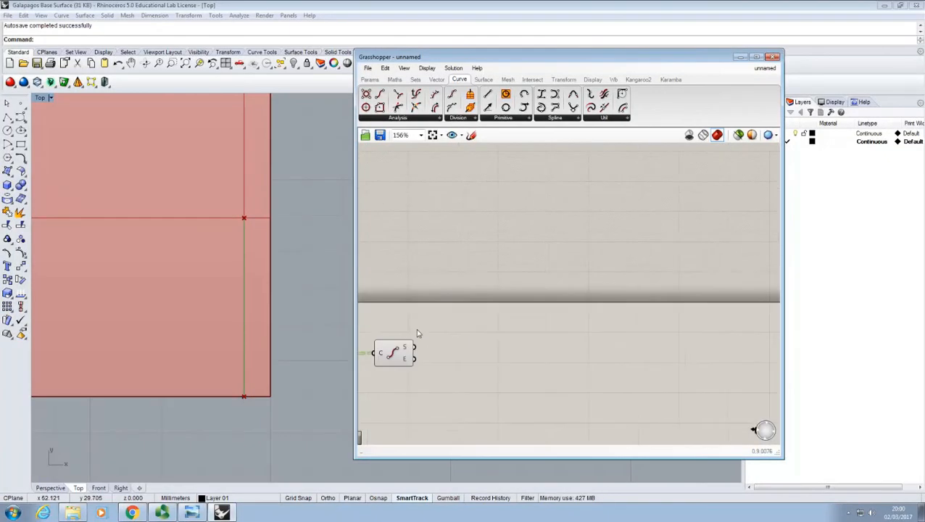
scroll(417, 331, up, 1)
right_drag(421, 346, 525, 300)
click(490, 324)
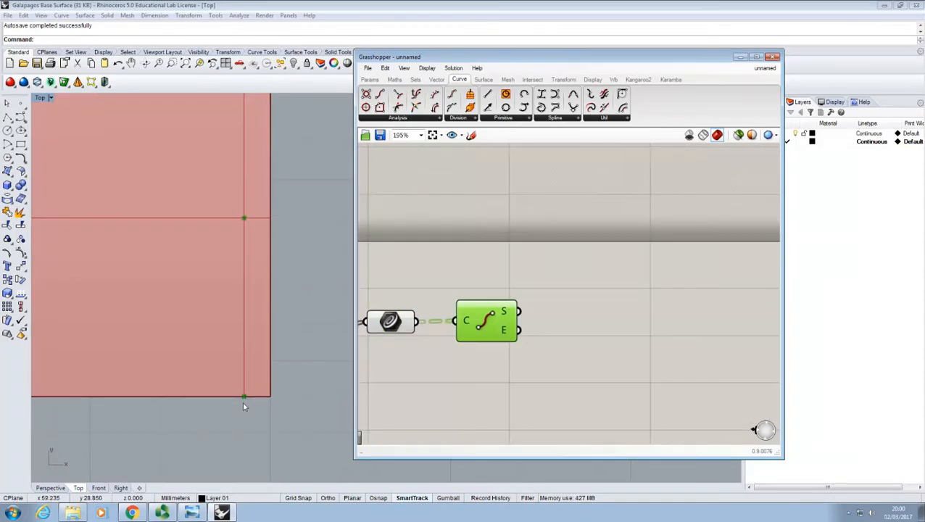
scroll(577, 345, down, 5)
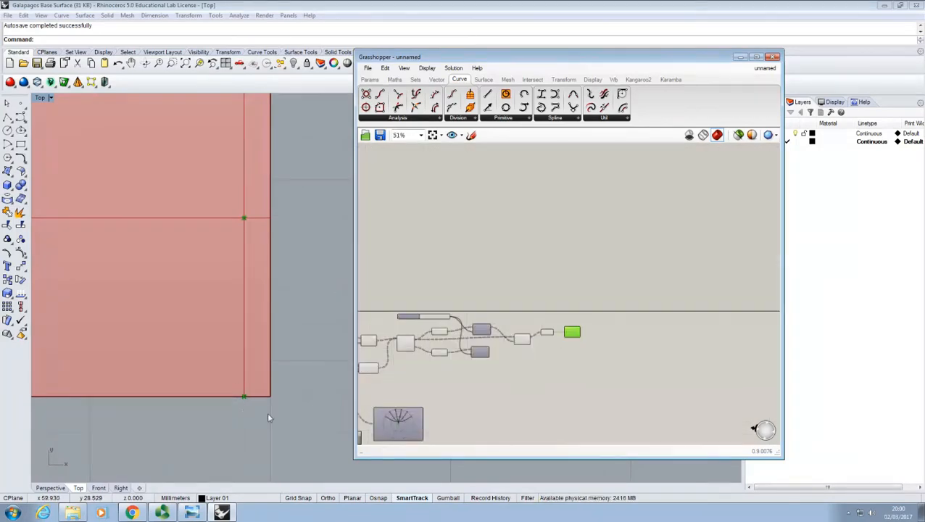
- Check the End Points component's highlighted points across the whole plan in the Top viewport
scroll(244, 391, down, 8)
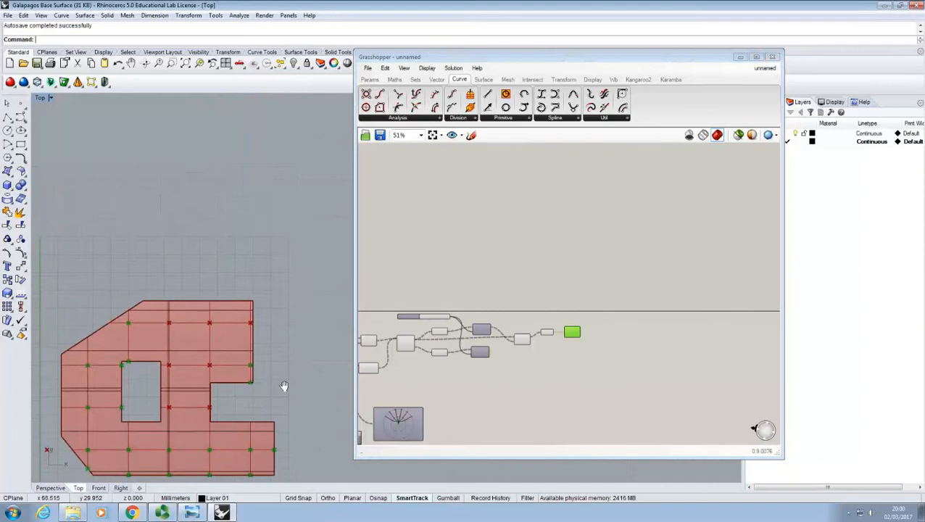
right_drag(284, 386, 275, 365)
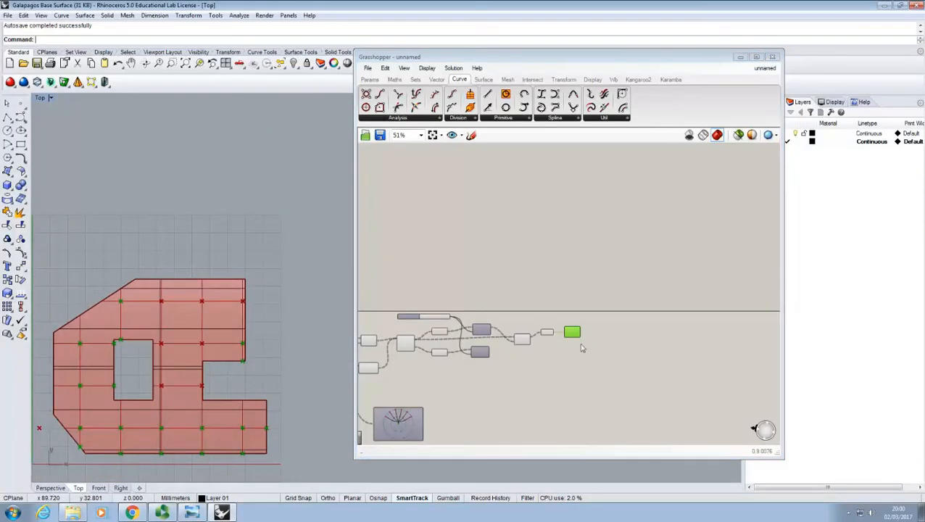
scroll(581, 348, up, 4)
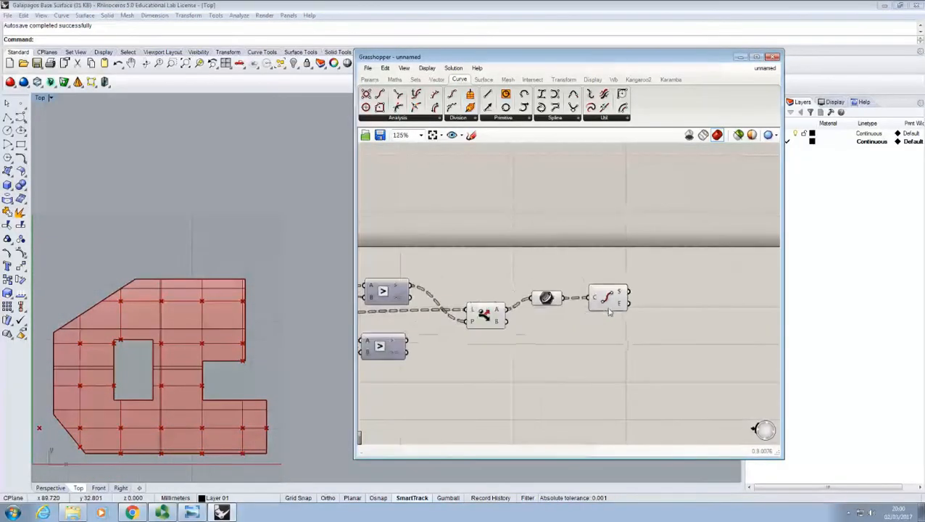
mouse_move(621, 304)
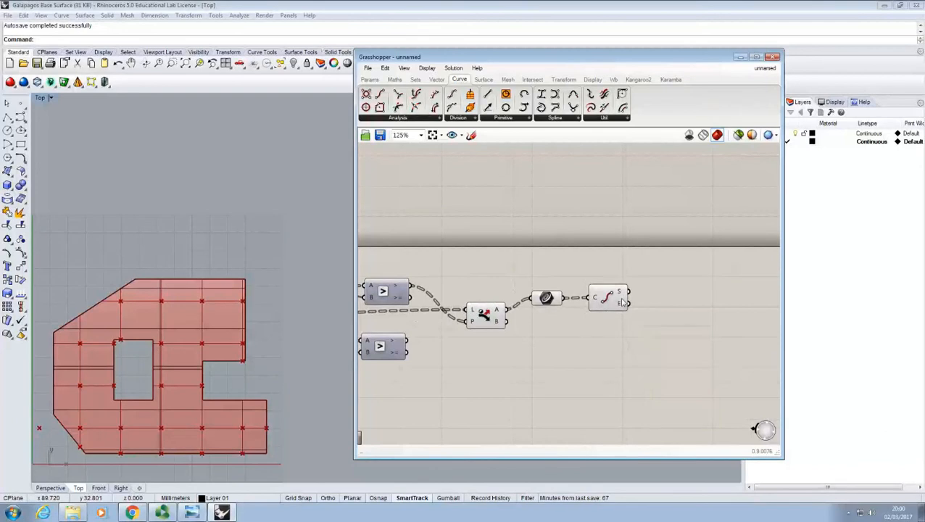
click(616, 307)
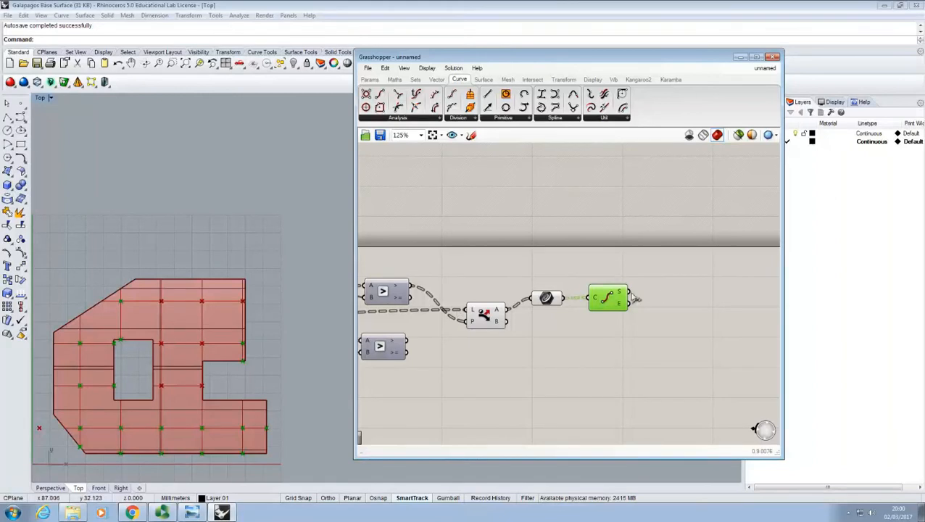
- Add a Point parameter after End Points, connect it to the E output, and highlight its points
click(660, 293)
click(370, 79)
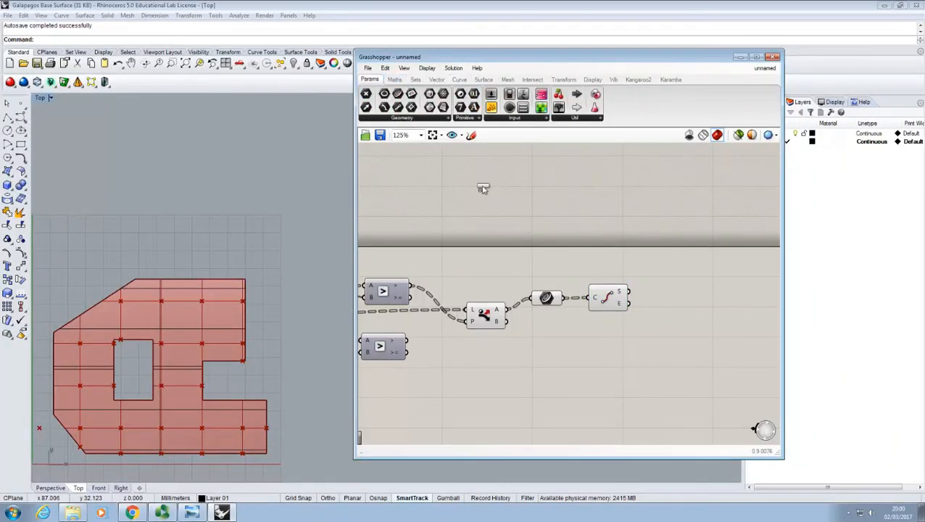
drag(678, 306, 657, 302)
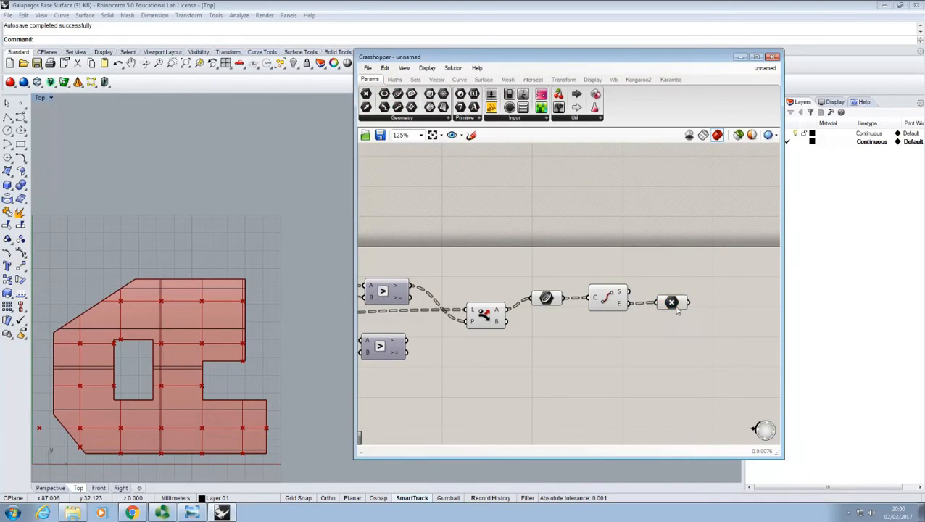
click(671, 305)
right_drag(648, 326, 691, 322)
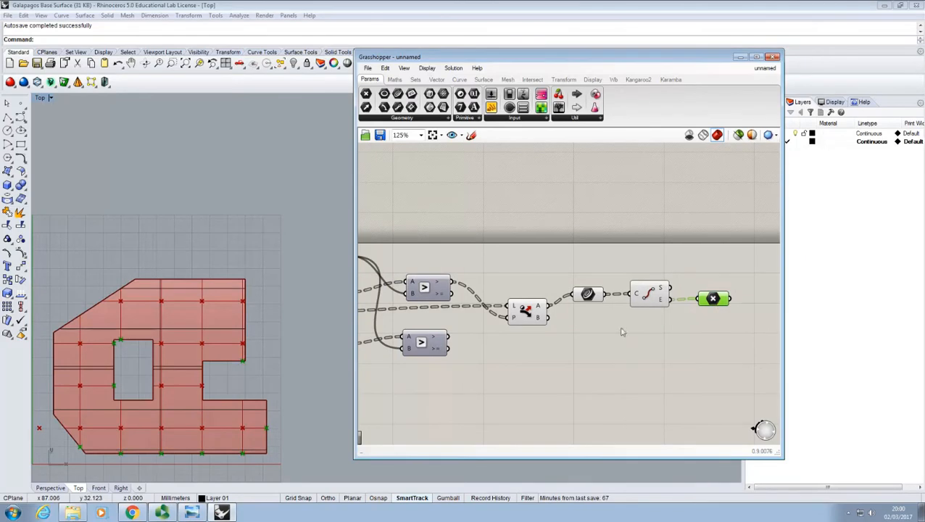
right_drag(624, 341, 616, 298)
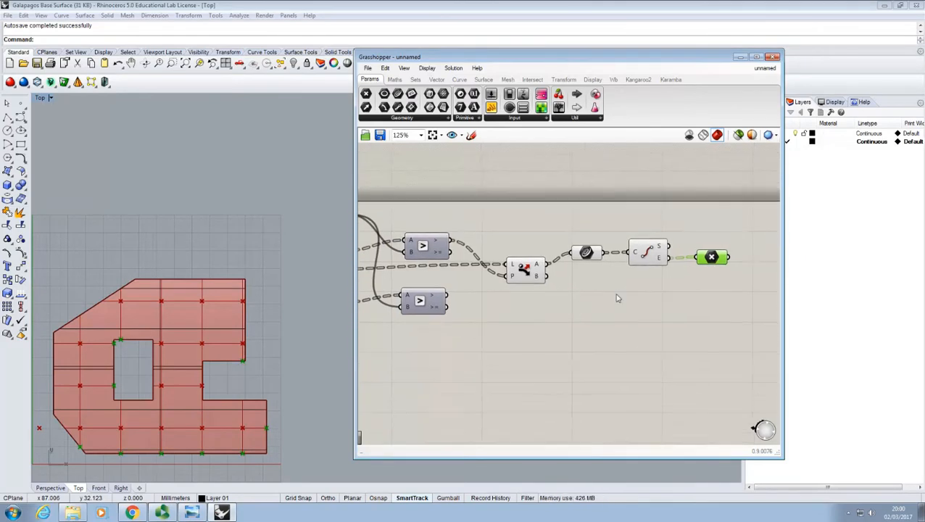
- Disable the preview of the Dispatch, Curve and End Points components
drag(479, 214, 676, 297)
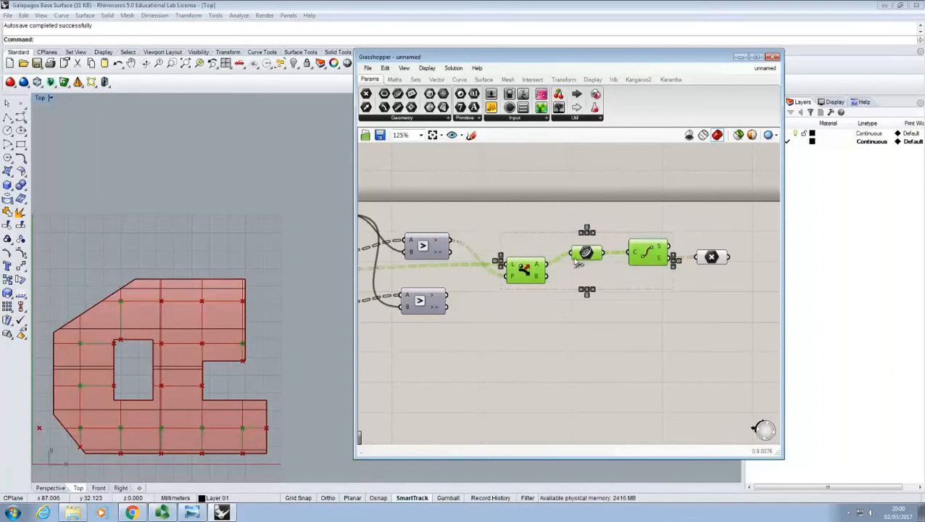
middle_click(541, 210)
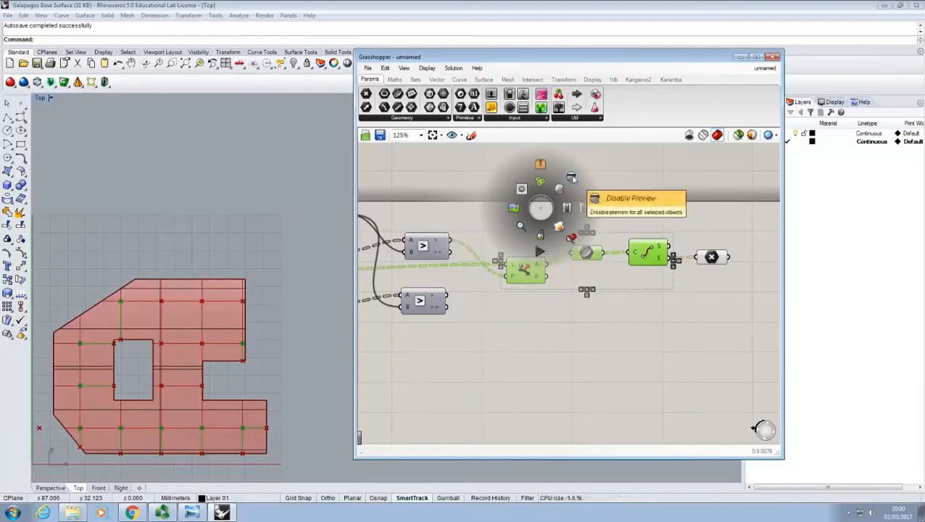
click(573, 179)
click(558, 203)
right_drag(556, 244, 567, 207)
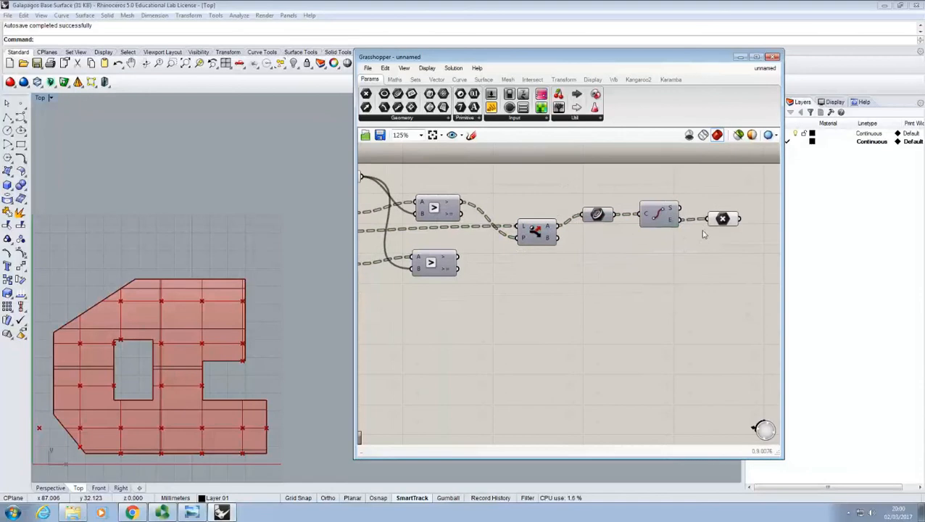
- Move the lower Larger Than component slightly down to widen the gap between the two comparison branches
right_drag(600, 265, 617, 253)
scroll(617, 255, down, 1)
drag(493, 248, 488, 262)
click(606, 272)
- Compare the points held by the new Point parameter with the lines from the List Item component in the Top viewport
click(713, 216)
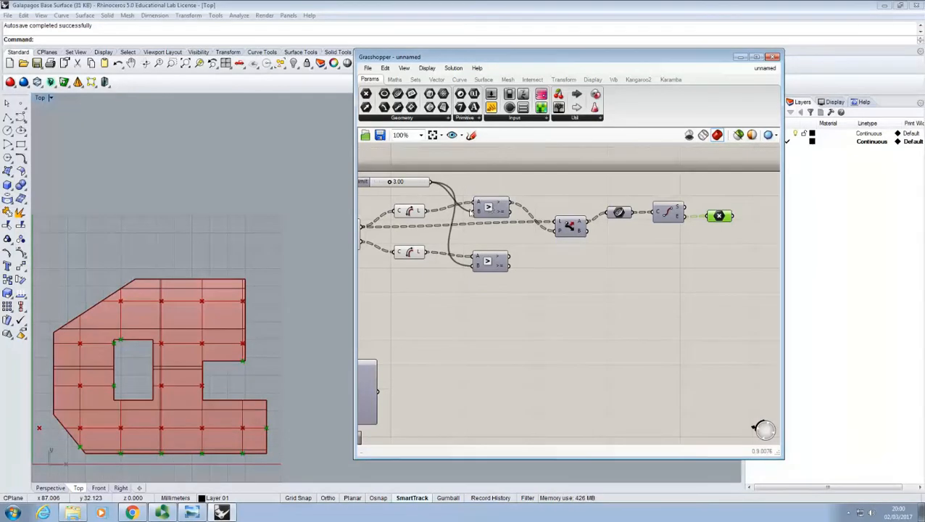
right_drag(449, 233, 525, 222)
right_drag(445, 223, 413, 225)
scroll(456, 240, down, 1)
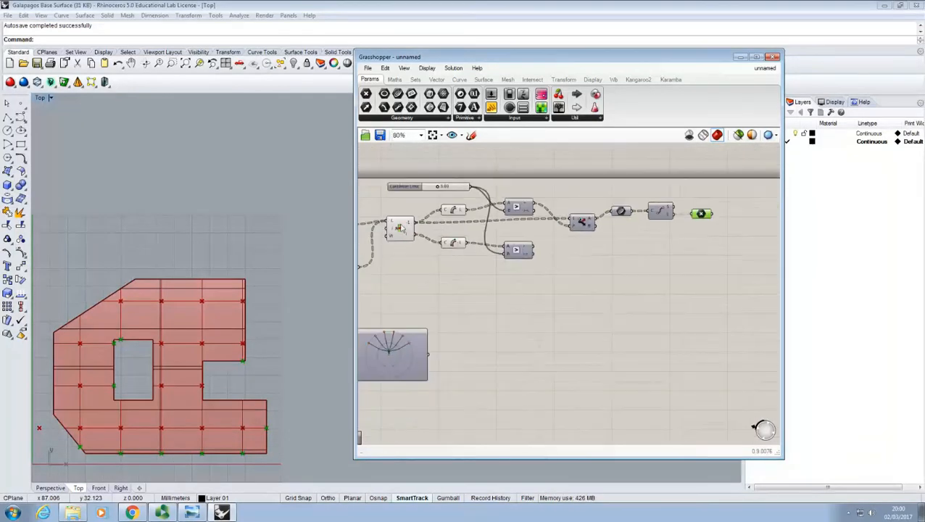
click(399, 229)
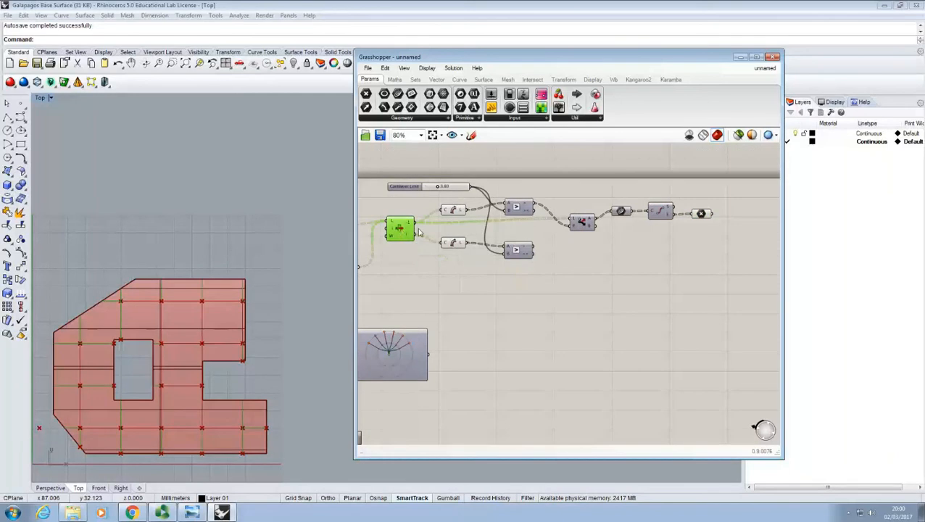
right_drag(475, 224, 477, 225)
click(517, 227)
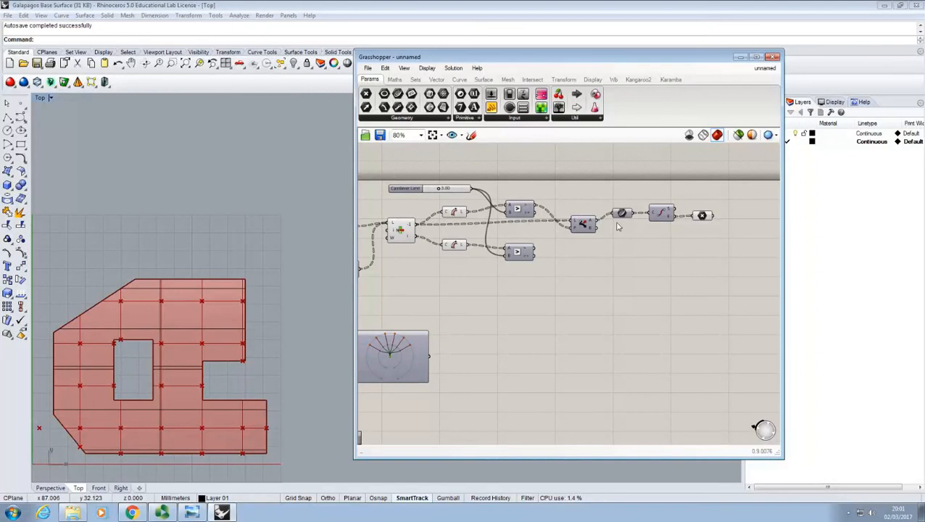
click(702, 215)
click(683, 250)
- Duplicate the connected Dispatch, Curve and End Points components just below the originals
drag(559, 188, 687, 244)
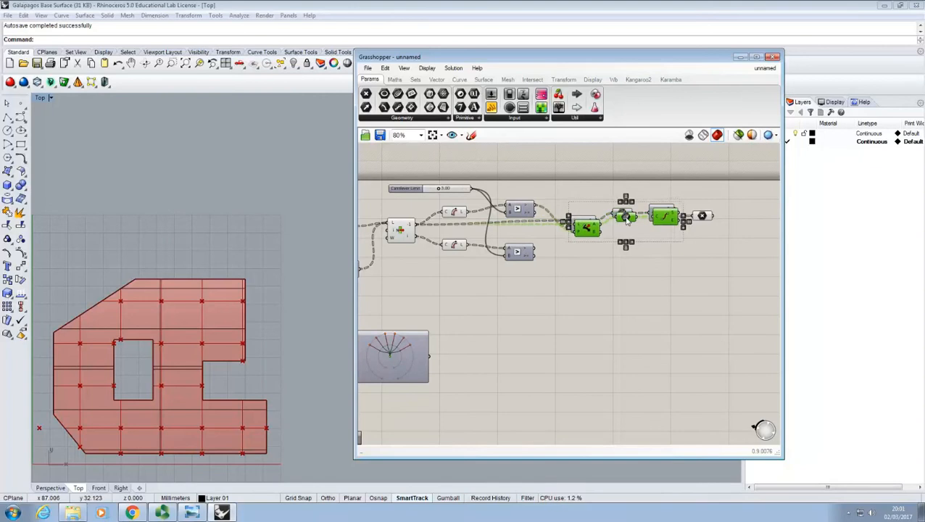
alt+drag(623, 214, 632, 253)
click(506, 287)
- Lower the second Larger Than component and rewire the copied Dispatch, feeding L from List Item output i and P from that component's > output
right_drag(546, 266, 543, 278)
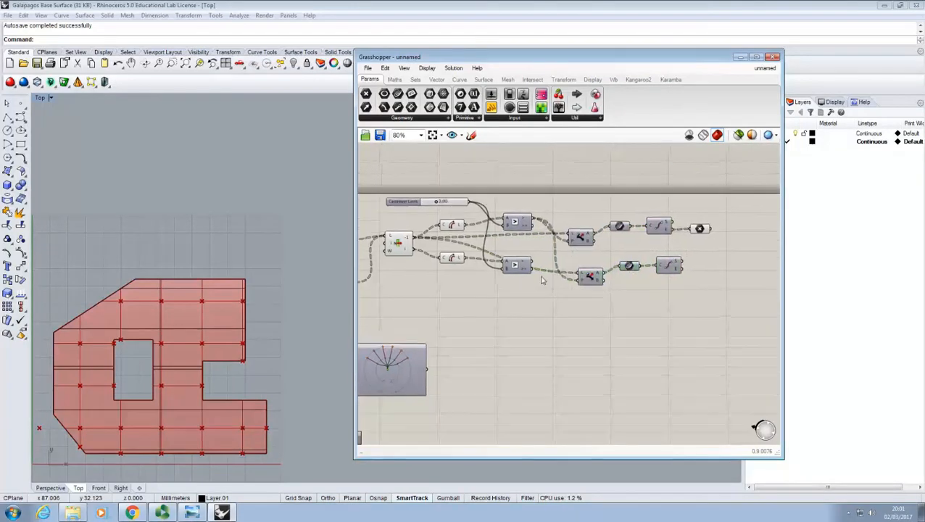
scroll(562, 274, up, 2)
drag(496, 266, 494, 293)
click(496, 249)
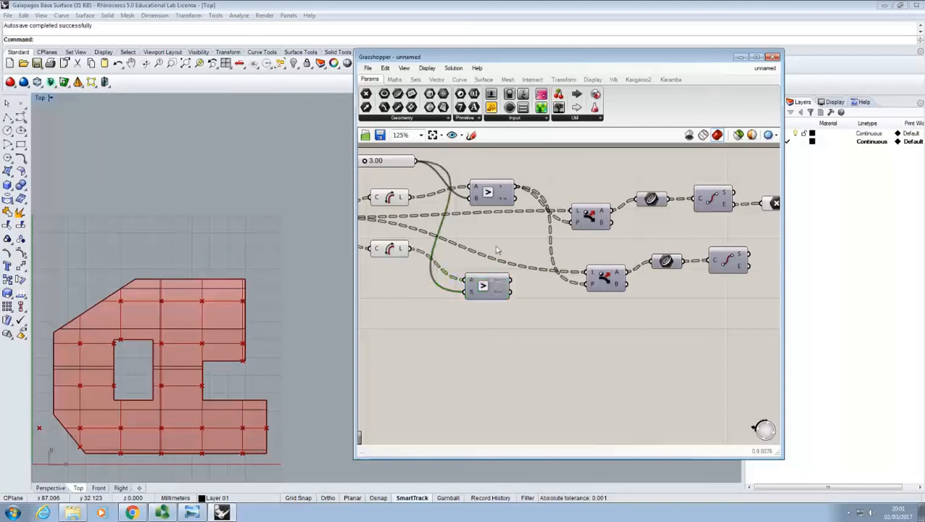
right_drag(497, 249, 549, 244)
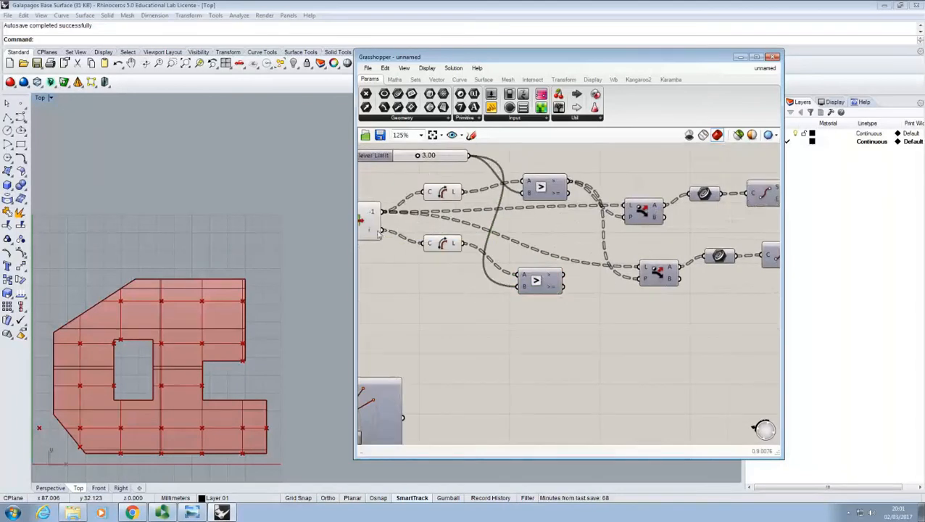
drag(383, 231, 638, 269)
drag(569, 279, 641, 280)
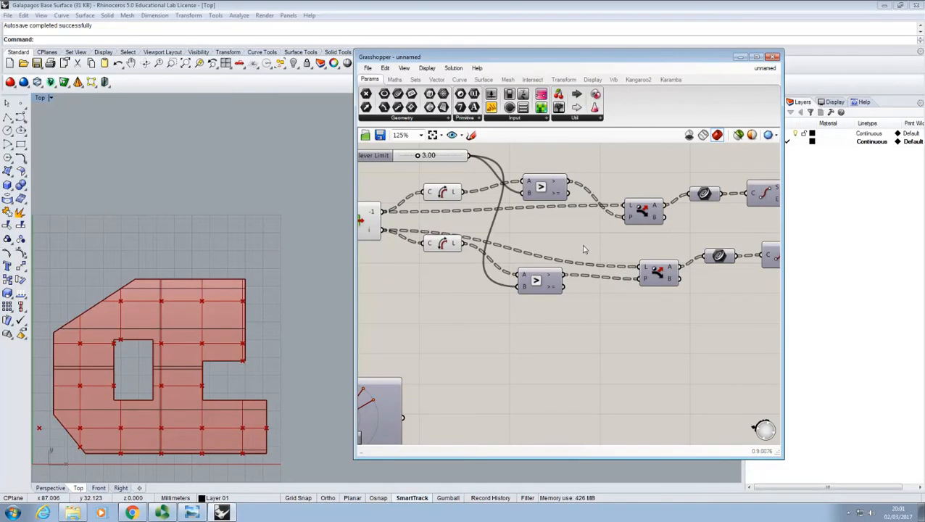
- Move the lower Length component down to tidy the second comparison branch
mouse_move(590, 253)
right_down()
mouse_move(599, 266)
mouse_move(589, 261)
mouse_move(604, 246)
right_up()
scroll(584, 264, down, 1)
drag(499, 239, 499, 254)
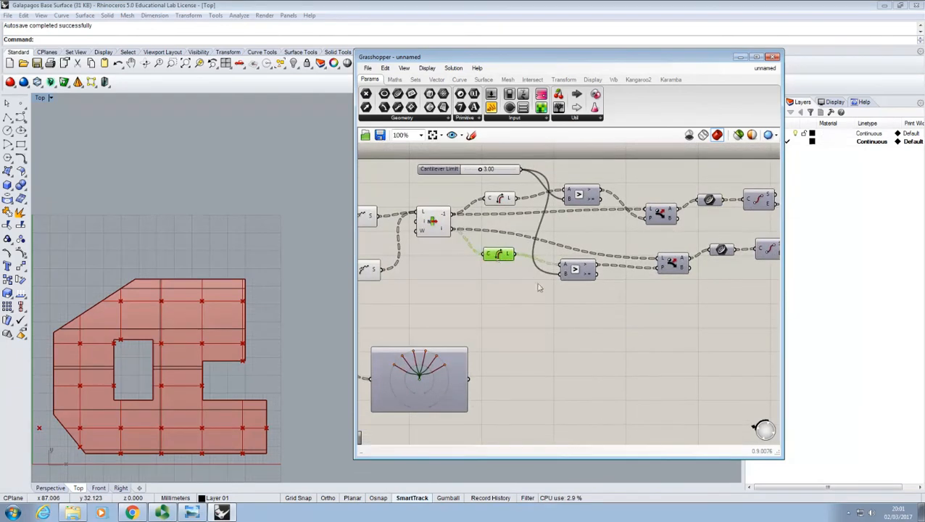
right_click(577, 300)
click(560, 306)
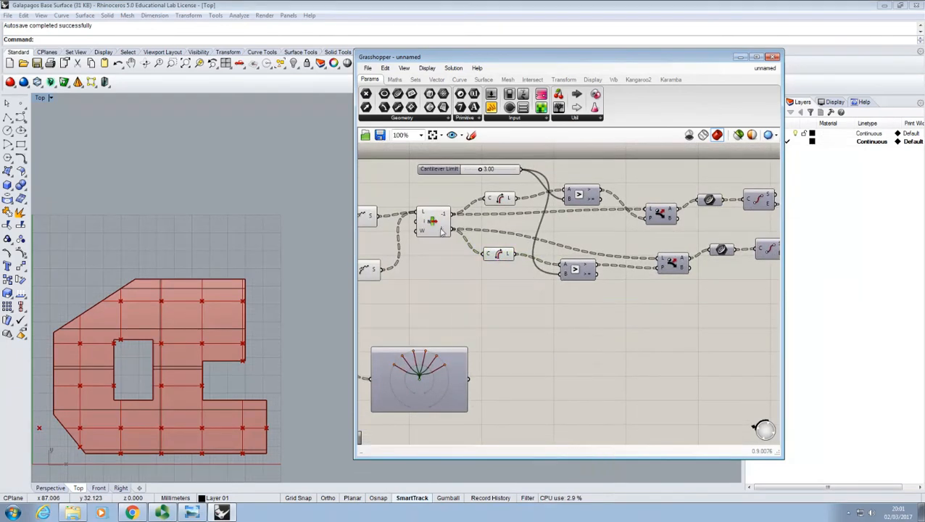
- Add a Point parameter after the copied End Points component and connect it to the S output
mouse_move(445, 233)
right_drag(661, 274, 571, 257)
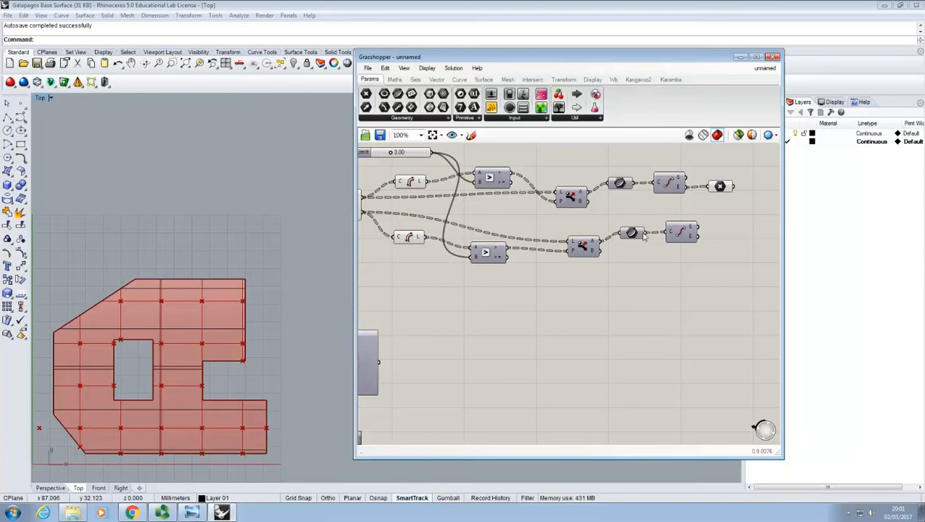
click(675, 233)
click(673, 261)
right_drag(673, 261, 619, 268)
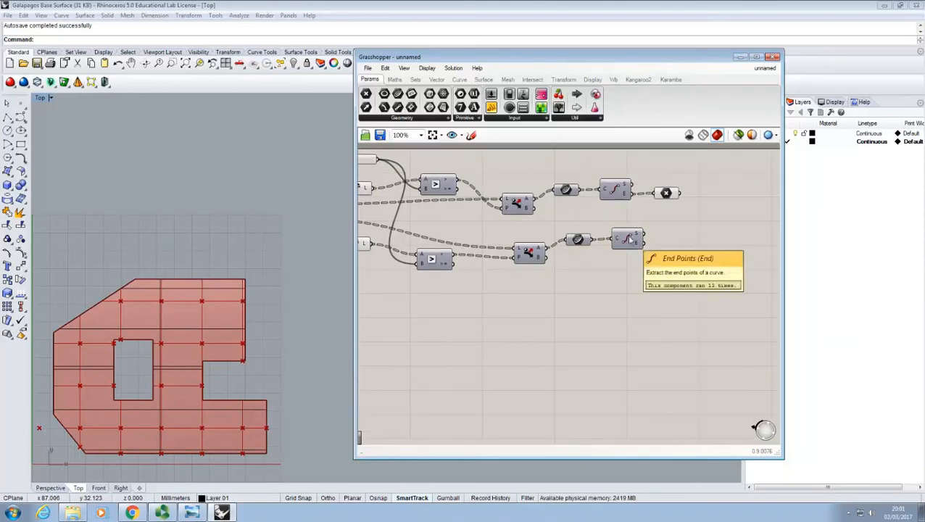
right_click(366, 95)
click(366, 95)
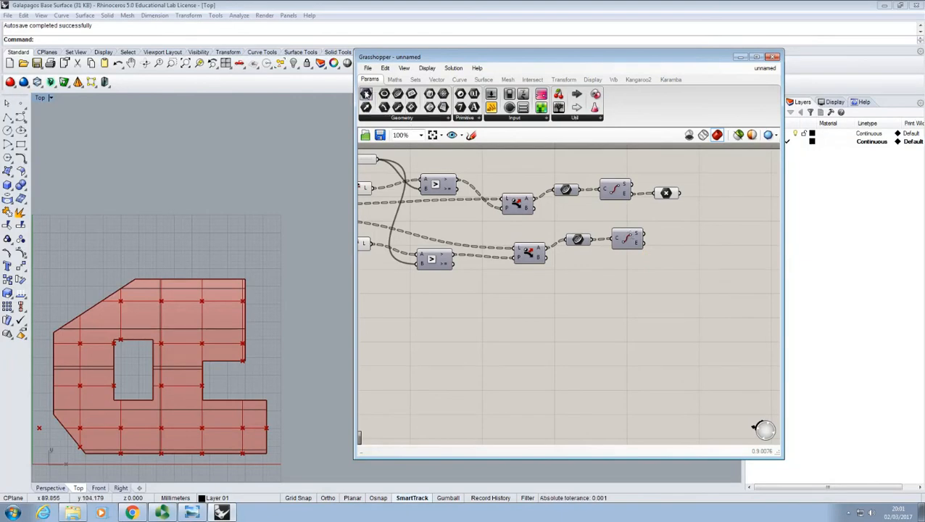
drag(366, 94, 661, 233)
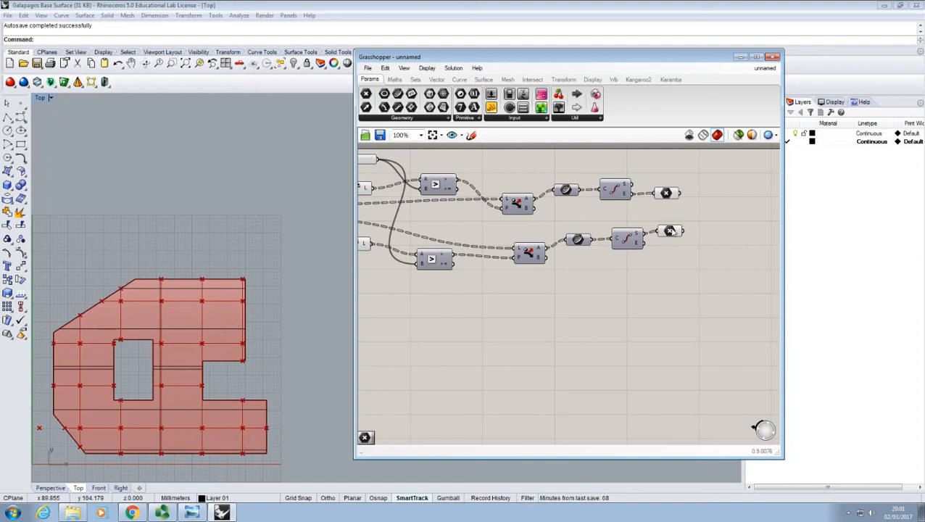
- Highlight the two Point parameters alternately and compare their edge points on the plan in the Top viewport
click(671, 231)
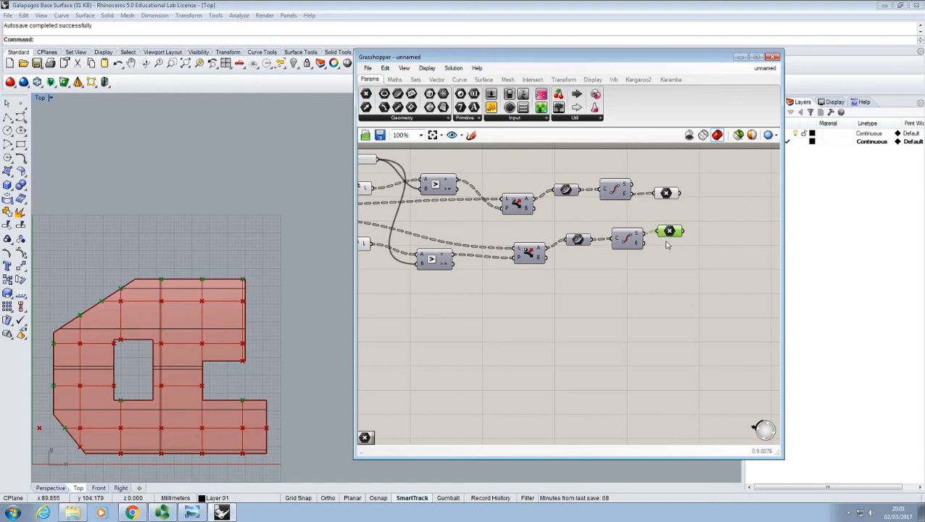
click(664, 195)
click(669, 231)
click(668, 195)
click(673, 272)
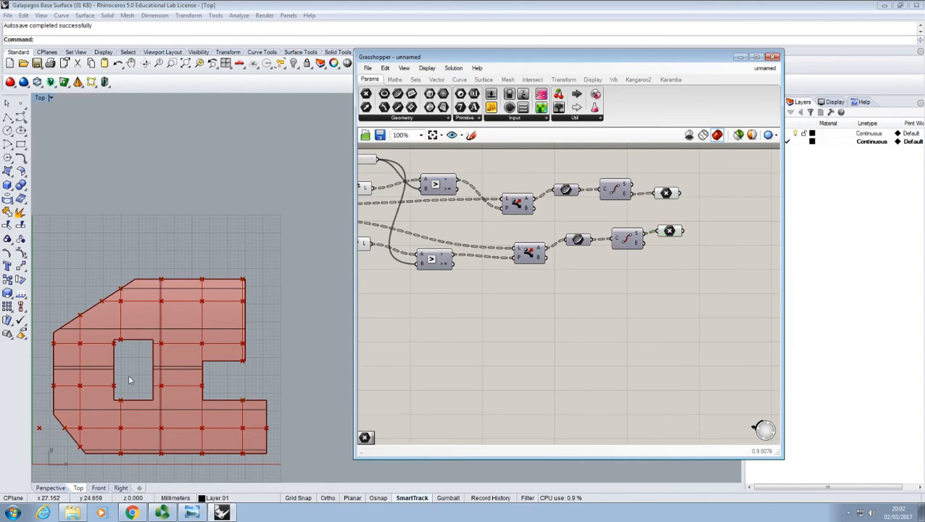
right_drag(167, 373, 168, 328)
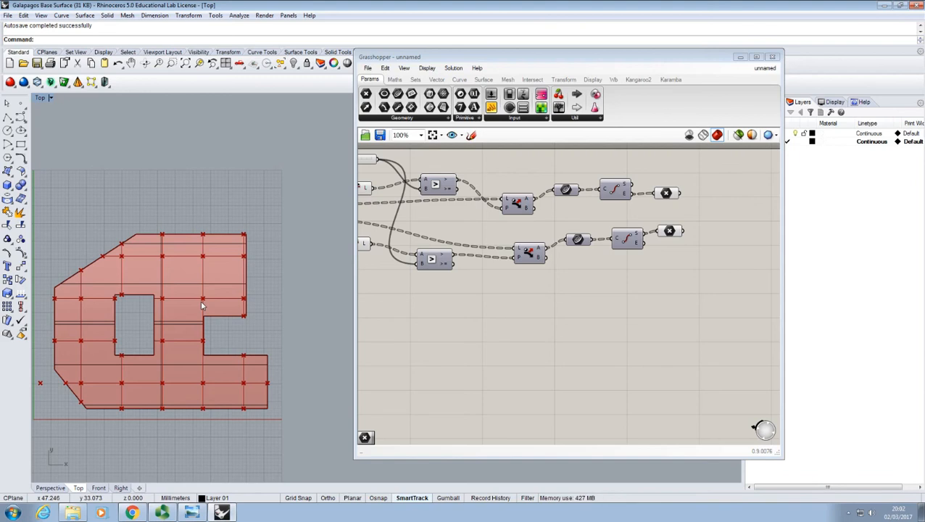
- Add a third Point parameter and connect both branch Point parameters to its input to combine their points
scroll(514, 290, down, 2)
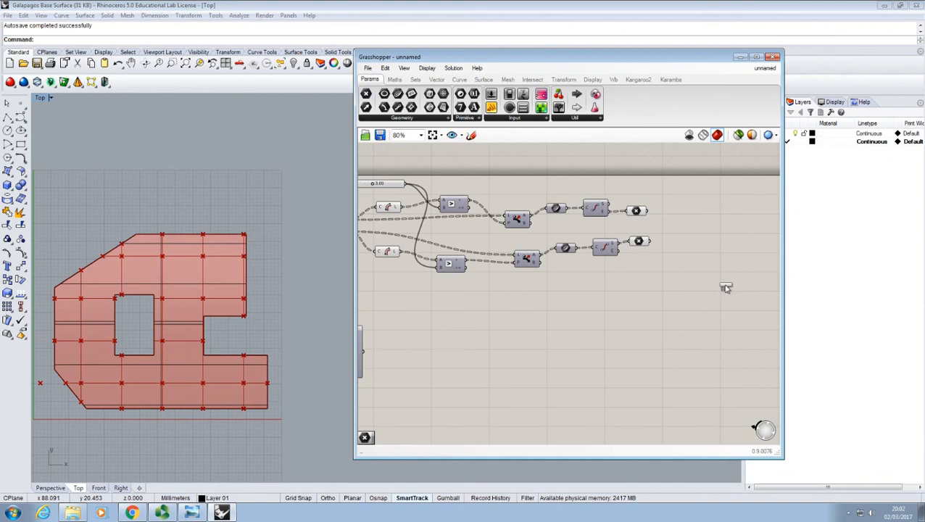
drag(726, 280, 708, 274)
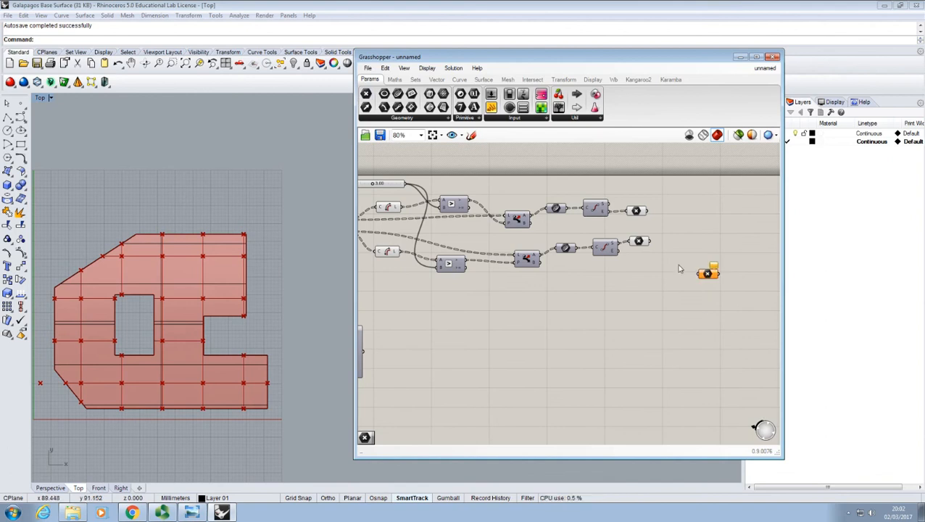
drag(647, 211, 705, 275)
shift+drag(651, 241, 700, 274)
scroll(662, 298, down, 4)
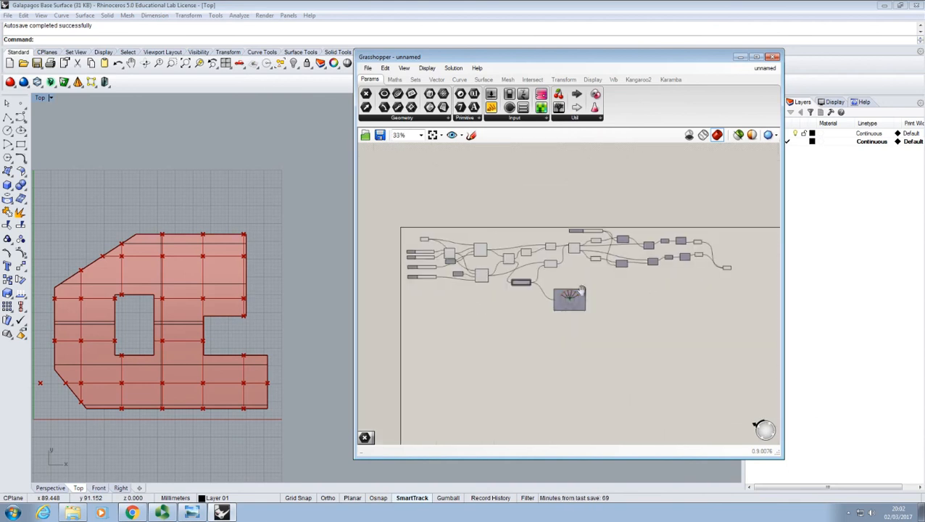
scroll(674, 275, up, 5)
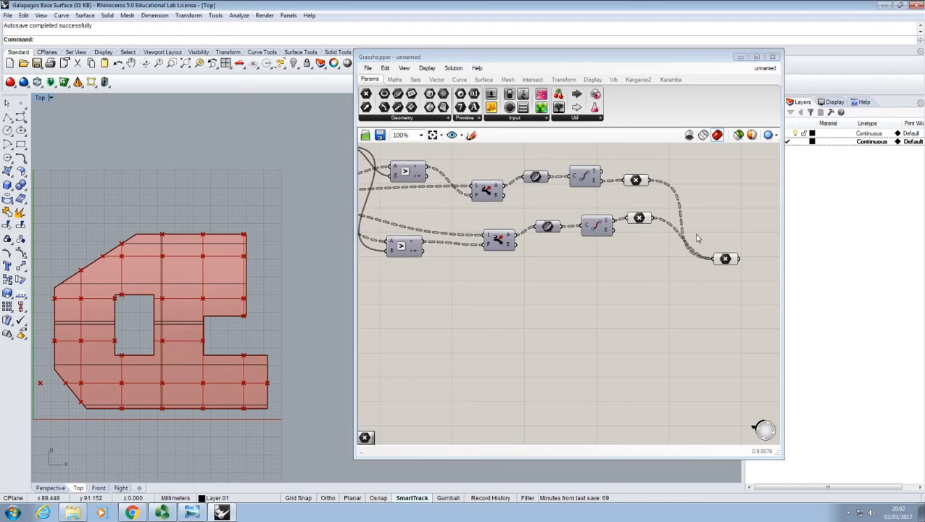
scroll(689, 263, down, 3)
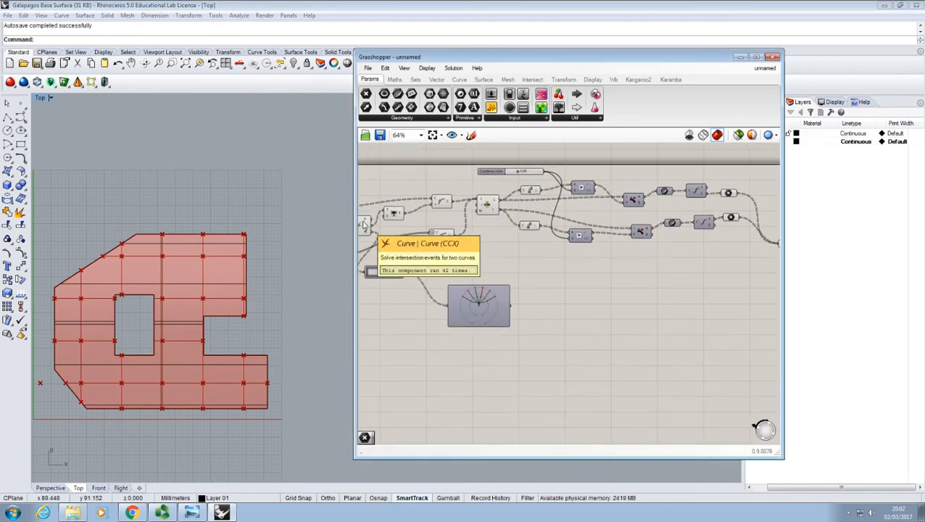
- Enlarge the Grasshopper window and add the Curve | Curve component's P output to the combined Point parameter's inputs
drag(355, 240, 261, 242)
right_drag(376, 246, 439, 247)
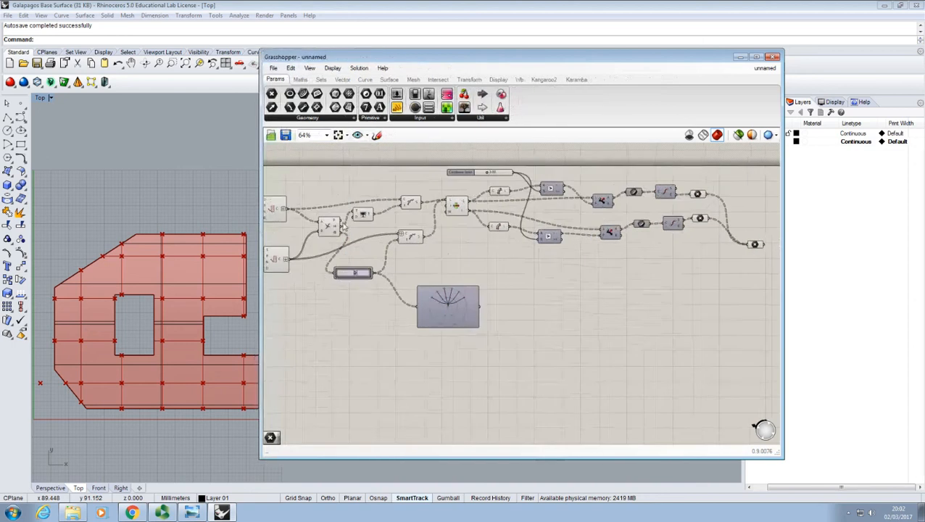
click(326, 230)
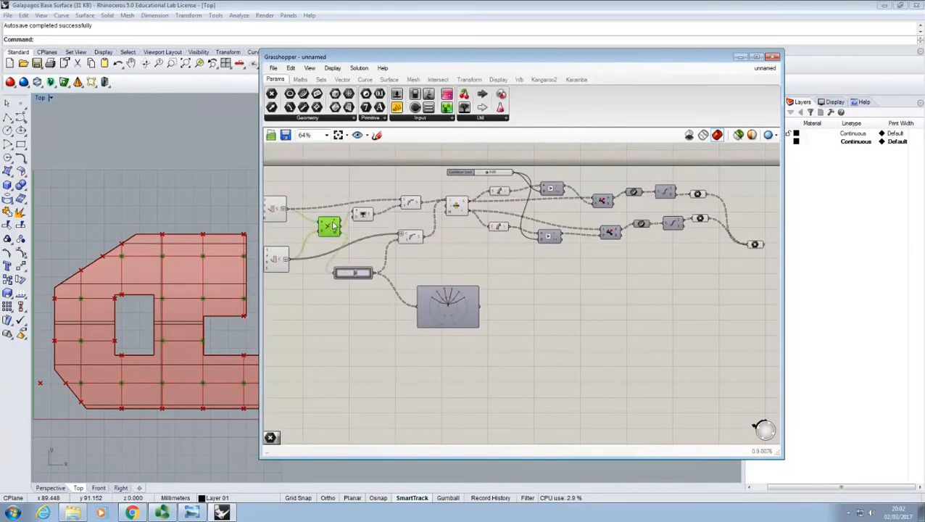
mouse_move(335, 224)
shift+drag(341, 221, 752, 245)
click(749, 259)
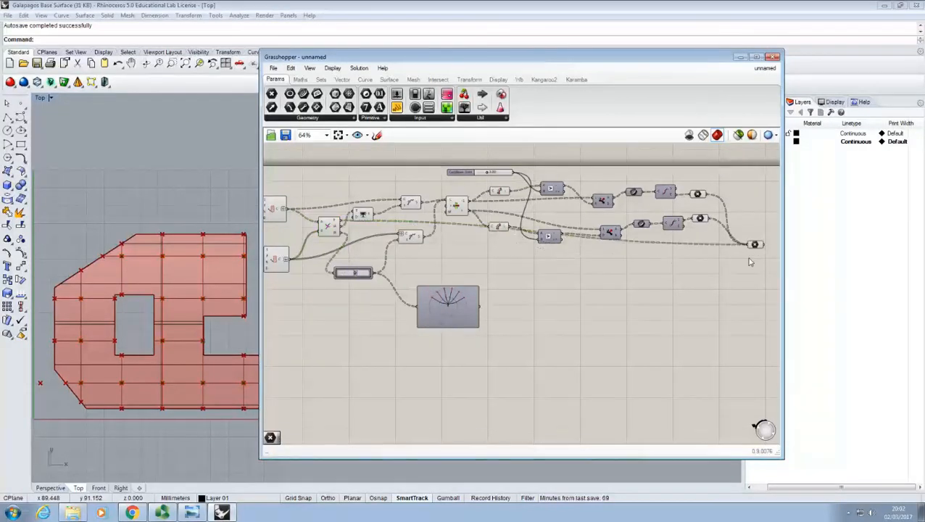
click(756, 245)
right_drag(749, 266, 657, 265)
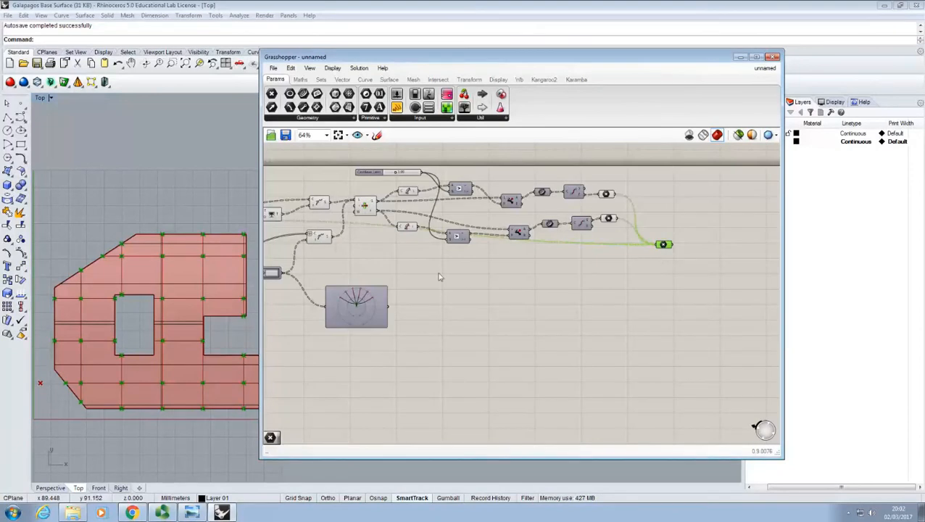
- Flatten the combined Point parameter and inspect its list of collected points
mouse_move(667, 245)
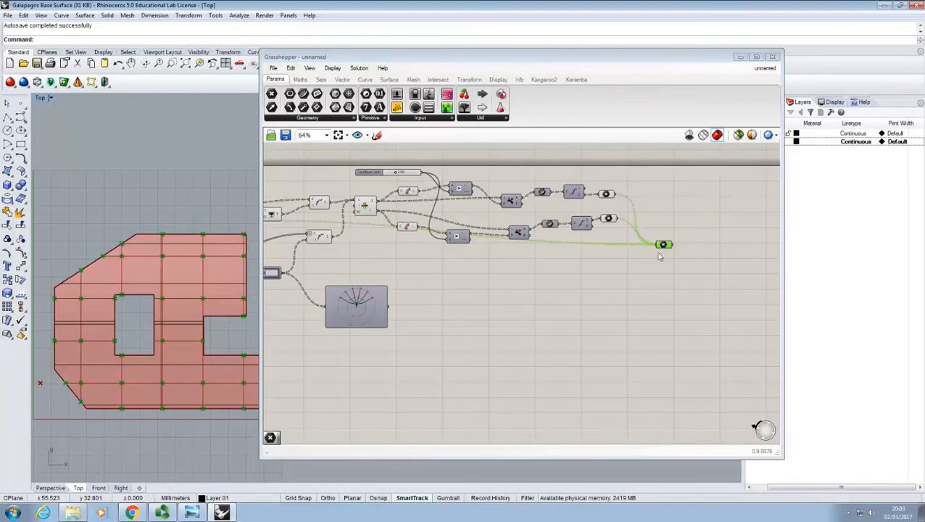
scroll(662, 256, up, 4)
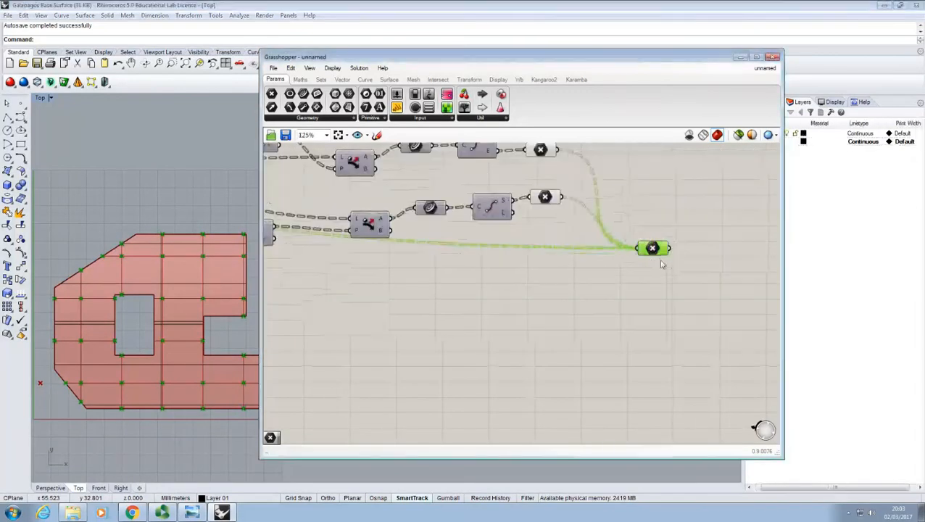
right_click(652, 248)
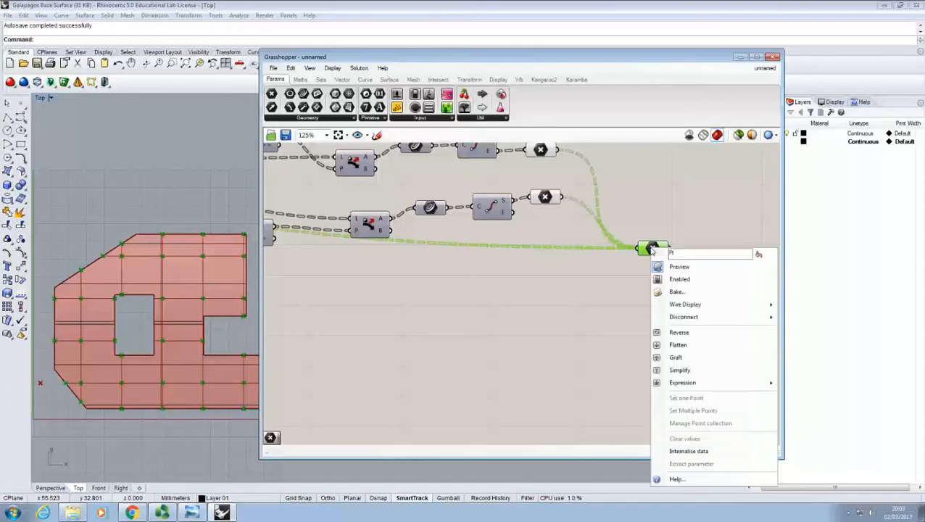
click(688, 345)
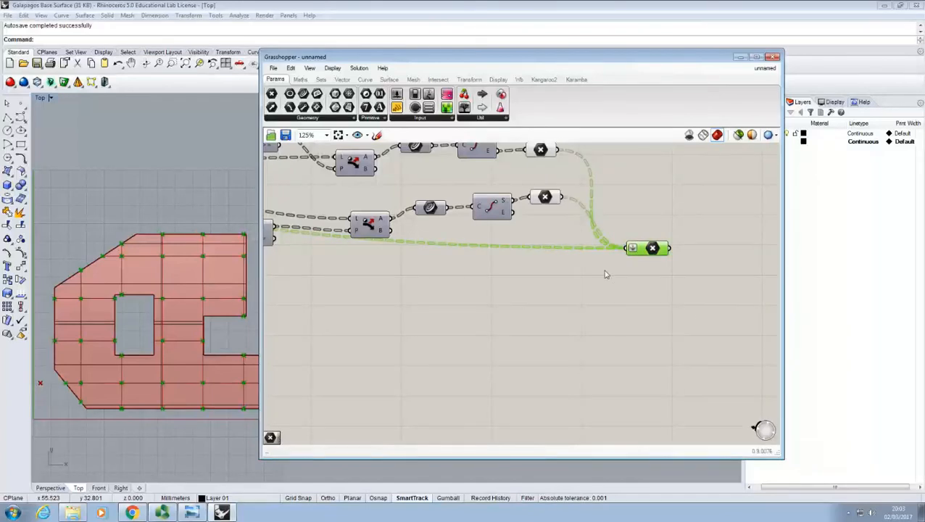
click(660, 276)
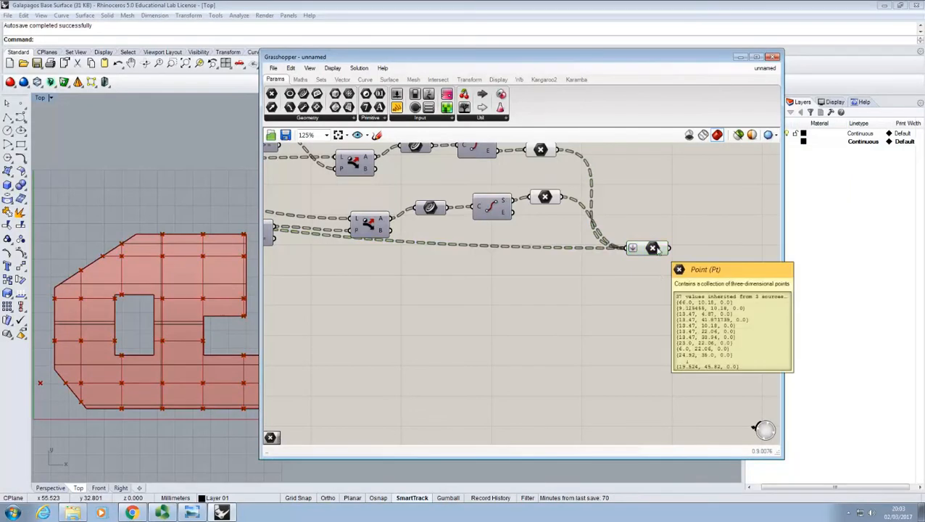
click(654, 249)
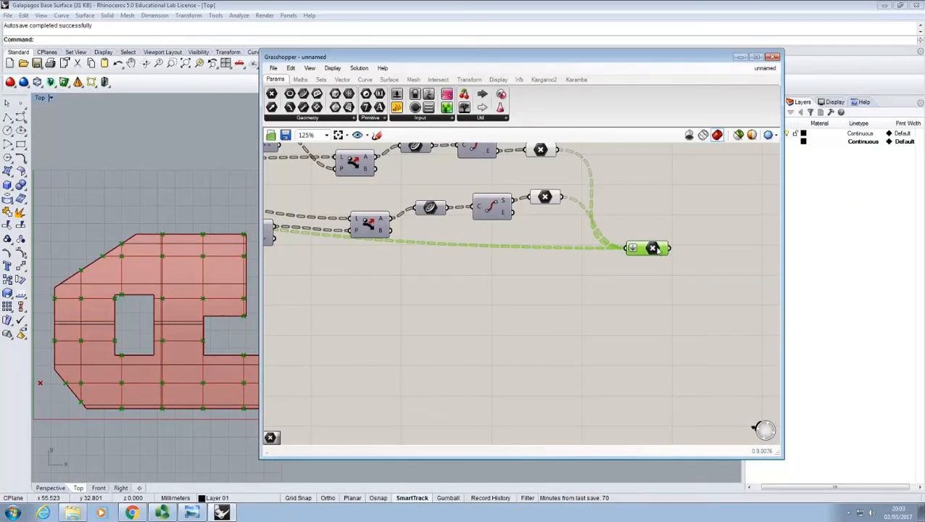
click(651, 284)
- Shift the Curve | Curve component slightly closer to the two contour components that feed it
scroll(650, 284, down, 4)
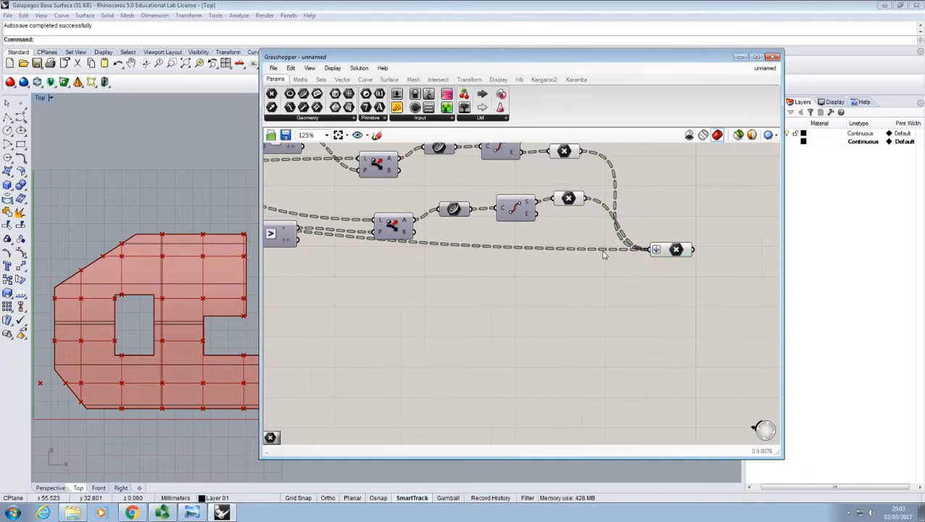
right_drag(551, 265, 657, 257)
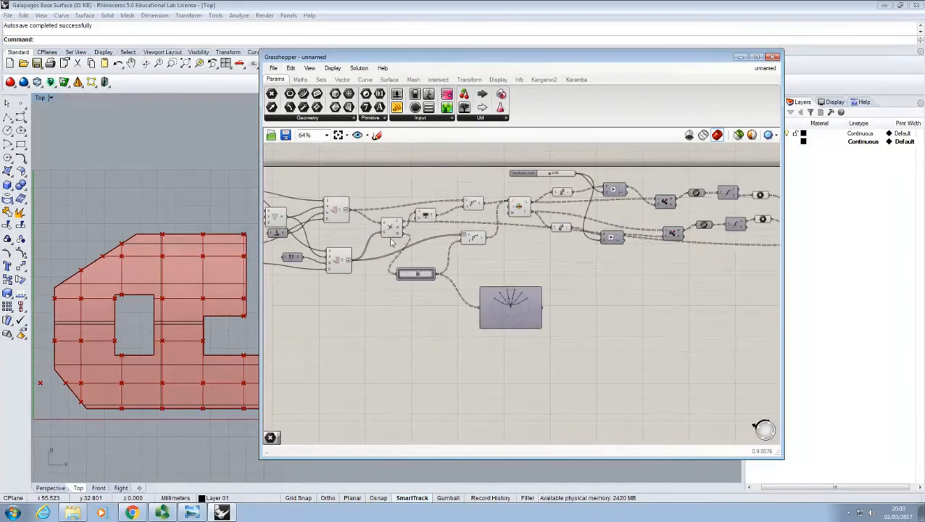
drag(391, 226, 385, 232)
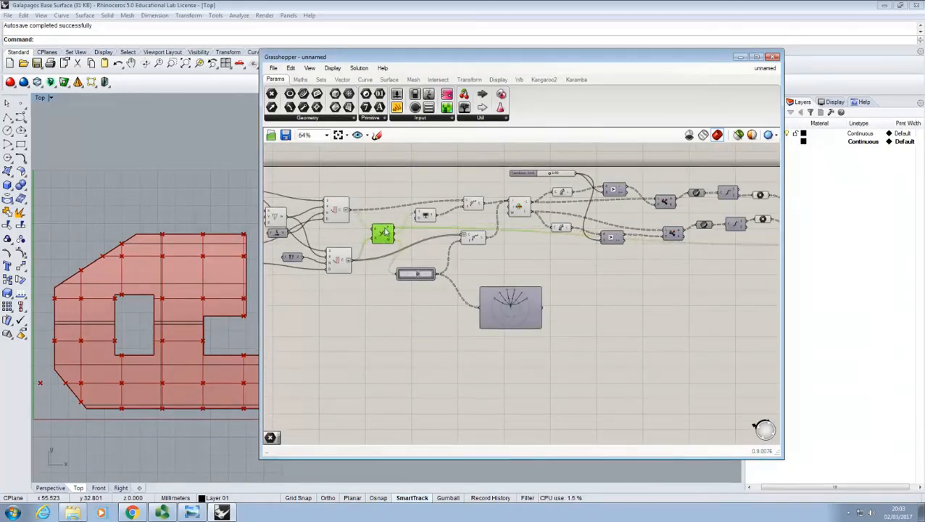
scroll(383, 232, up, 4)
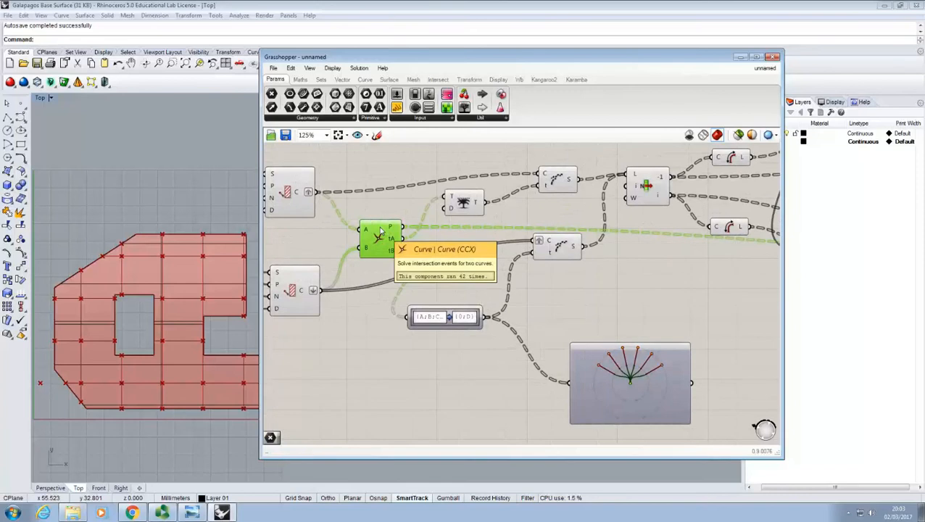
mouse_move(392, 229)
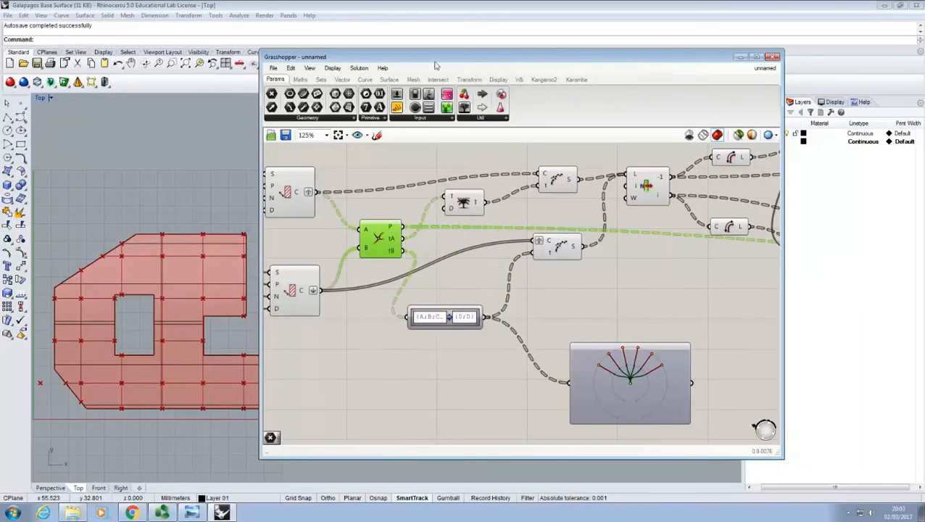
- Move the Grasshopper window clear of the plan and highlight the combined Point parameter's points
drag(434, 58, 478, 58)
click(675, 299)
right_drag(675, 300, 427, 292)
scroll(570, 284, down, 2)
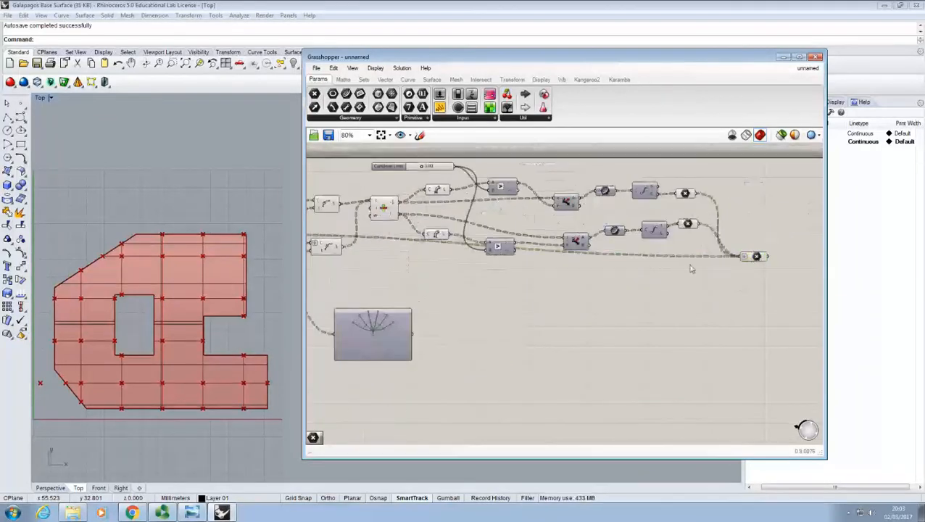
click(757, 257)
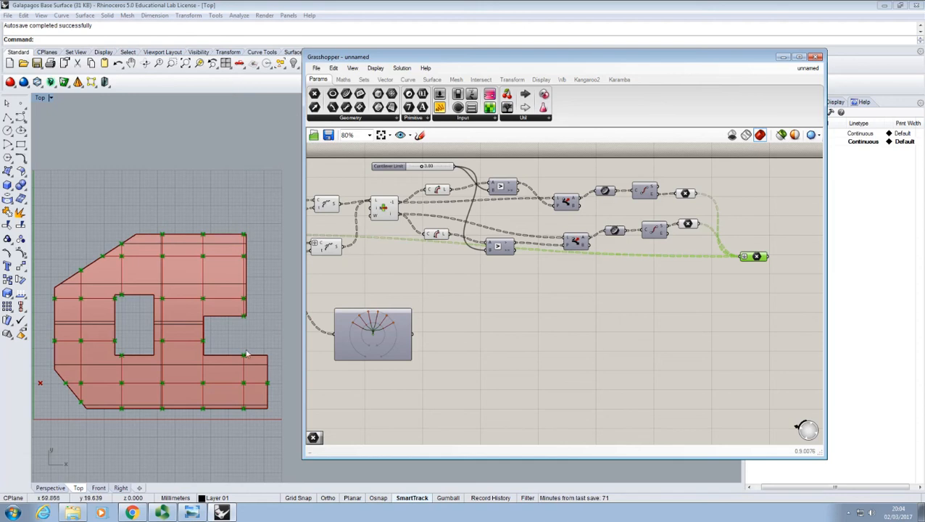
- Examine the outer corners of the plan's lower projecting wing in the Top viewport against the collected grid and edge points
right_drag(256, 365, 247, 335)
scroll(249, 351, up, 10)
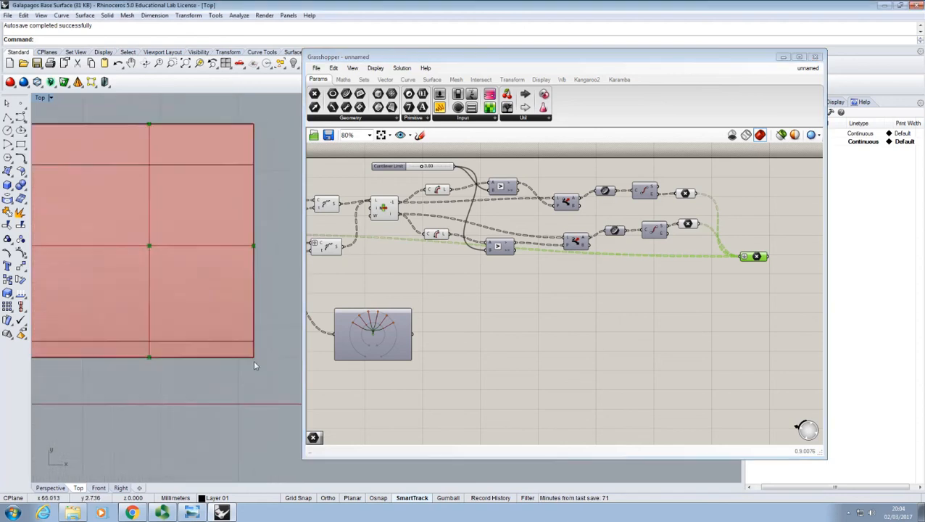
scroll(255, 358, up, 18)
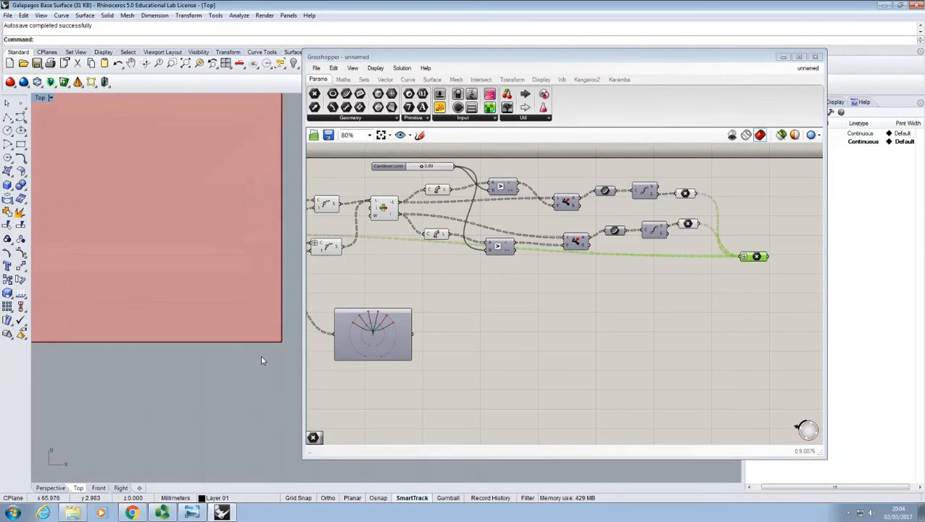
scroll(256, 344, down, 1)
scroll(256, 346, down, 8)
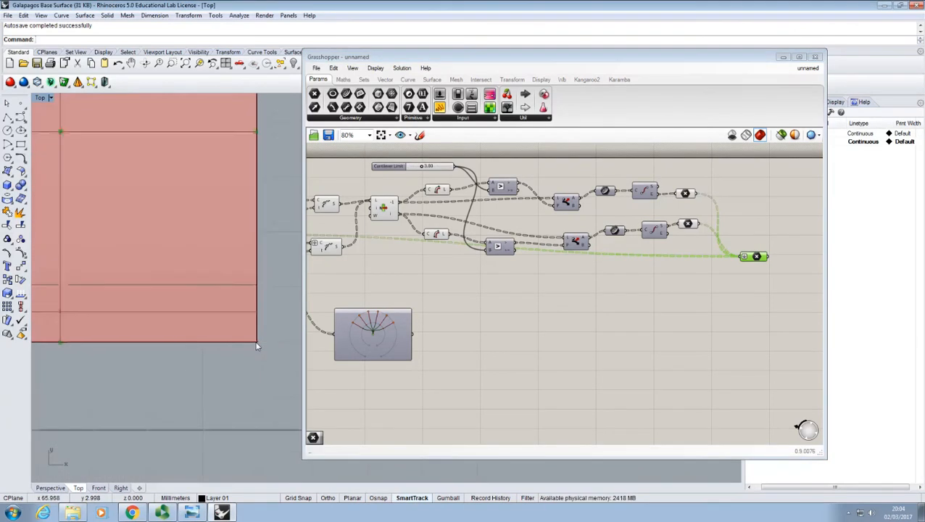
scroll(256, 346, down, 6)
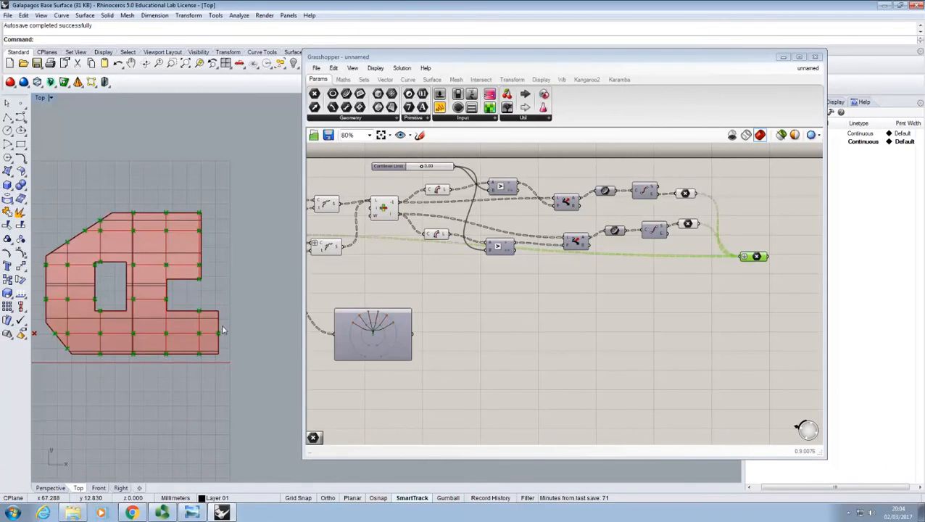
scroll(225, 354, up, 2)
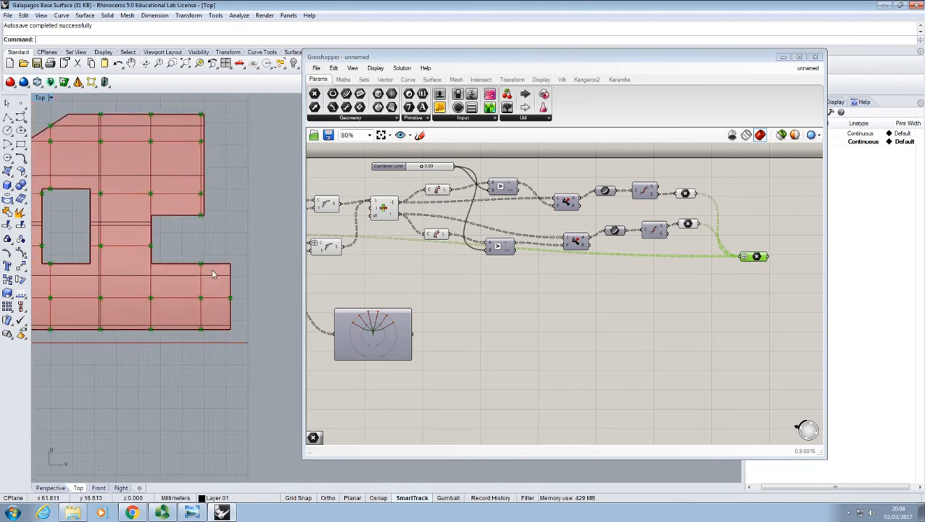
scroll(221, 287, down, 3)
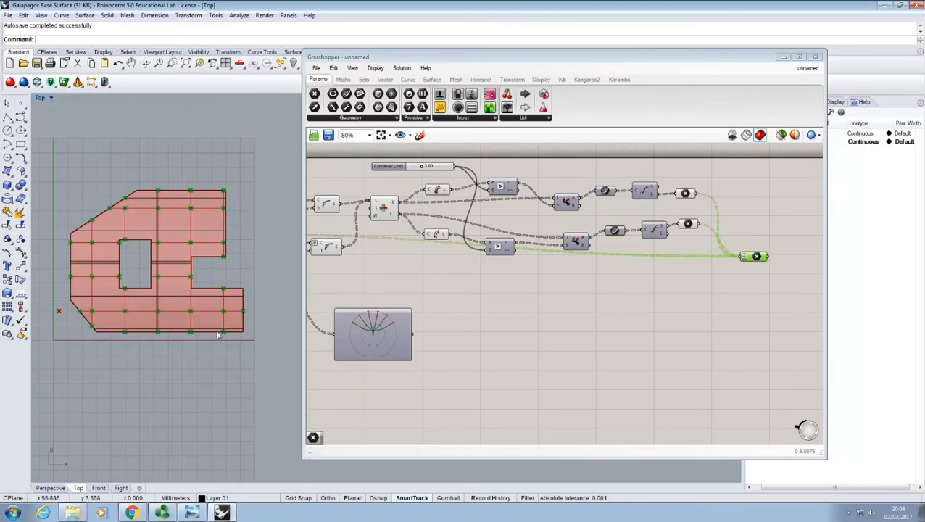
scroll(226, 337, up, 2)
scroll(245, 337, up, 2)
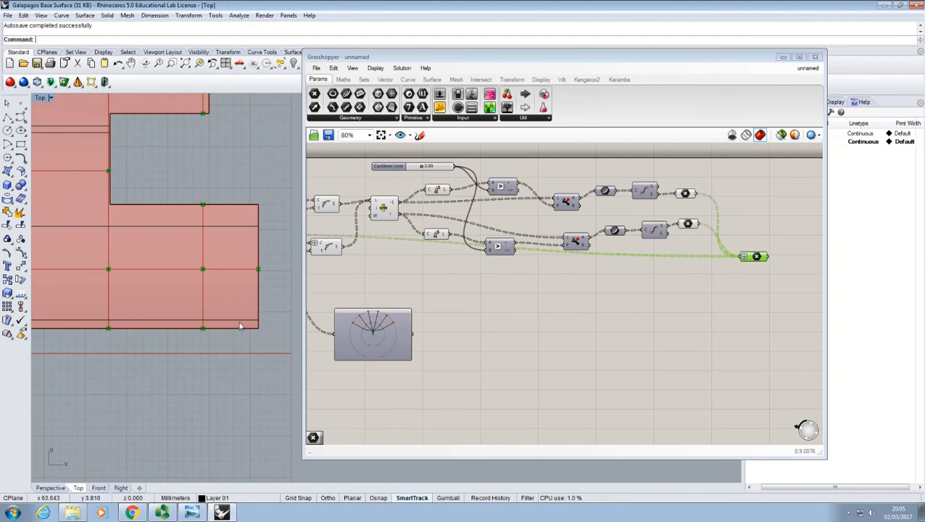
scroll(245, 327, down, 4)
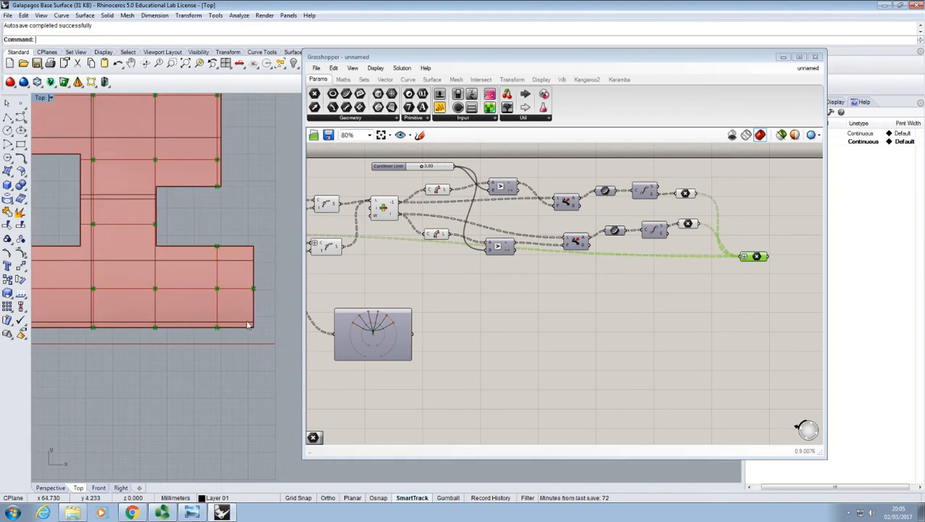
scroll(244, 332, down, 2)
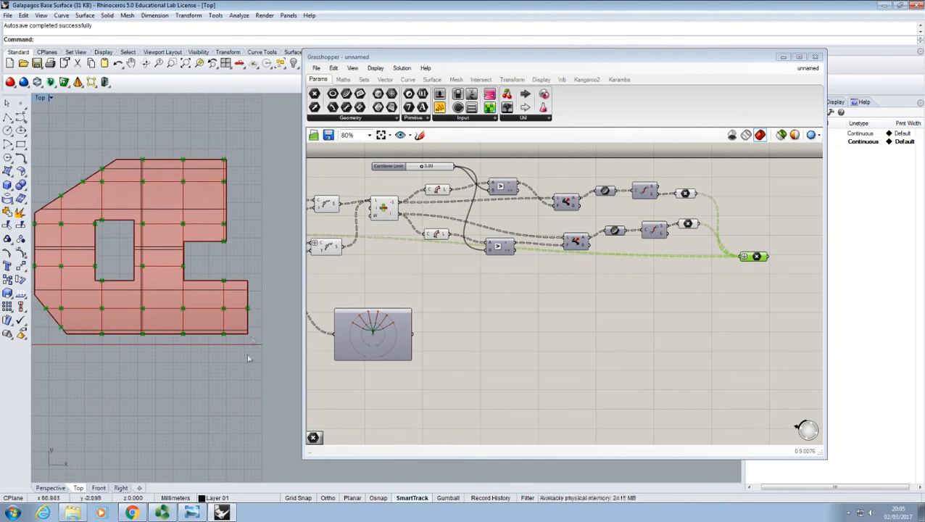
click(440, 275)
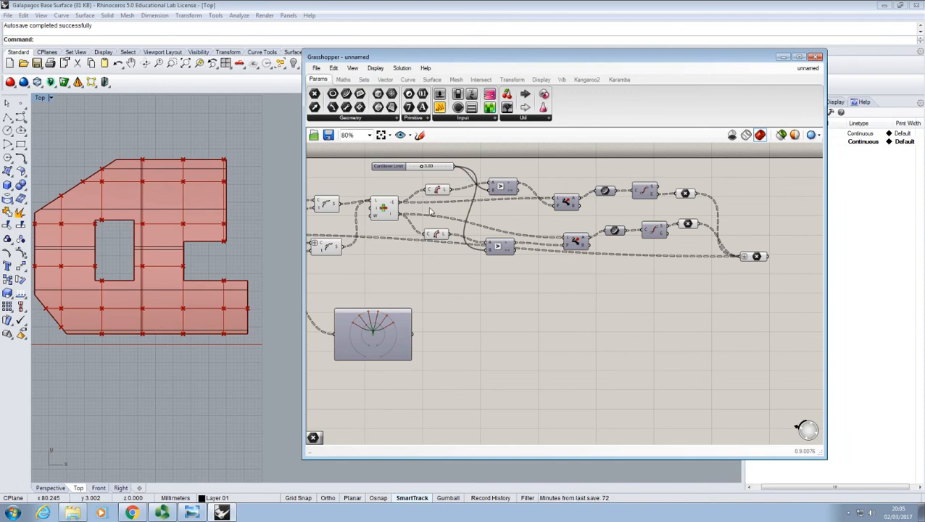
click(229, 321)
scroll(229, 321, up, 5)
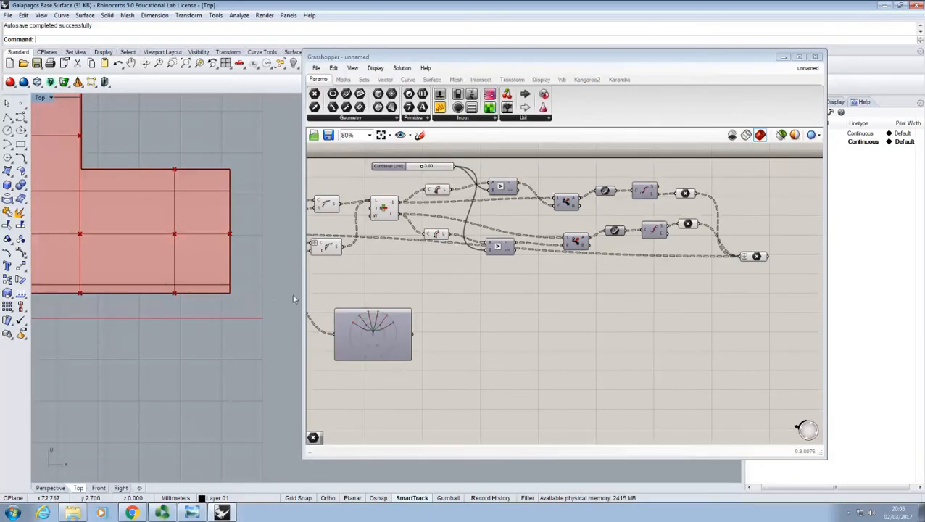
- Add a Deconstruct Brep component above the contour components and connect the base surface parameter to its B input
click(492, 275)
scroll(492, 274, down, 4)
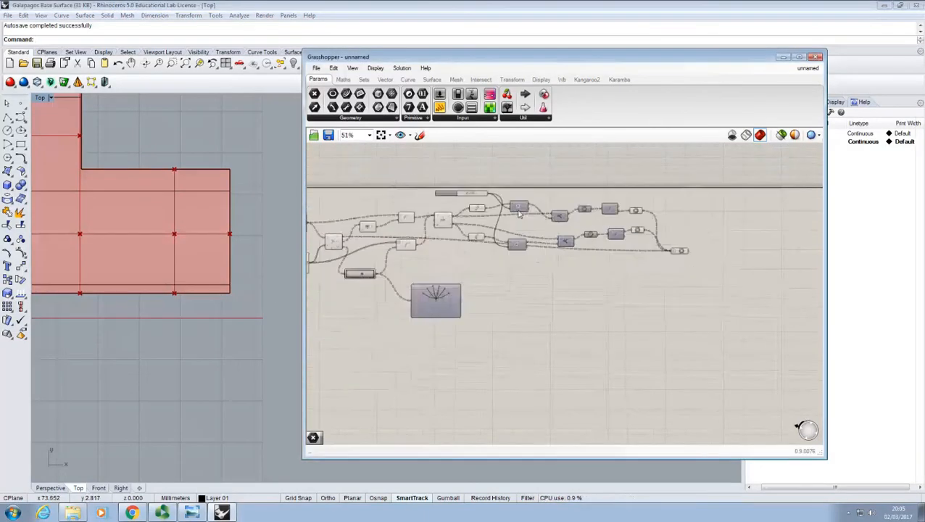
right_drag(480, 230, 521, 220)
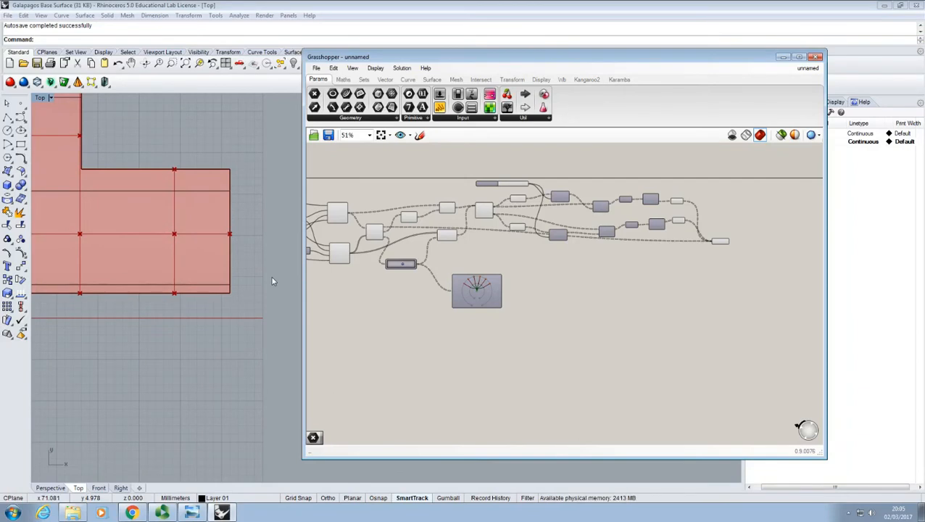
right_drag(417, 184, 458, 187)
scroll(442, 190, up, 3)
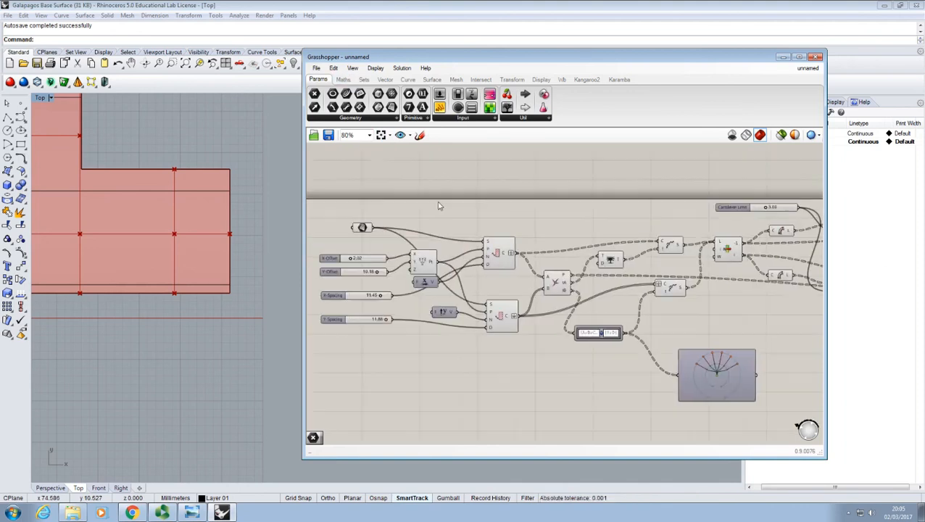
click(362, 229)
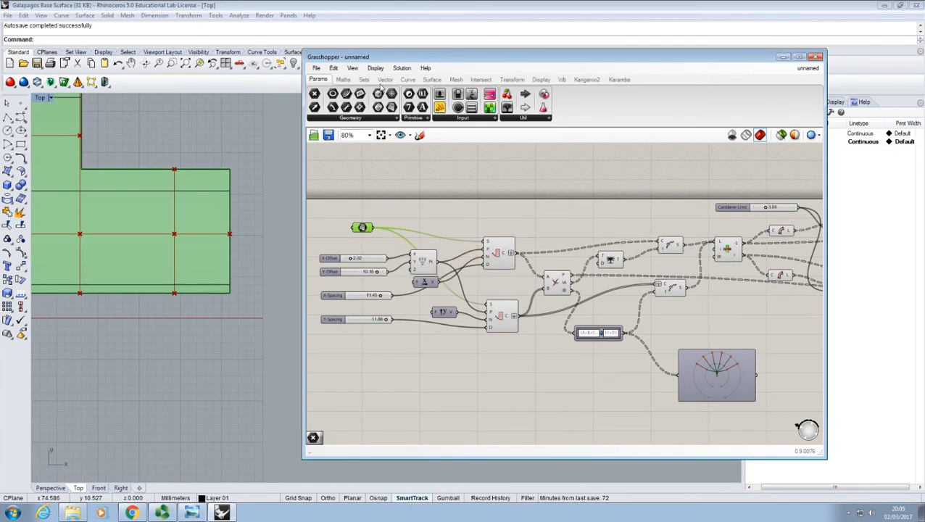
click(432, 79)
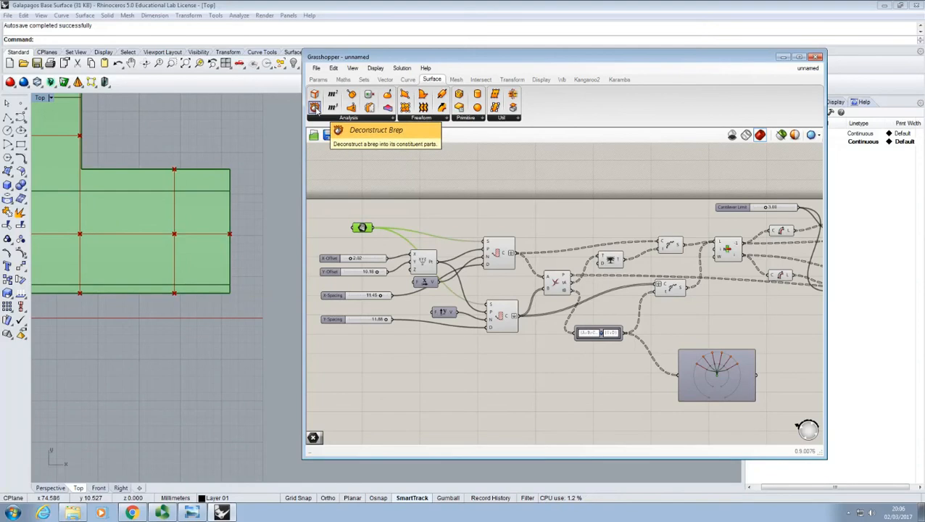
drag(315, 107, 444, 204)
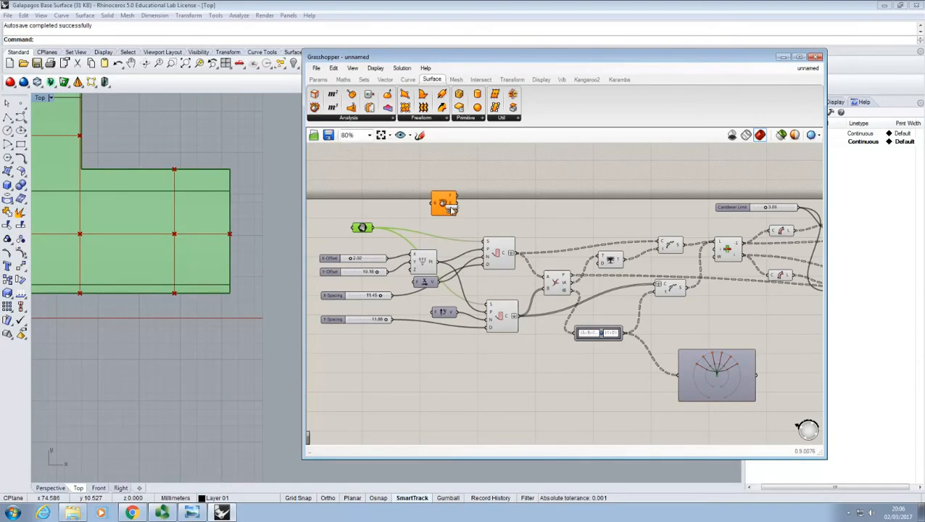
drag(377, 229, 434, 204)
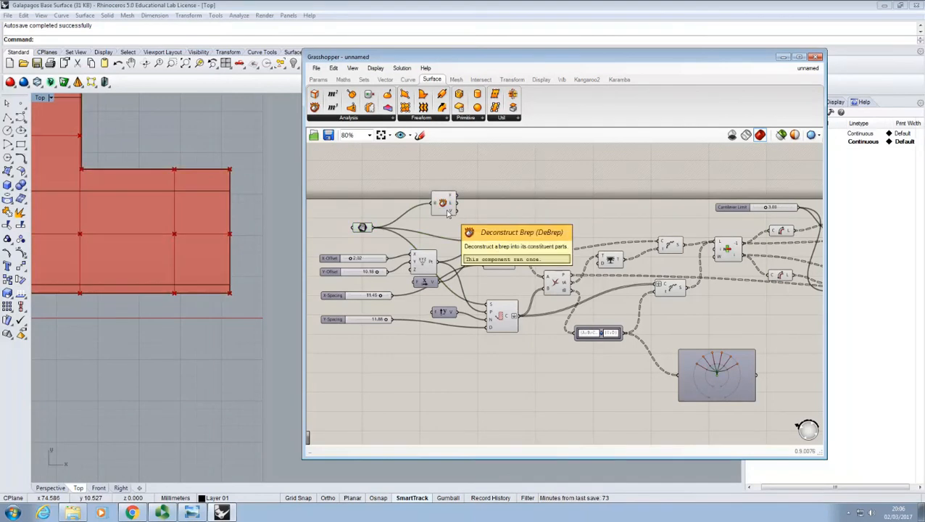
- Examine the base surface's corners in the Top viewport against the collected grid and edge points
mouse_move(450, 198)
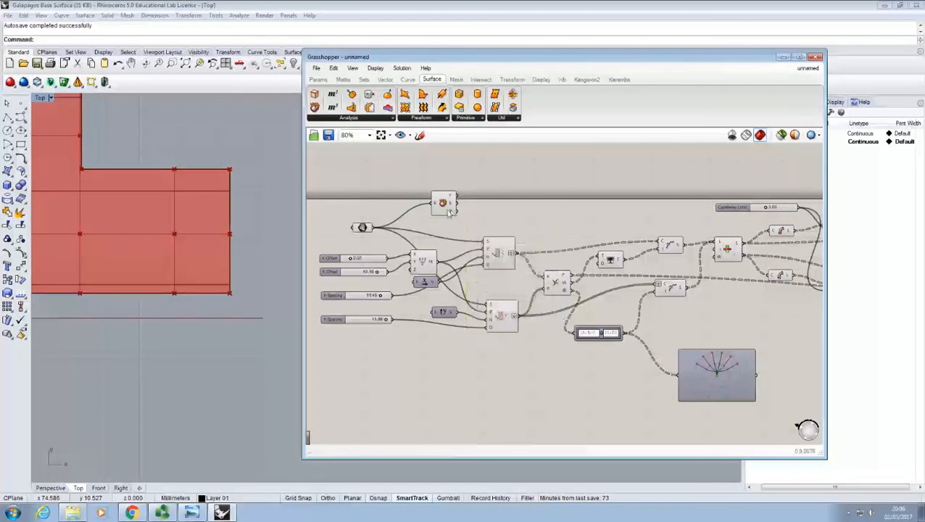
click(447, 209)
click(468, 217)
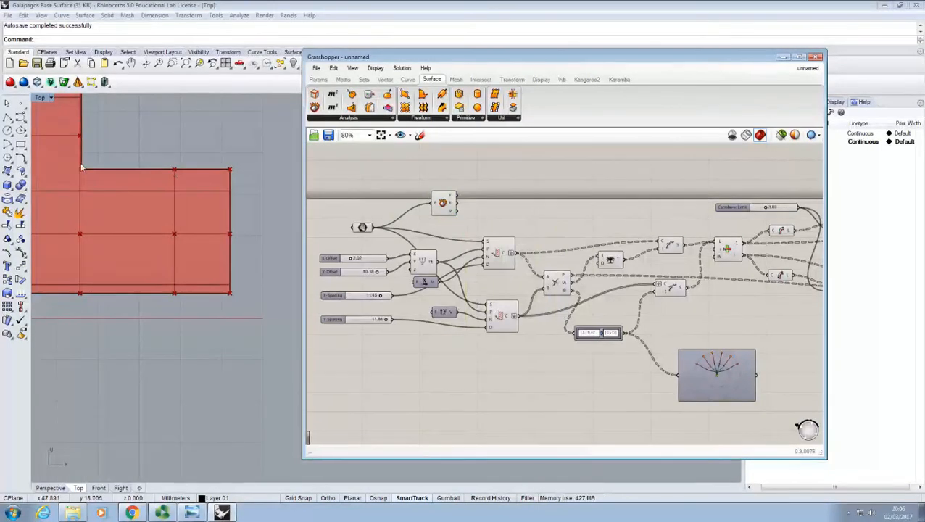
scroll(191, 296, down, 5)
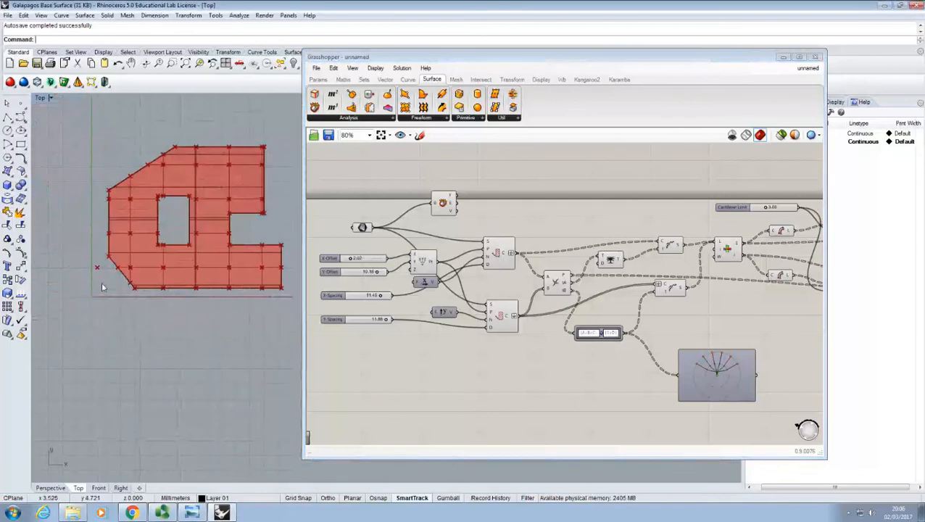
scroll(111, 284, up, 3)
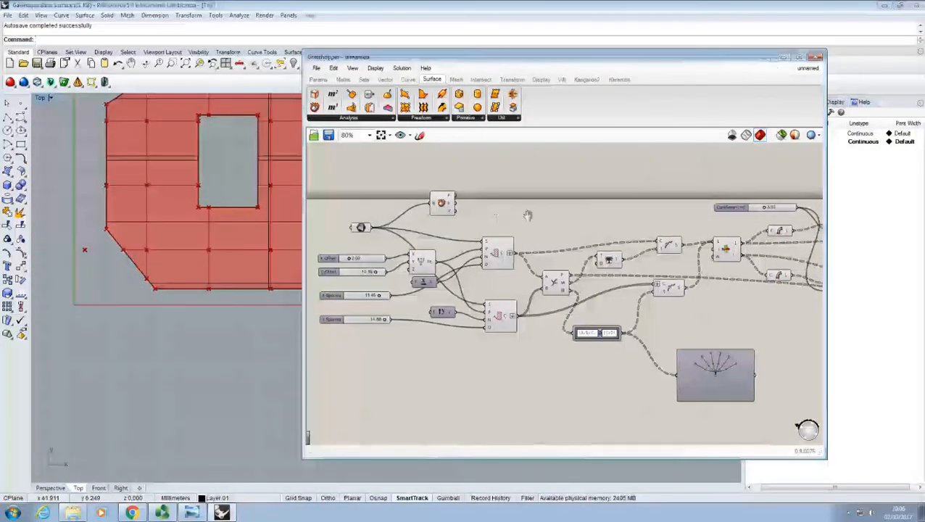
- Move the Deconstruct Brep component to the downstream end of the definition, just above the combined Point parameter
right_drag(527, 213, 409, 187)
drag(337, 181, 475, 172)
scroll(475, 172, down, 5)
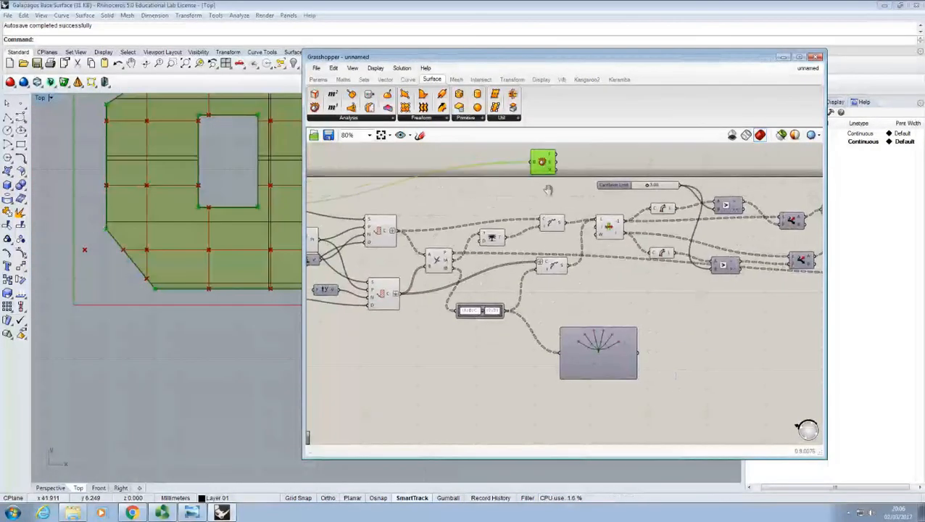
drag(396, 215, 574, 215)
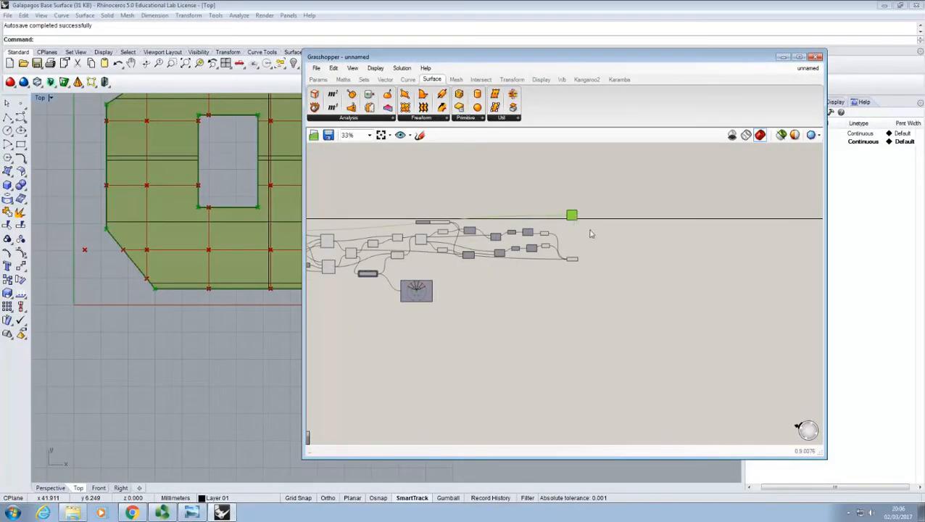
click(590, 231)
scroll(591, 232, up, 1)
right_drag(537, 231, 749, 226)
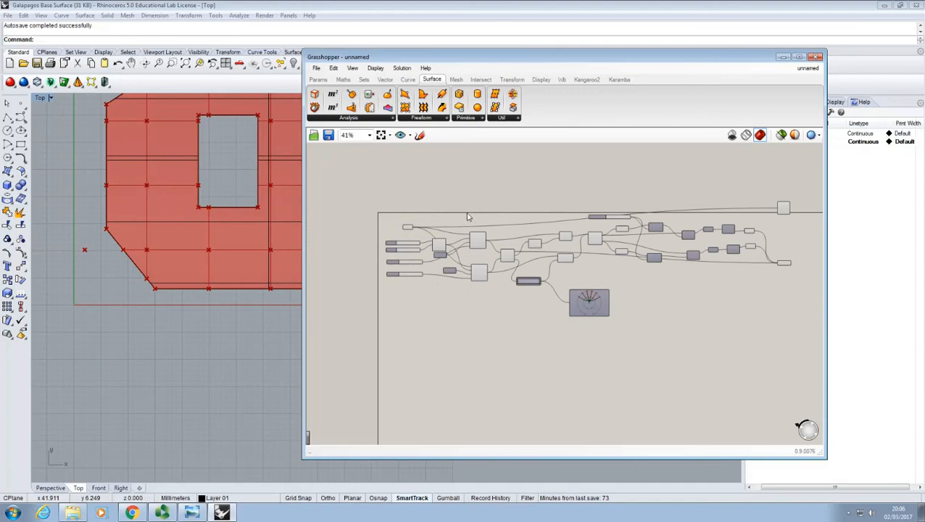
click(407, 227)
right_drag(802, 241, 630, 233)
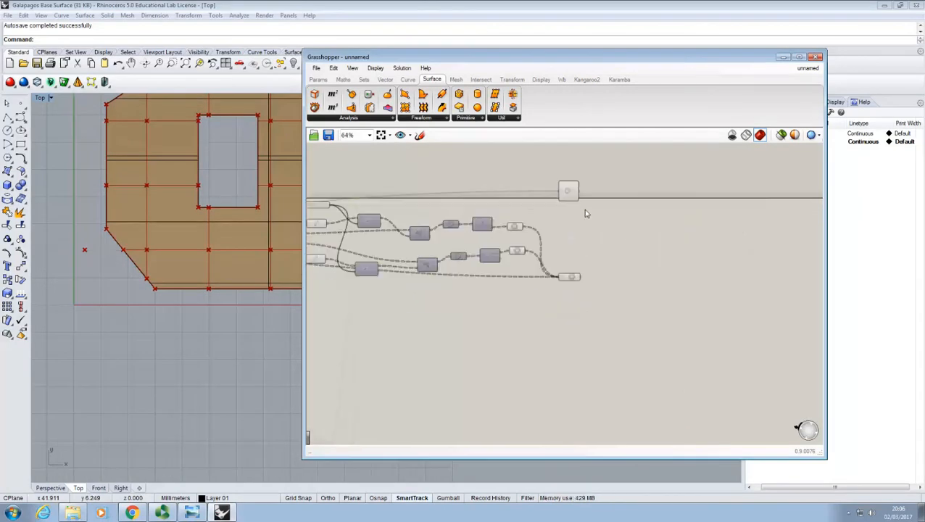
scroll(664, 203, up, 4)
drag(526, 202, 531, 259)
click(574, 296)
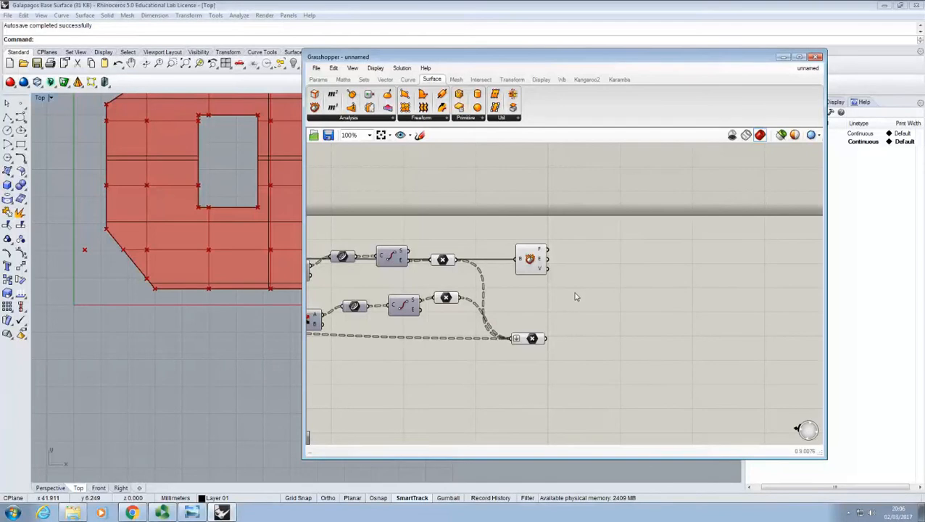
- Add a Closest Point component downstream of the Deconstruct Brep component and the combined Point parameter
mouse_move(542, 271)
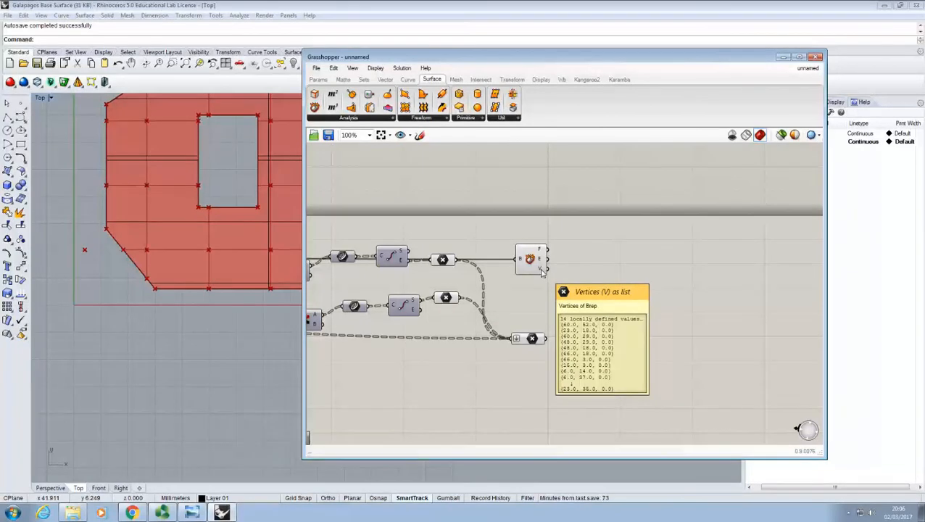
right_drag(544, 285, 597, 271)
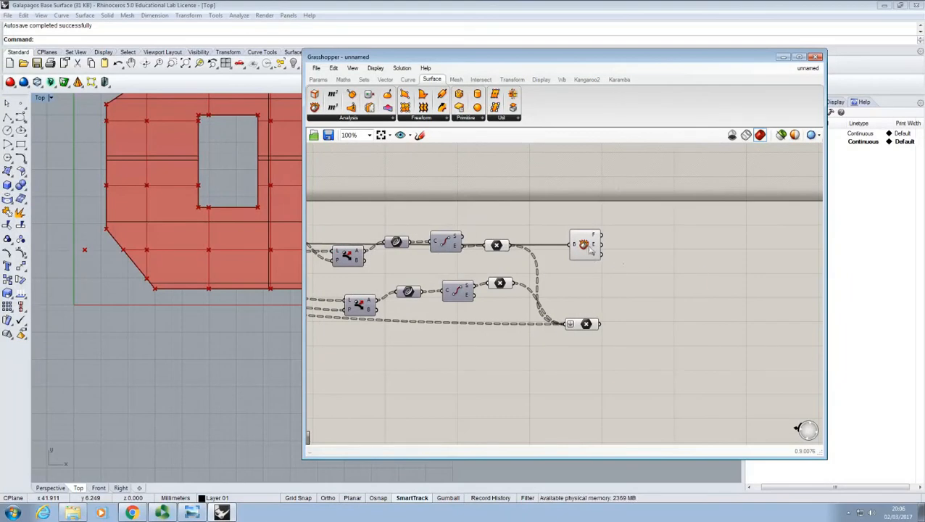
right_drag(618, 281, 601, 271)
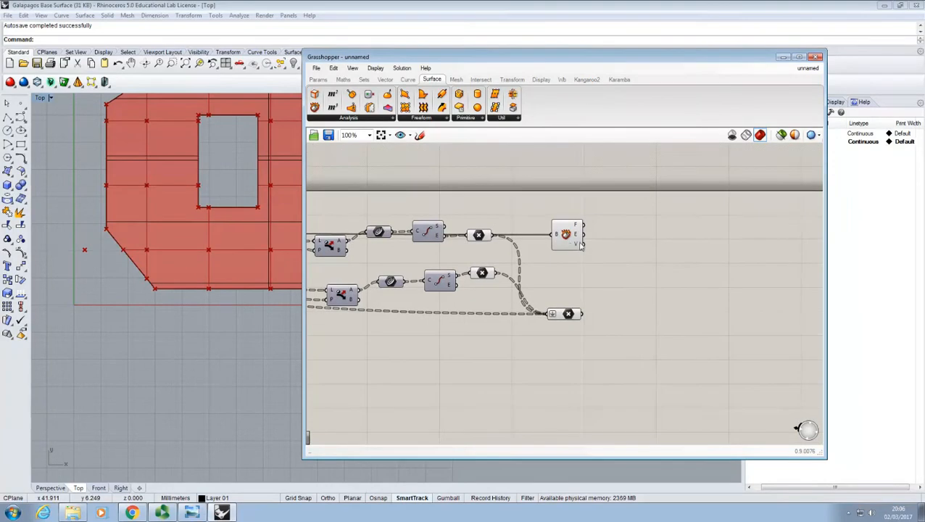
mouse_move(576, 246)
click(386, 80)
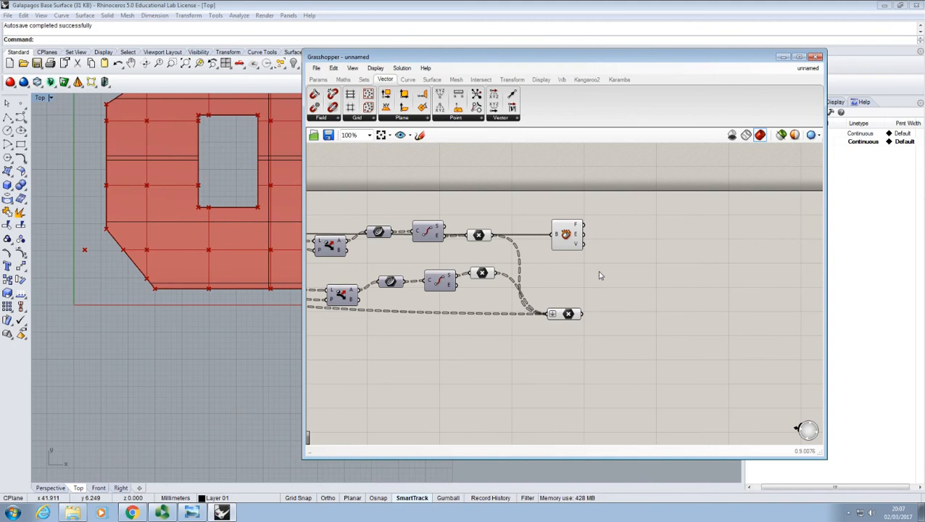
right_drag(600, 273, 604, 274)
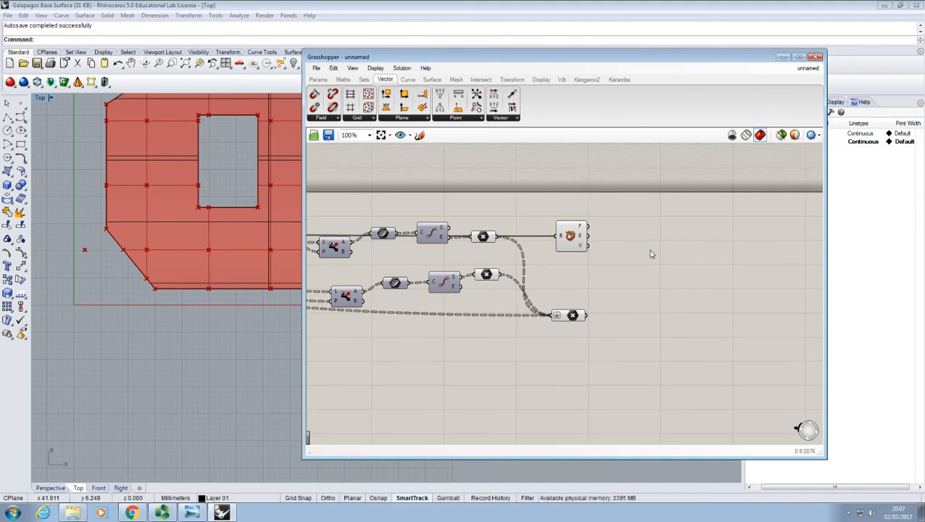
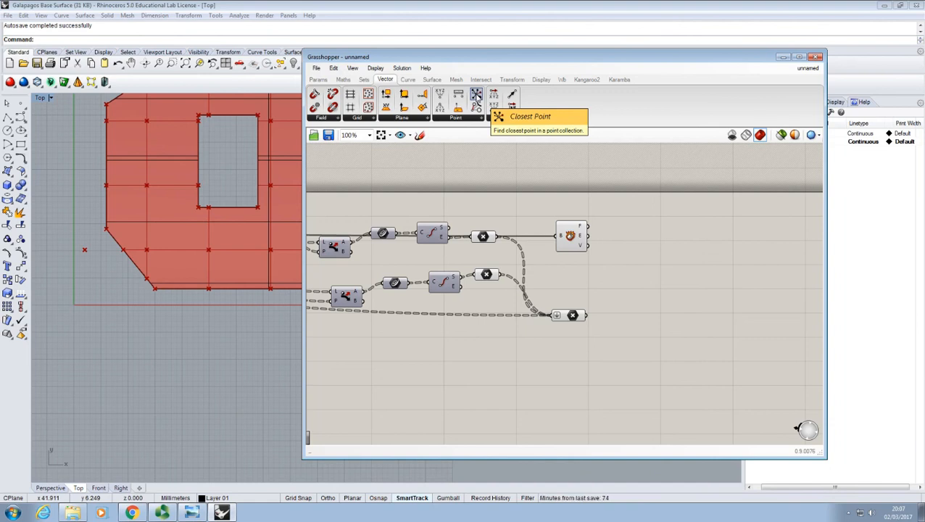
drag(476, 95, 641, 279)
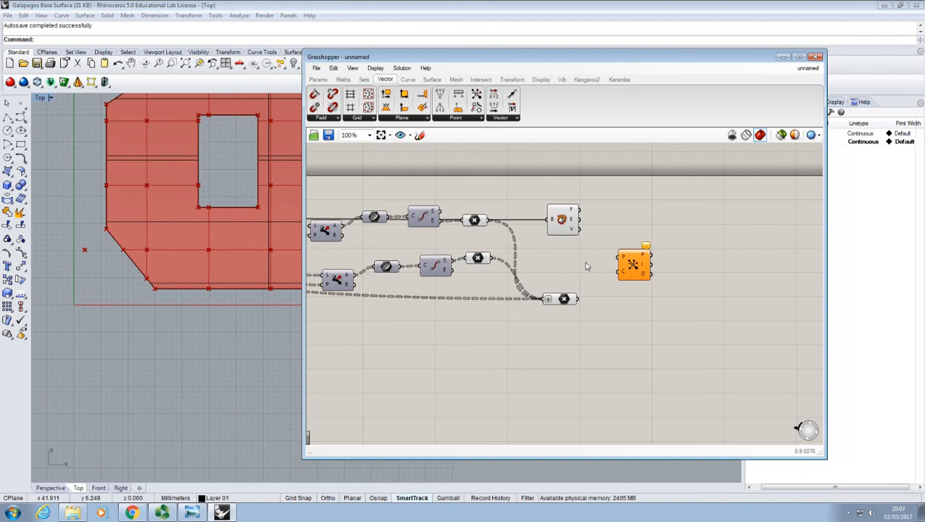
scroll(601, 263, up, 3)
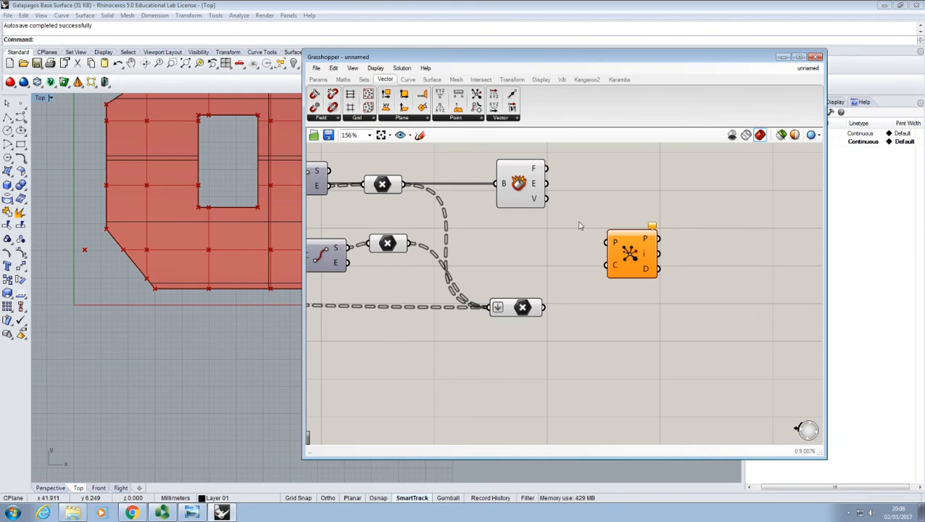
- Connect the Deconstruct Brep vertices to Closest Point's P input and the combined Point parameter to its Cloud input
mouse_move(535, 202)
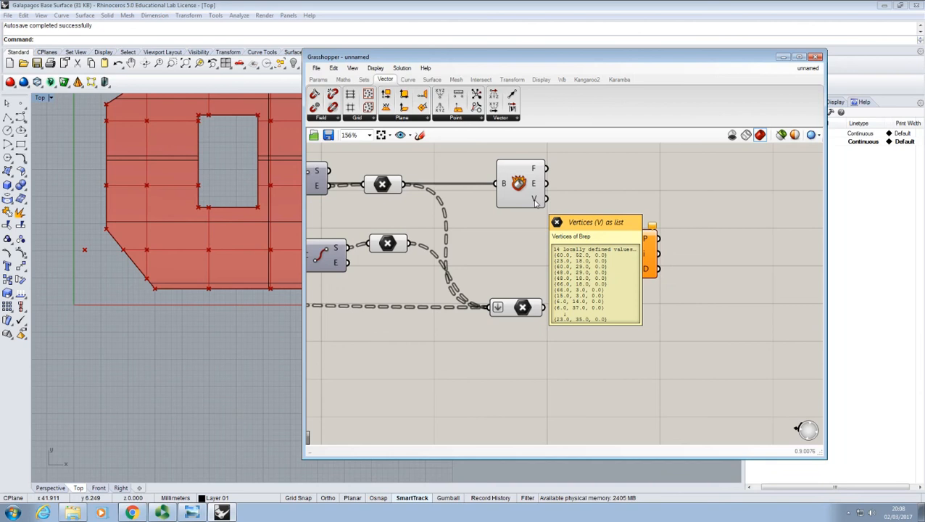
drag(546, 198, 614, 244)
mouse_move(616, 244)
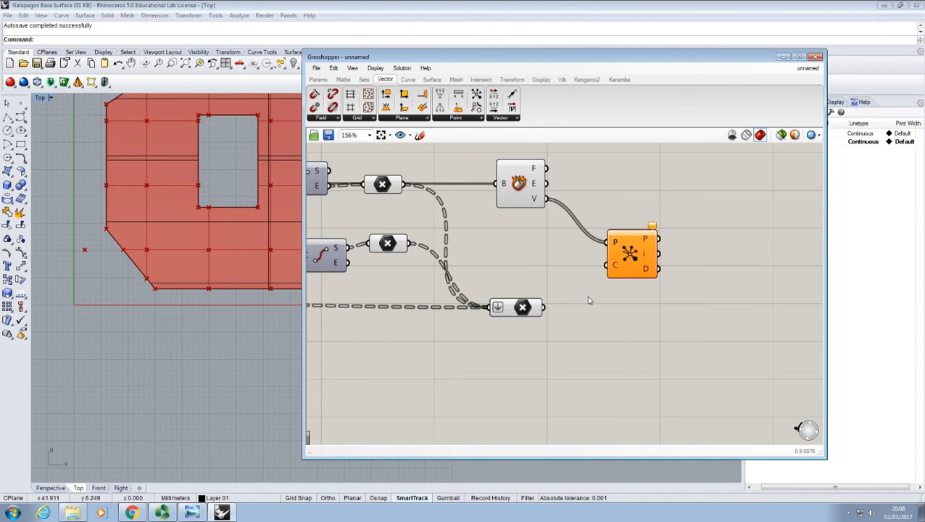
drag(549, 310, 609, 268)
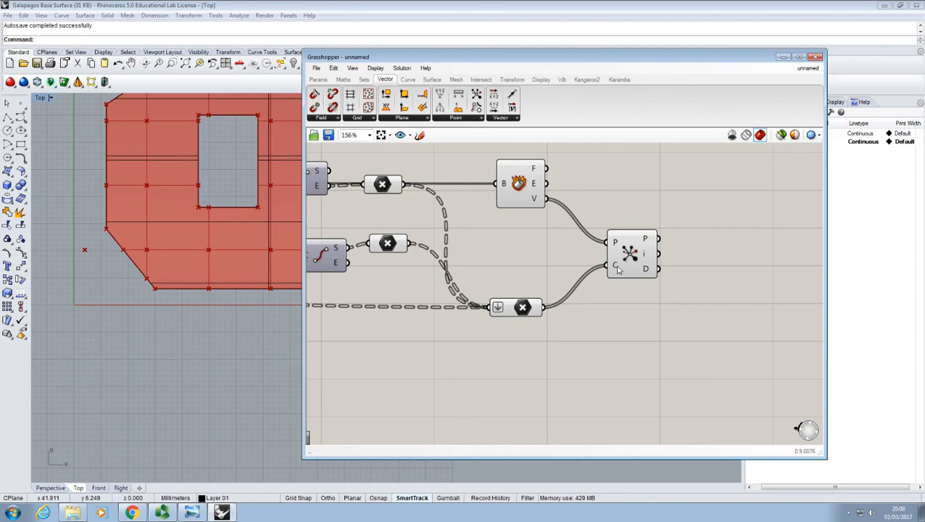
mouse_move(618, 268)
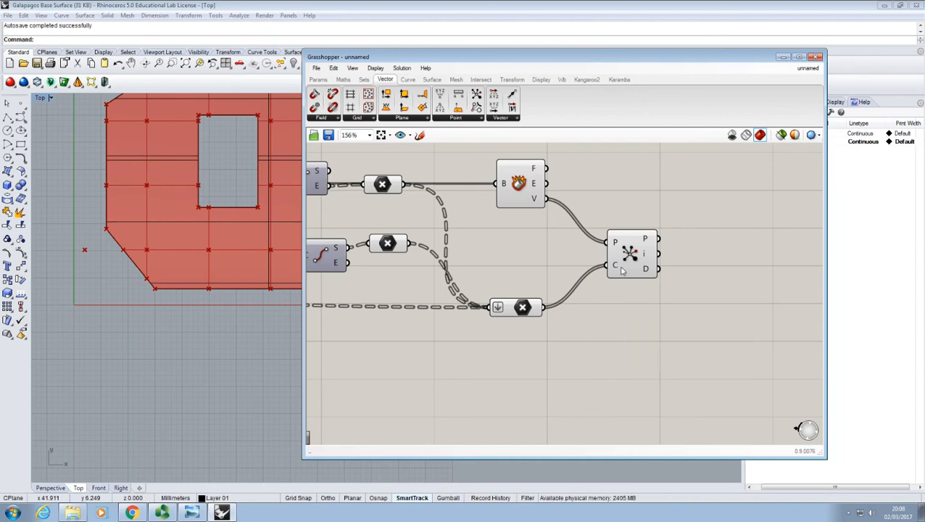
- Inspect the Closest Point component's point and cloud inputs and its distance output
mouse_move(645, 271)
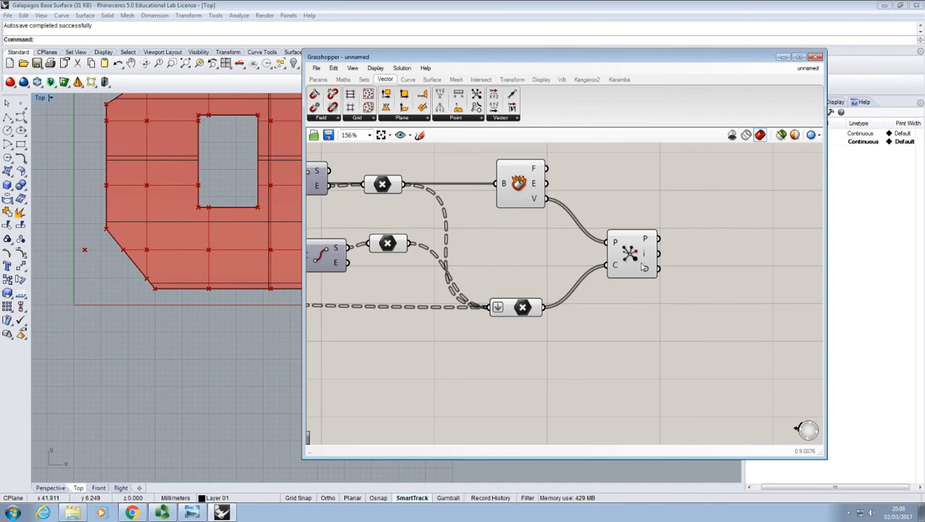
mouse_move(614, 245)
right_click(614, 245)
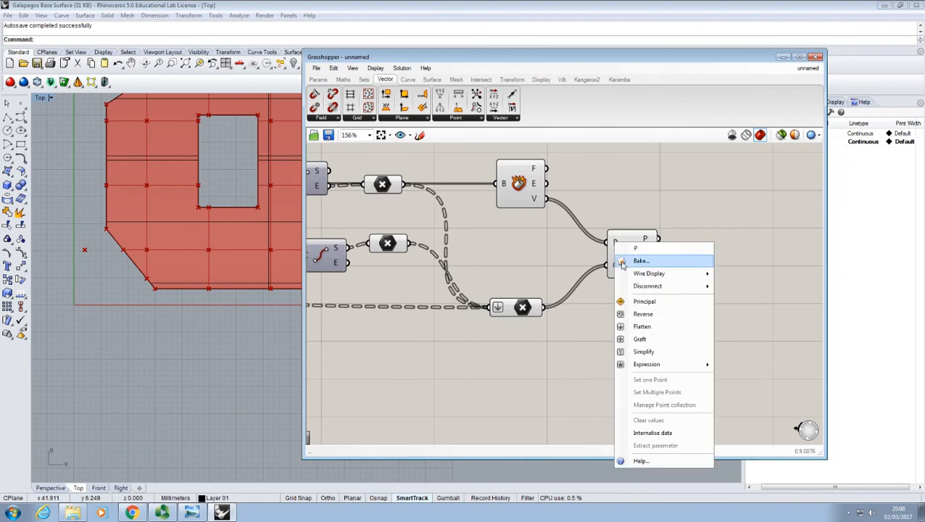
right_click(604, 221)
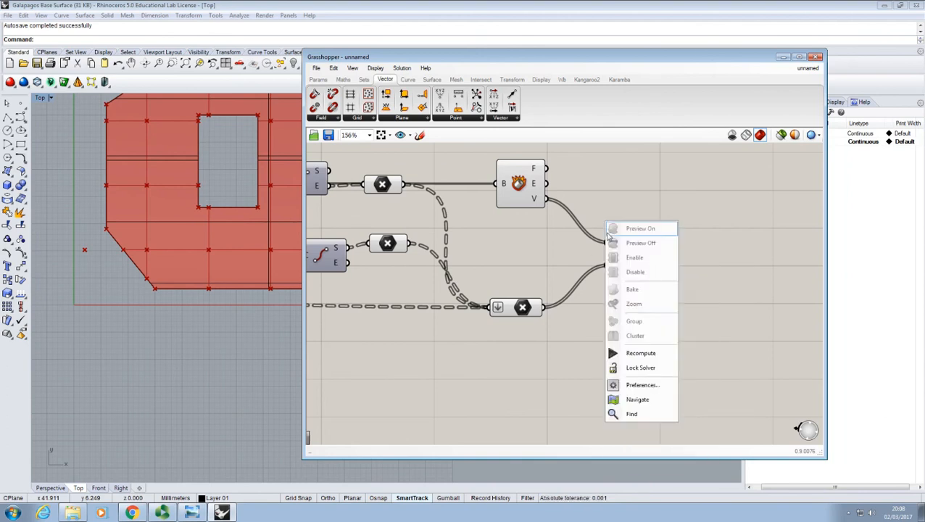
click(601, 219)
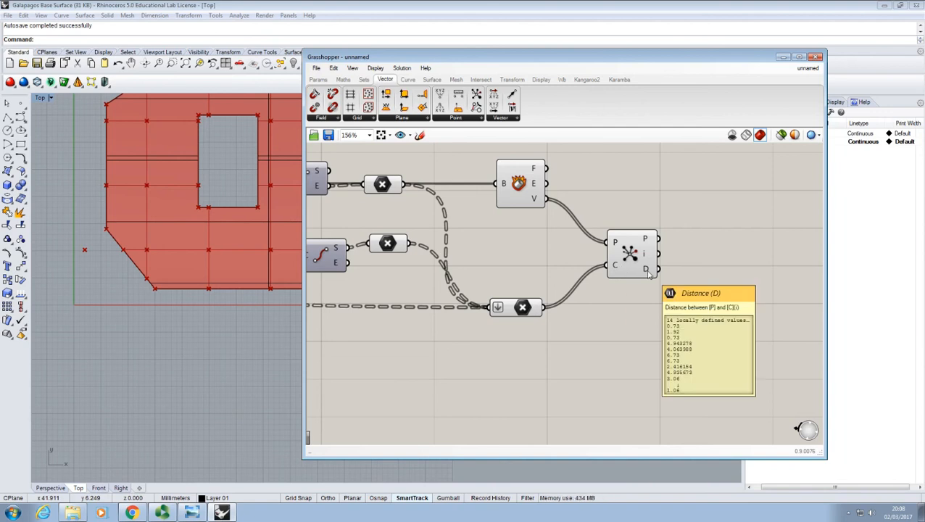
scroll(609, 258, up, 3)
mouse_move(620, 235)
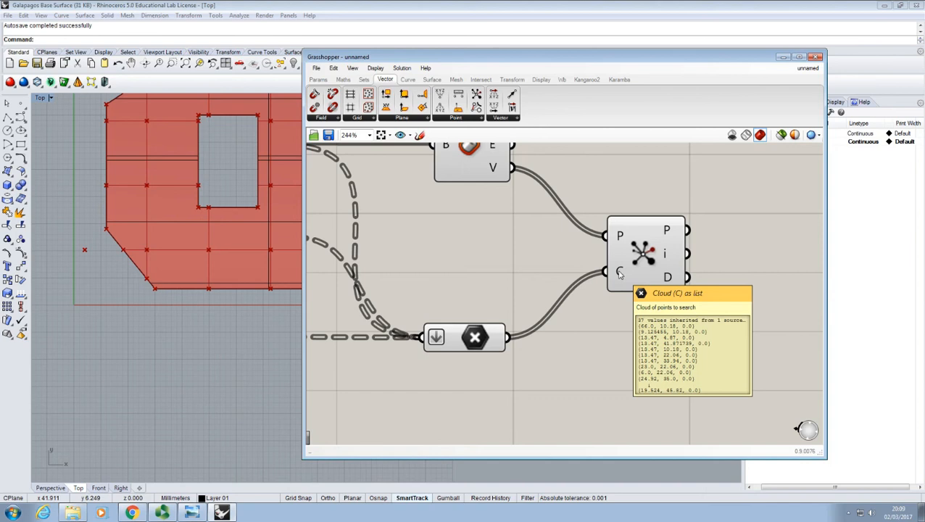
right_drag(664, 234, 599, 248)
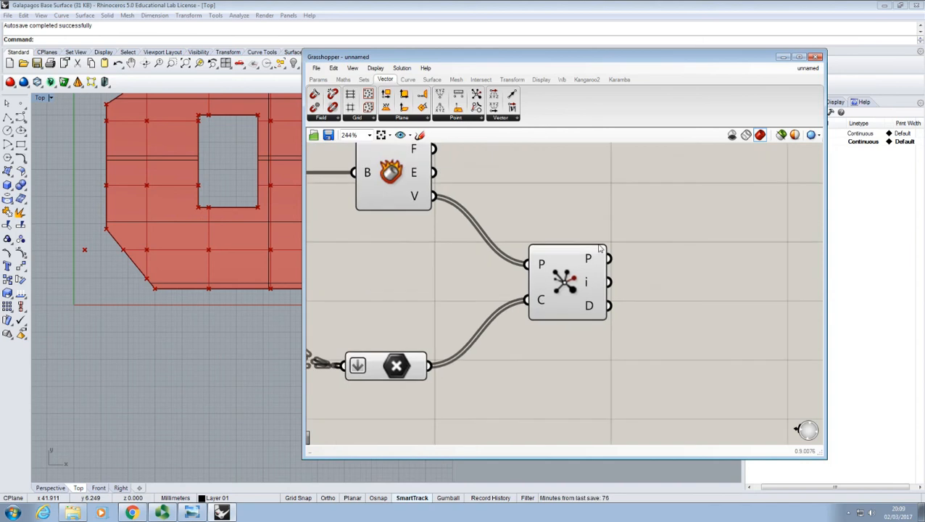
mouse_move(593, 260)
mouse_move(591, 313)
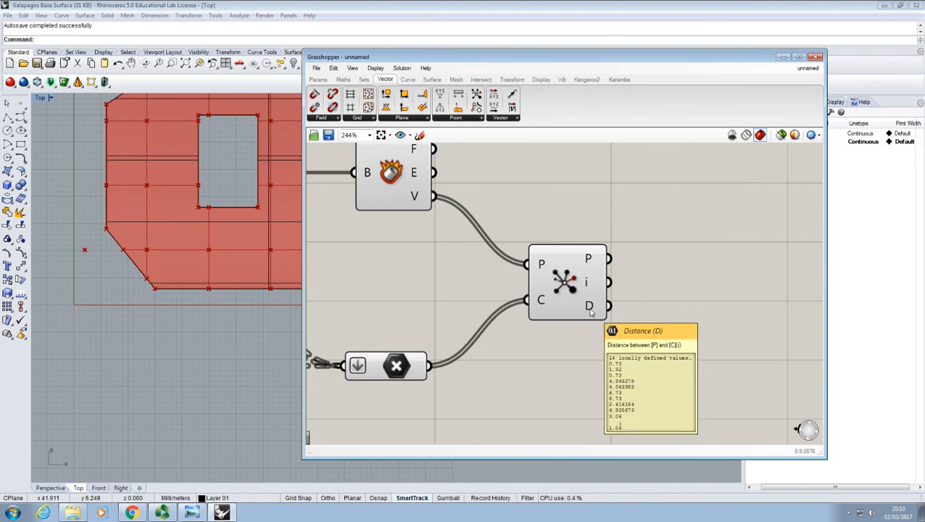
- Shift the Closest Point component slightly closer to the Deconstruct Brep component
drag(591, 312, 574, 295)
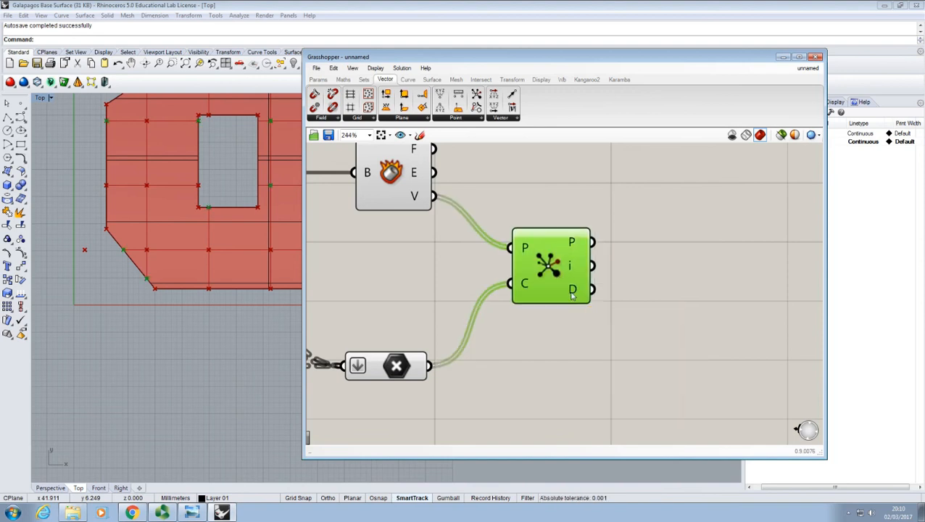
right_click(469, 195)
click(417, 203)
mouse_move(413, 201)
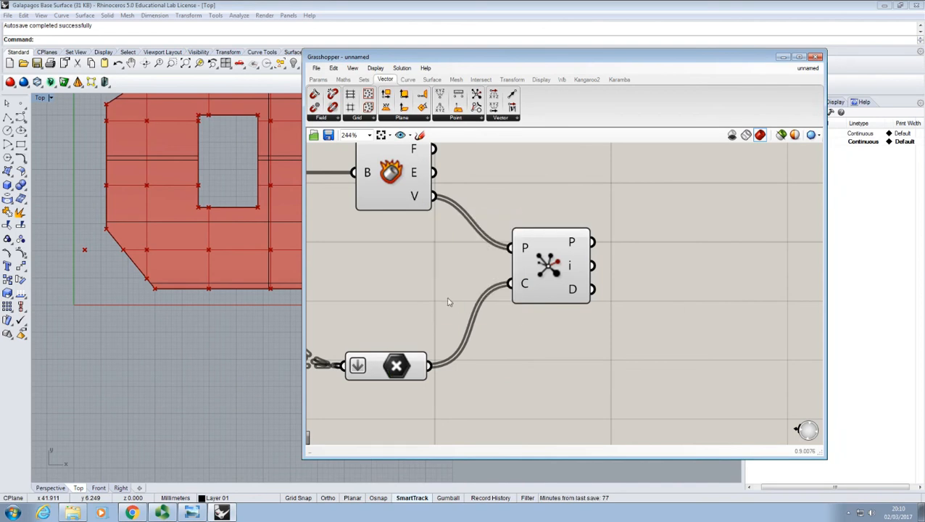
- Try to copy the upper Larger Than and Dispatch components to the area beside the Closest Point component
scroll(634, 271, down, 5)
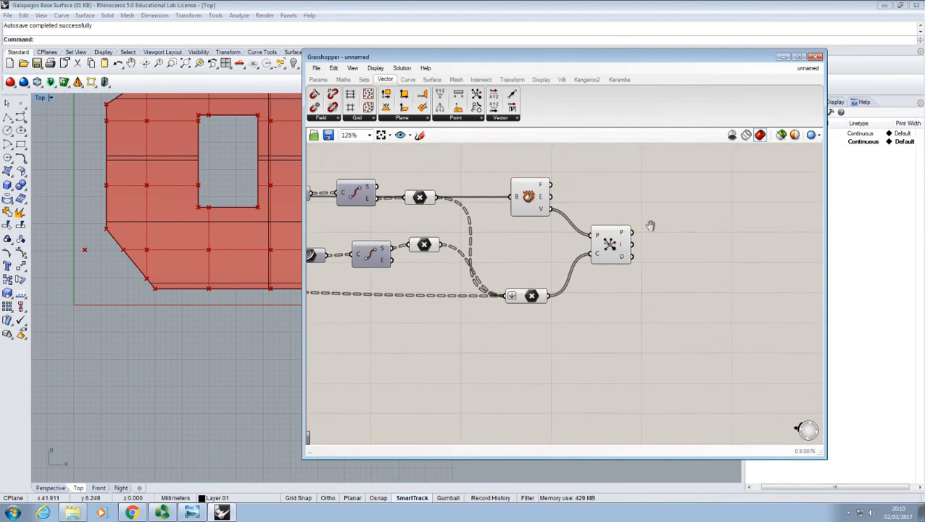
right_drag(455, 245, 592, 248)
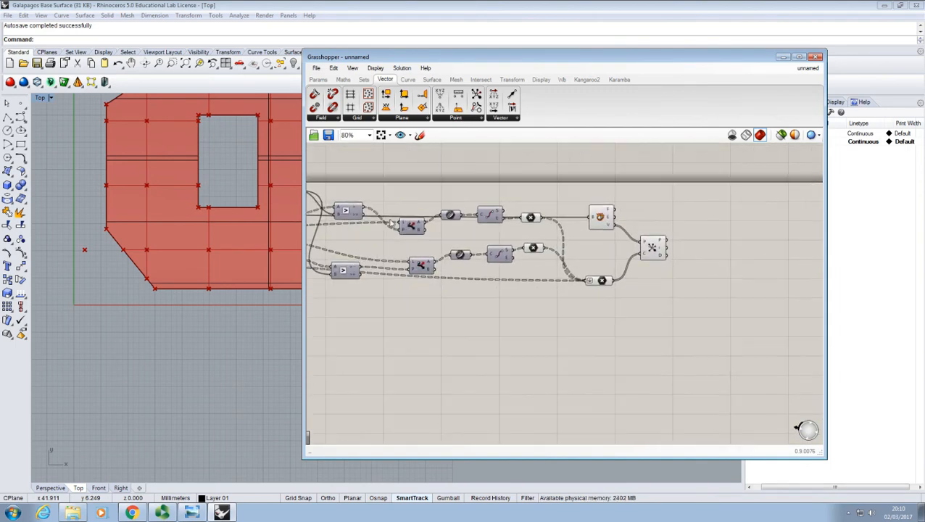
drag(347, 211, 358, 218)
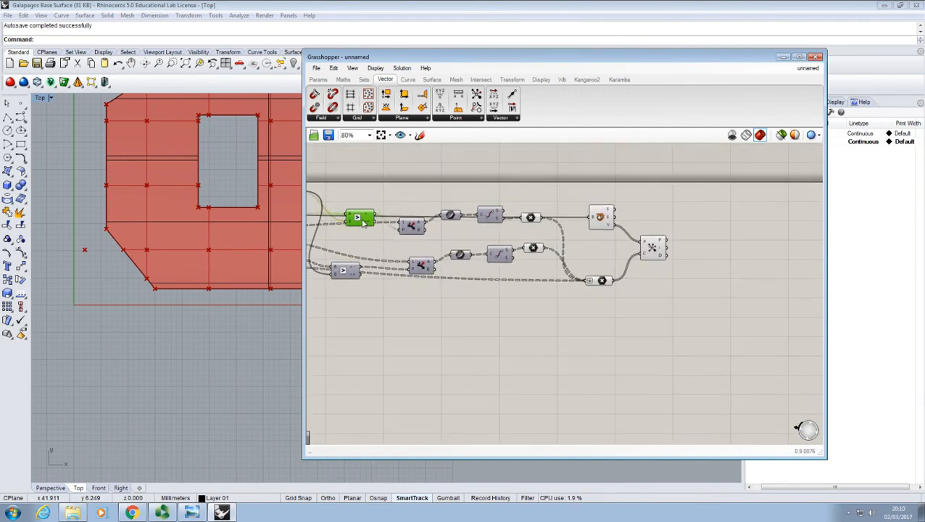
shift+click(410, 227)
right_drag(422, 204, 440, 209)
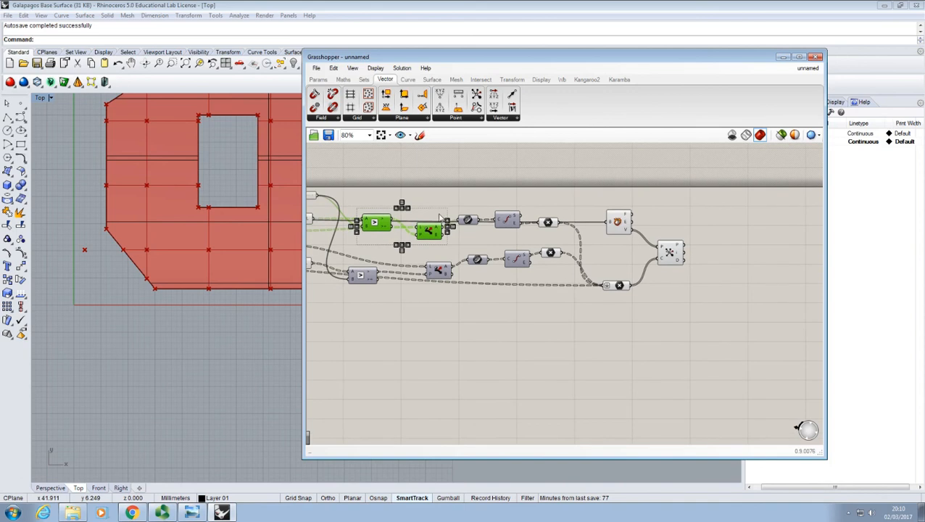
drag(430, 217, 433, 221)
drag(377, 226, 720, 207)
key(Delete)
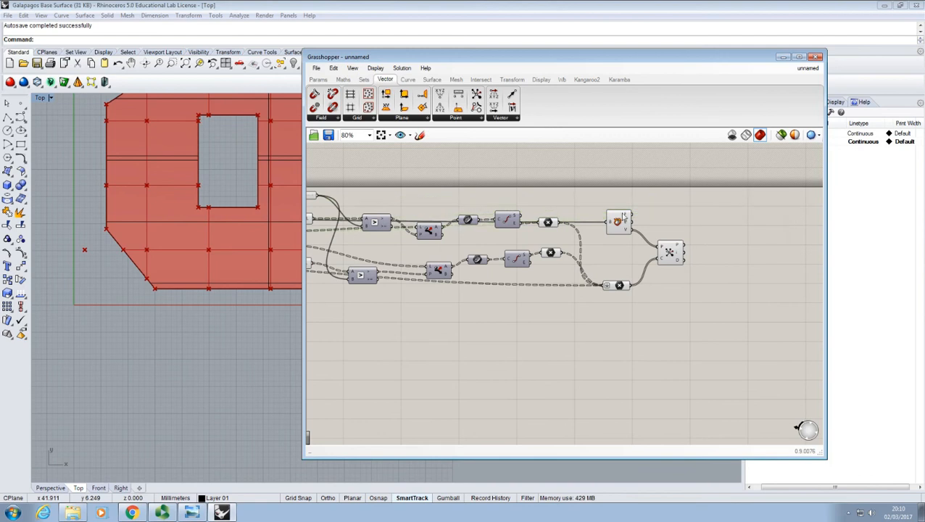
- Add a Larger Than component beside Closest Point, connecting the distance output to A and the Cantilever Limit slider to B
click(344, 79)
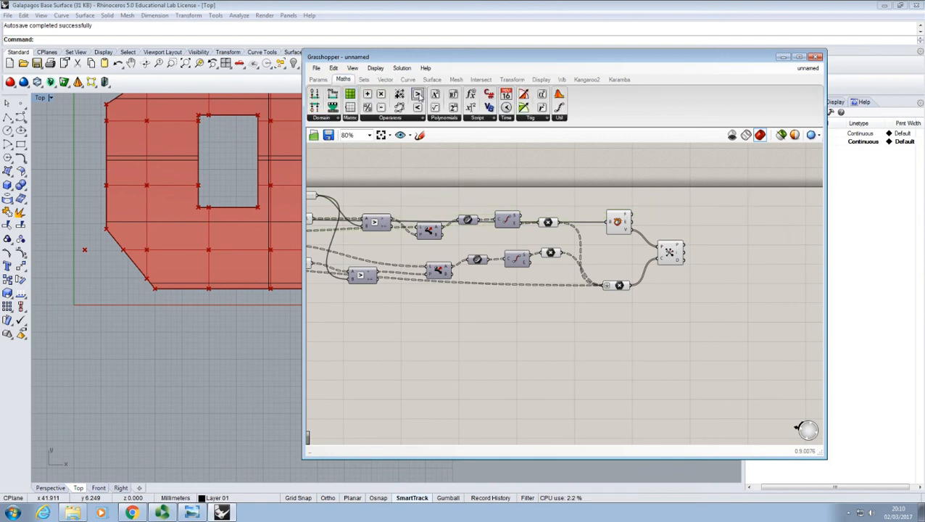
drag(417, 95, 708, 260)
scroll(710, 271, up, 1)
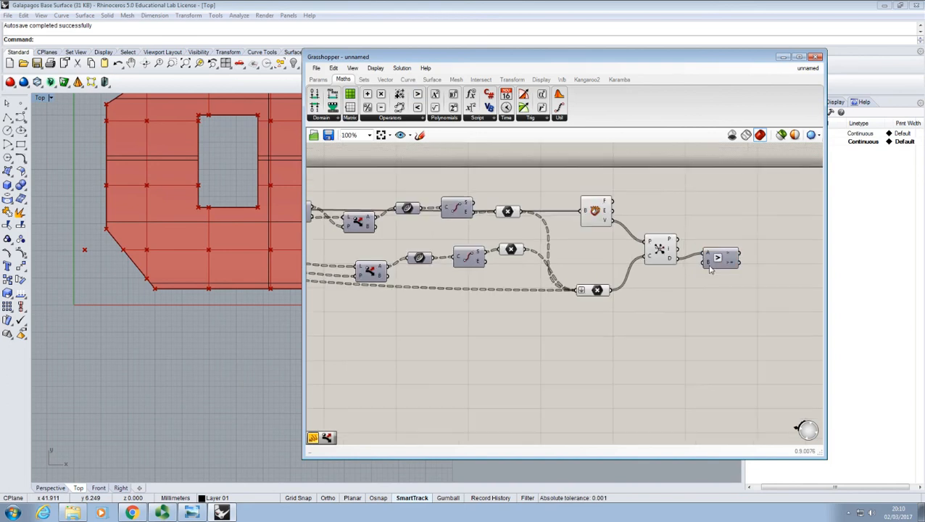
right_drag(712, 269, 701, 272)
scroll(626, 255, down, 1)
right_drag(473, 235, 551, 239)
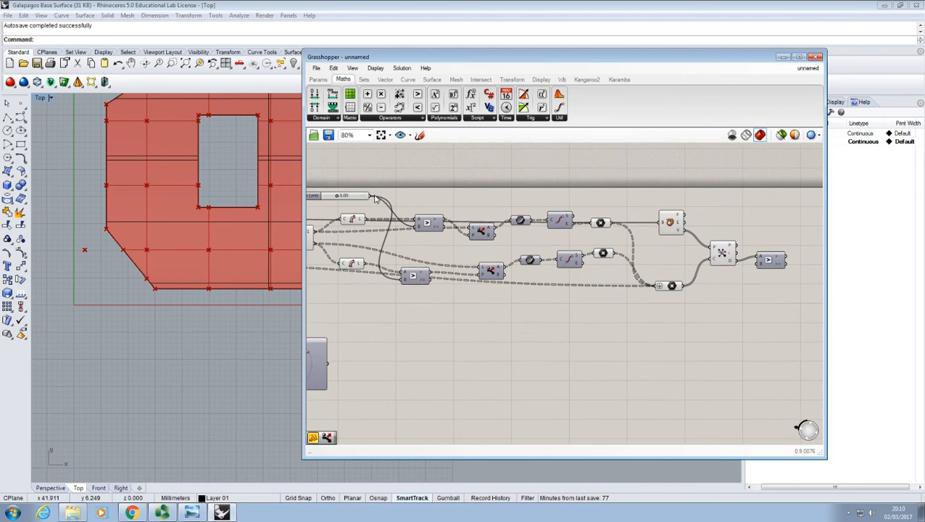
drag(370, 195, 702, 259)
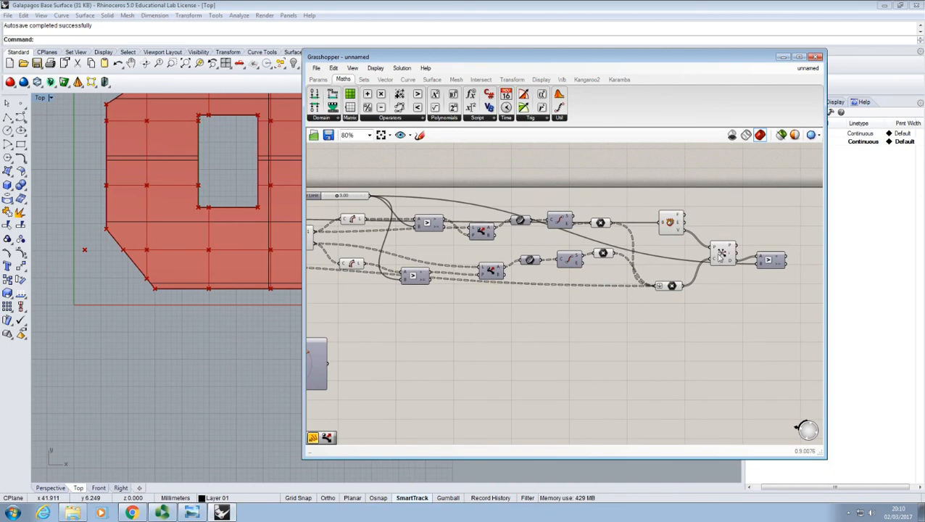
right_drag(761, 257, 680, 255)
click(683, 259)
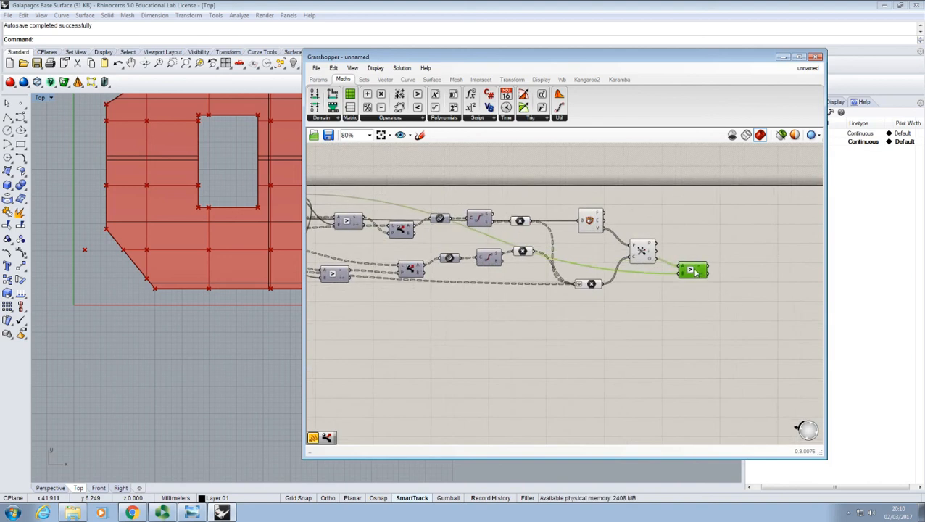
scroll(682, 257, up, 2)
scroll(677, 263, up, 2)
mouse_move(655, 253)
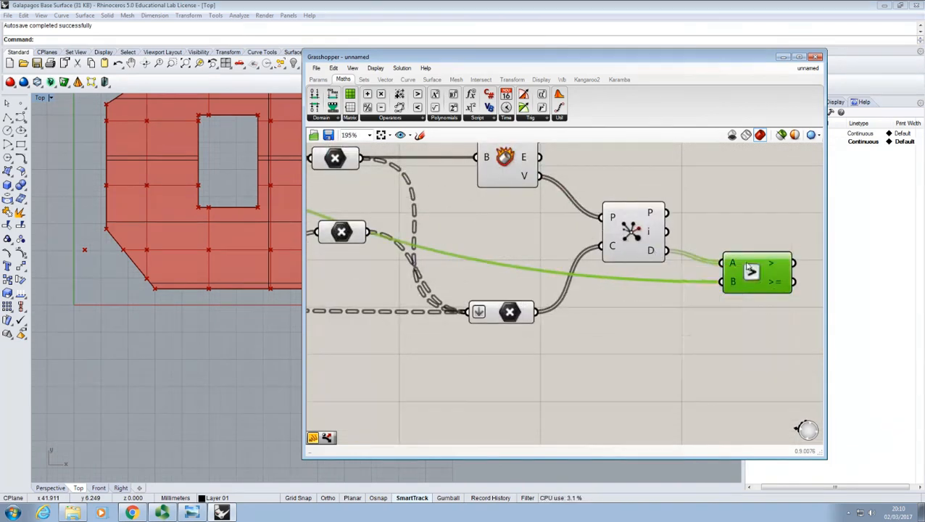
- Move the Cantilever Limit slider next to the B input of the new Larger Than component
scroll(493, 230, down, 3)
right_drag(494, 230, 607, 232)
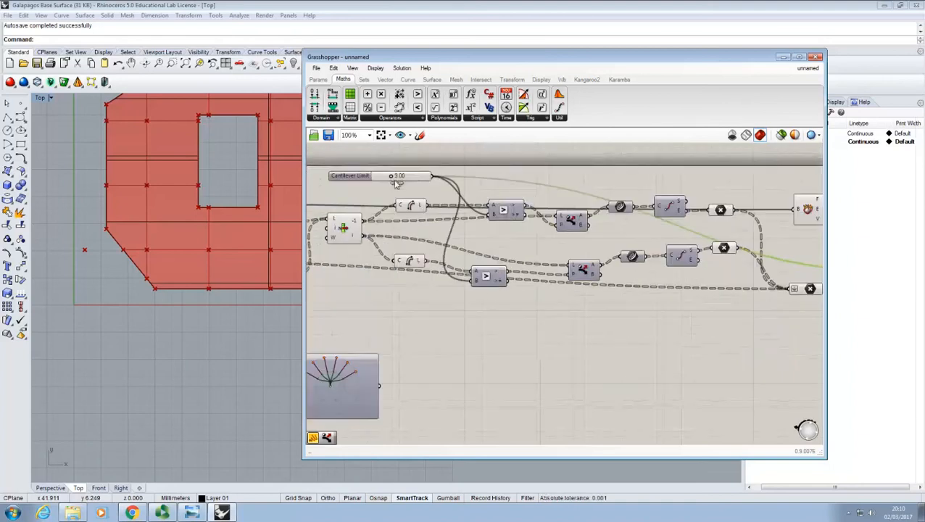
drag(430, 178, 718, 173)
right_drag(718, 174, 452, 180)
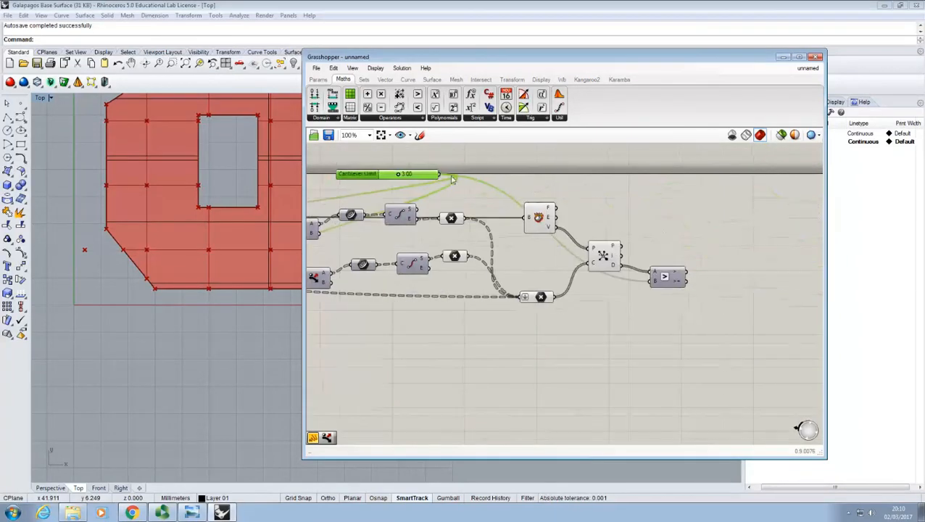
drag(429, 175, 599, 276)
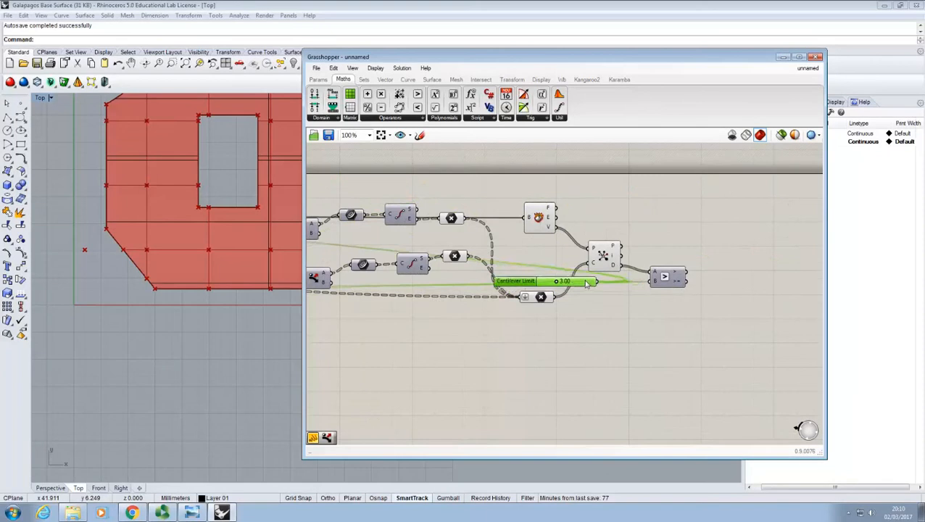
scroll(615, 278, up, 3)
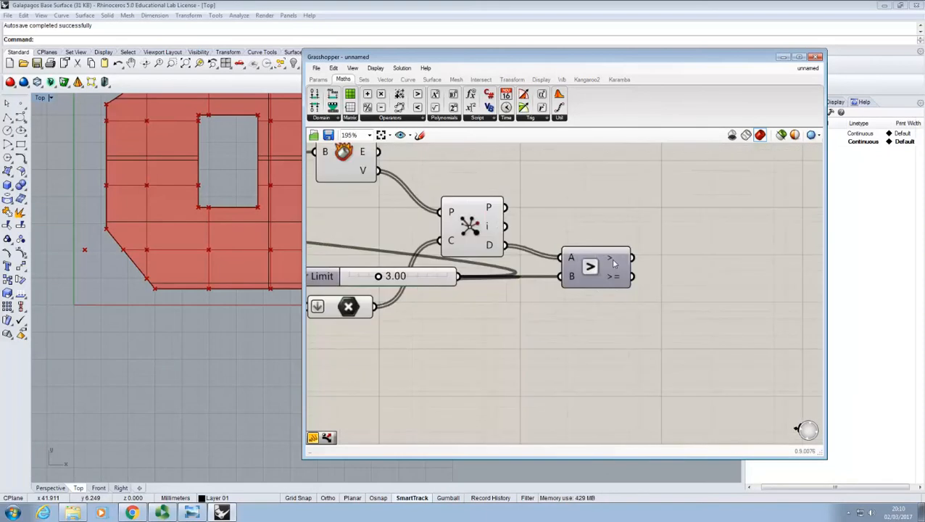
- Add a Dispatch component and connect the Deconstruct Brep vertices to its L input and the Larger Than > output to P
mouse_move(613, 263)
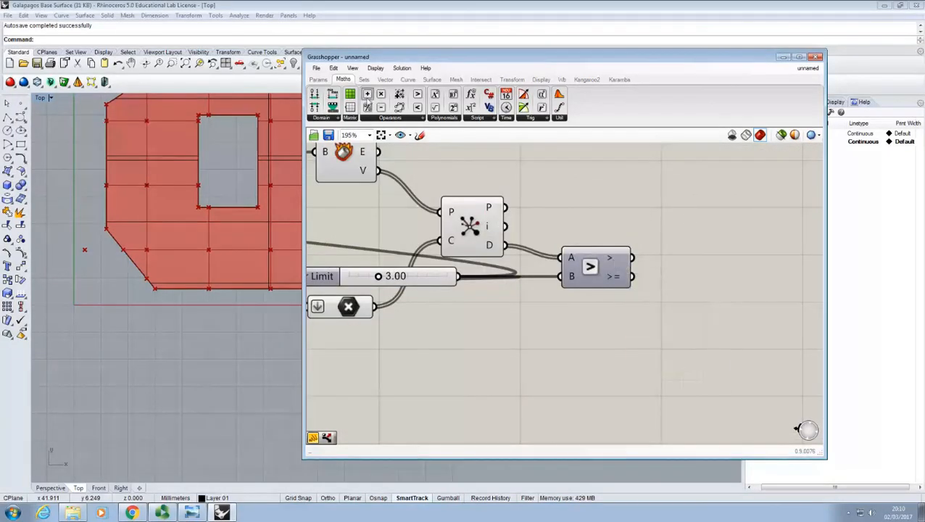
click(364, 79)
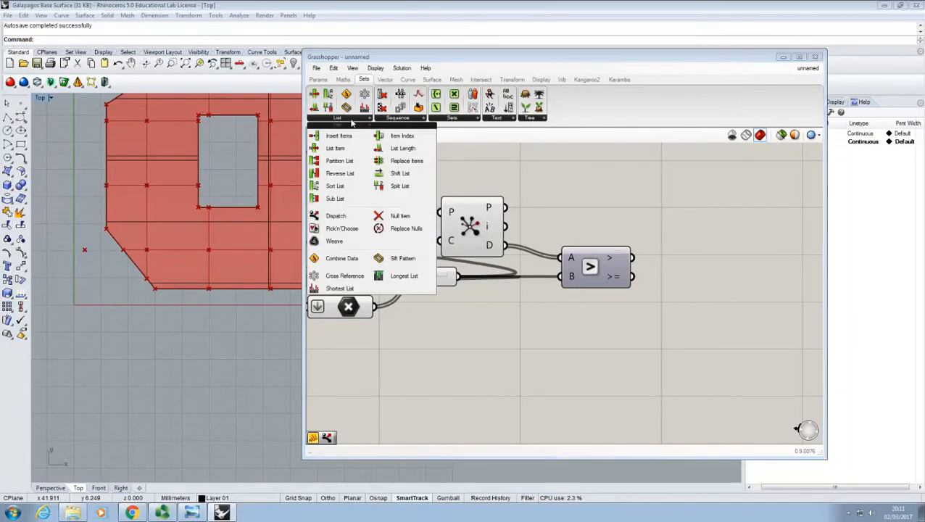
click(355, 215)
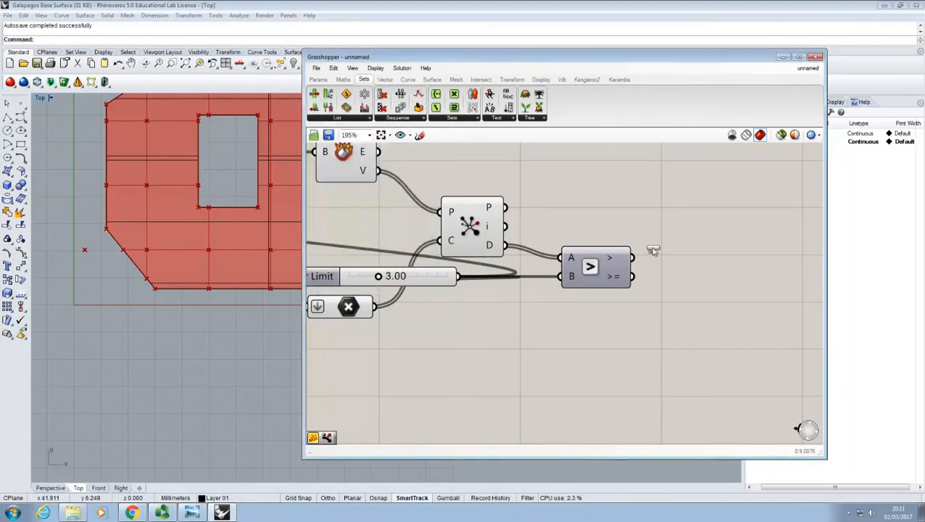
click(711, 243)
mouse_move(489, 209)
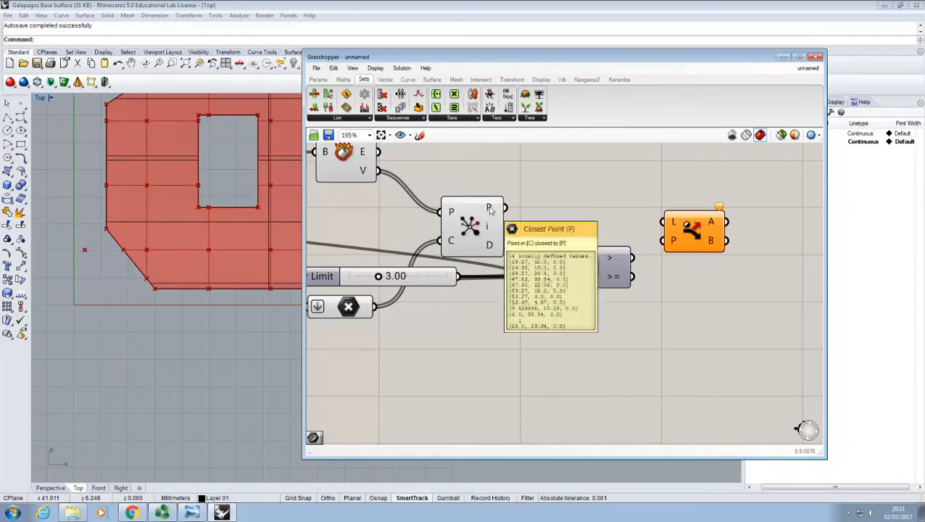
mouse_move(364, 171)
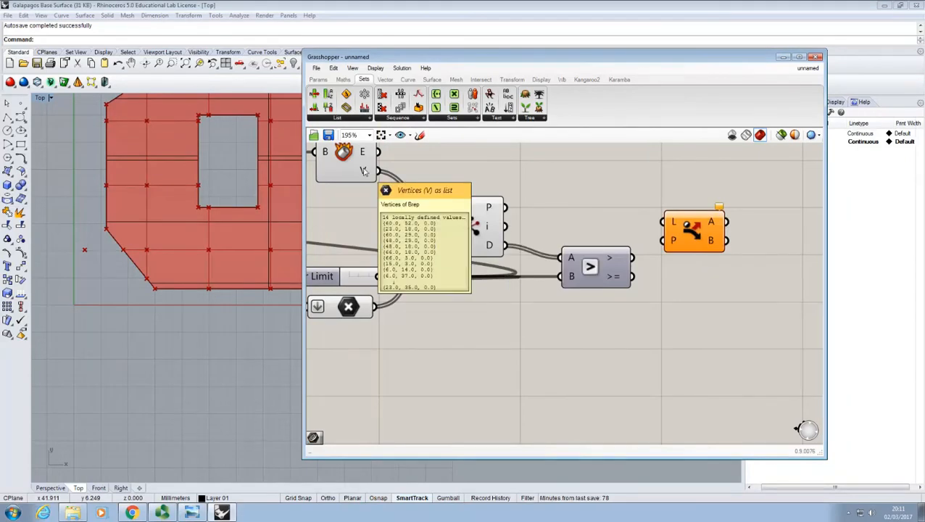
drag(365, 171, 677, 217)
drag(632, 257, 668, 237)
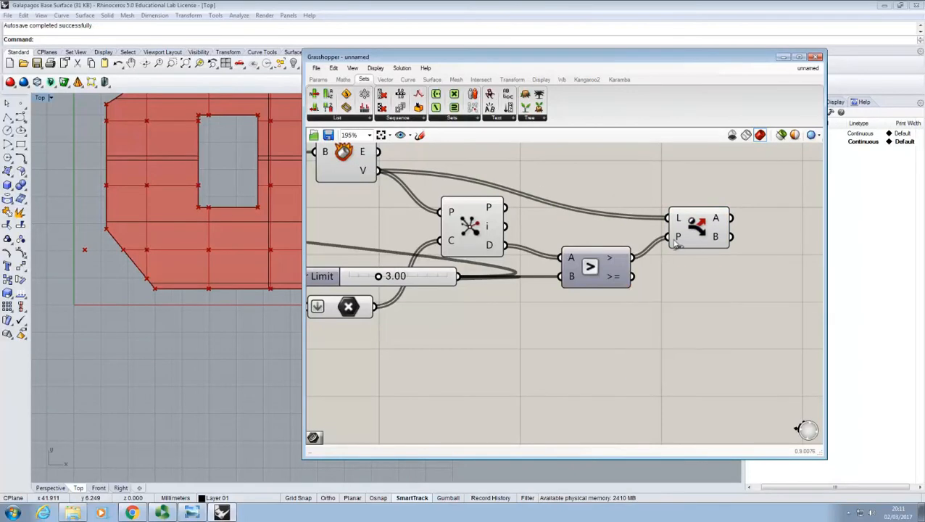
- Add a Point parameter beside the new Dispatch, connect Dispatch's A output to it, and highlight its points
mouse_move(718, 220)
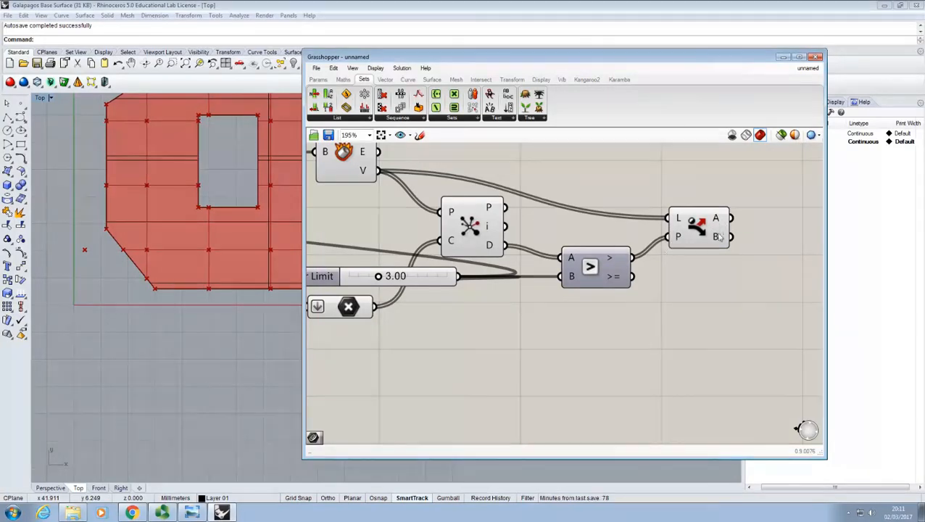
mouse_move(719, 240)
right_drag(680, 185, 616, 197)
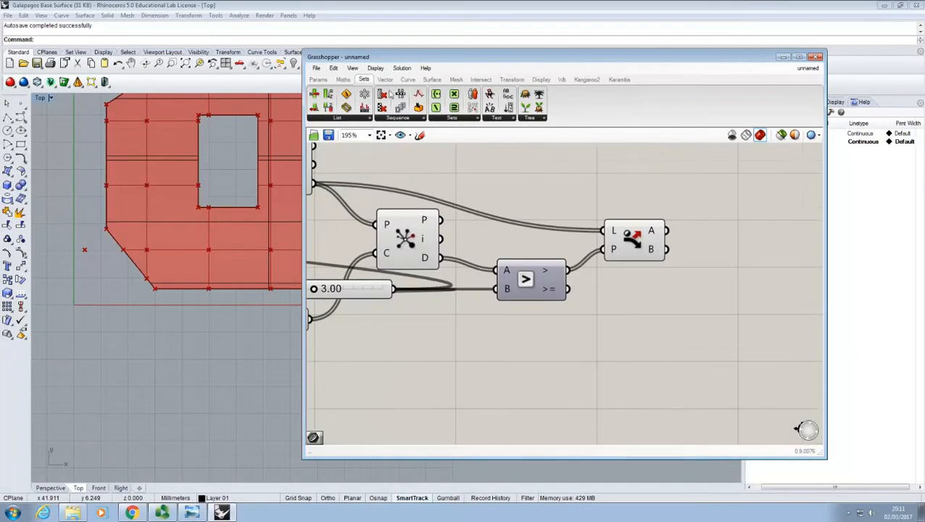
click(319, 80)
click(314, 94)
click(720, 215)
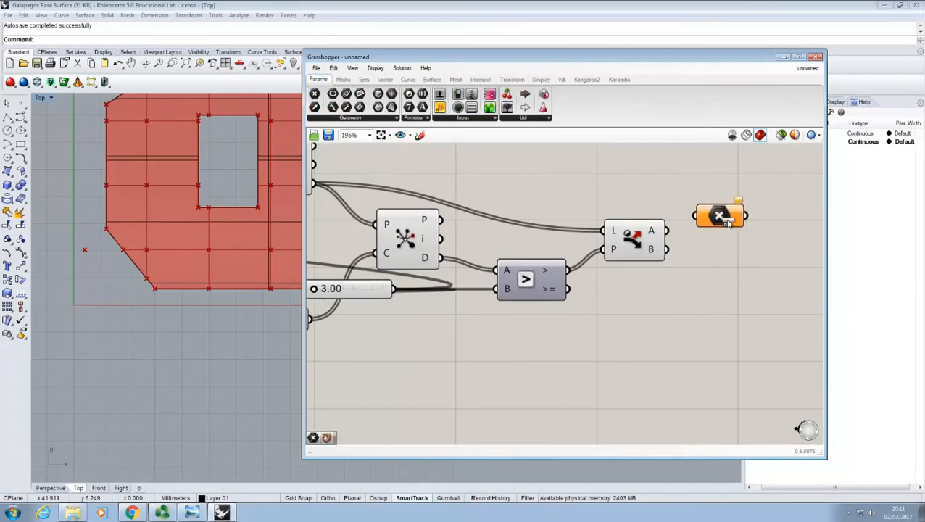
drag(667, 230, 696, 215)
right_drag(748, 203, 774, 222)
click(758, 234)
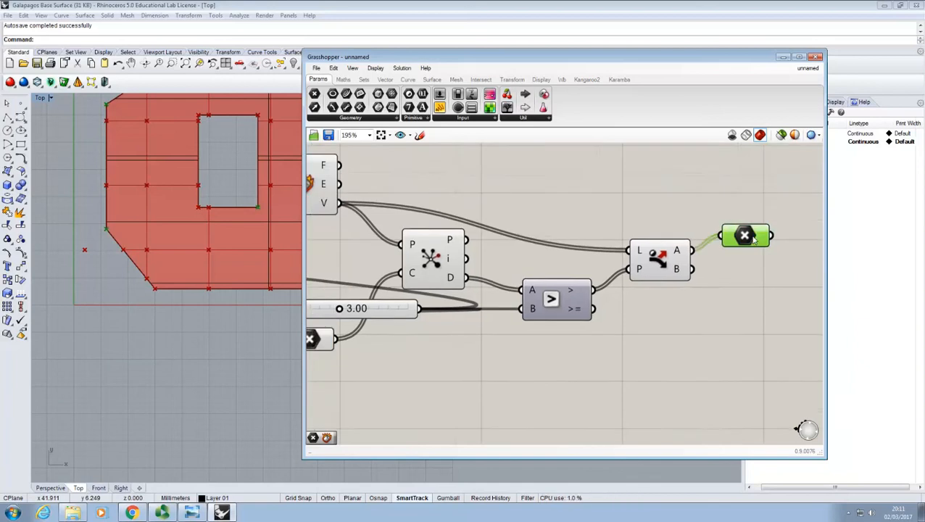
- Turn off the preview of the new Dispatch component and highlight the points in the Point parameter connected to it
click(678, 230)
scroll(676, 229, down, 2)
click(675, 248)
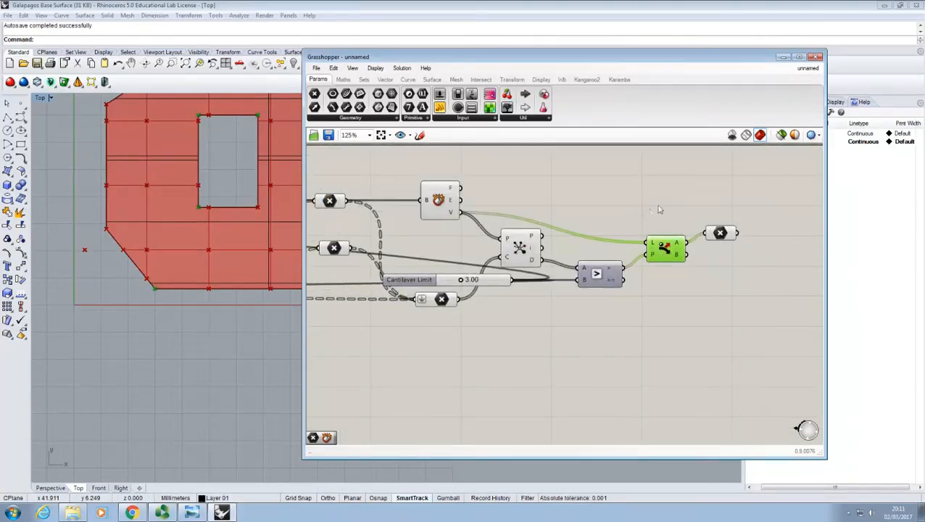
right_click(665, 247)
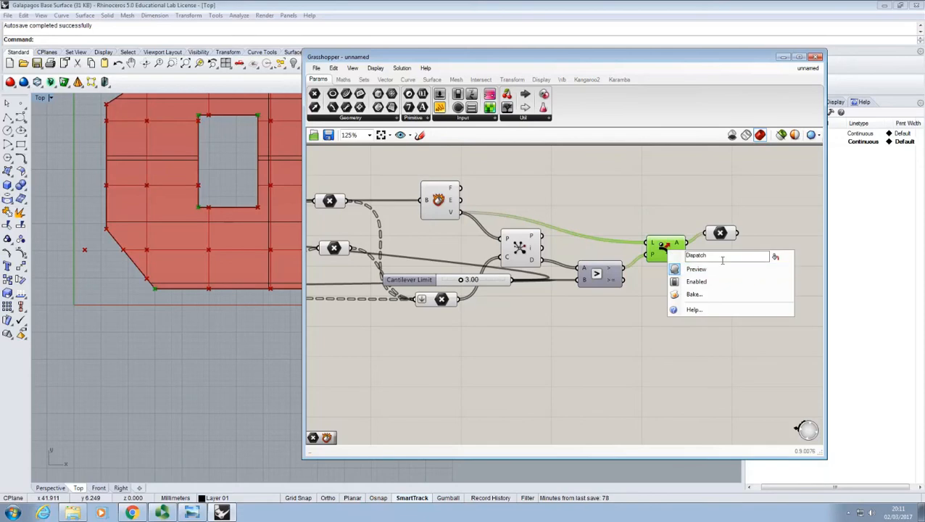
click(710, 269)
click(650, 206)
click(721, 232)
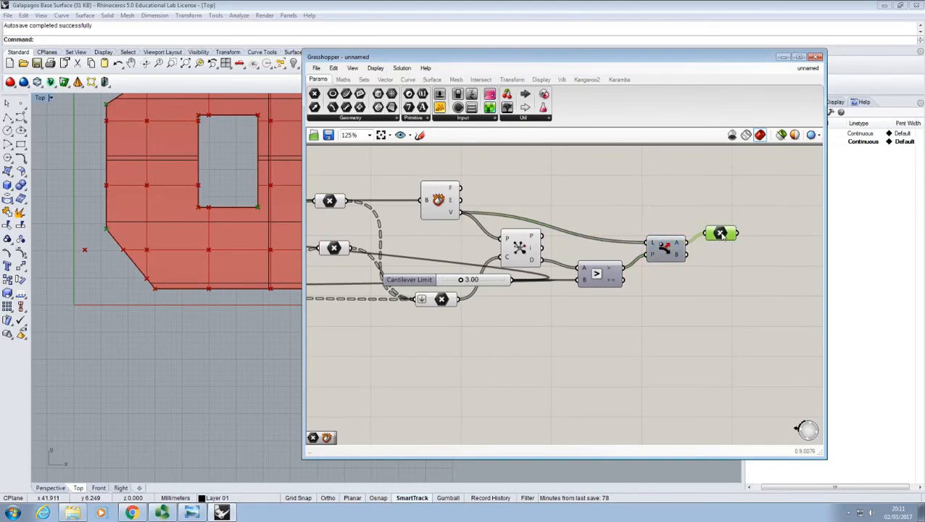
right_drag(621, 218, 659, 221)
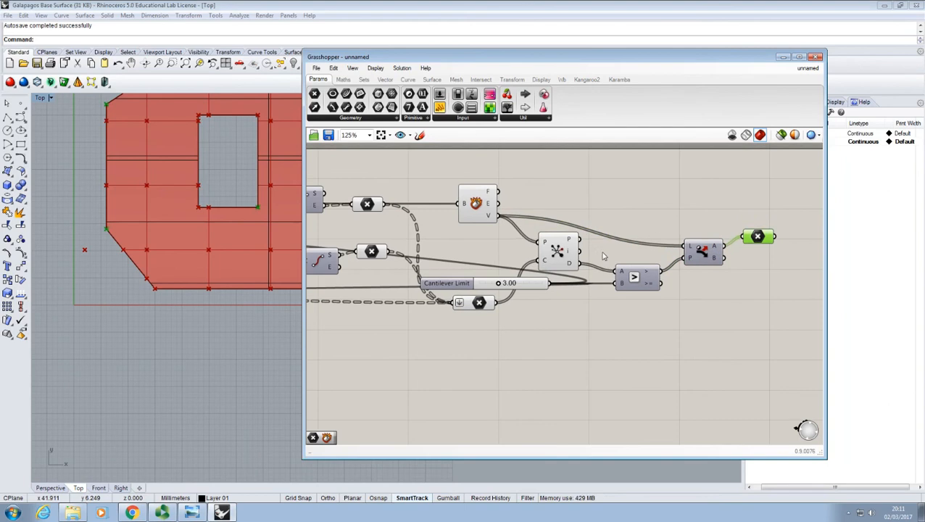
- Turn off the preview of the Closest Point and Deconstruct Brep components
click(555, 255)
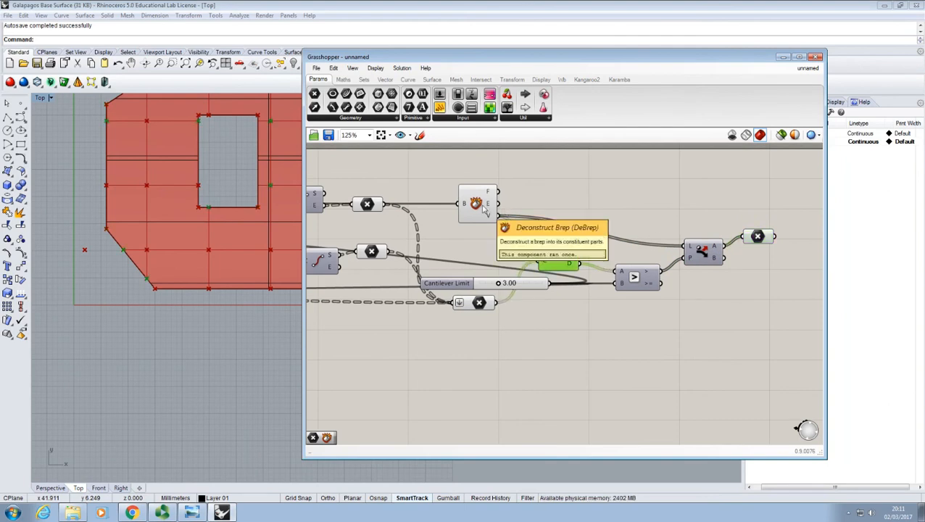
shift+click(477, 205)
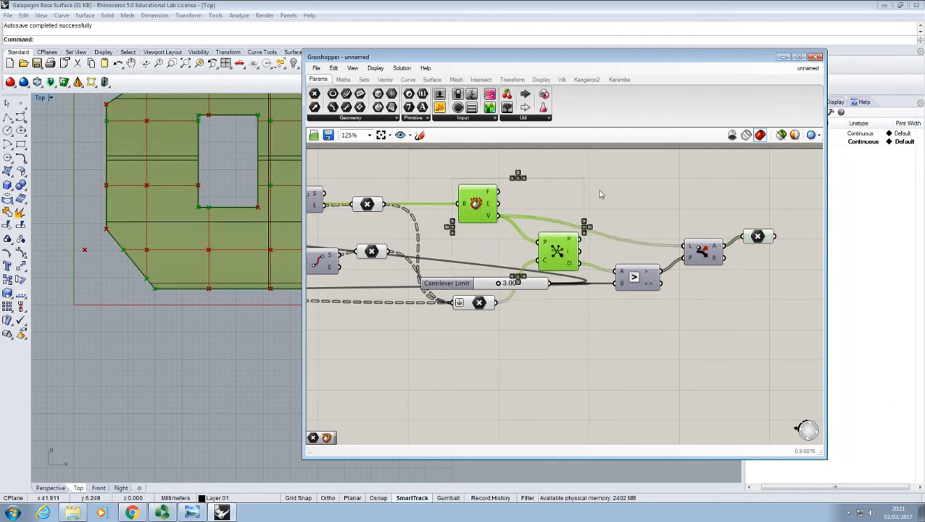
right_click(598, 189)
click(643, 205)
click(648, 203)
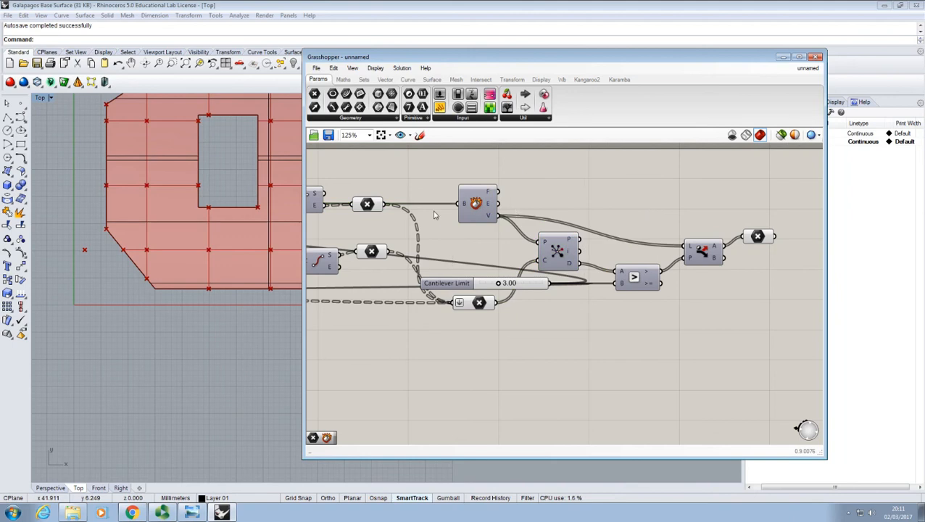
- Examine the marked points around the rectangular opening and across the whole base surface in Rhino's Top viewport
click(261, 209)
right_drag(261, 207, 222, 238)
right_drag(120, 203, 145, 211)
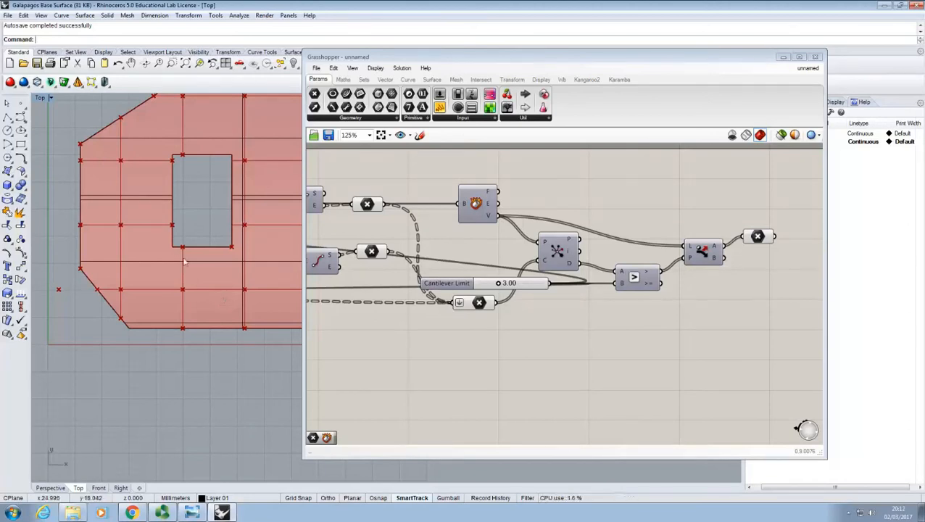
scroll(174, 245, up, 1)
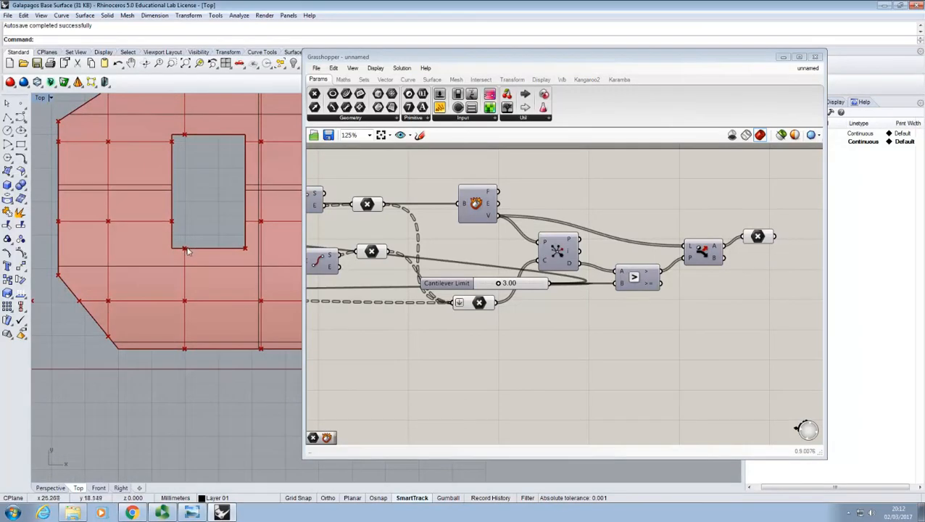
scroll(184, 260, down, 1)
scroll(184, 259, down, 3)
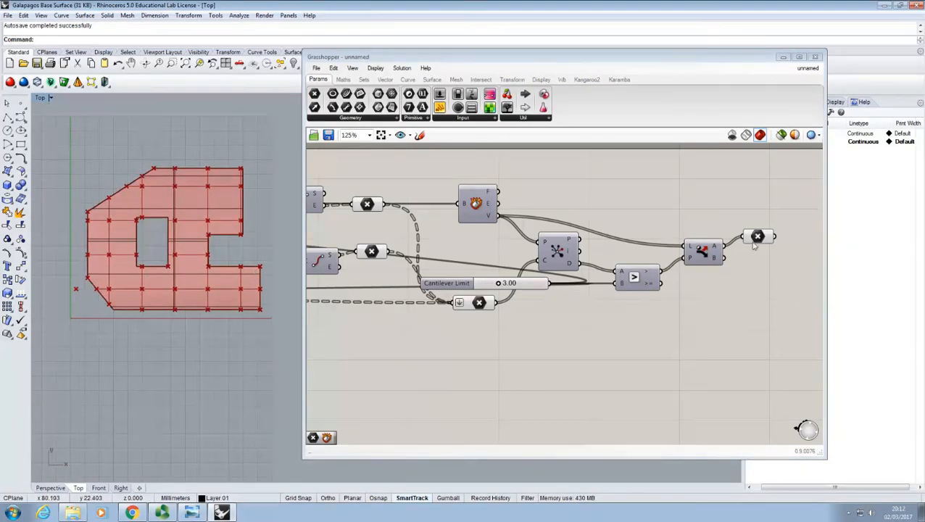
- Shift the dispatched corners' Point parameter slightly and move the combined Point parameter farther below the Cantilever Limit slider
drag(758, 242, 764, 245)
click(548, 329)
drag(479, 303, 491, 338)
click(562, 341)
- Add another Point parameter, wire the dispatched corner points into it, and replace that wire with one from the combined Point parameter
right_drag(763, 336, 665, 301)
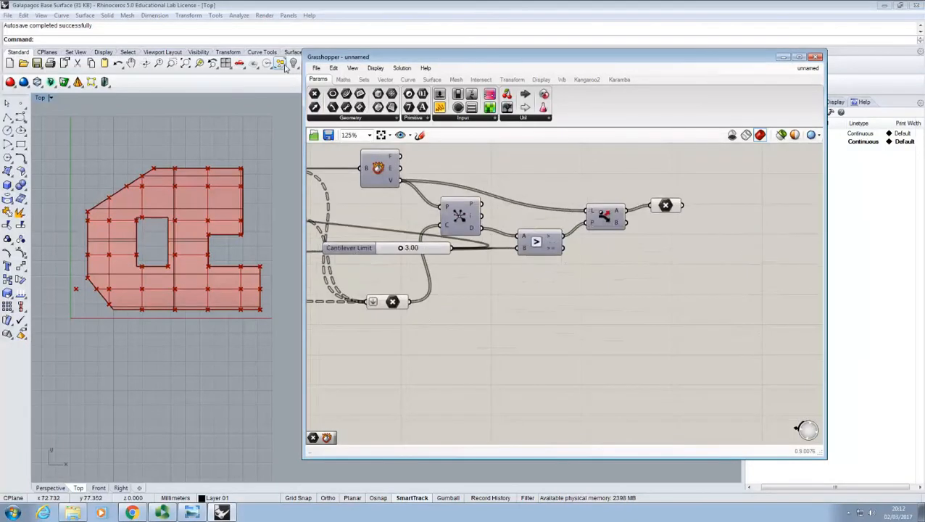
drag(725, 351, 718, 296)
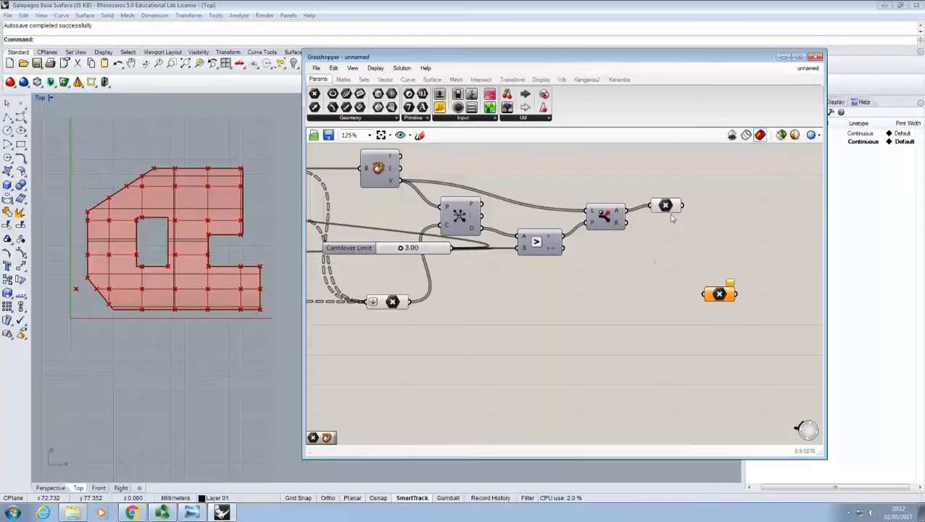
drag(683, 206, 707, 292)
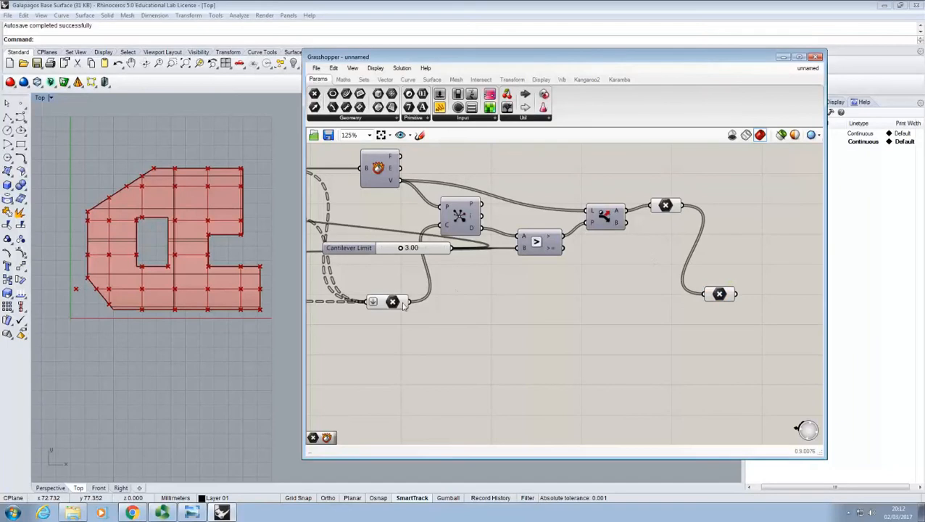
drag(410, 302, 728, 295)
click(719, 294)
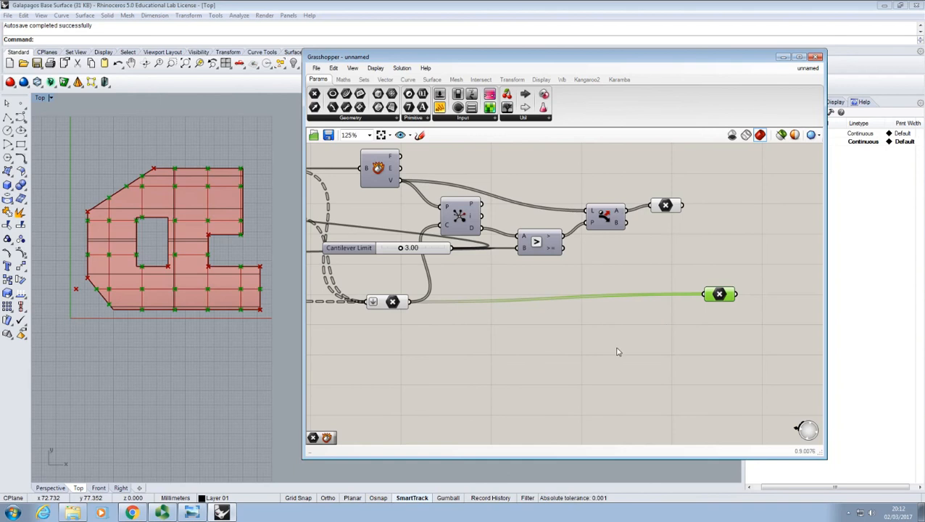
click(572, 334)
scroll(594, 334, down, 2)
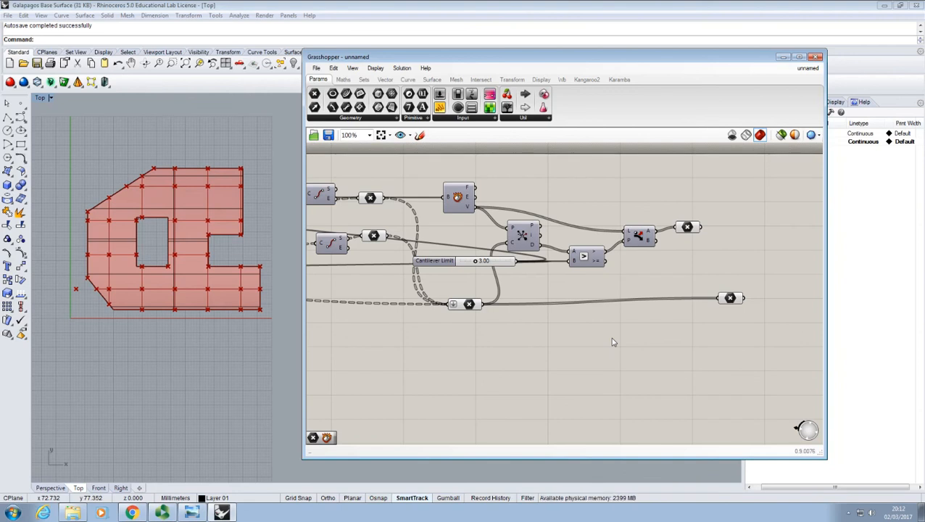
- Set the X-Offset slider to 3.79 and the Y-Offset slider to 6.80
scroll(580, 325, down, 2)
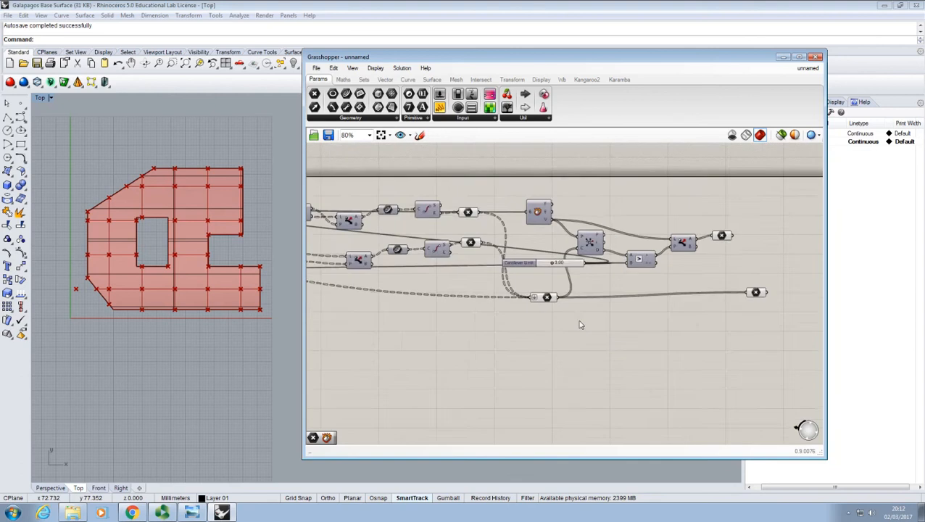
scroll(580, 325, down, 1)
right_drag(392, 326, 890, 298)
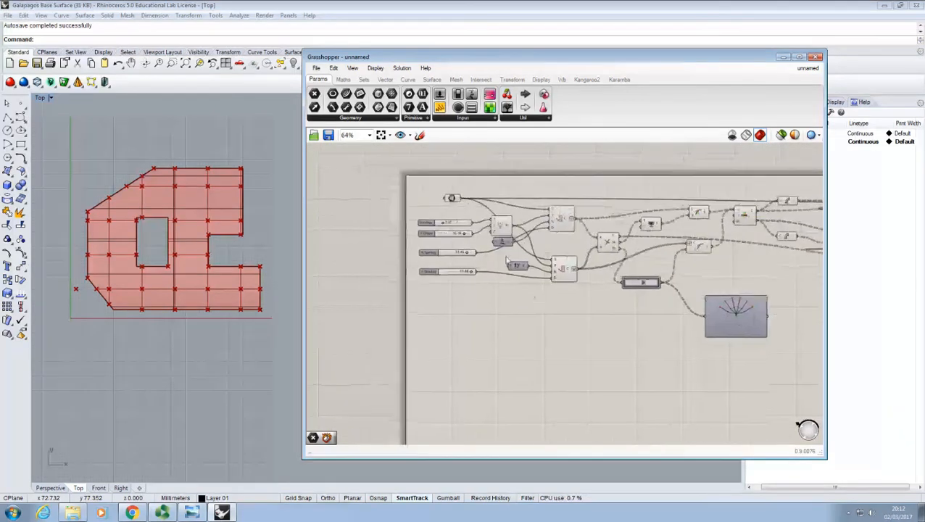
scroll(508, 262, up, 4)
drag(440, 217, 455, 245)
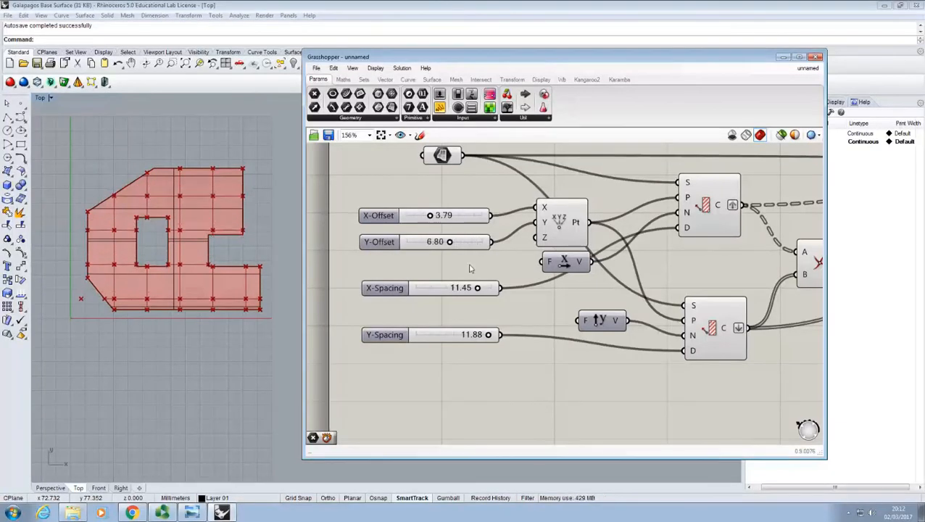
- Set the X-Spacing slider to 10.53, Y-Spacing to 11.02 and Y-Offset to 4.19
mouse_move(477, 287)
mouse_down()
mouse_move(450, 288)
mouse_move(463, 288)
mouse_up()
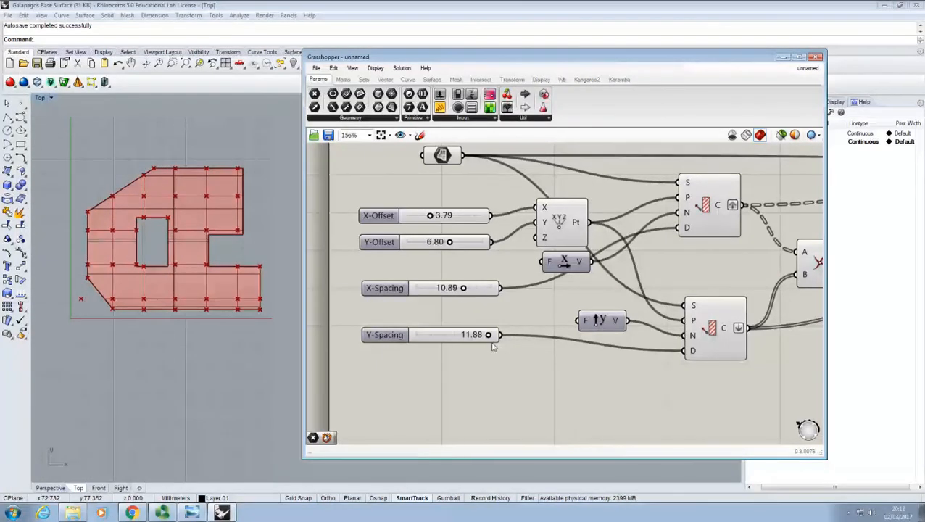
mouse_move(488, 334)
mouse_down()
mouse_move(440, 335)
mouse_move(473, 337)
mouse_up()
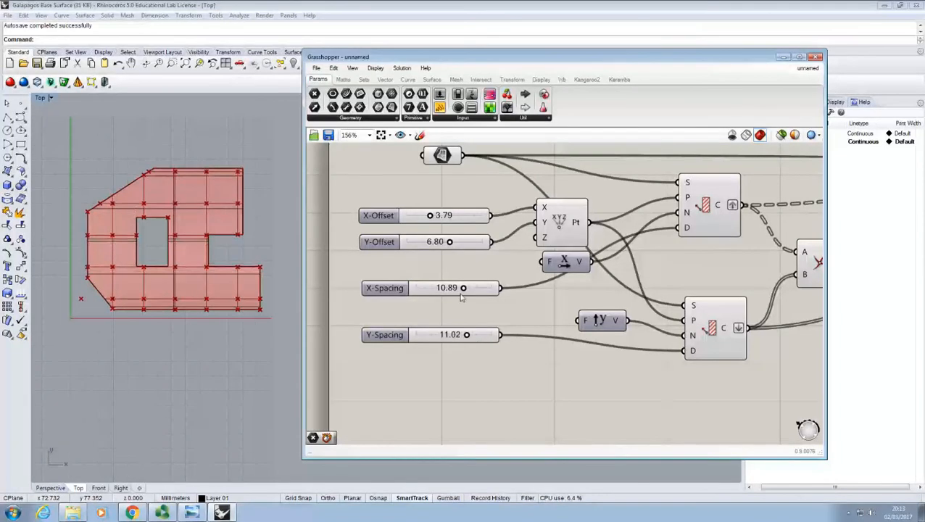
mouse_move(463, 289)
mouse_down()
mouse_move(446, 289)
mouse_move(470, 288)
mouse_move(456, 289)
mouse_up()
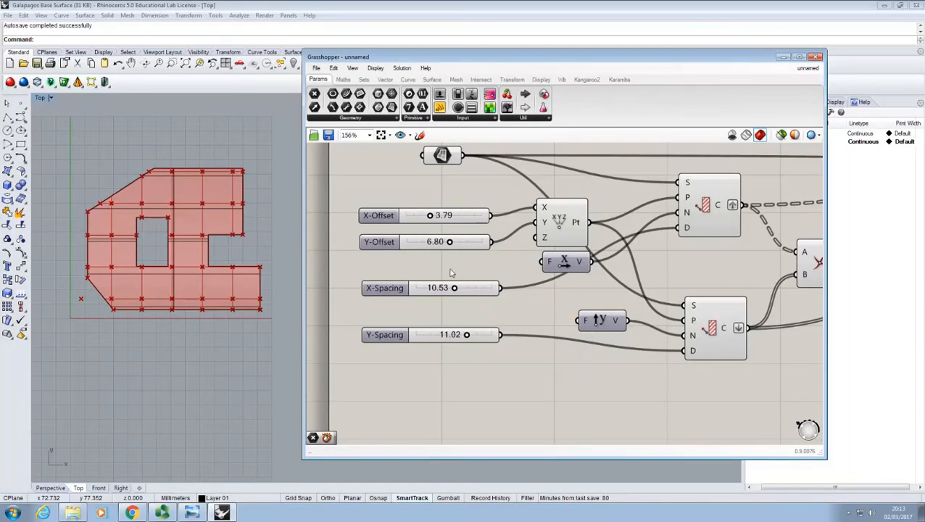
drag(455, 247, 439, 251)
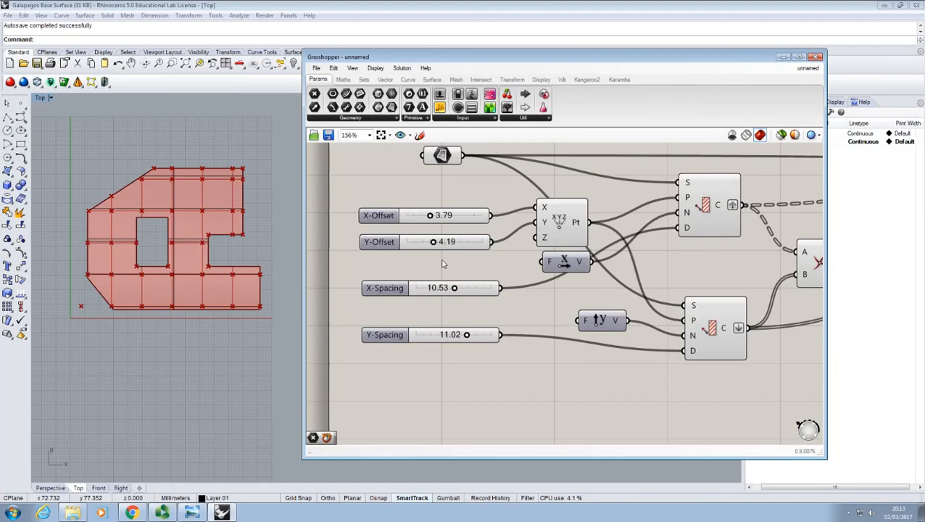
- Examine how the definition's points fall on the adjusted grid, focusing on the upper part of the base surface in the Top viewport
scroll(443, 264, down, 5)
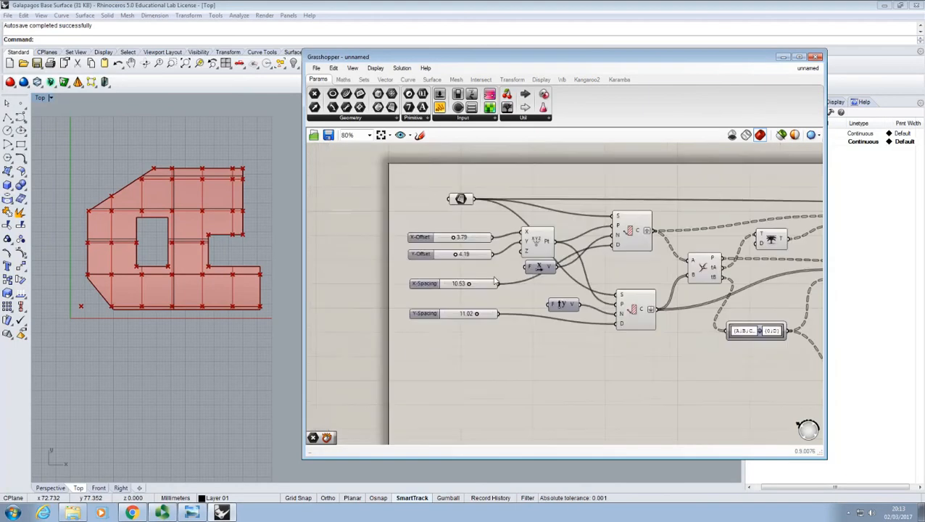
right_drag(589, 269, 513, 278)
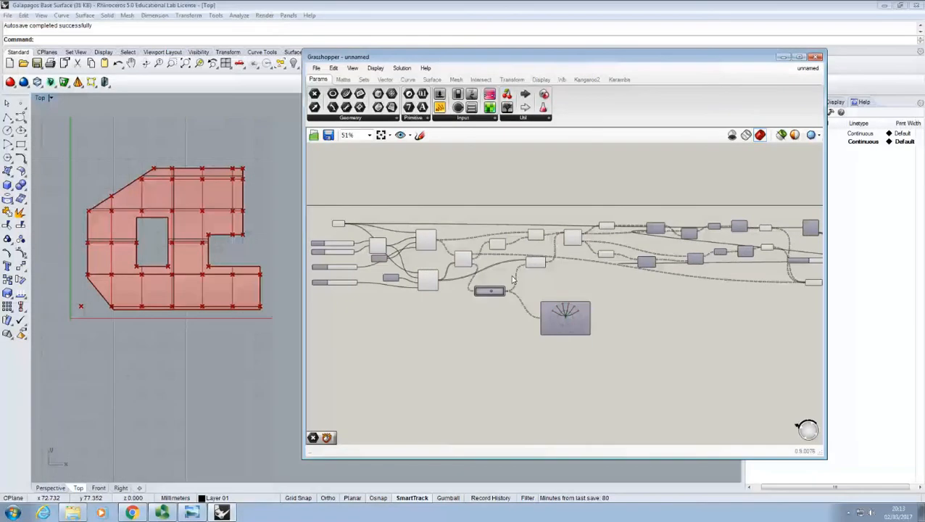
right_drag(744, 290, 548, 287)
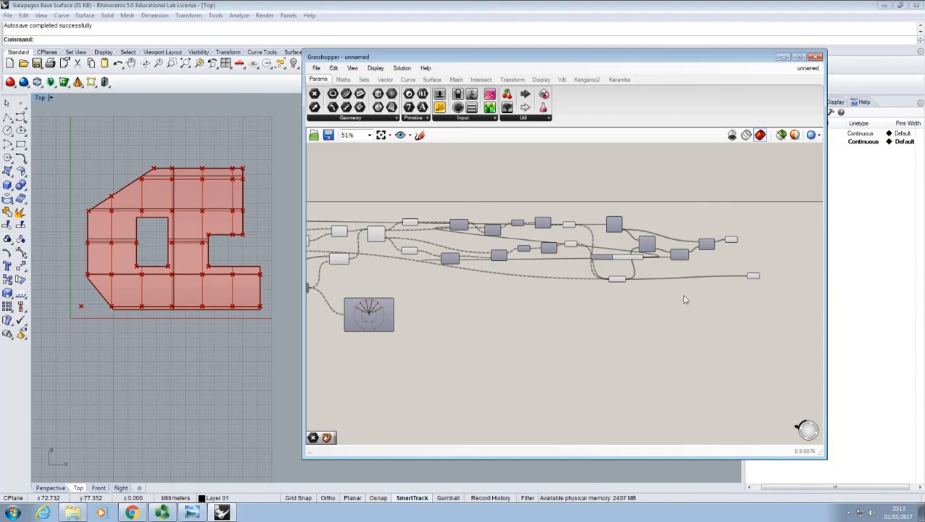
right_drag(710, 296, 659, 293)
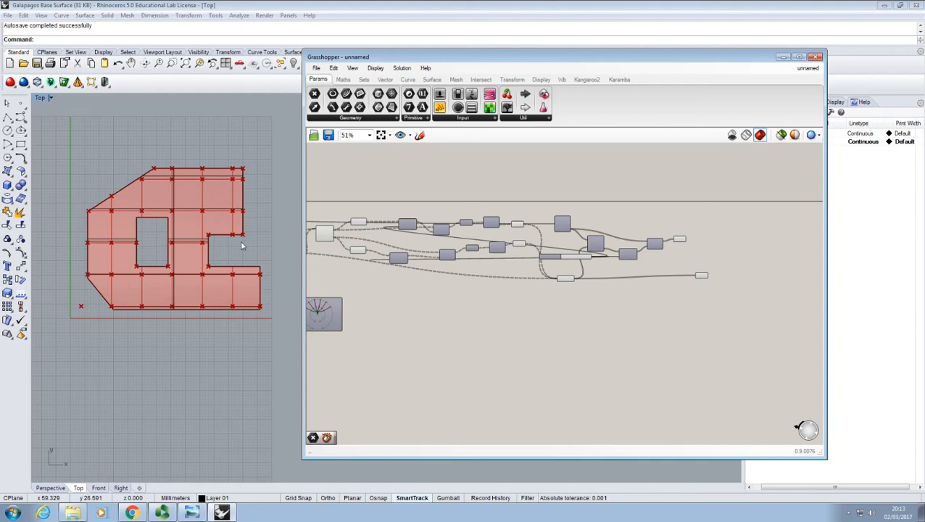
right_drag(211, 232, 218, 249)
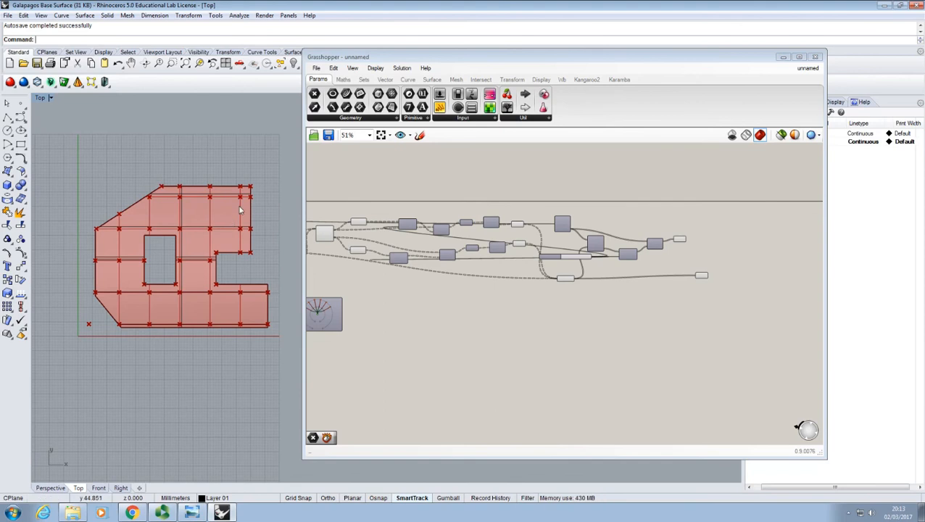
scroll(240, 219, up, 4)
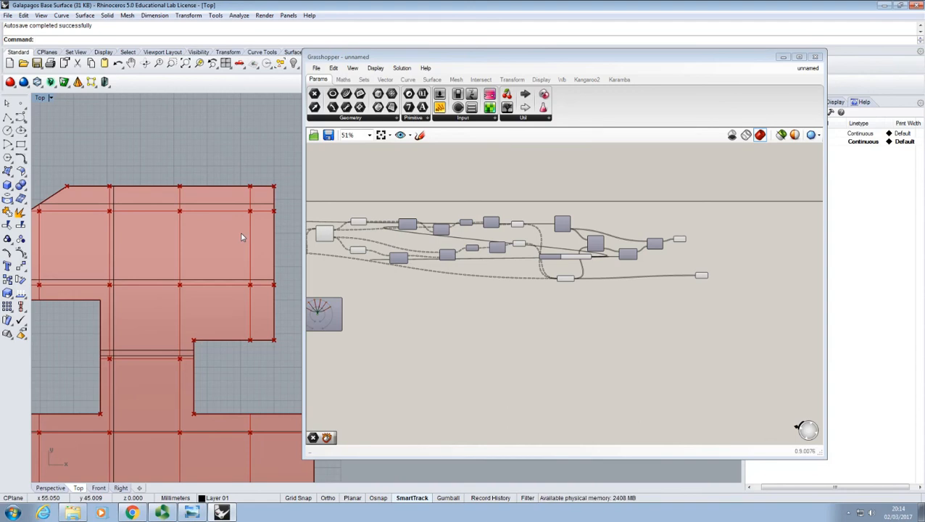
- Reposition the last Point parameter and wire the dispatched corner points into it alongside the combined grid and edge points
right_drag(650, 300, 581, 287)
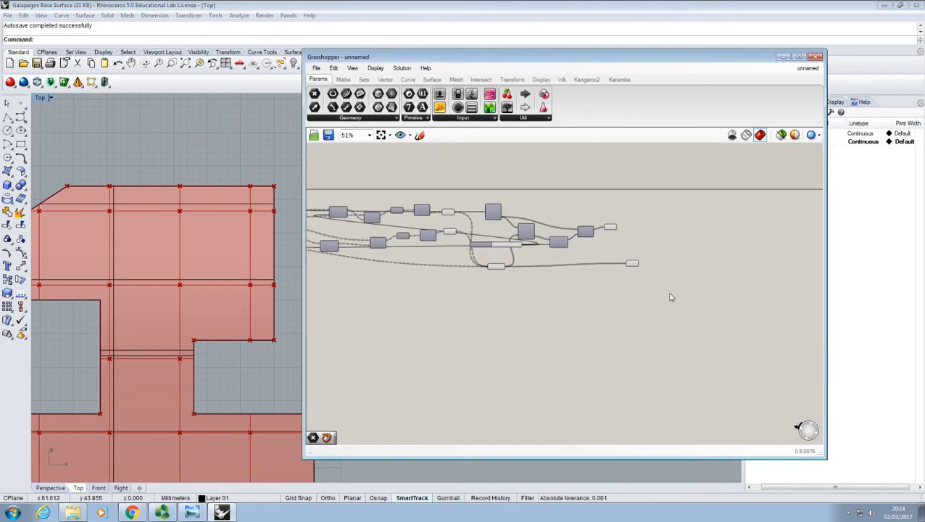
scroll(654, 278, up, 1)
scroll(630, 251, up, 1)
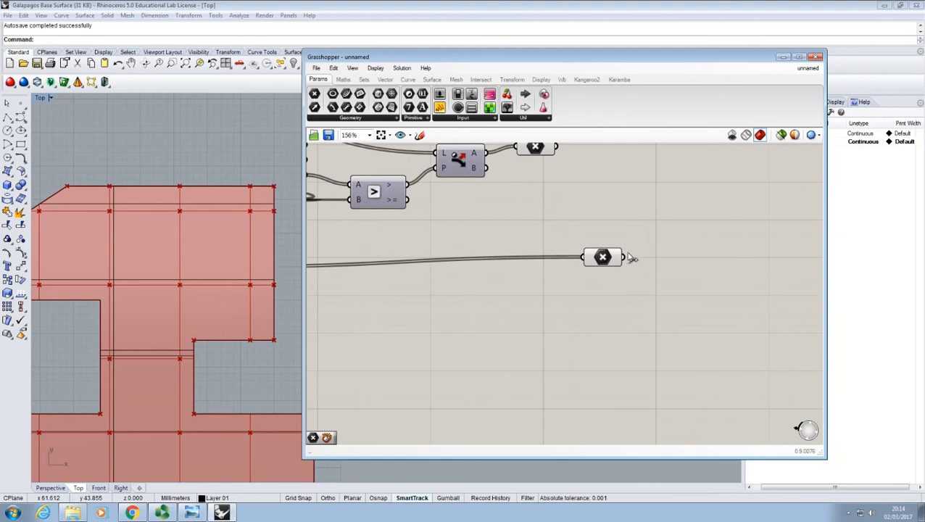
drag(601, 257, 567, 262)
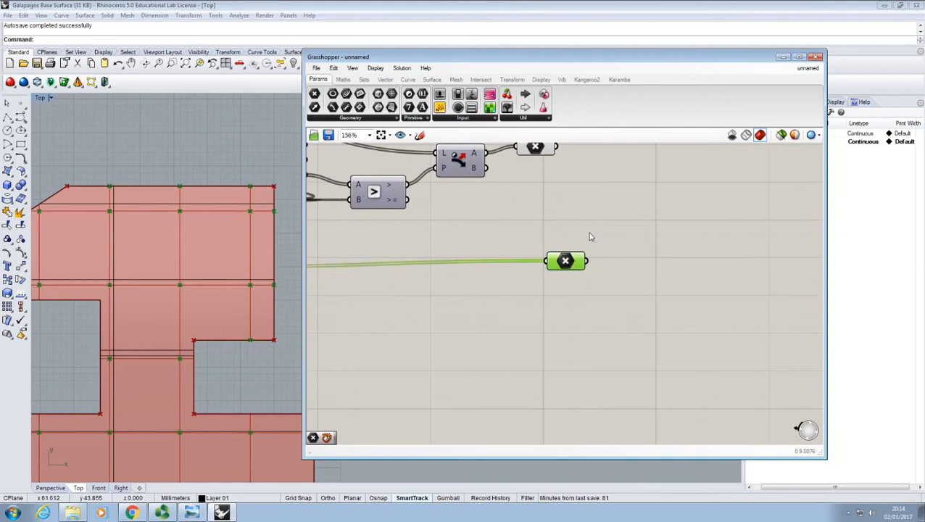
click(593, 238)
scroll(576, 265, down, 4)
drag(573, 286, 600, 283)
click(589, 250)
drag(567, 228, 591, 283)
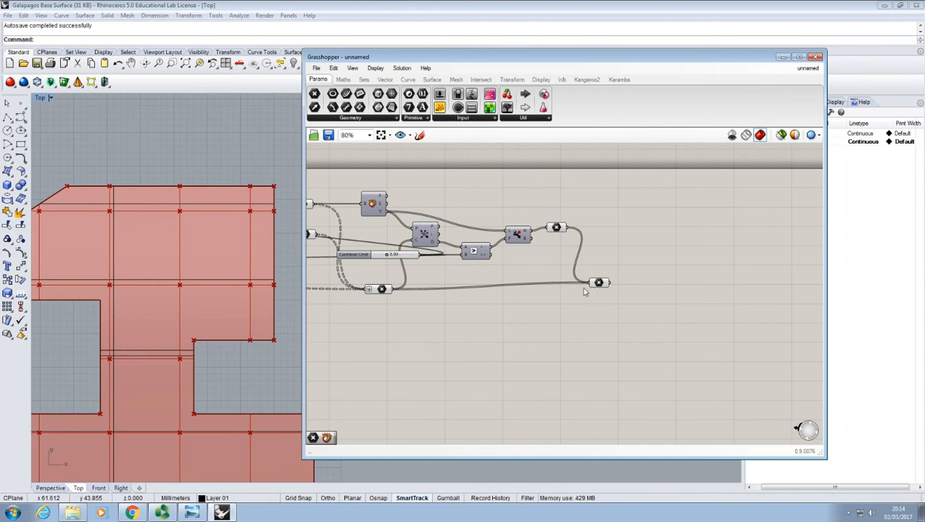
- Check the points held by the dispatched corners' and merged Point parameters, and move the combined Point parameter slightly lower
click(556, 229)
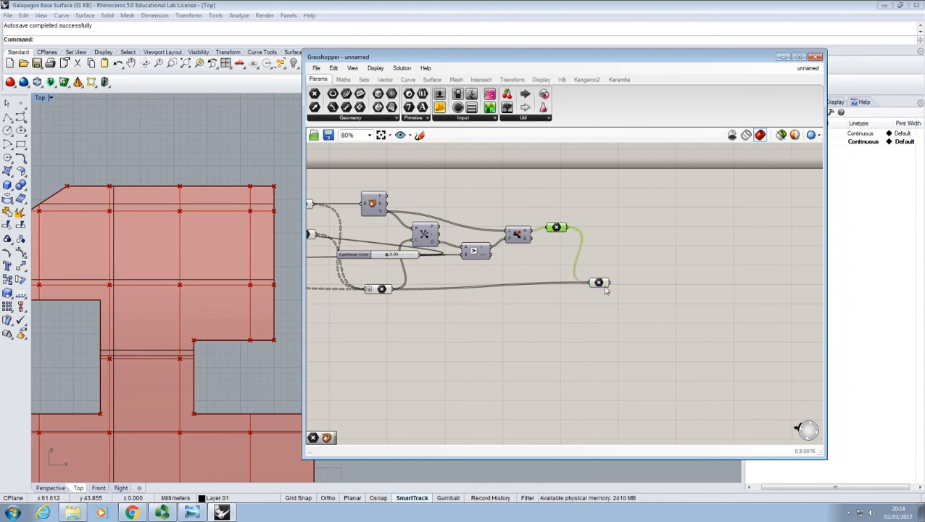
click(599, 283)
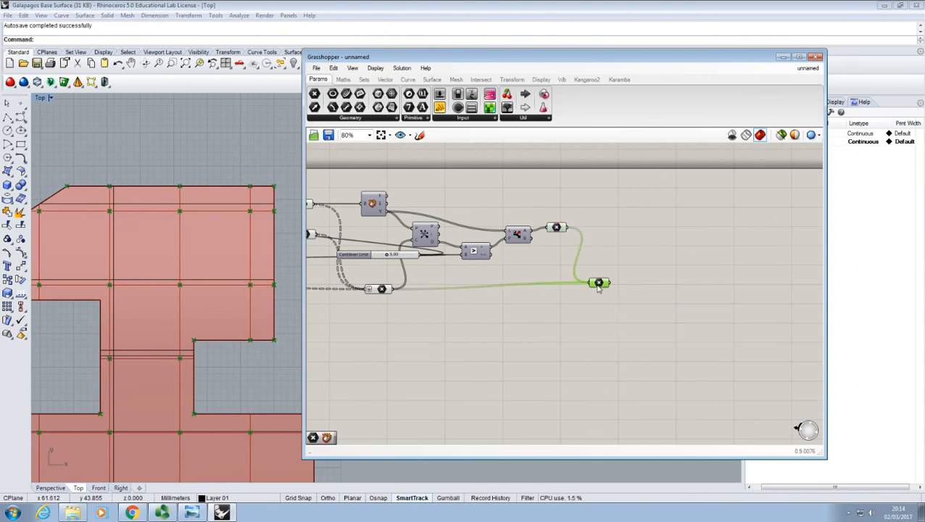
click(563, 247)
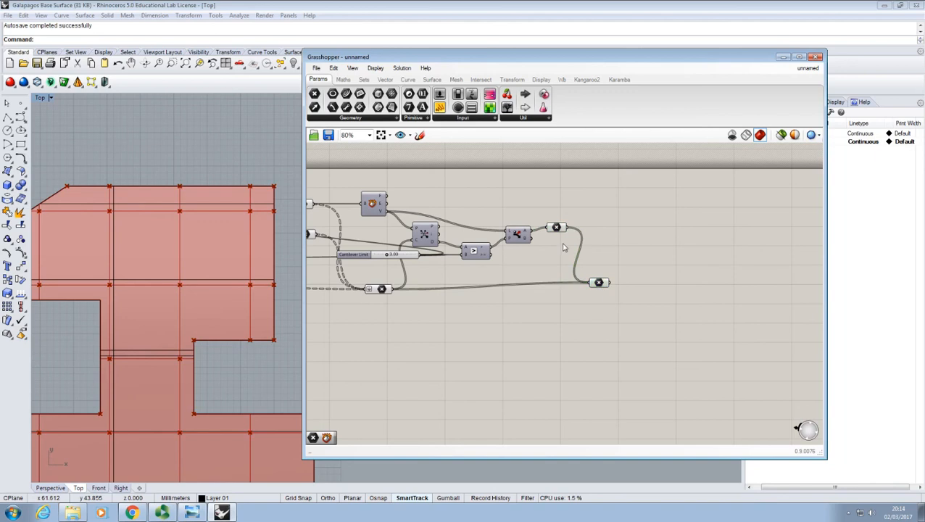
click(376, 291)
click(333, 294)
drag(381, 292, 381, 300)
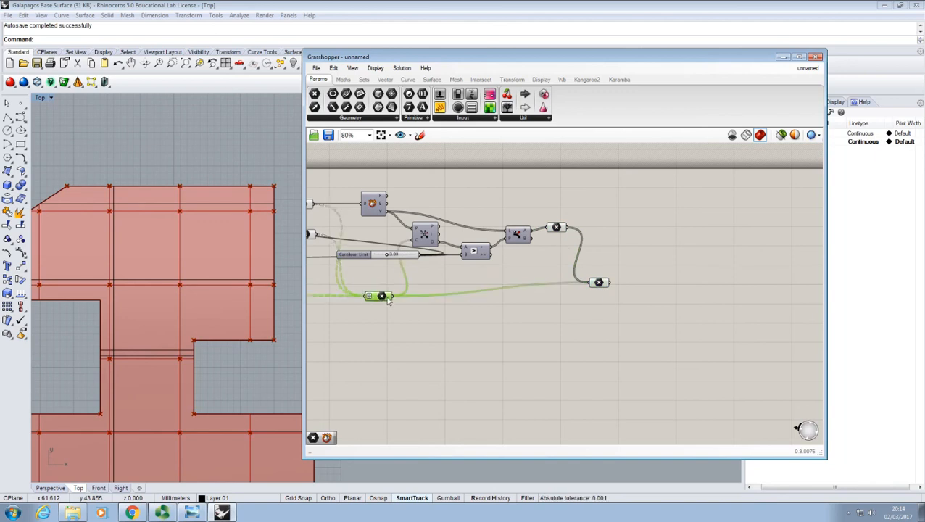
click(378, 284)
- Inspect the dispatched corner points and the data structure of the merged Point parameter fed by both sources
click(554, 228)
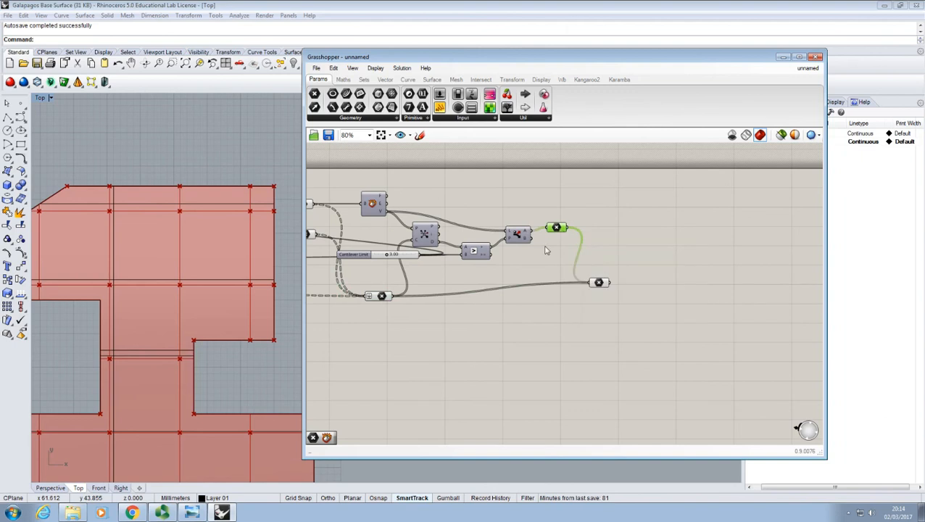
click(545, 247)
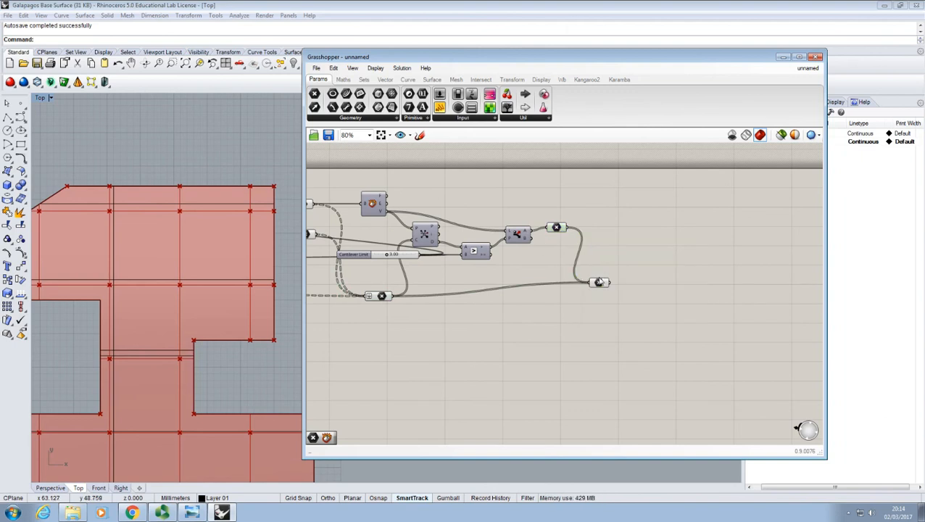
click(599, 282)
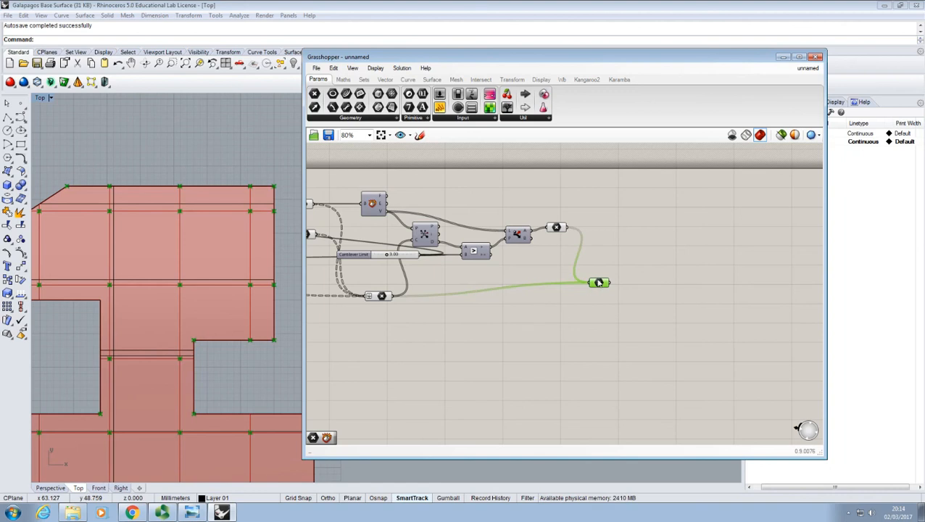
mouse_move(598, 284)
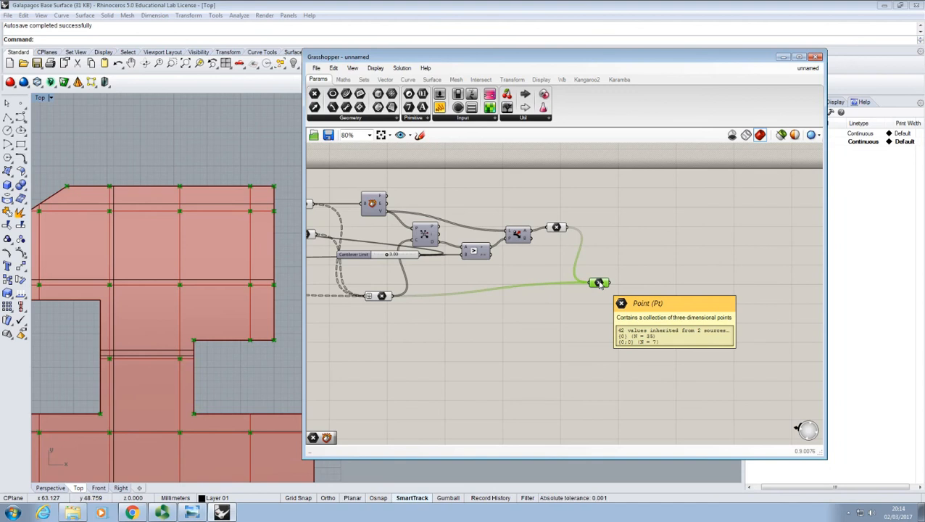
scroll(599, 283, up, 3)
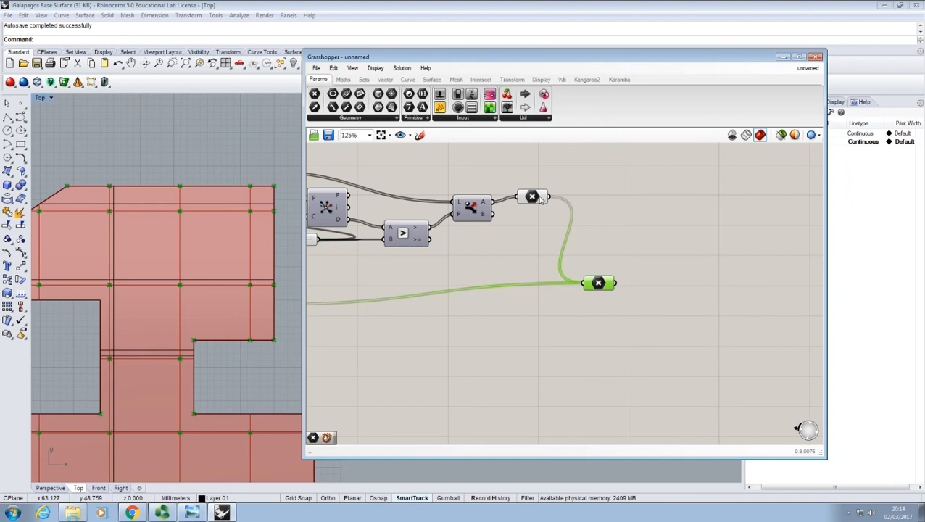
click(543, 242)
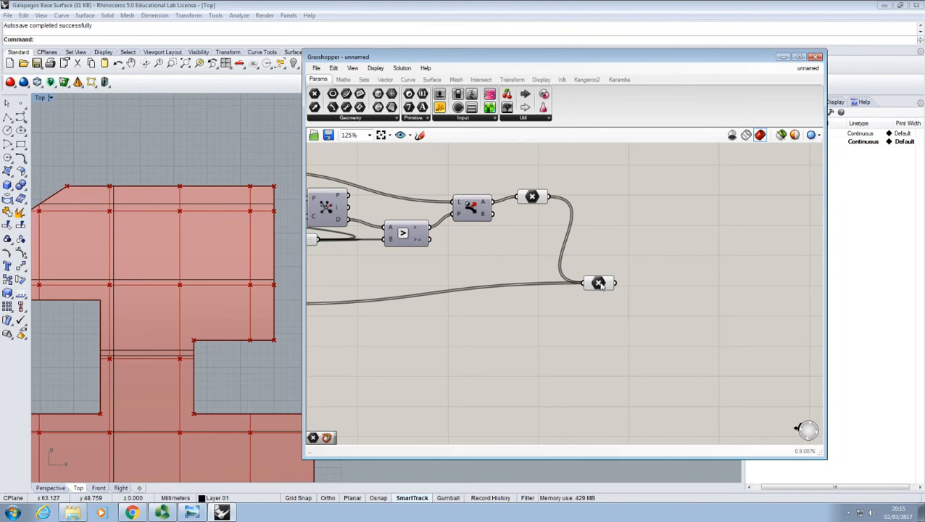
- Flatten the merged Point parameter and shift it slightly on the canvas
right_click(597, 283)
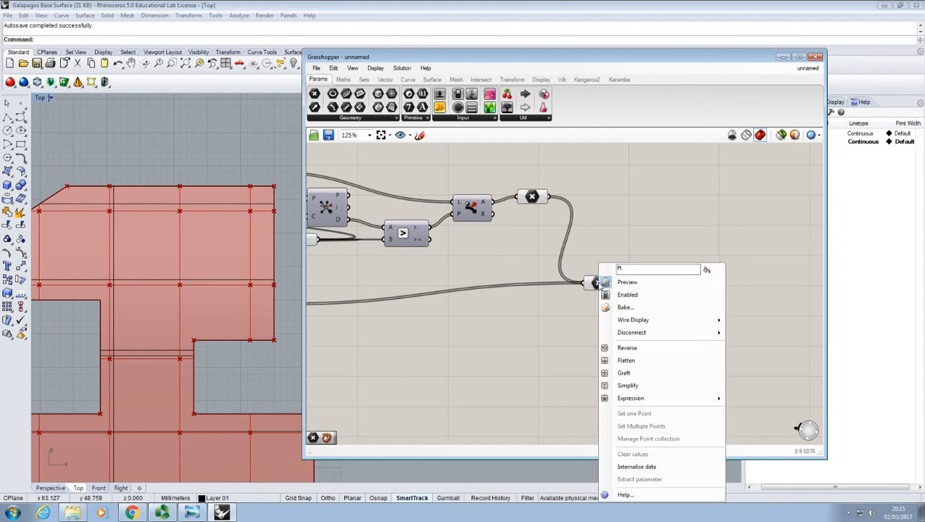
click(638, 361)
click(589, 294)
click(586, 341)
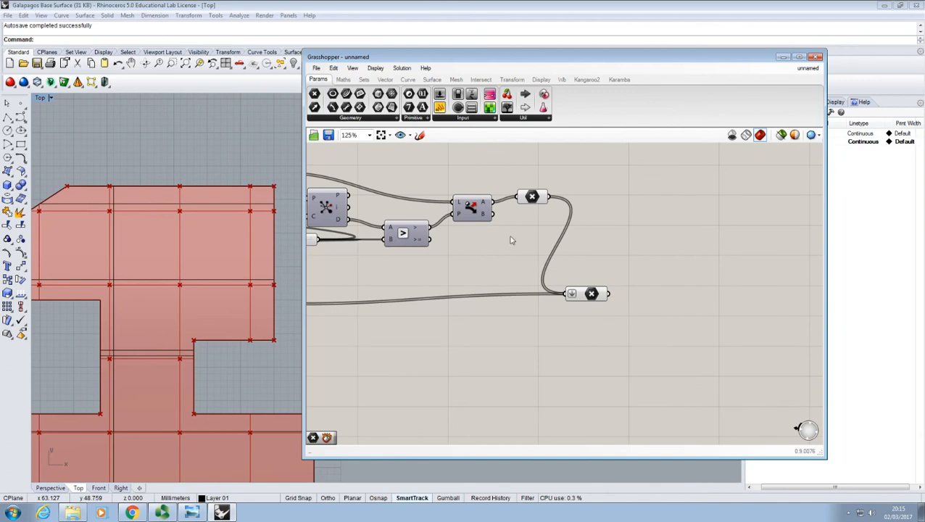
- Add a List Length component beside the merged Point parameter and wire the flattened points into it
click(407, 80)
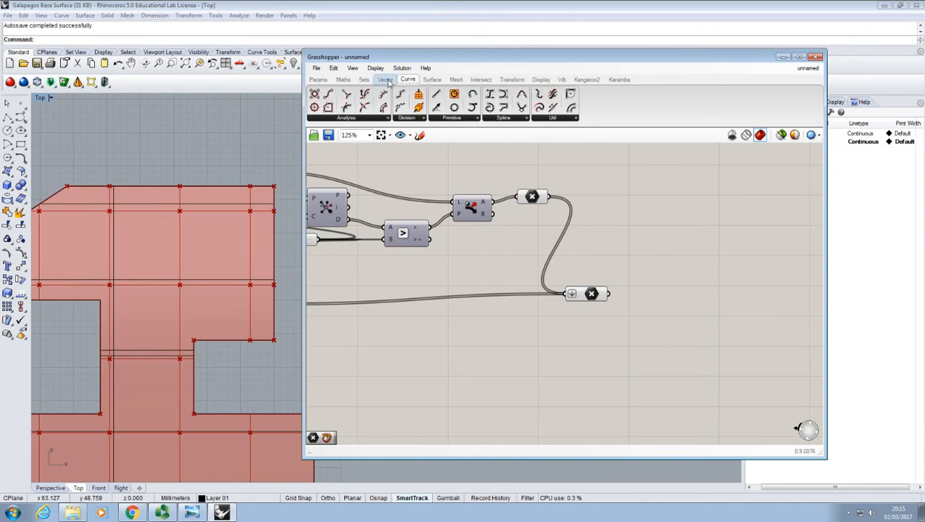
click(343, 80)
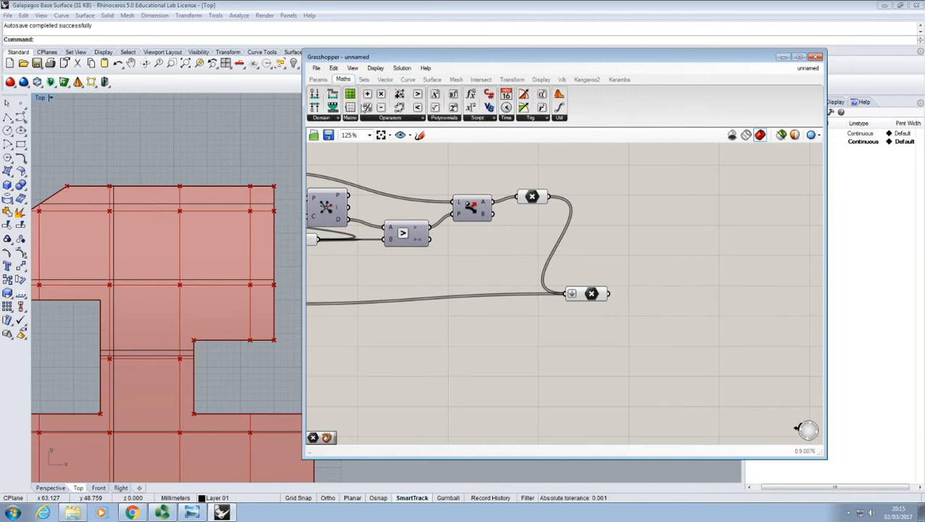
click(365, 80)
click(334, 119)
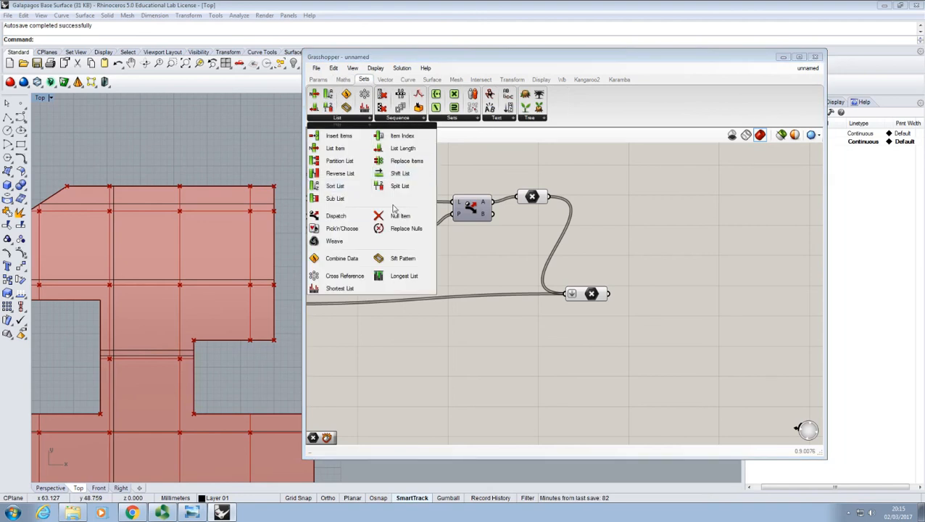
drag(406, 150, 670, 299)
drag(609, 294, 651, 301)
mouse_move(655, 295)
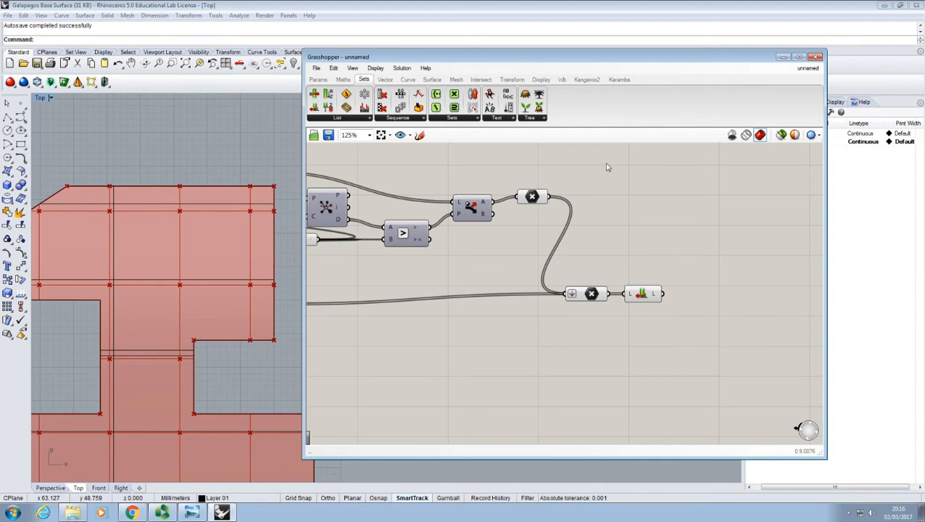
- Add a Panel, wire the List Length output into it, and place it slightly lower beside the component
click(318, 80)
drag(439, 107, 659, 294)
click(651, 317)
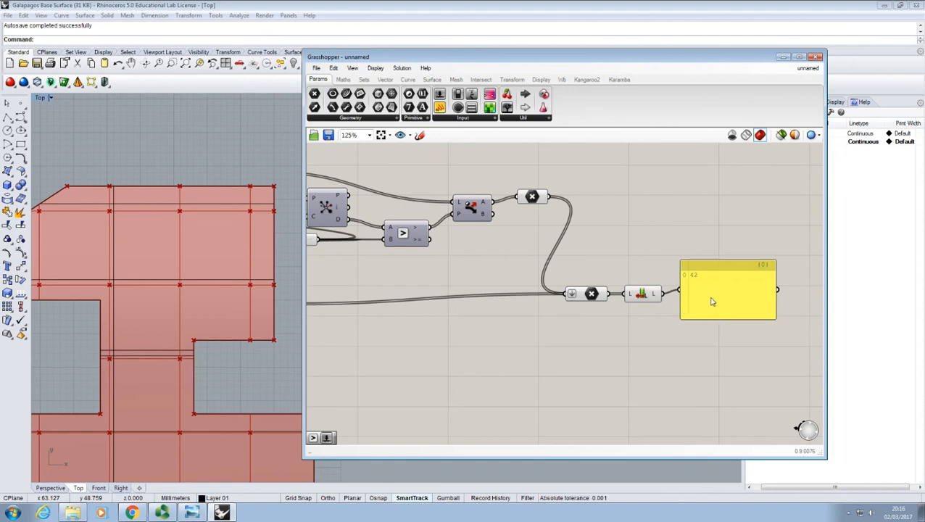
drag(711, 302, 722, 339)
scroll(710, 310, down, 5)
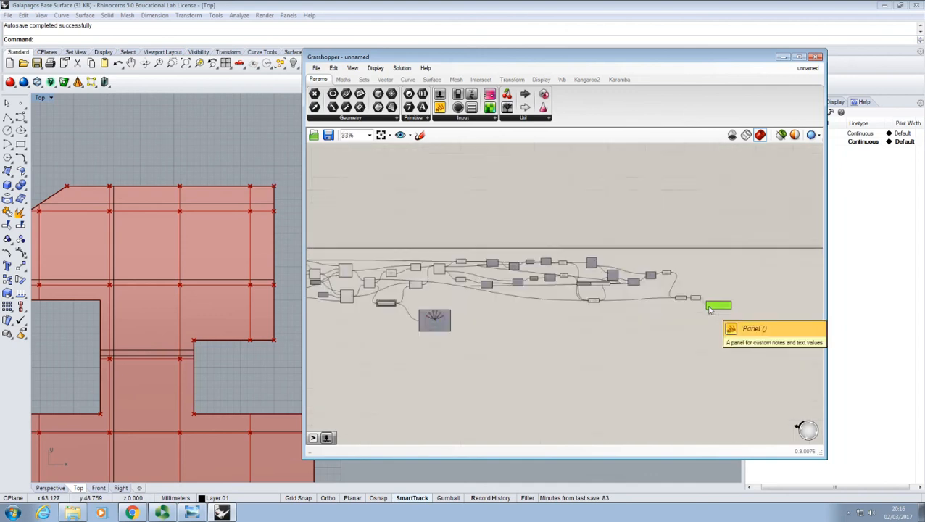
- Move the point-count panel across the canvas to just below the grid offset and spacing sliders
scroll(714, 310, up, 5)
drag(714, 304, 477, 335)
right_drag(476, 334, 712, 293)
scroll(712, 293, down, 3)
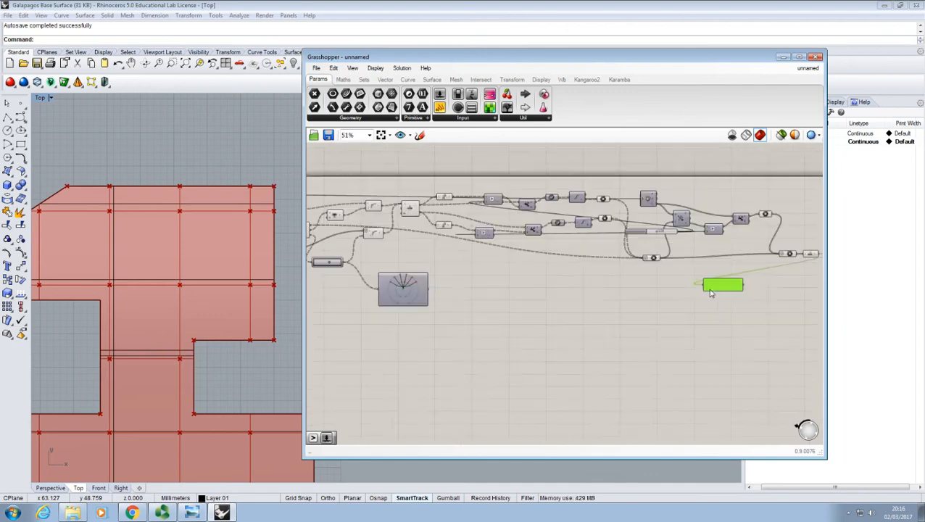
drag(711, 293, 413, 328)
right_drag(423, 326, 671, 311)
drag(671, 311, 447, 288)
scroll(416, 246, up, 3)
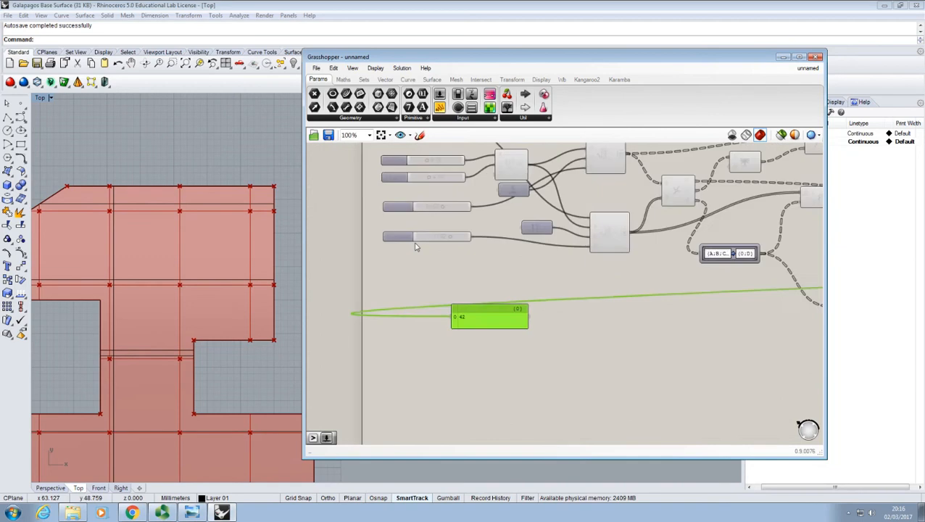
- Set the Y-Spacing slider to 11.28 and the X-Spacing slider to 10.46
scroll(416, 245, up, 1)
right_drag(428, 250, 449, 280)
mouse_move(483, 268)
mouse_down()
mouse_move(466, 269)
mouse_move(498, 271)
mouse_move(489, 268)
mouse_up()
drag(470, 229, 473, 232)
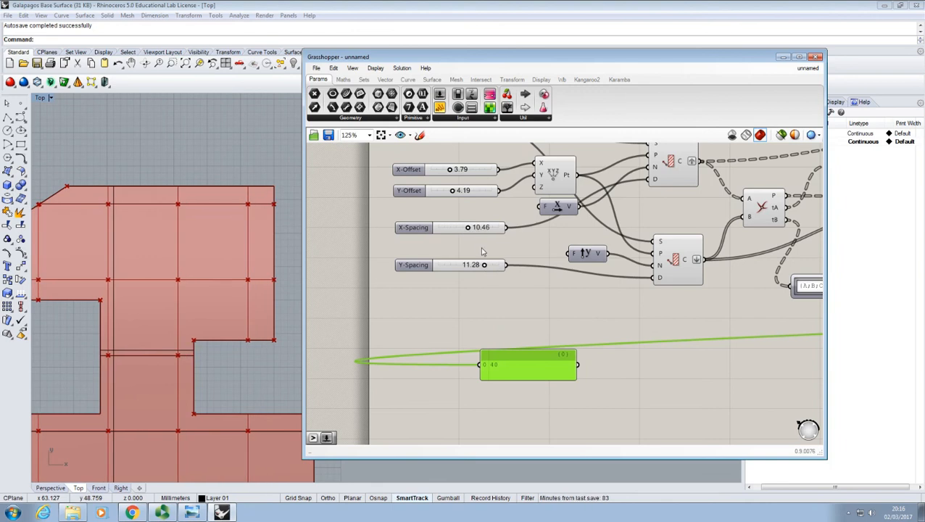
- Shift the point-count panel slightly closer to the underside of the Y-Spacing slider
click(556, 320)
right_drag(576, 334, 537, 352)
drag(502, 378, 529, 353)
click(538, 326)
right_drag(570, 340, 558, 358)
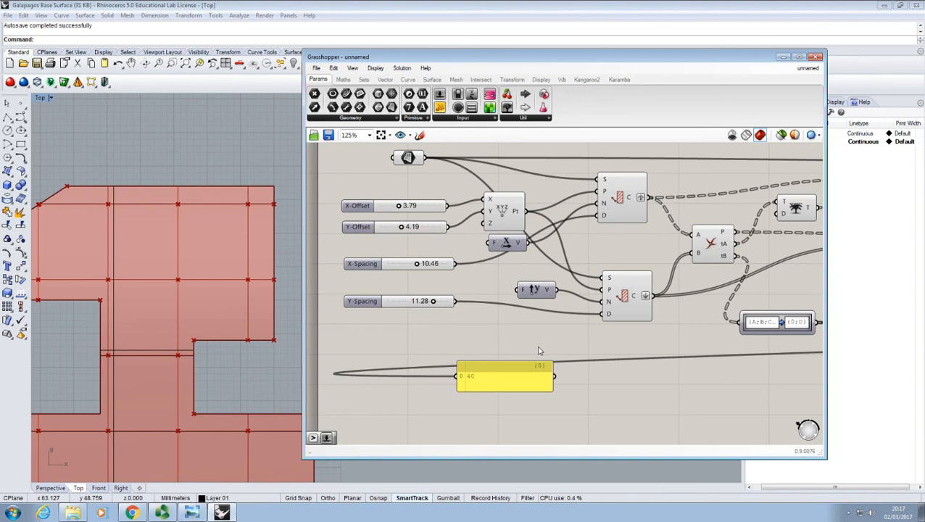
- Place a Galapagos component beside the point-count panel and adjust both positions so they sit neatly below the sliders
right_drag(544, 339, 510, 358)
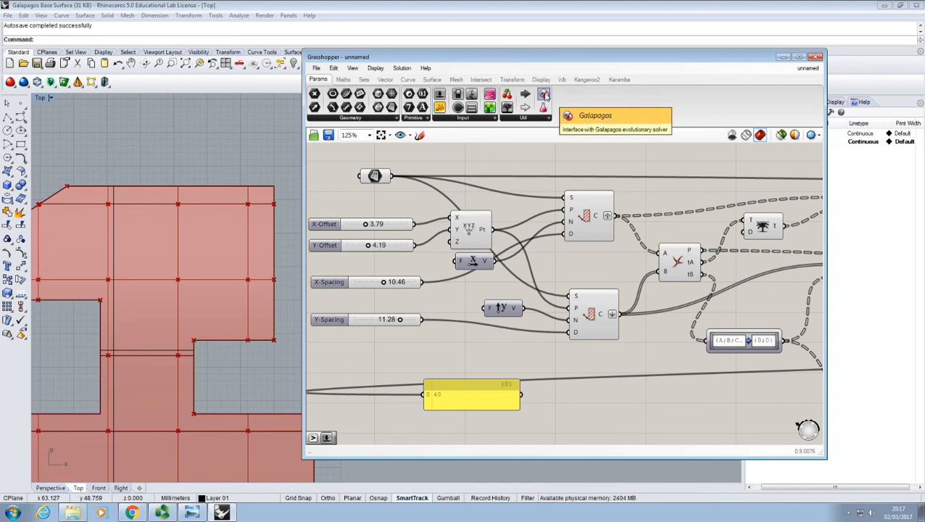
click(601, 387)
right_drag(547, 400, 545, 342)
drag(488, 340, 482, 369)
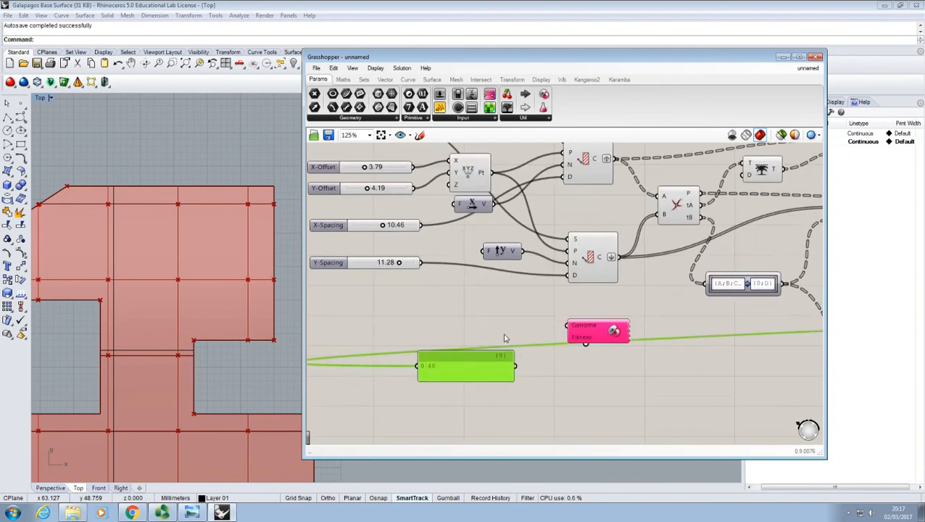
click(507, 319)
drag(594, 336, 590, 328)
click(540, 319)
right_drag(514, 314, 531, 324)
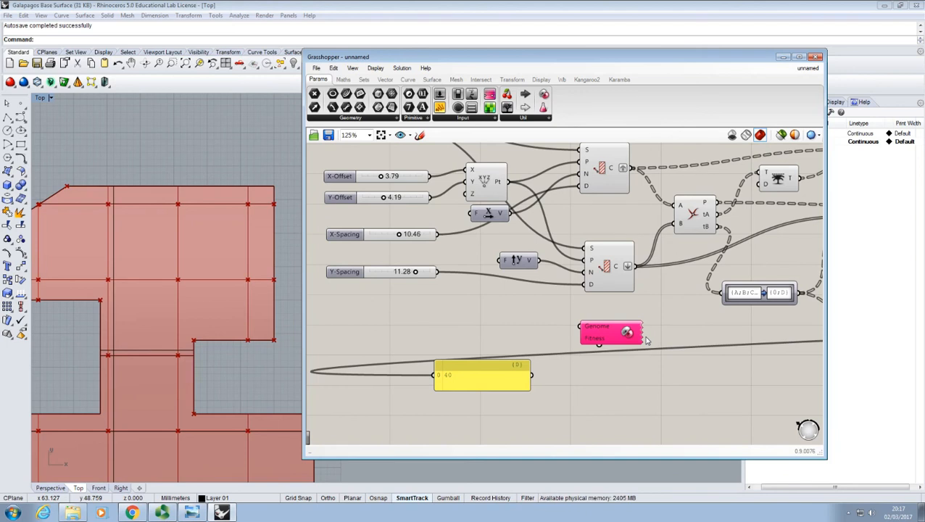
- Link the Galapagos Genome input to the X-Offset, Y-Offset, X-Spacing and Y-Spacing sliders
mouse_move(613, 336)
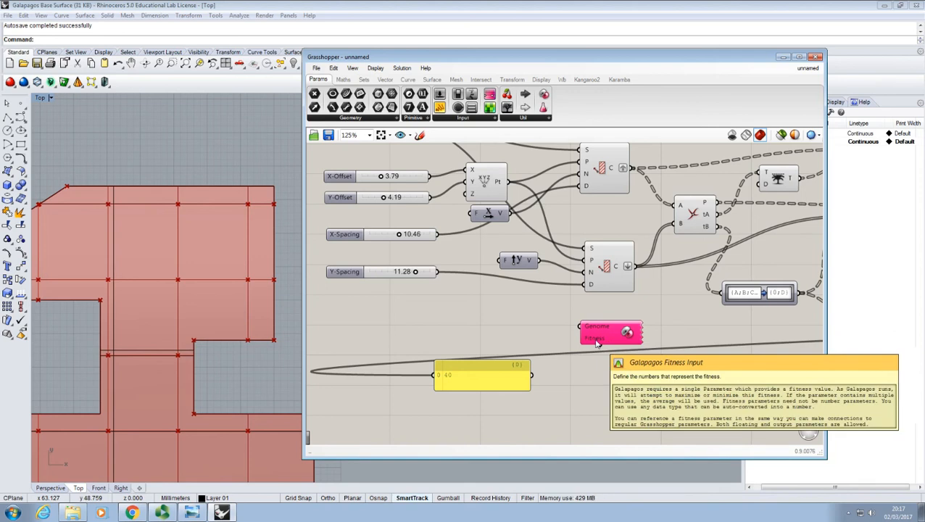
scroll(596, 342, up, 5)
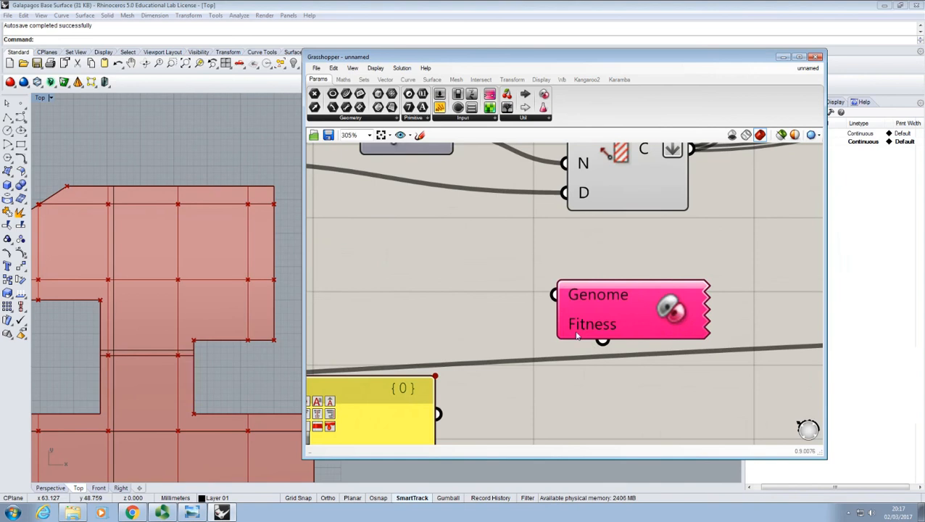
scroll(577, 334, down, 4)
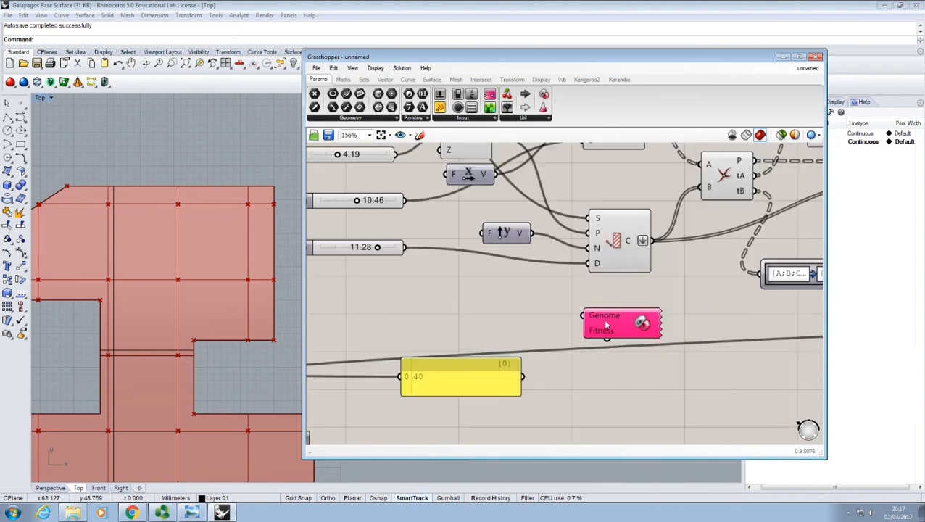
mouse_move(606, 325)
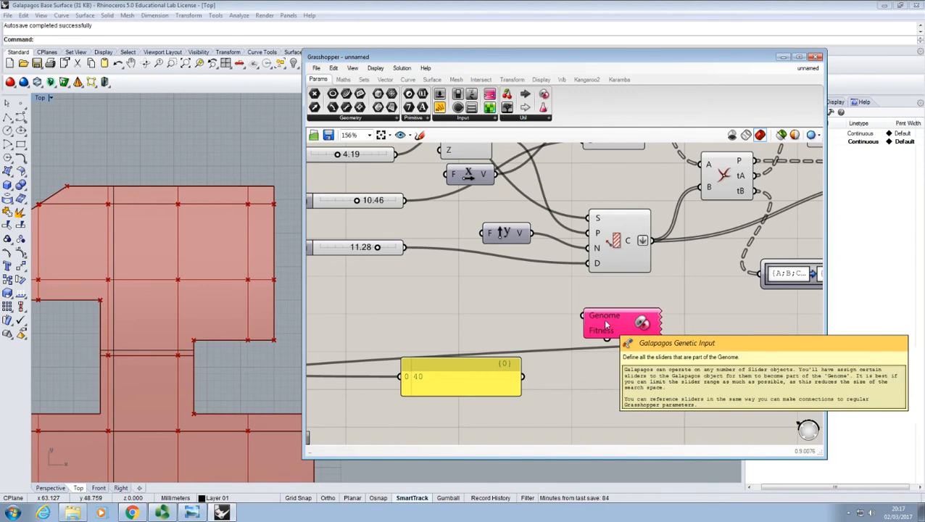
scroll(556, 310, down, 1)
right_drag(554, 313, 600, 339)
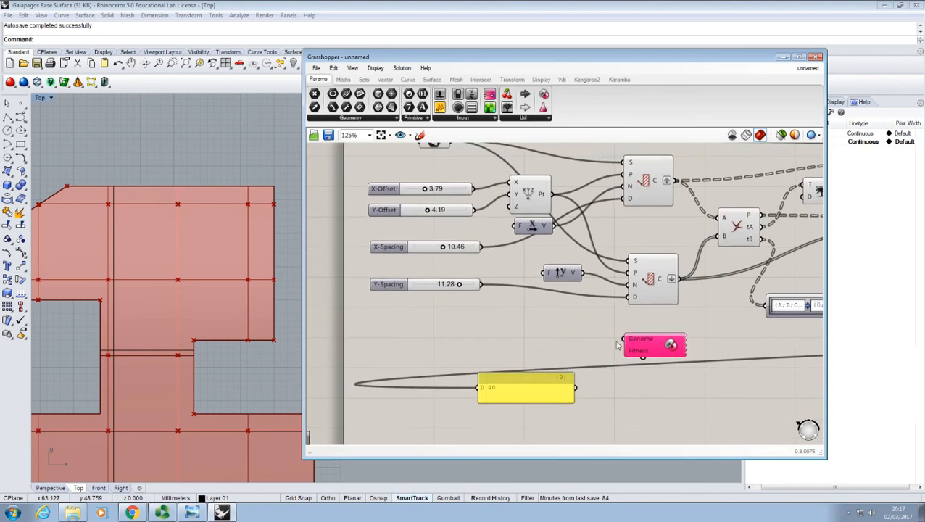
drag(623, 339, 464, 195)
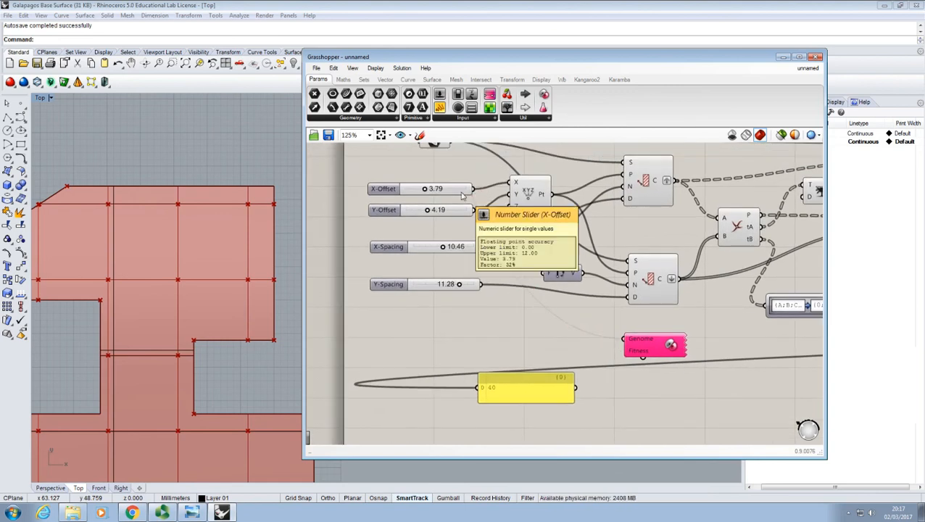
click(650, 345)
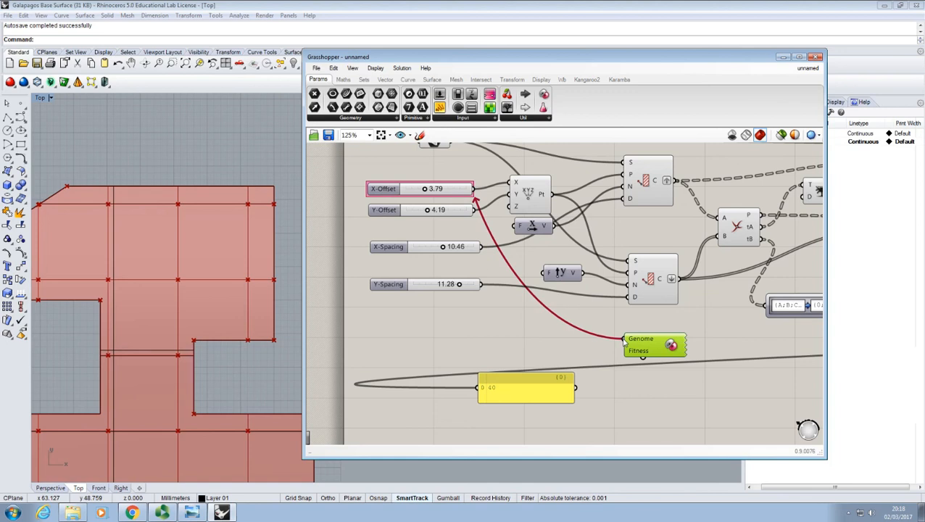
drag(625, 343, 475, 211)
drag(623, 342, 474, 189)
shift+drag(624, 343, 475, 210)
shift+drag(621, 342, 481, 284)
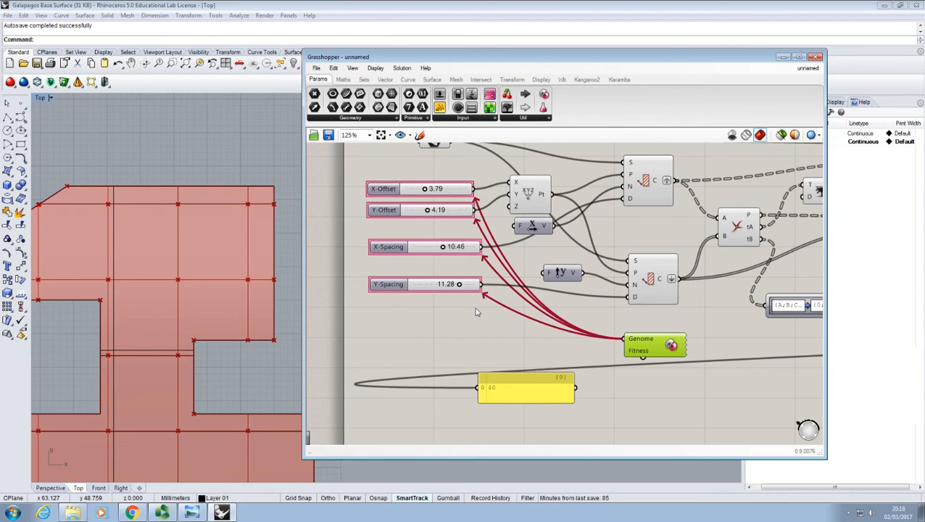
click(654, 380)
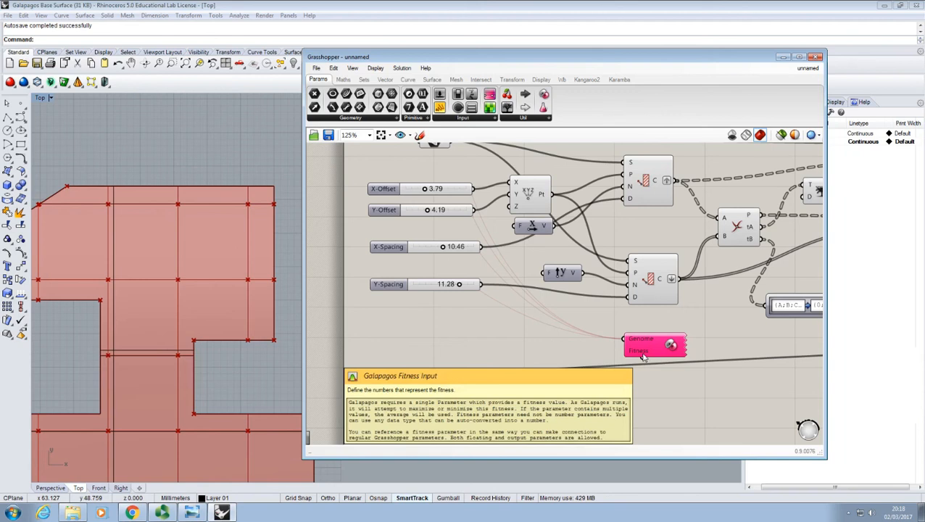
- Move the point-count panel slightly further away from the Galapagos component
click(641, 352)
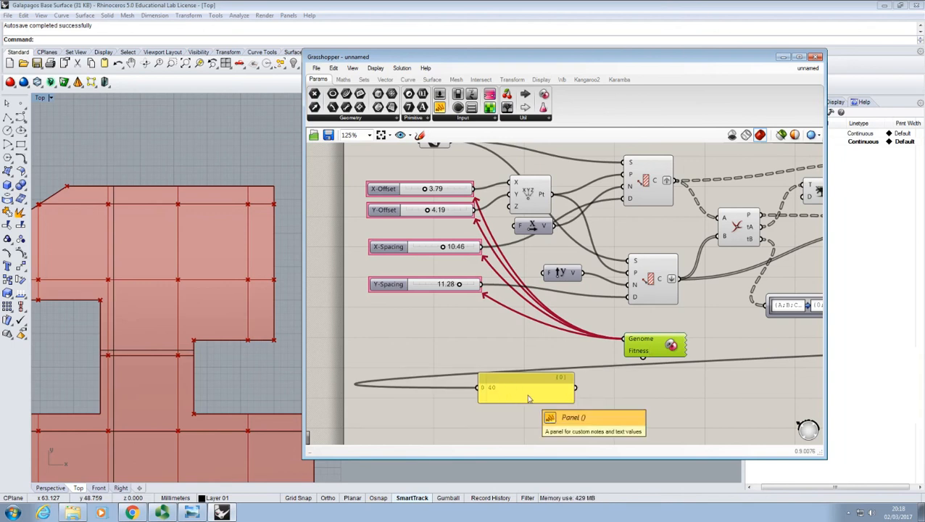
drag(524, 392, 505, 397)
click(579, 399)
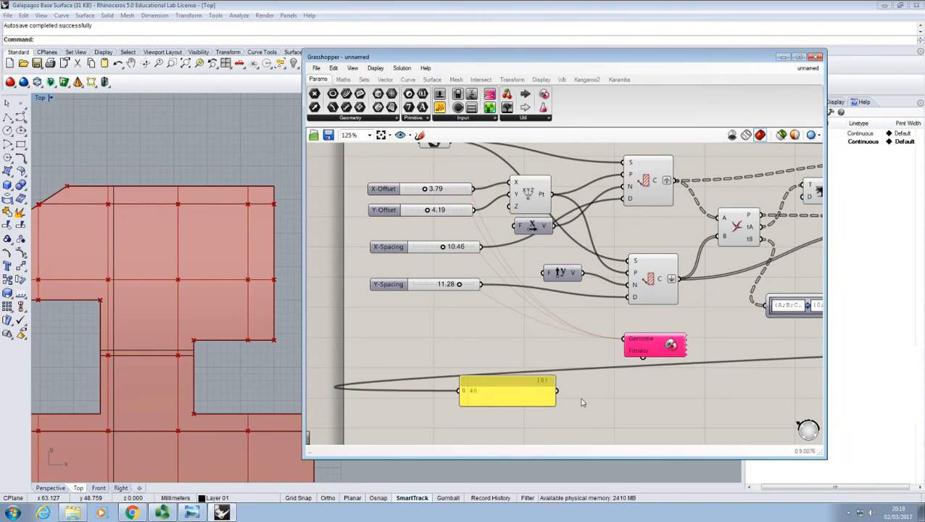
- Try to connect the Galapagos Fitness input directly to the point-count panel
drag(642, 357, 523, 380)
drag(642, 357, 493, 392)
drag(643, 357, 523, 378)
drag(642, 358, 530, 378)
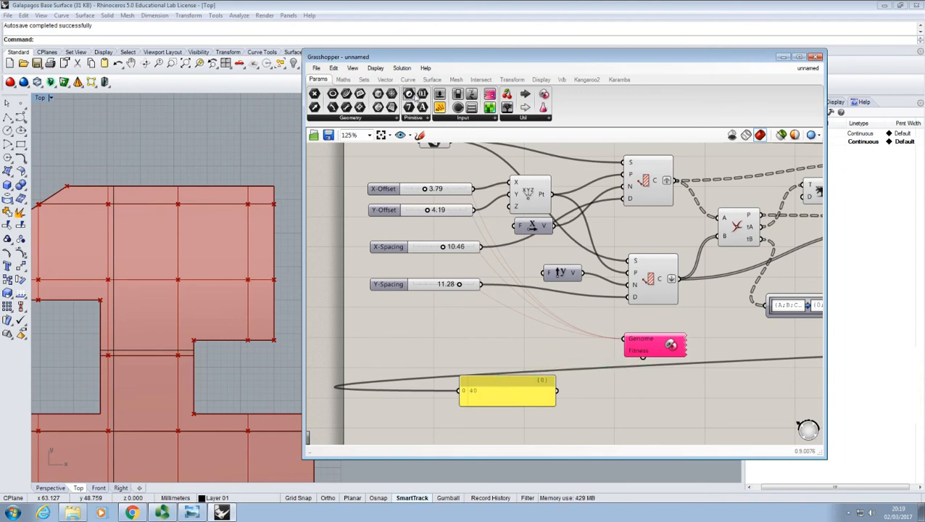
- Add a Number parameter beside the point-count panel, wire the panel into it and link the Galapagos Fitness input to it
drag(421, 95, 621, 389)
click(649, 354)
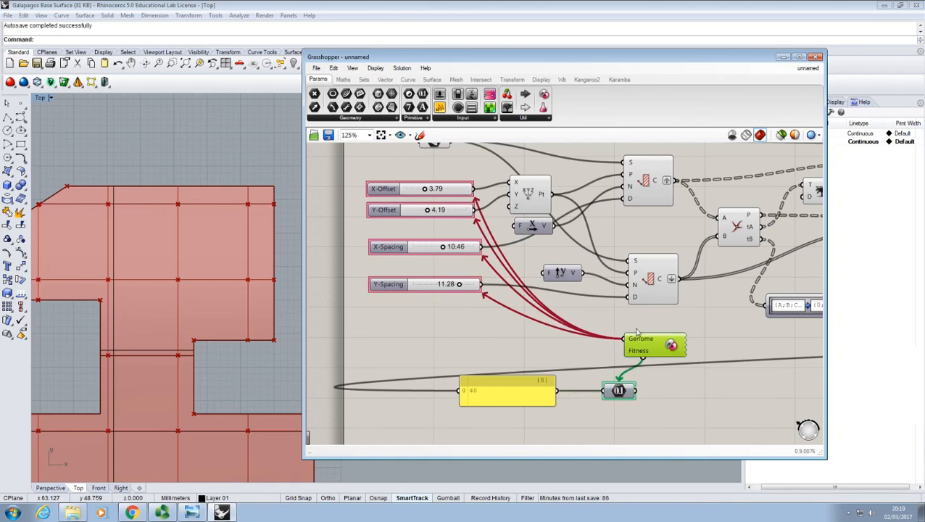
click(592, 336)
- Frame the whole base surface in the Top viewport and move the Grasshopper window clear of it
right_drag(578, 360, 511, 313)
scroll(620, 343, down, 5)
scroll(511, 313, up, 3)
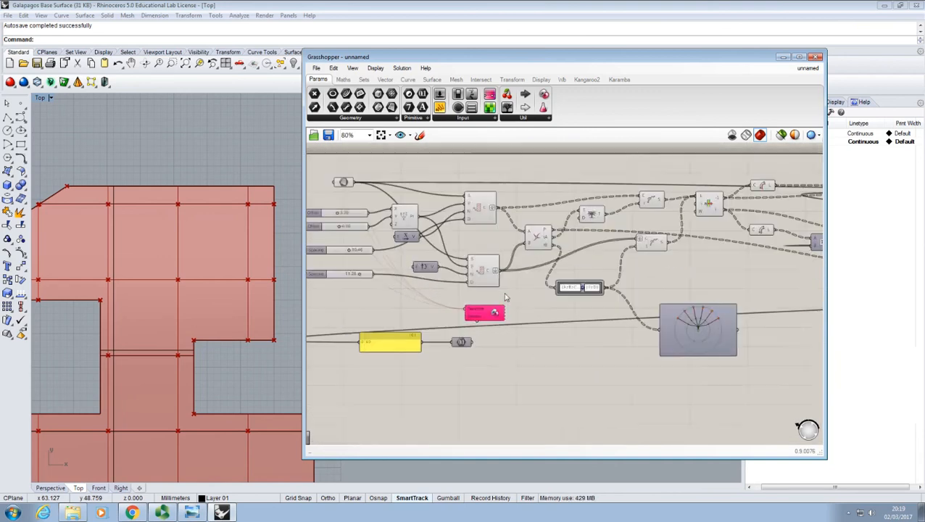
right_drag(163, 349, 217, 286)
scroll(193, 319, down, 4)
right_drag(400, 202, 411, 189)
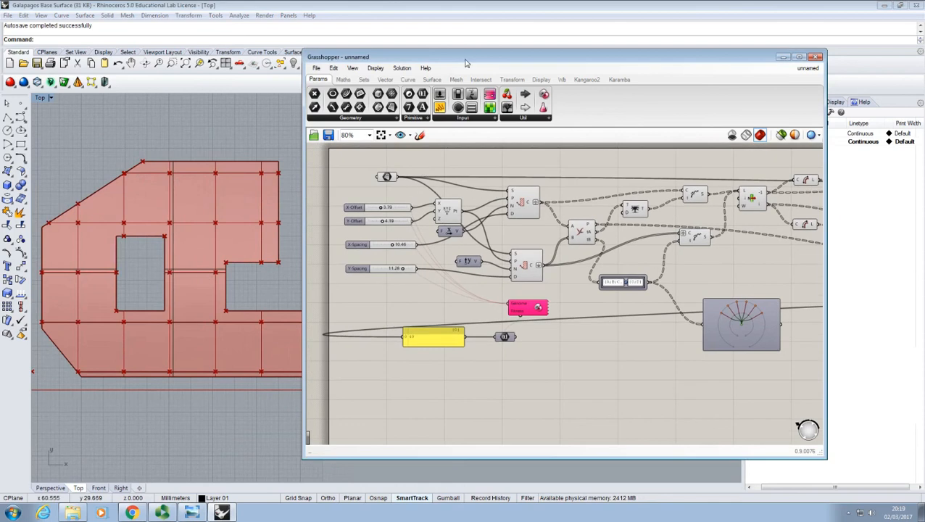
drag(464, 53, 526, 56)
- Open the Galapagos Editor and position it so the point-count panel and Number parameter stay uncovered
scroll(503, 289, up, 4)
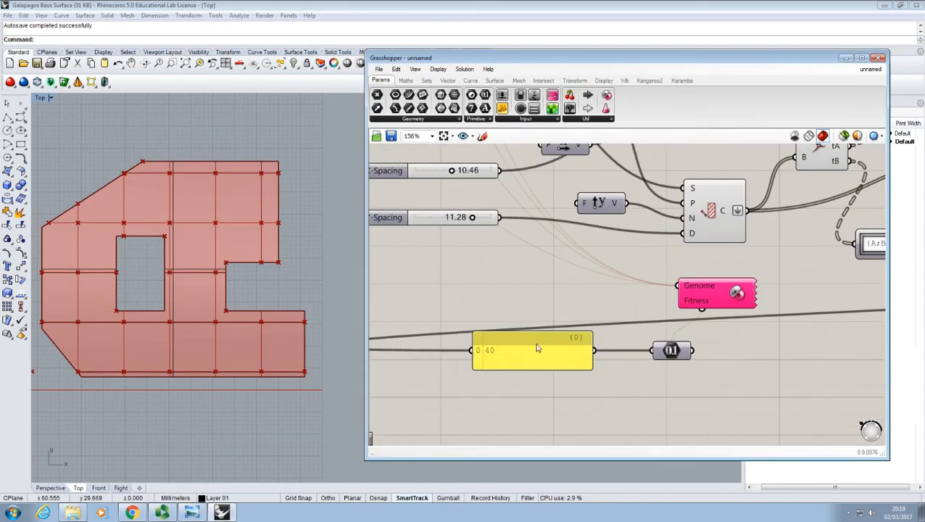
right_drag(531, 299, 561, 300)
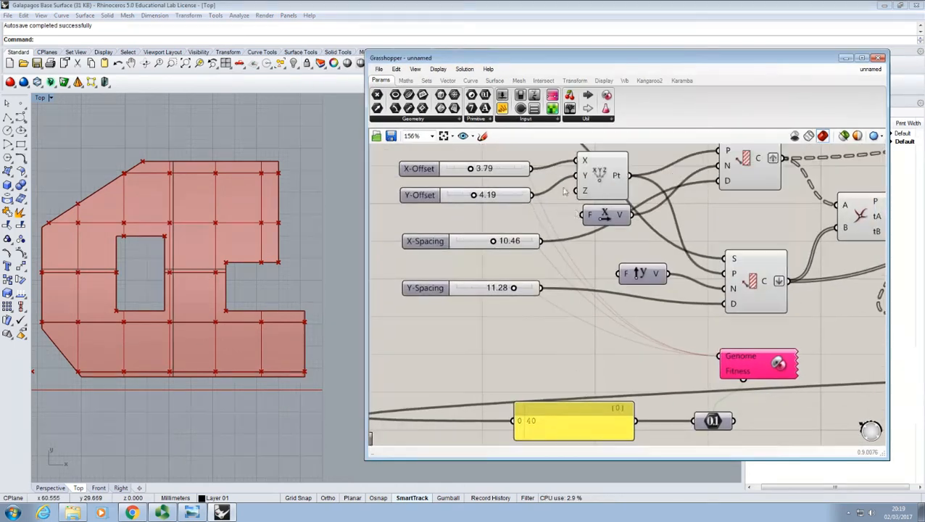
scroll(692, 354, down, 3)
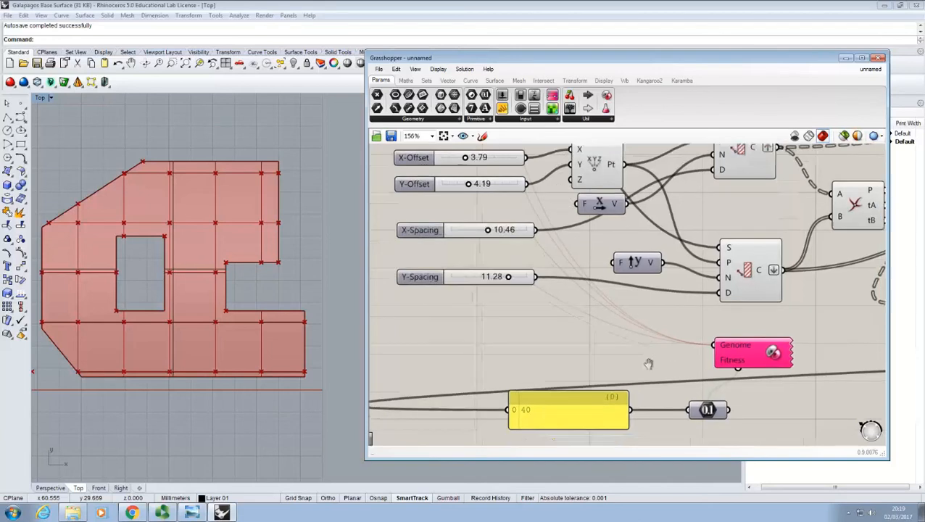
right_drag(729, 330, 695, 351)
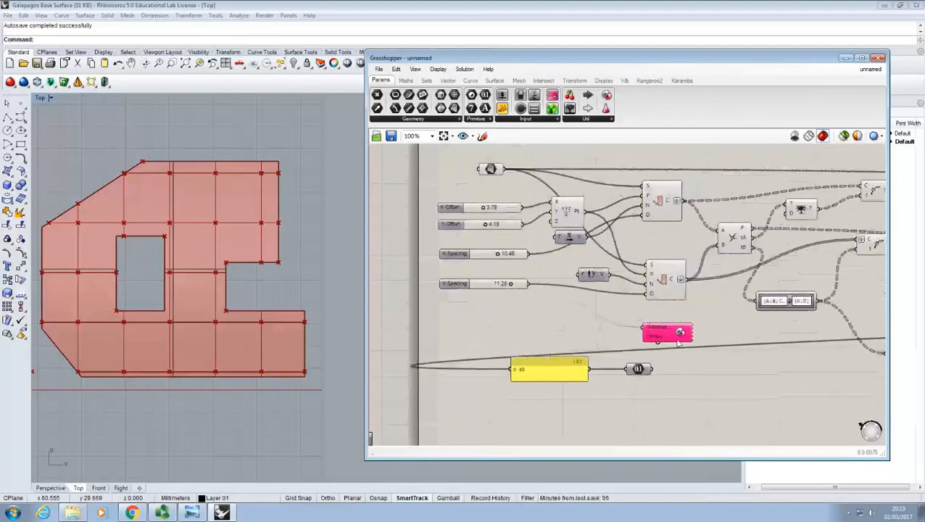
scroll(696, 352, up, 3)
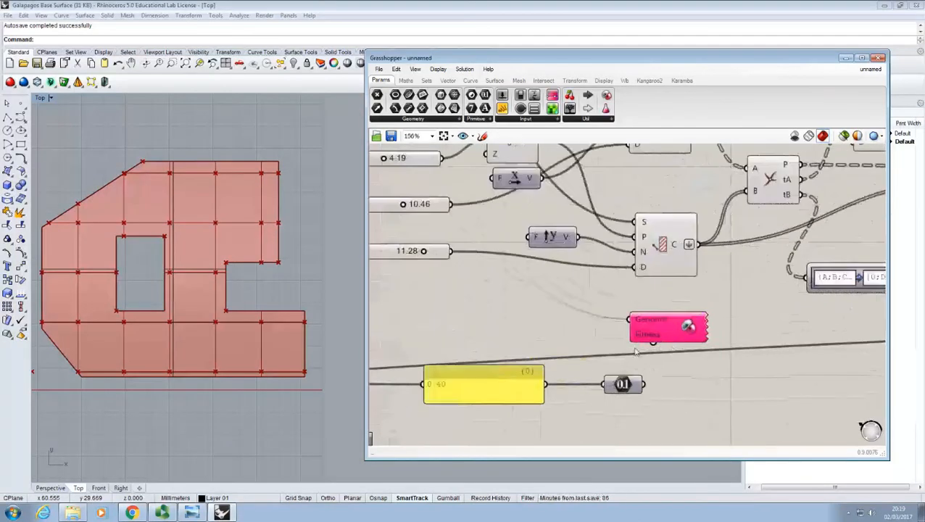
click(702, 328)
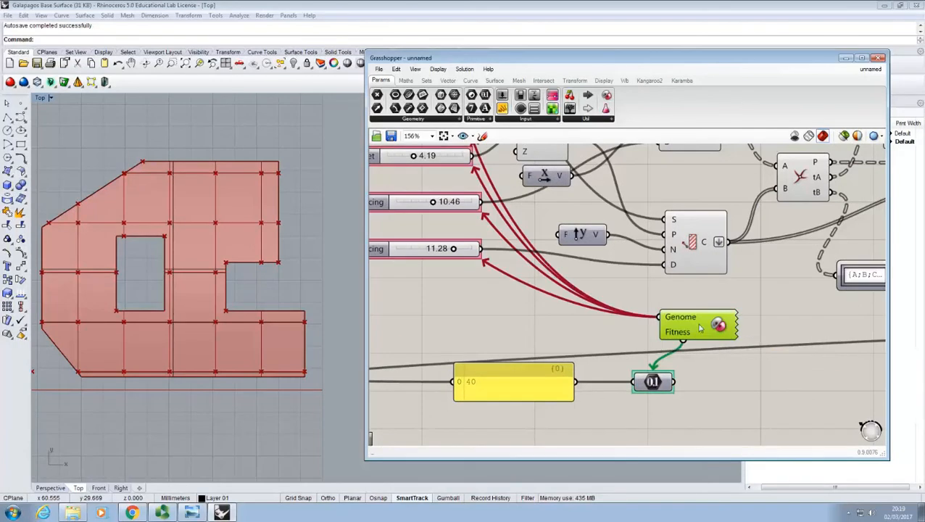
double_click(700, 328)
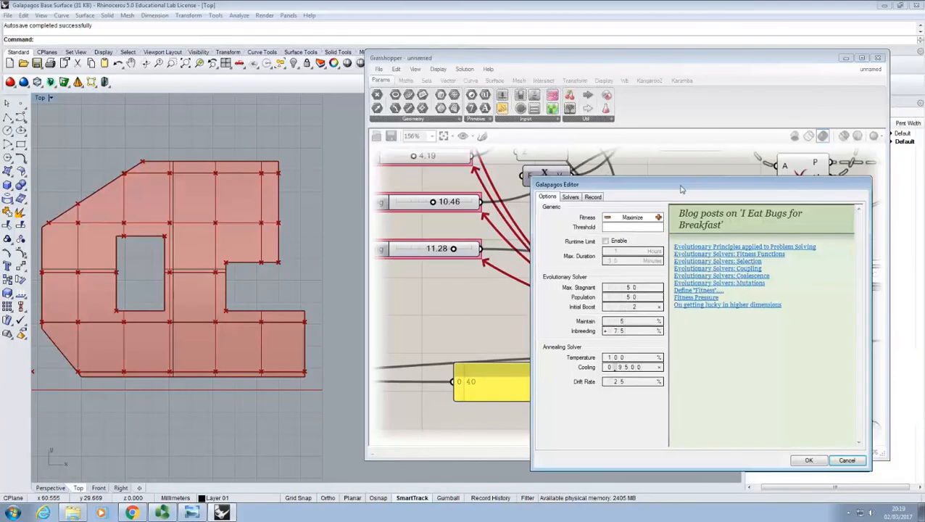
drag(680, 189, 699, 100)
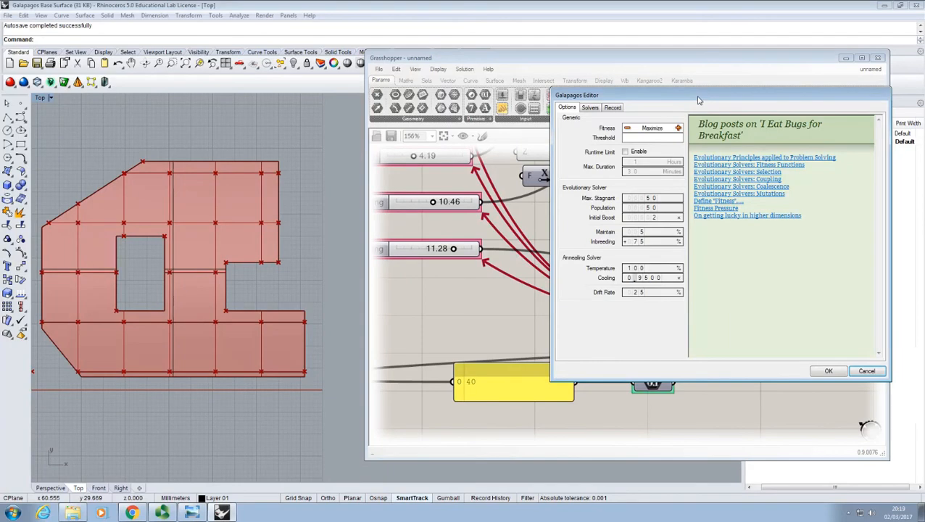
drag(699, 100, 715, 55)
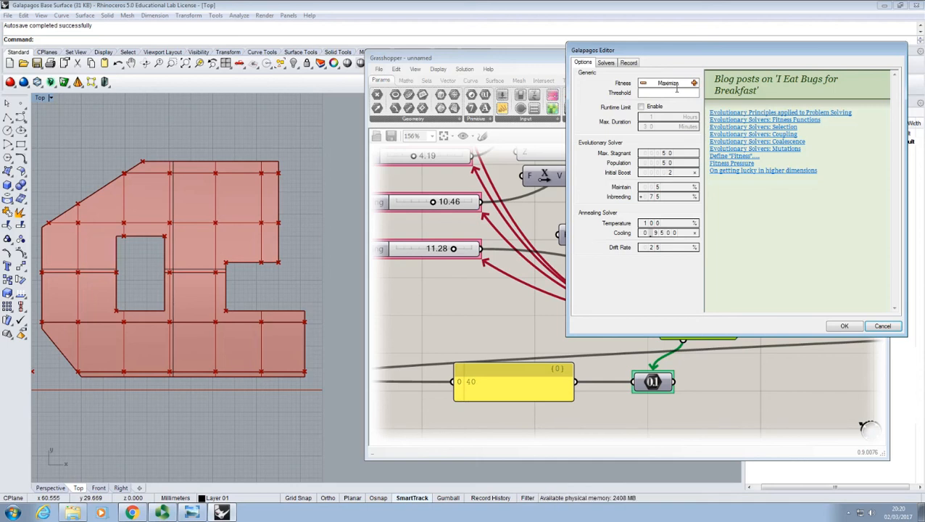
- Set the Galapagos fitness objective to minimize the point count and start the evolutionary solver
click(675, 88)
click(606, 63)
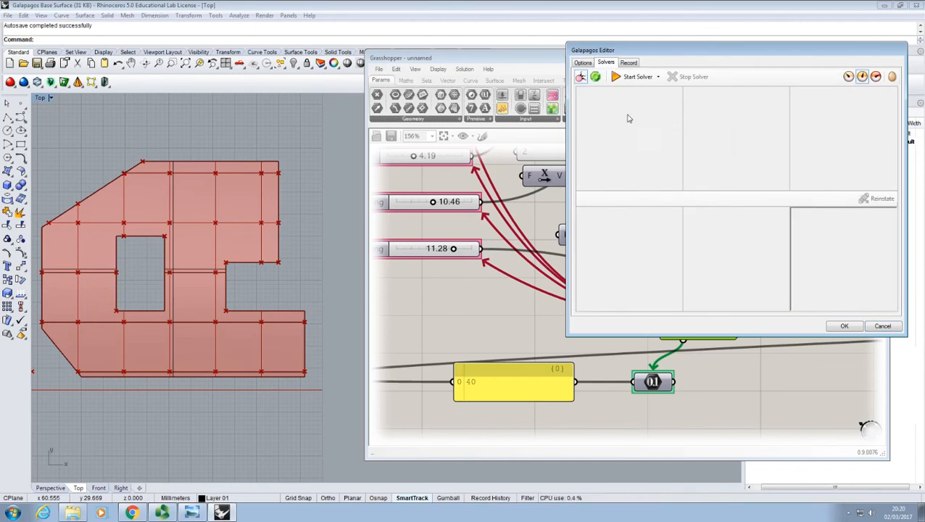
click(632, 79)
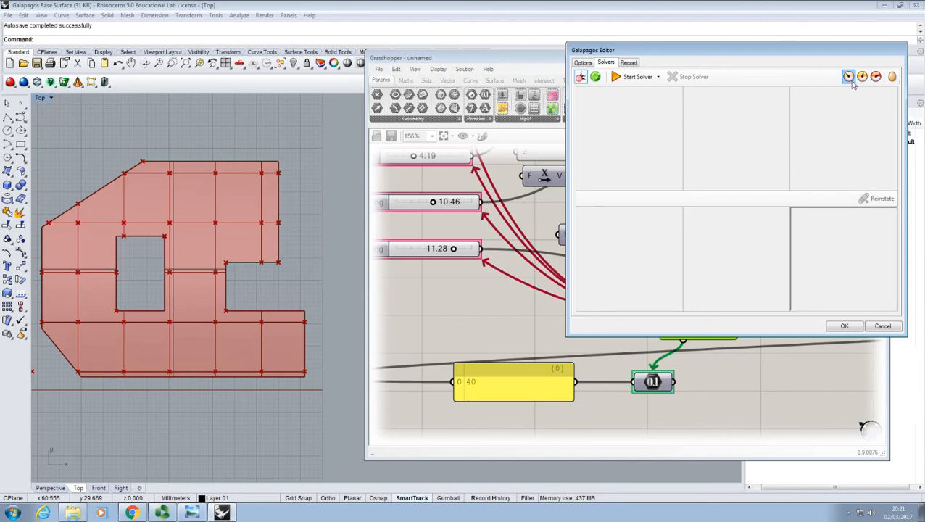
click(634, 77)
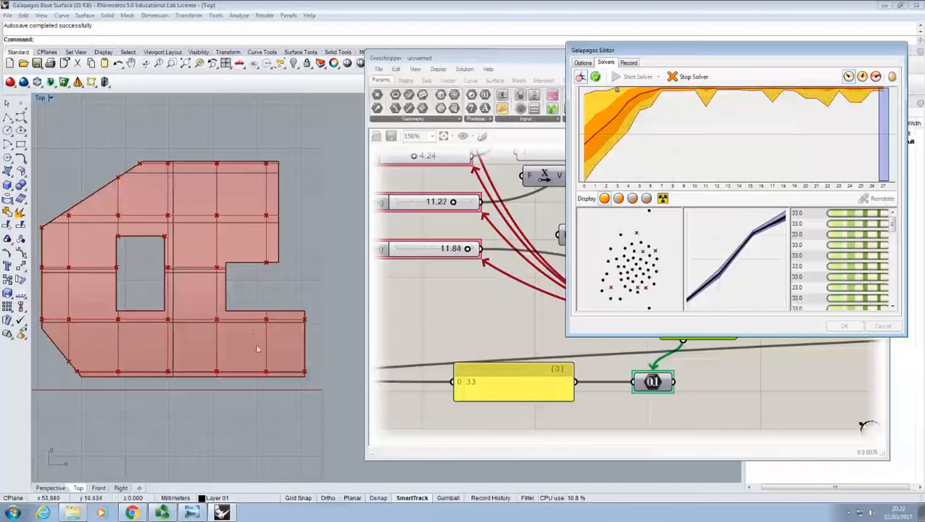
- Switch to the Parametric Engineering v.2 presentation in Chrome and show the slide titled "The Genetic Algorithm"
click(133, 513)
scroll(78, 409, down, 2)
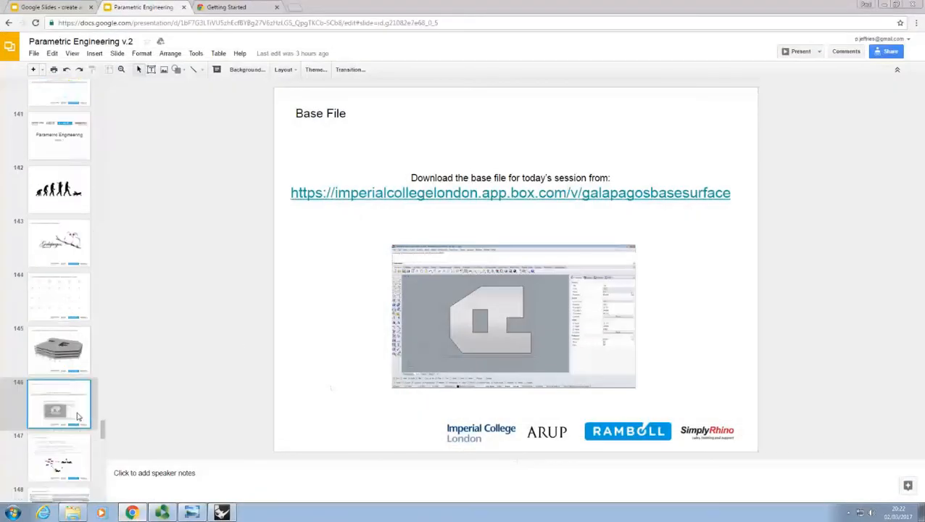
click(72, 370)
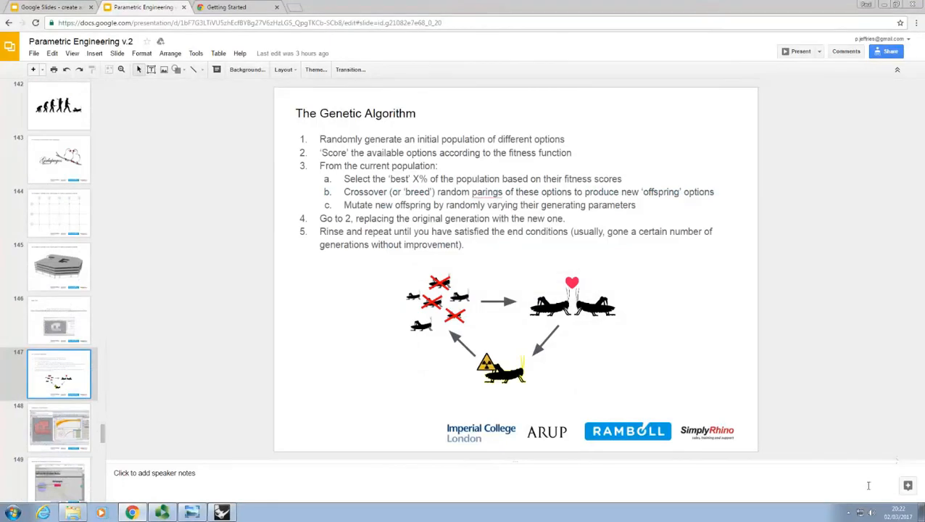
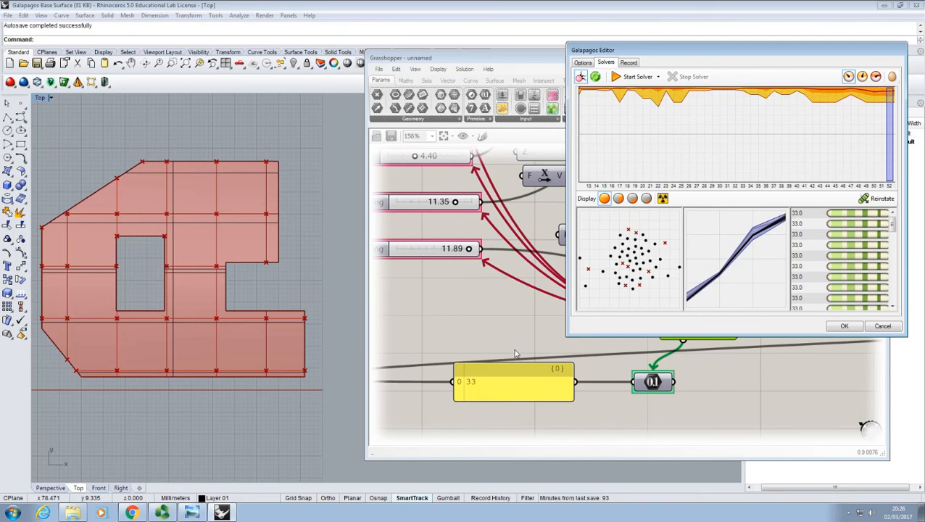
- Return to the Galapagos Editor, rerun the evolutionary solver, highlight the top-ranked genome and stop the solver
click(631, 75)
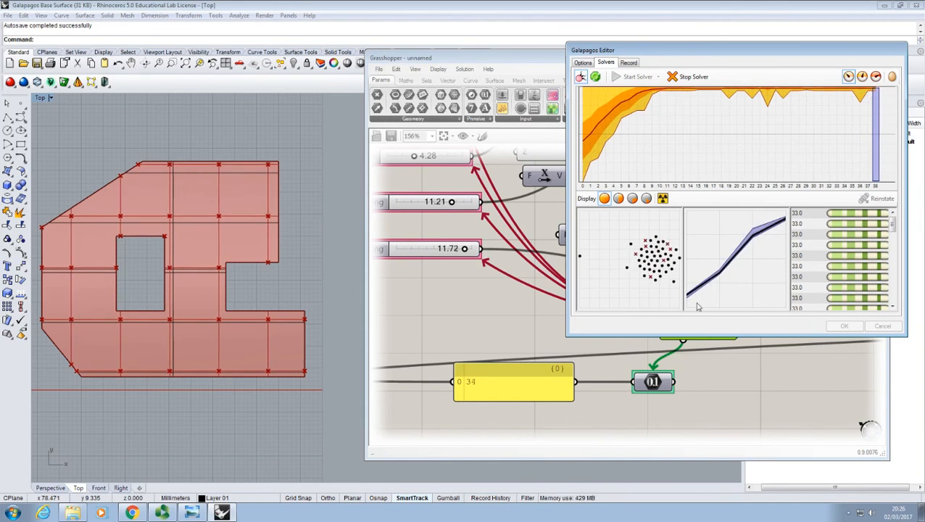
click(797, 214)
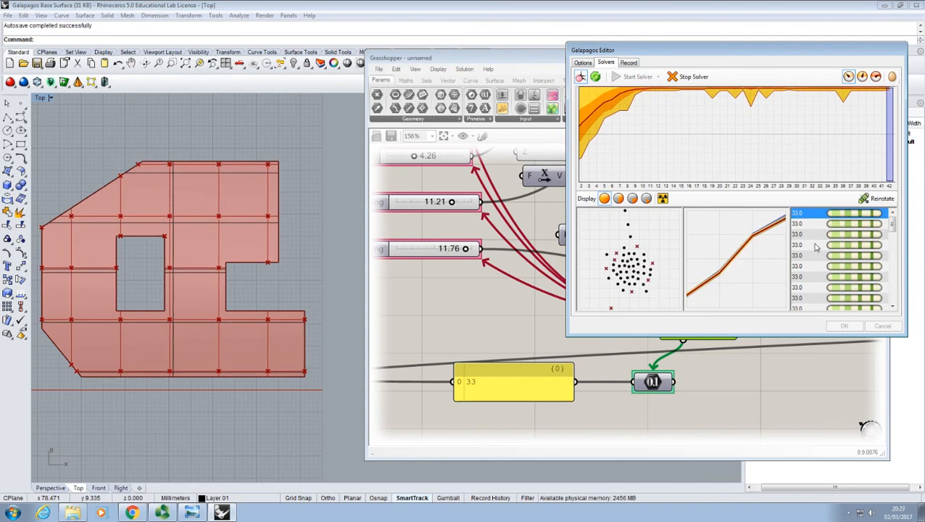
click(812, 215)
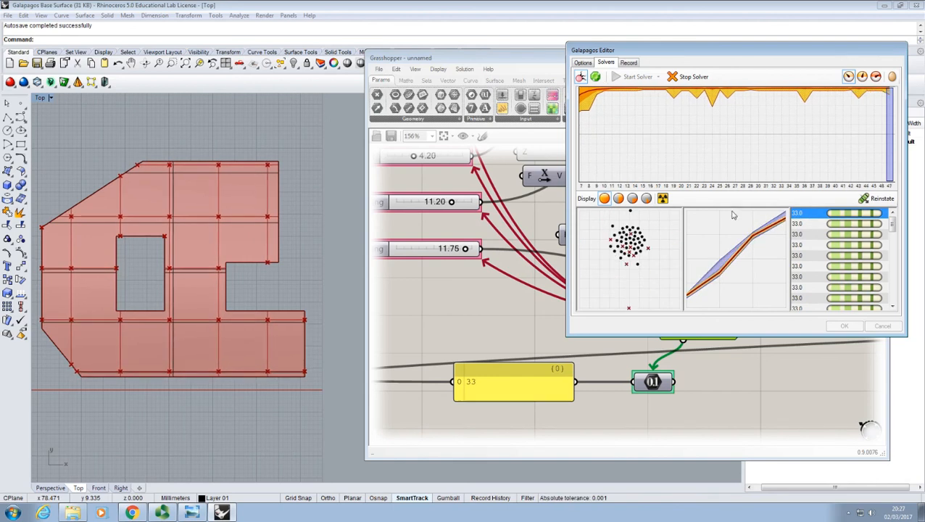
click(693, 77)
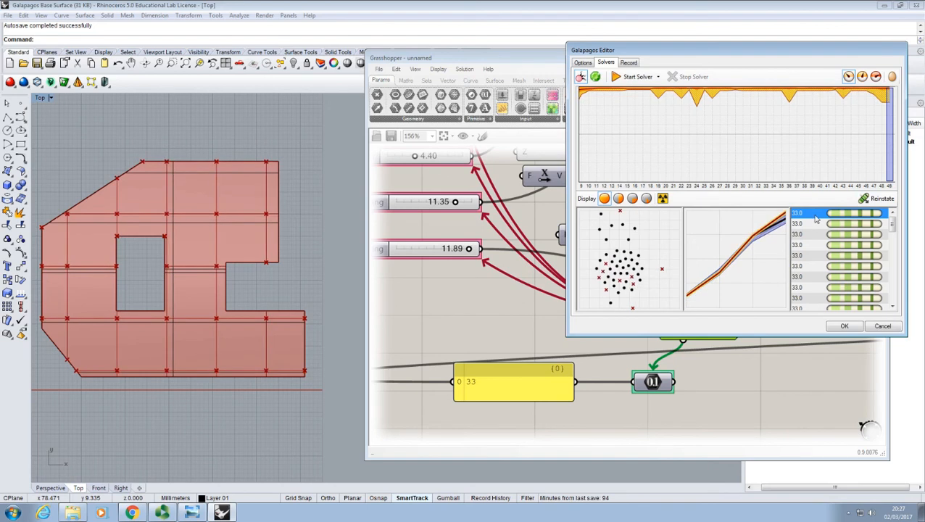
- Try the fourth-listed genome, reinstate the top-ranked one on the sliders and accept the Galapagos result
click(812, 245)
click(880, 200)
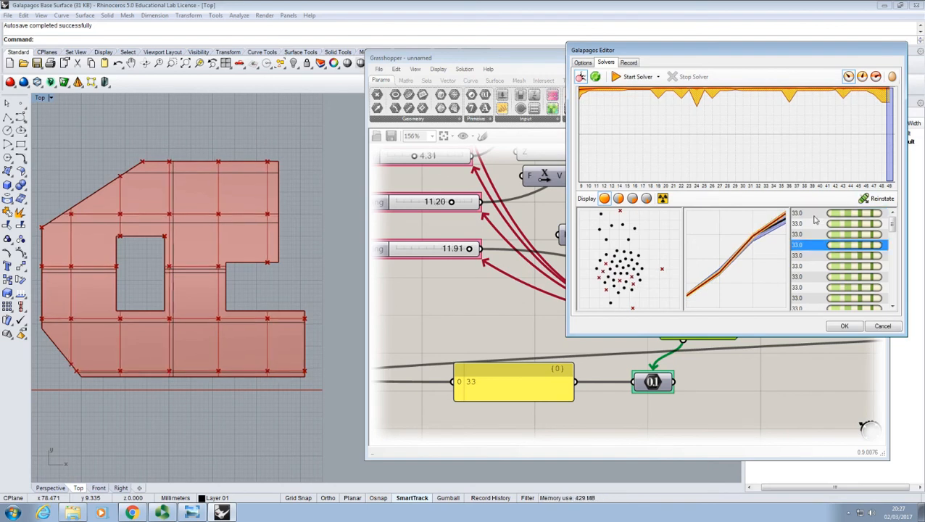
click(882, 201)
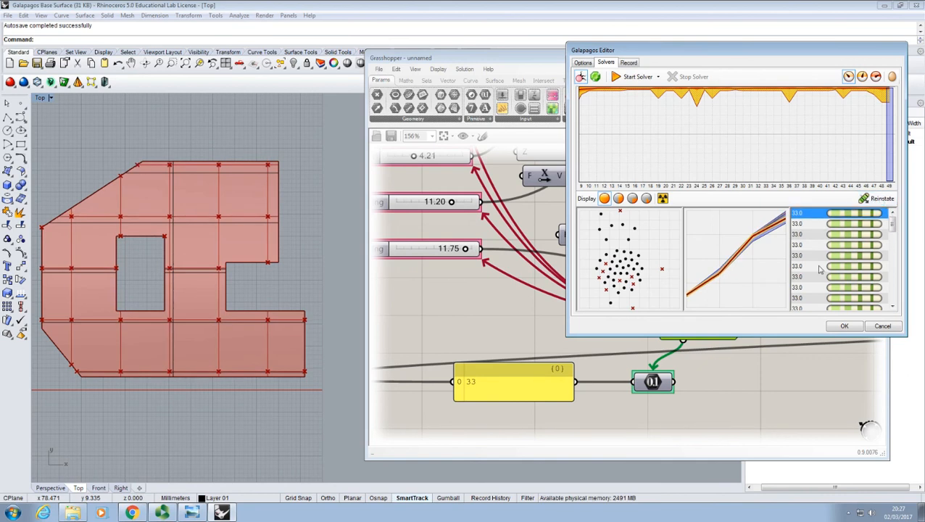
click(844, 327)
- Examine the definition around the grid sliders, the Galapagos component and the point-count panel
scroll(778, 360, down, 6)
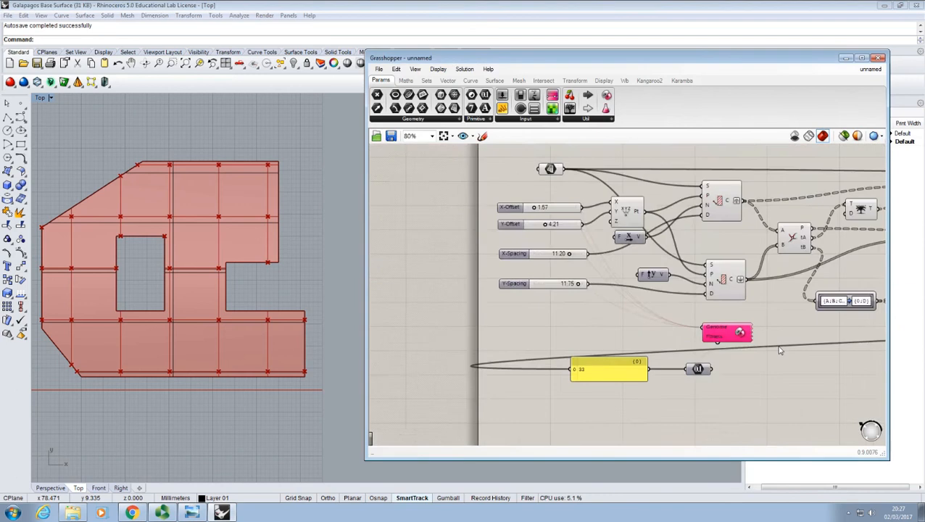
right_drag(663, 326, 630, 326)
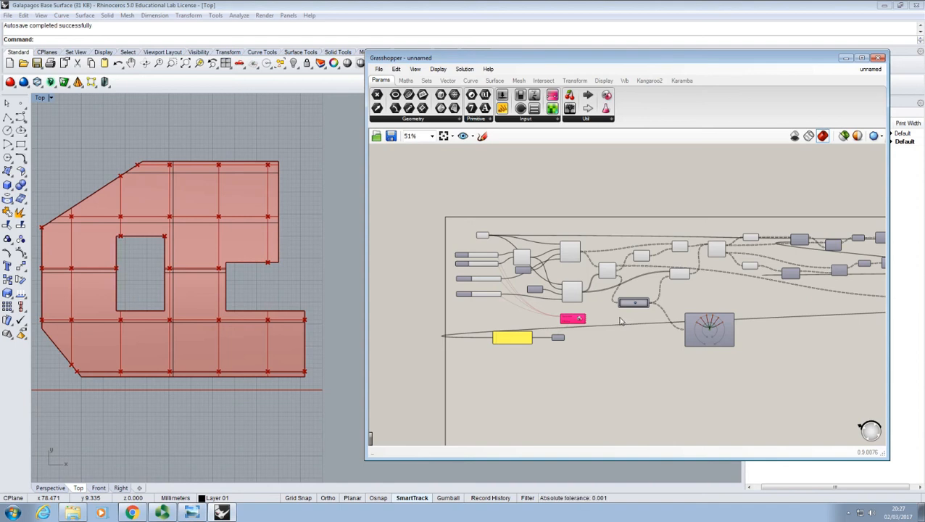
right_drag(624, 322, 559, 327)
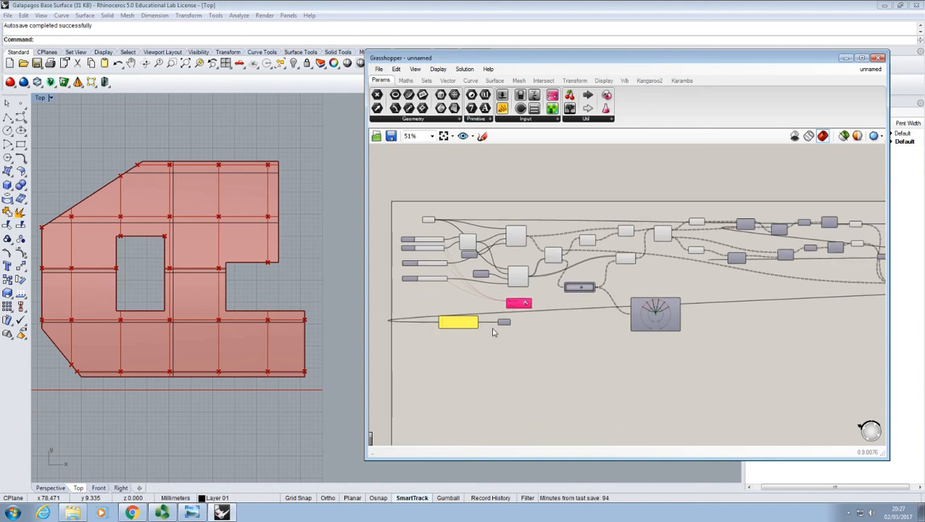
scroll(489, 326, up, 5)
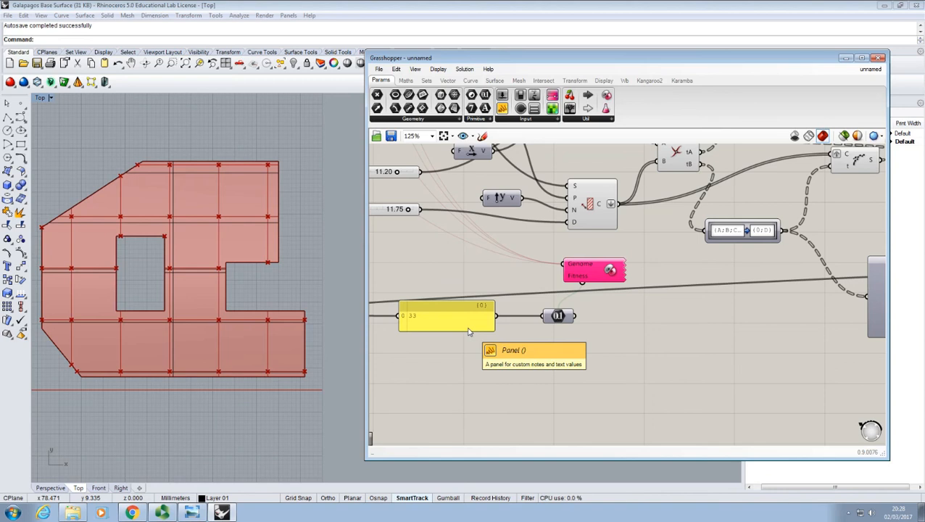
scroll(559, 357, down, 4)
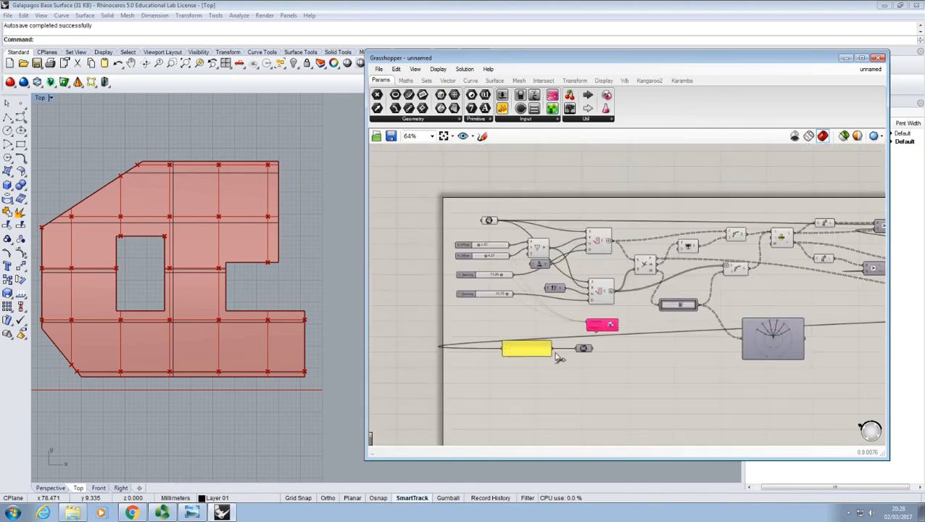
scroll(524, 350, up, 4)
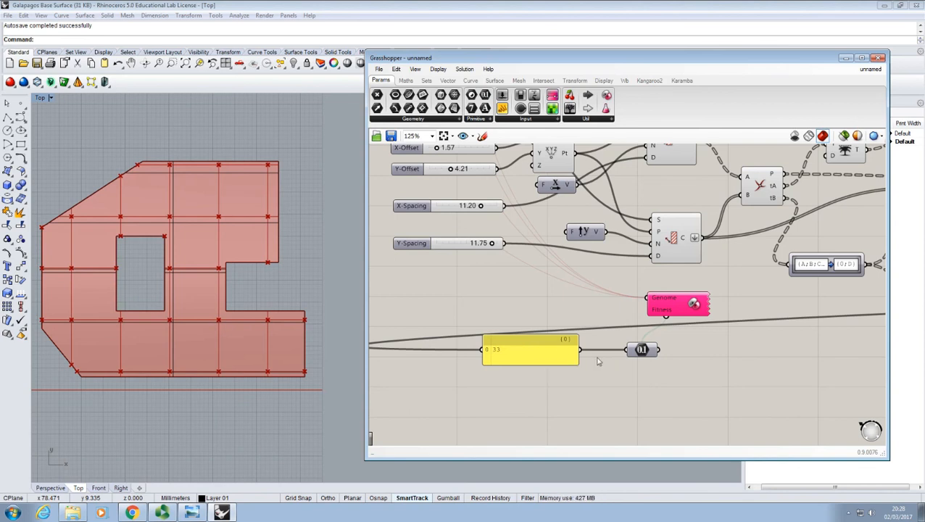
scroll(668, 339, down, 4)
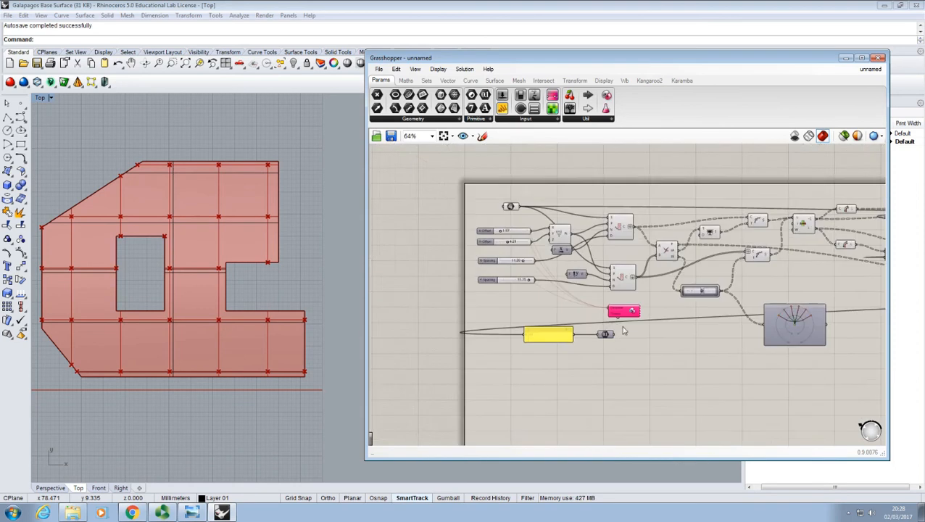
scroll(596, 301, up, 1)
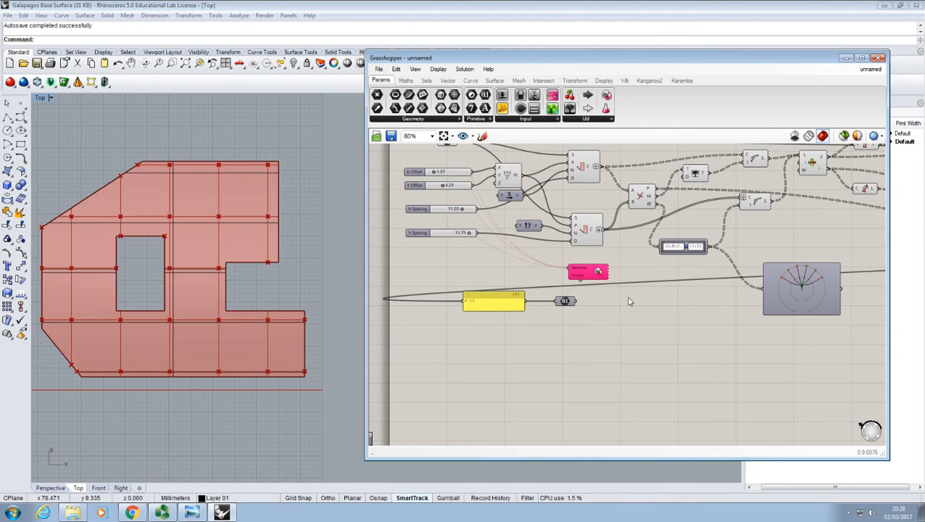
scroll(599, 292, down, 1)
scroll(571, 296, down, 2)
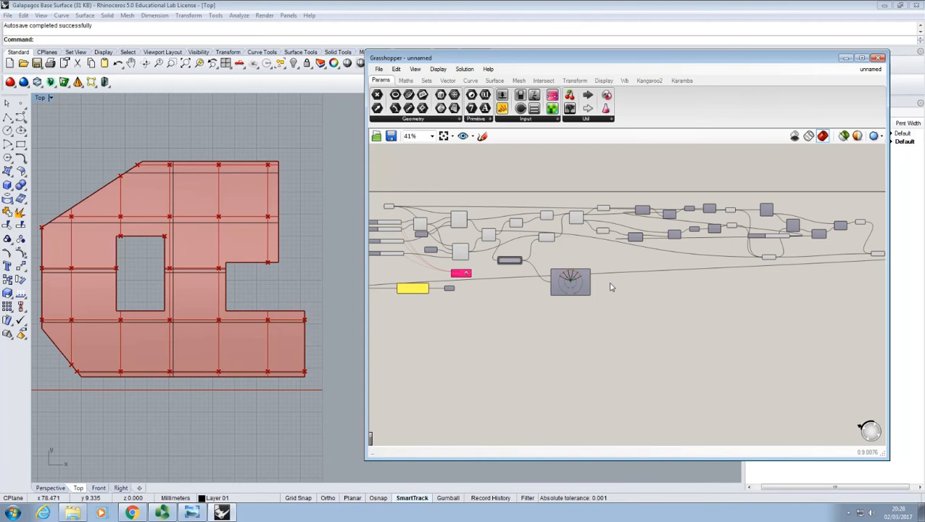
- Spread the merged Point parameter and the List Length component apart to make room between them on the canvas
right_drag(698, 267, 633, 264)
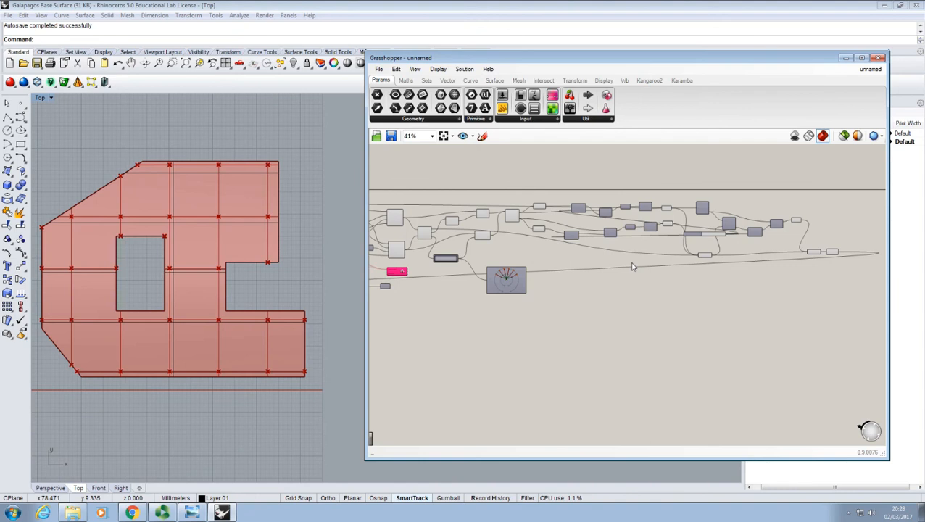
right_drag(771, 255, 688, 253)
scroll(654, 253, up, 4)
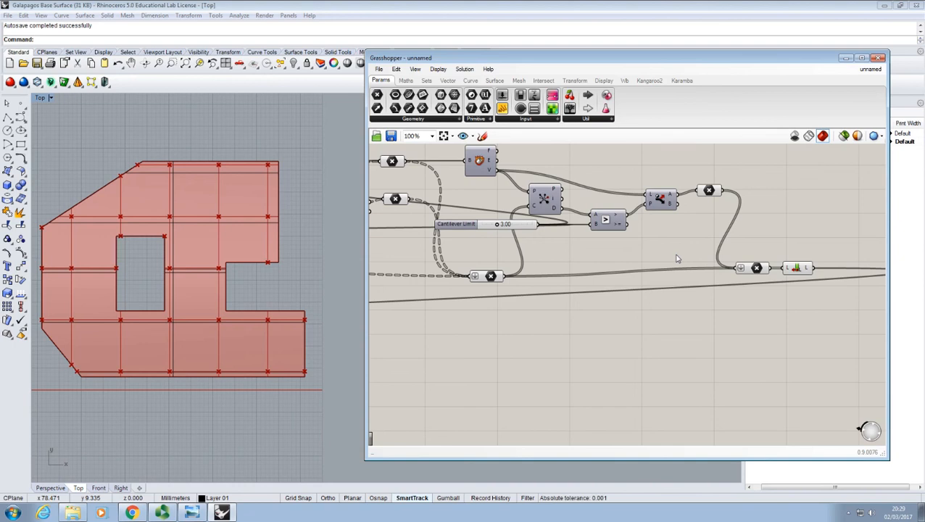
drag(756, 268, 693, 272)
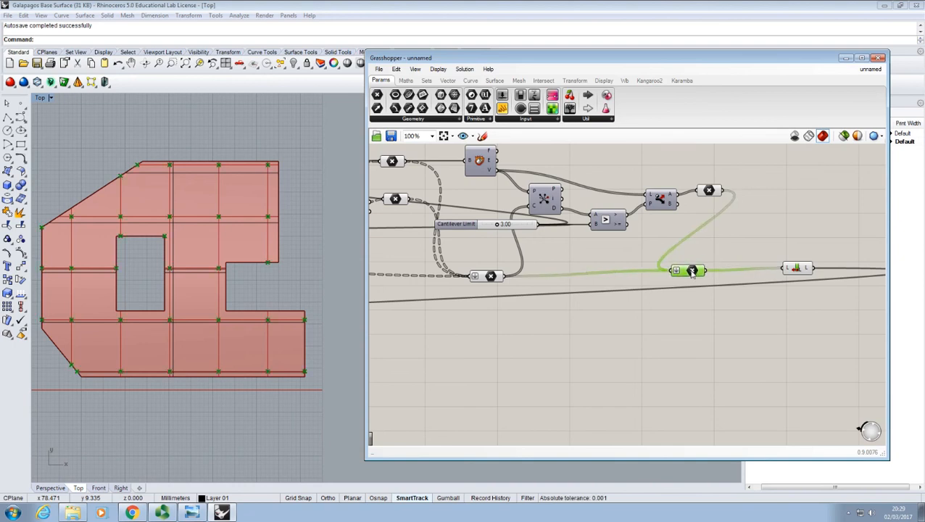
mouse_move(692, 272)
drag(791, 271, 834, 303)
click(805, 262)
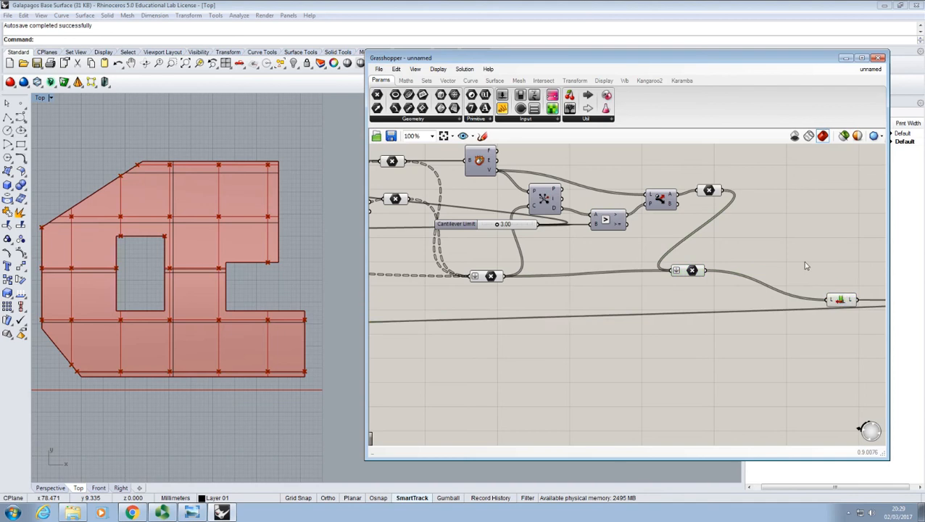
right_drag(803, 261, 749, 244)
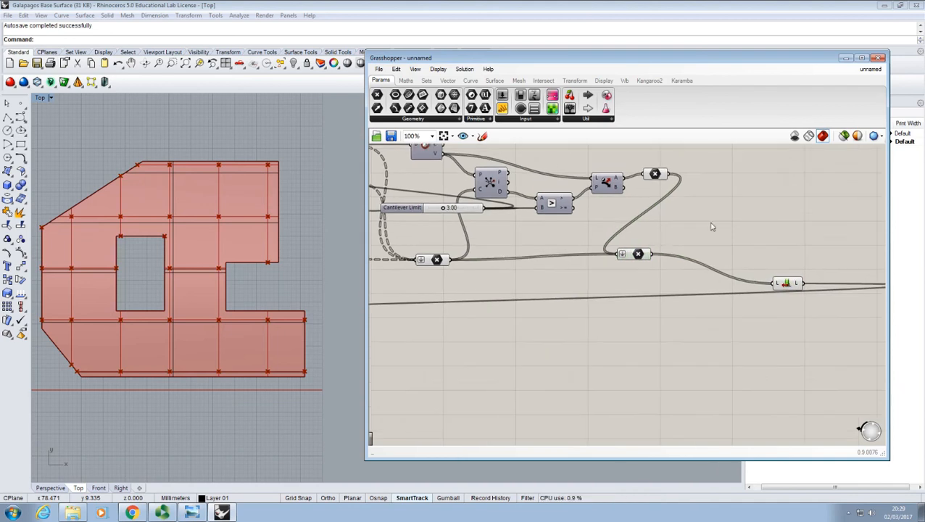
- Add a Closest Point component to the canvas beside the merged Point parameter
click(638, 254)
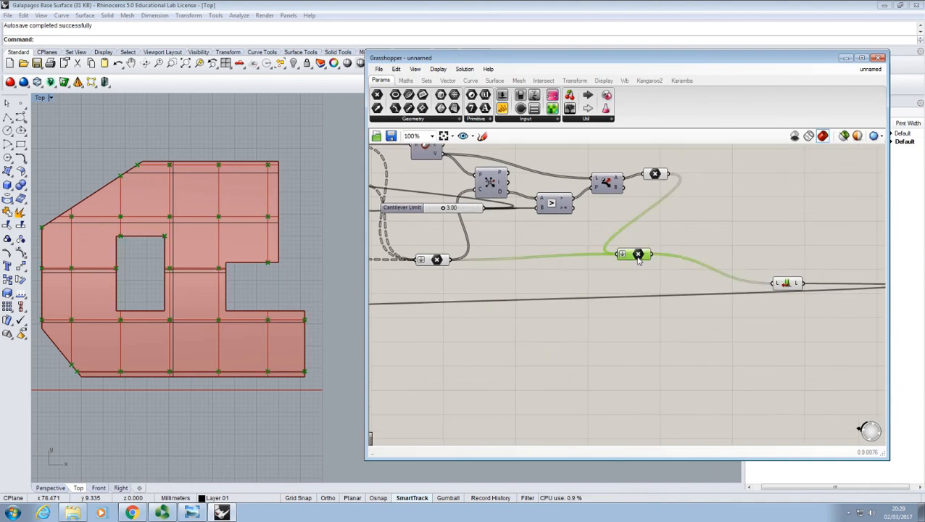
click(690, 240)
right_drag(690, 240, 648, 255)
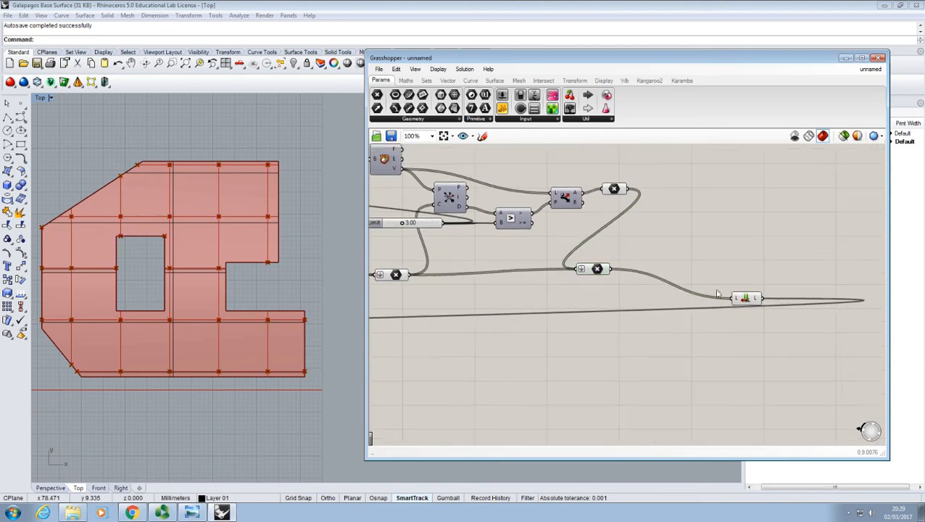
click(447, 80)
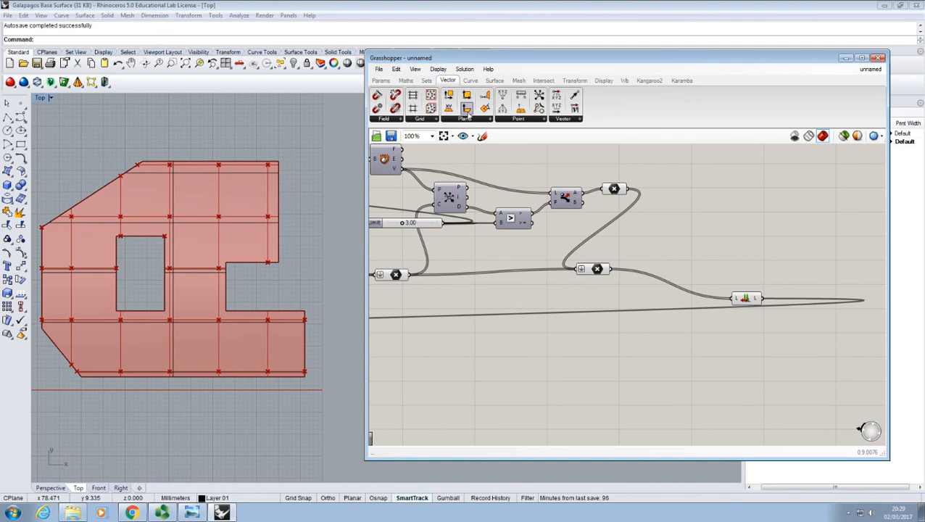
click(515, 119)
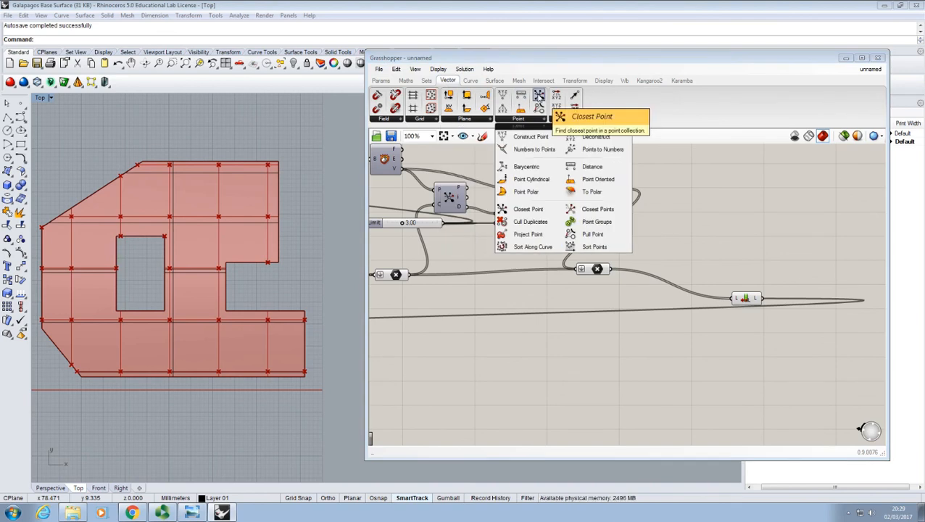
drag(538, 96, 689, 246)
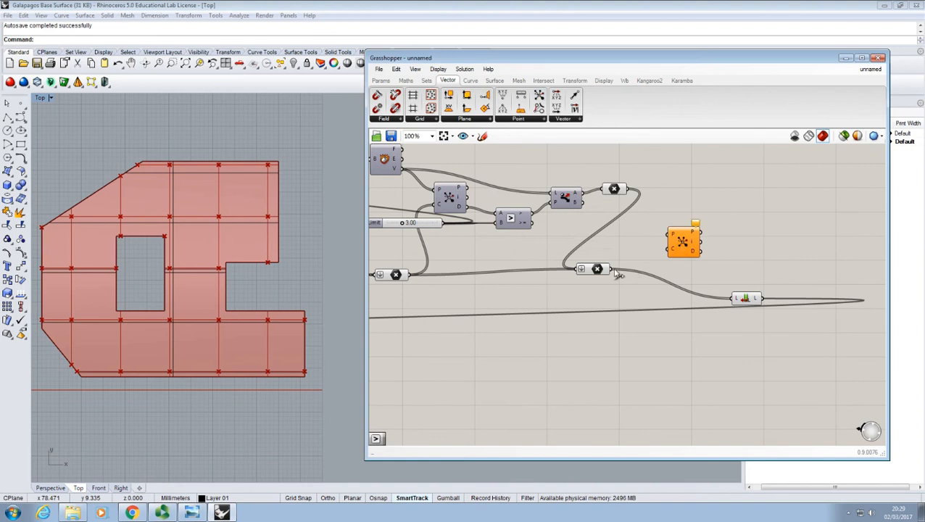
- Wire the merged Point parameter into both the P and C inputs of the new Closest Point component
drag(613, 270, 673, 236)
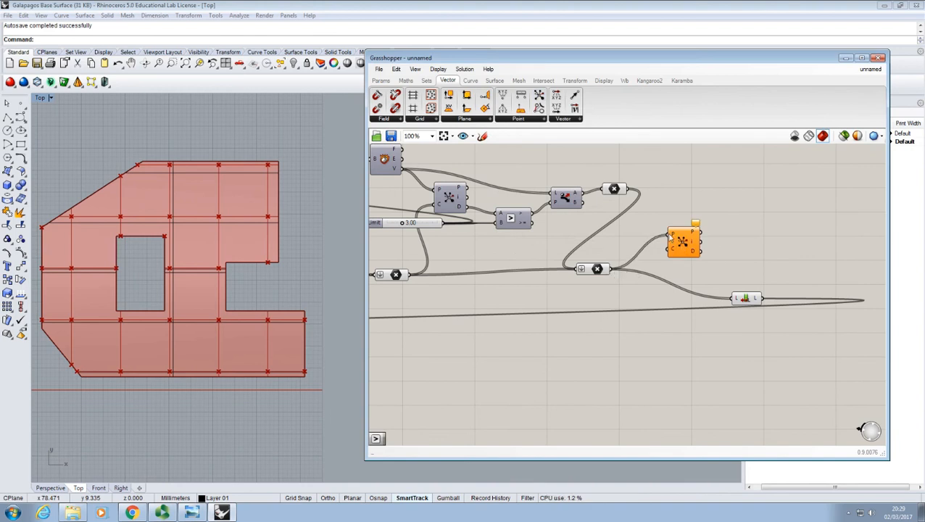
mouse_move(603, 270)
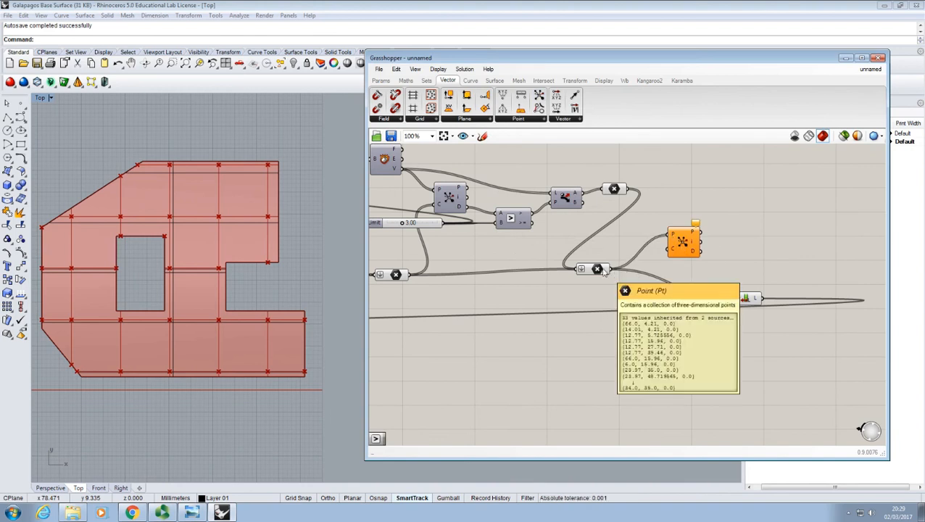
click(602, 270)
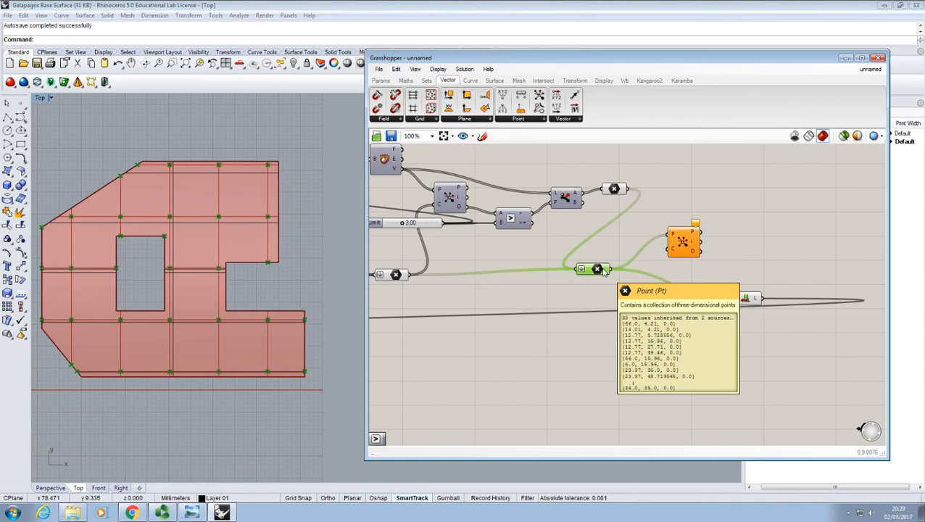
drag(613, 269, 669, 248)
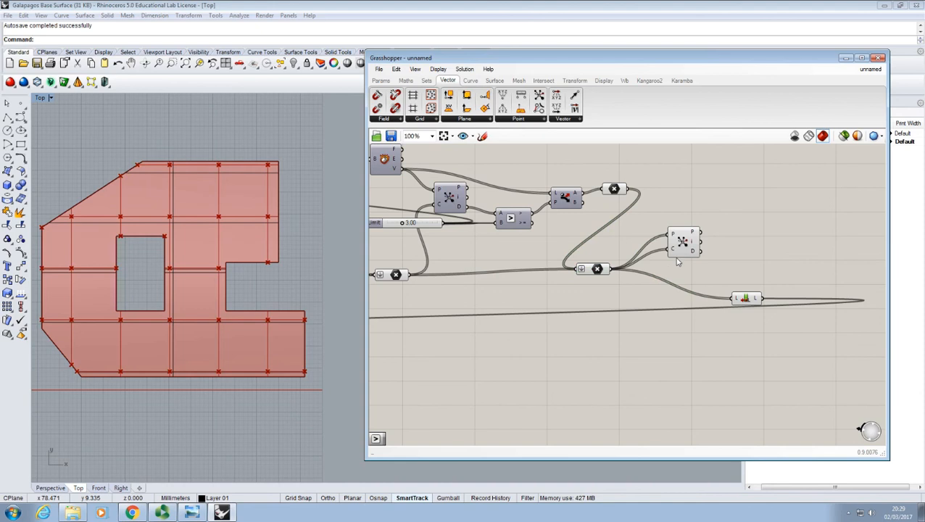
- Move the new Closest Point component farther from the merged Point parameter and inspect that parameter's point list
mouse_move(673, 237)
mouse_move(693, 251)
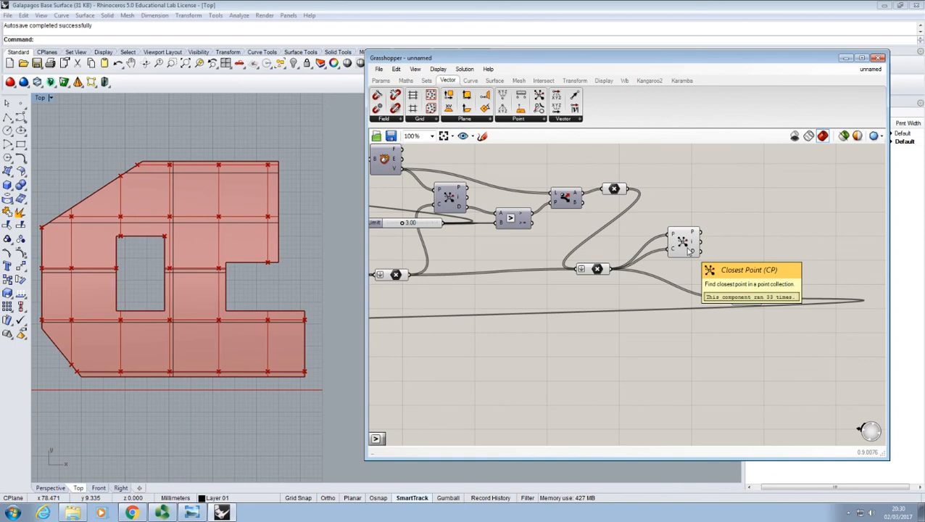
drag(685, 247, 707, 237)
click(630, 267)
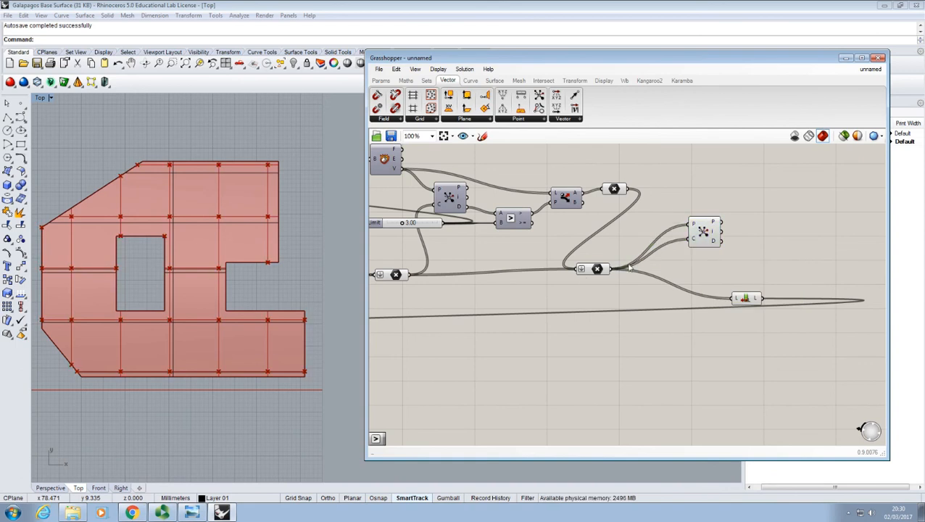
click(599, 270)
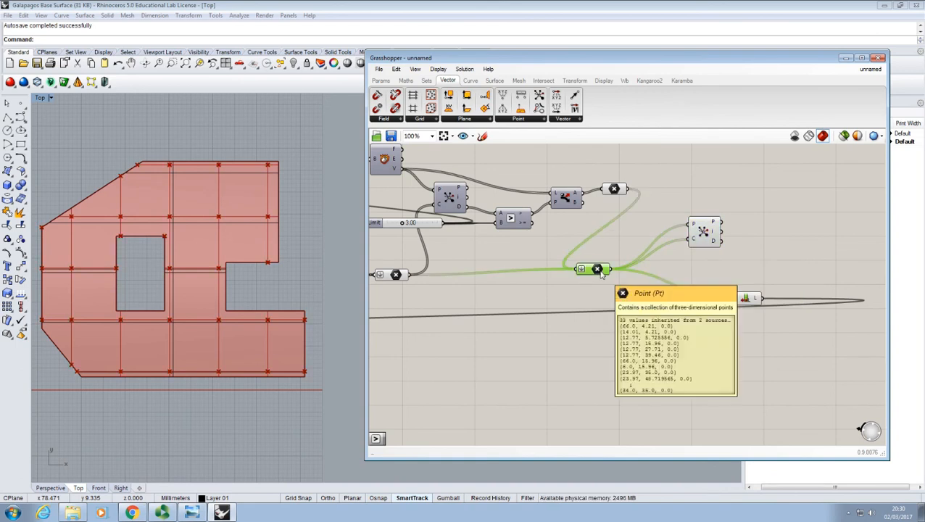
- Move the new Closest Point component farther away and add an Item Index component beside the merged Point parameter
click(681, 263)
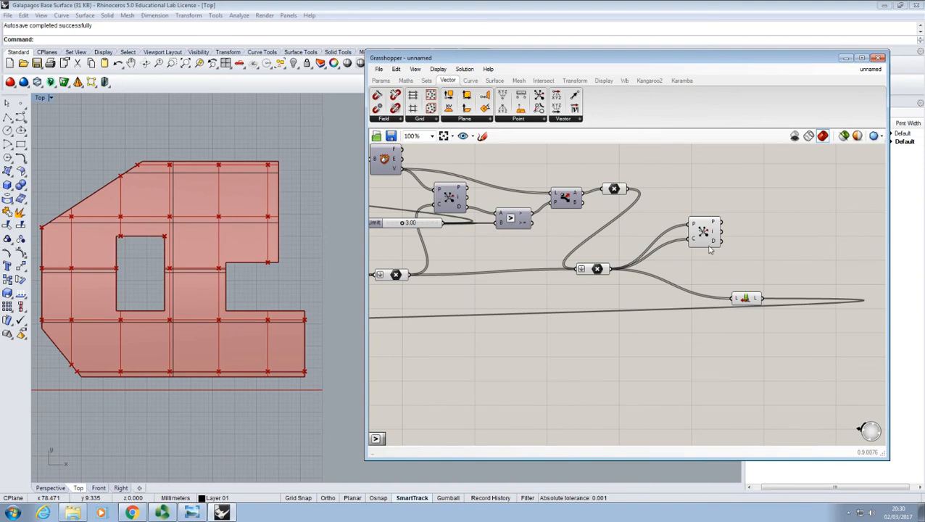
drag(711, 237, 764, 232)
click(693, 226)
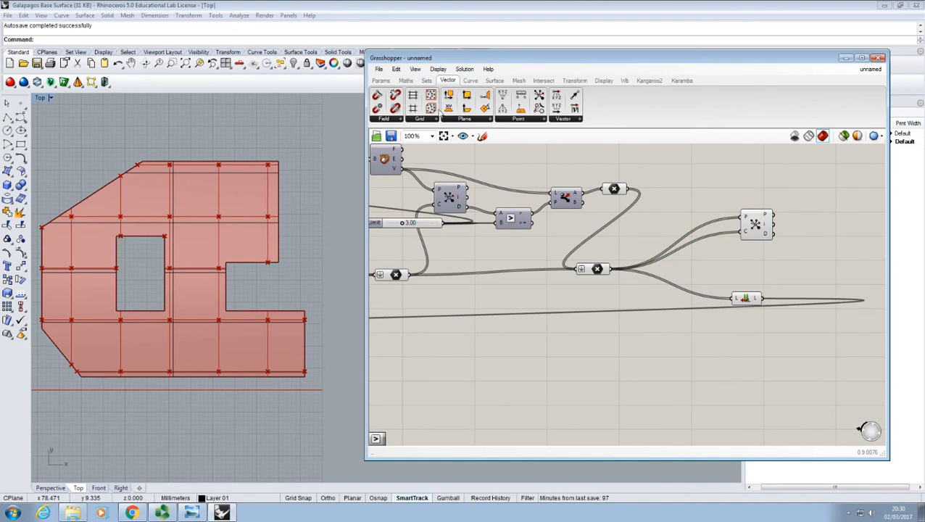
click(408, 81)
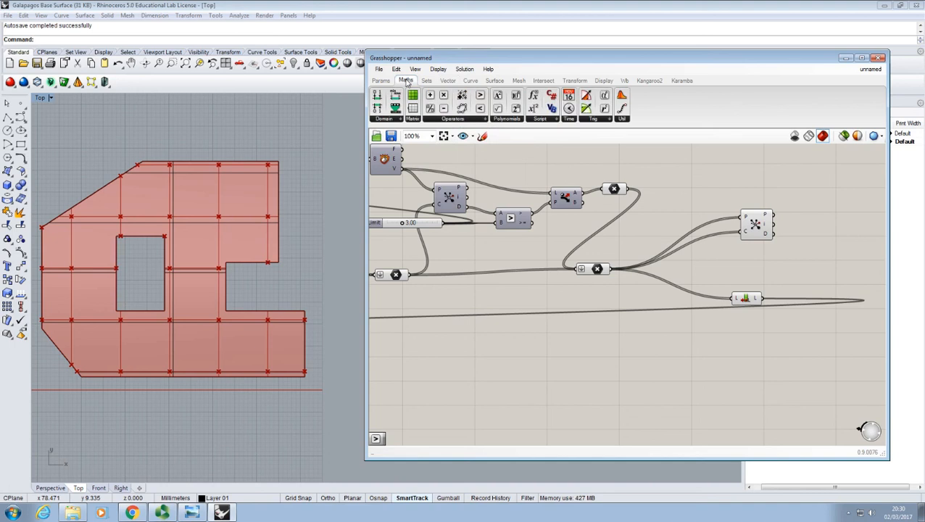
click(427, 81)
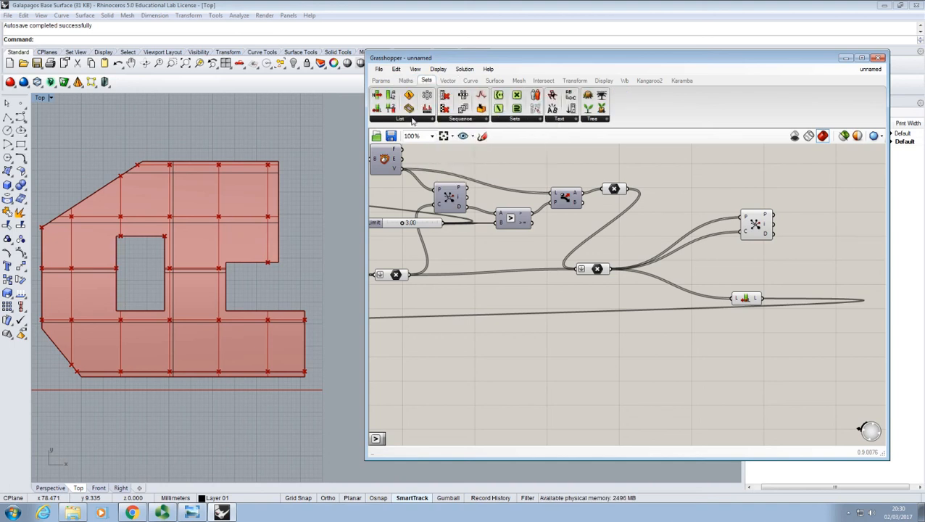
click(410, 119)
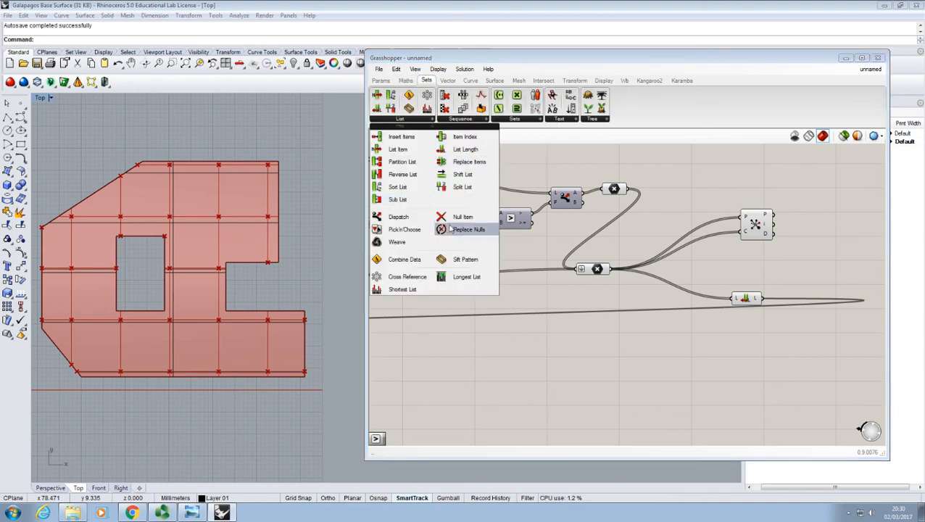
click(475, 138)
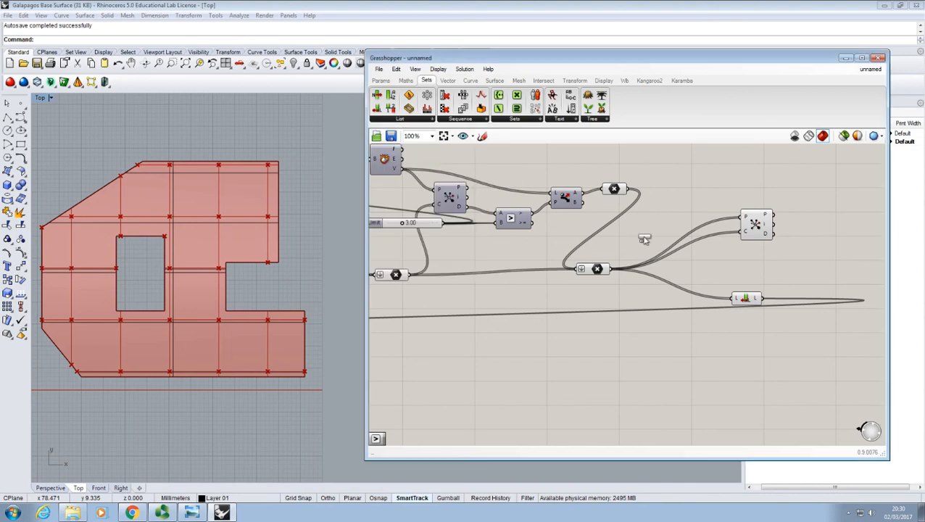
click(665, 243)
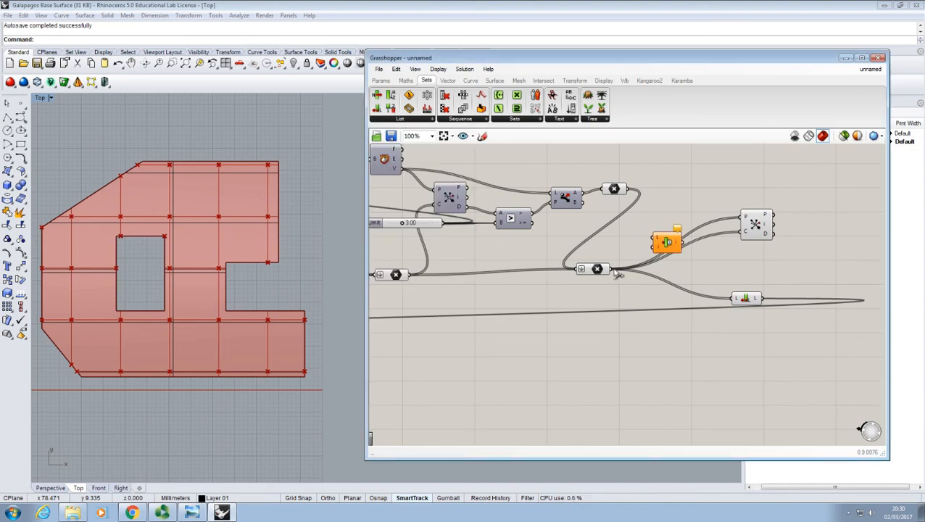
- Wire the merged Point parameter into both the L and i inputs of the Item Index component
drag(610, 269, 656, 231)
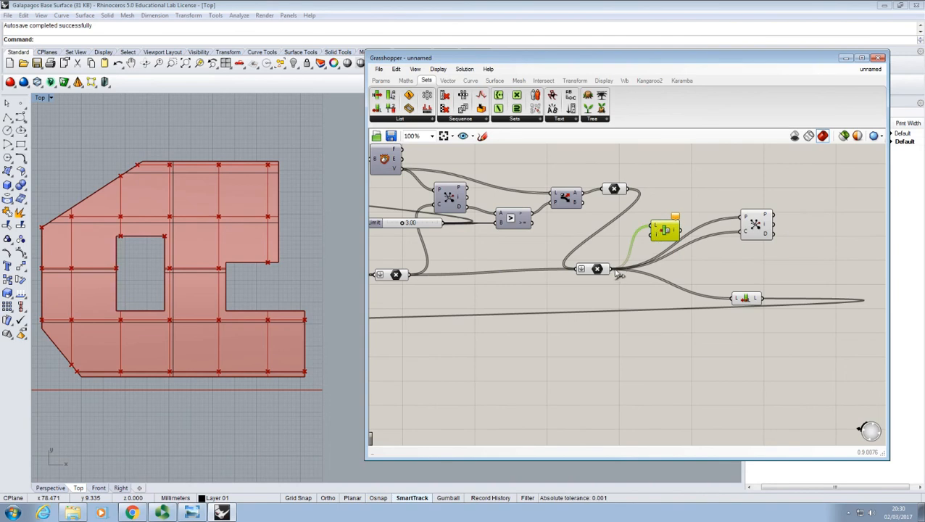
drag(613, 270, 654, 237)
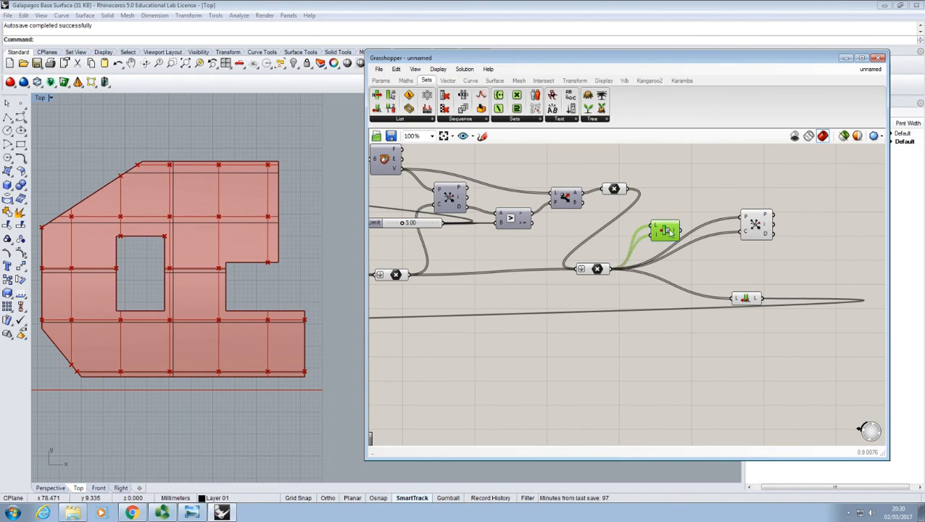
mouse_move(675, 231)
scroll(677, 236, up, 2)
drag(659, 234, 643, 231)
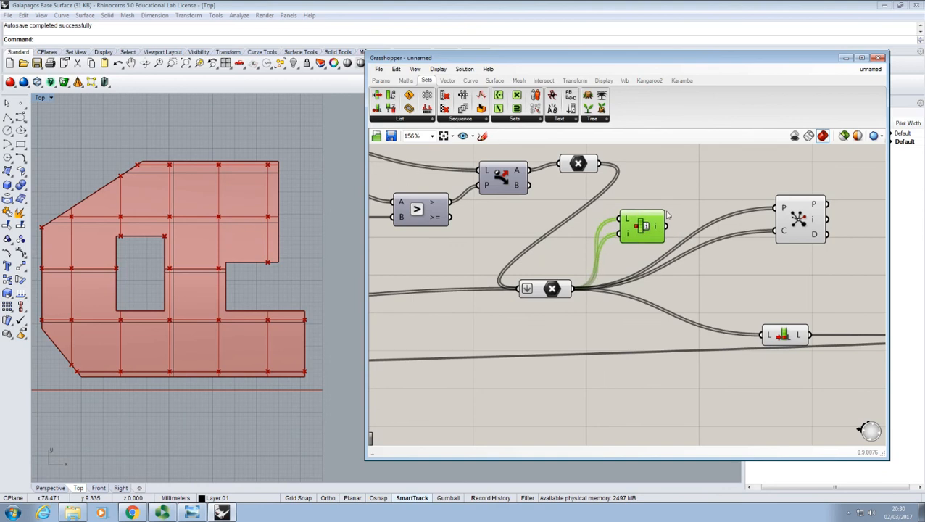
click(669, 228)
mouse_move(657, 228)
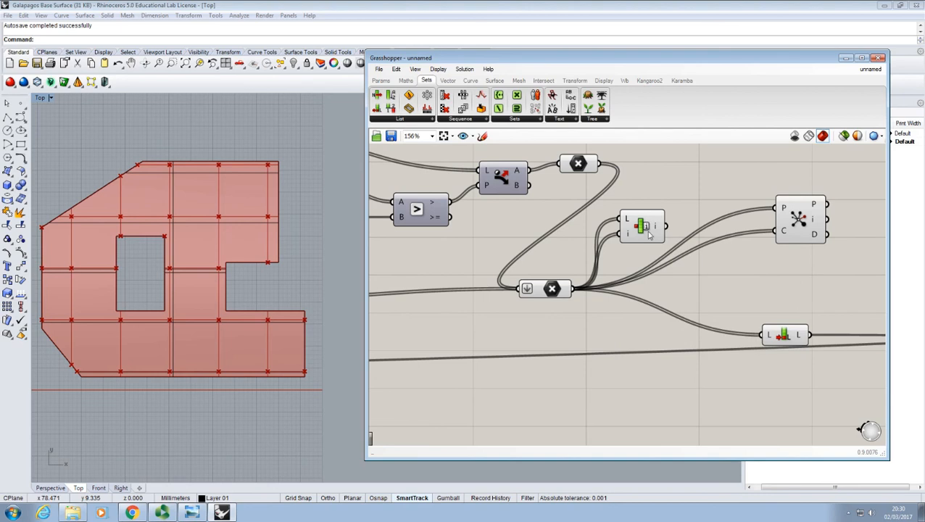
- Add a Cull Index component between Item Index and Closest Point, and space the three components apart on the canvas
drag(645, 230, 647, 221)
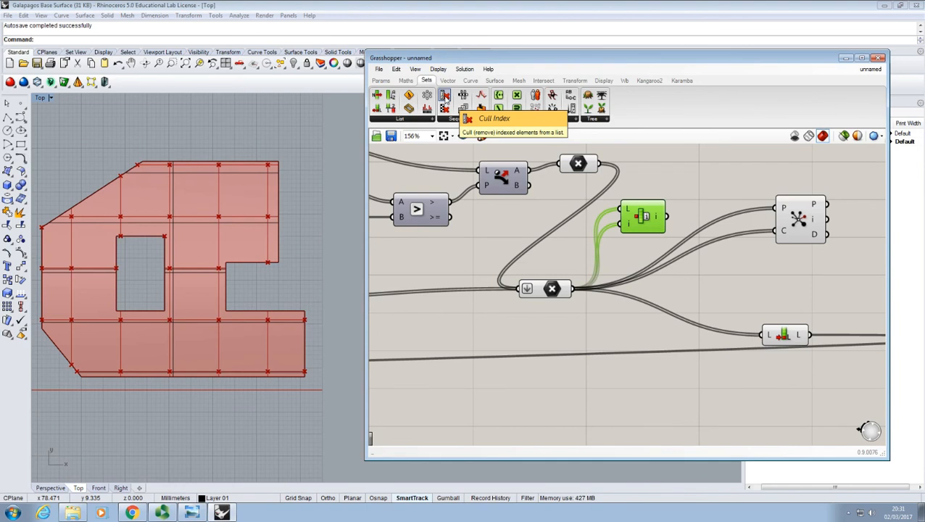
drag(445, 99, 718, 254)
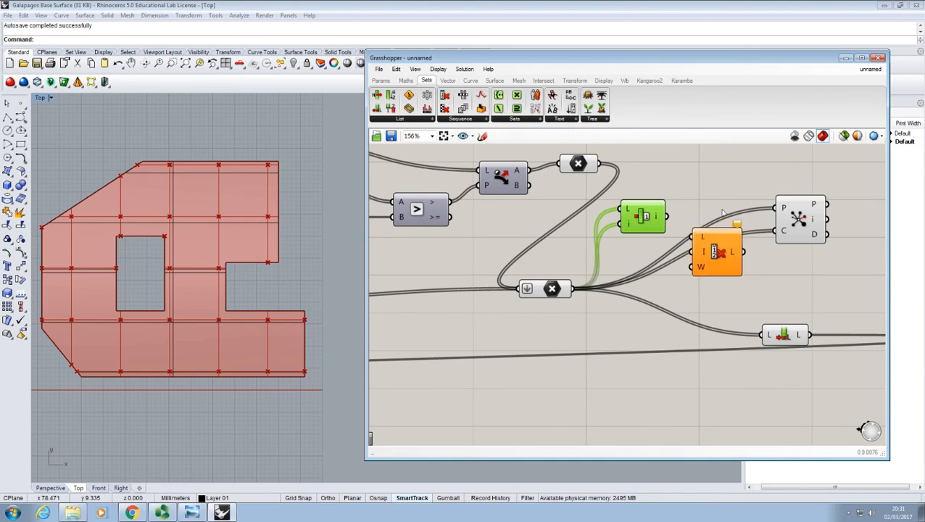
right_drag(748, 217, 706, 210)
drag(747, 212, 767, 197)
right_drag(674, 190, 705, 200)
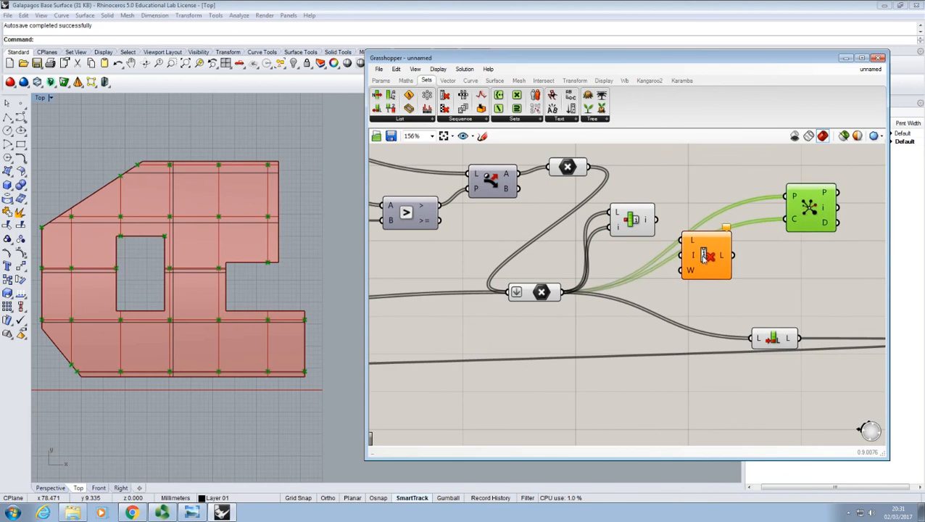
drag(701, 254, 723, 261)
click(679, 211)
right_drag(675, 228, 664, 214)
drag(624, 206, 622, 223)
click(664, 212)
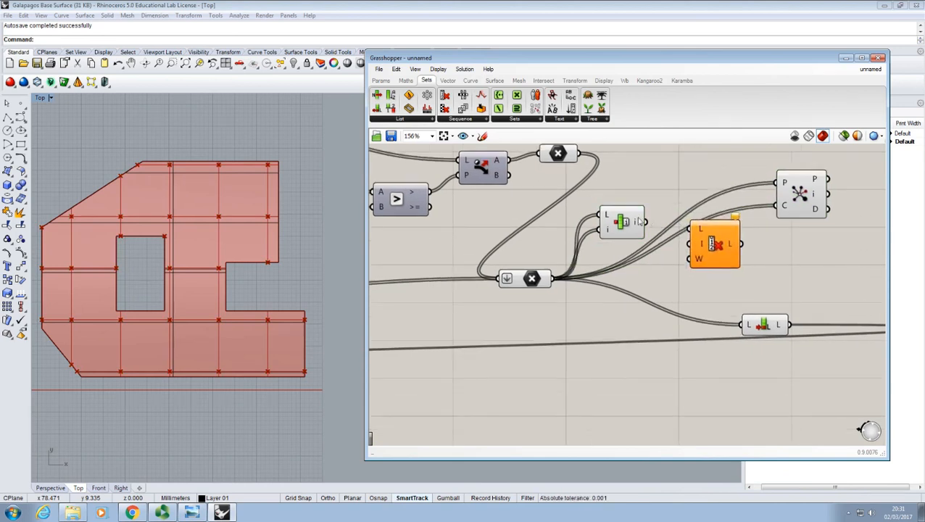
drag(711, 244, 720, 258)
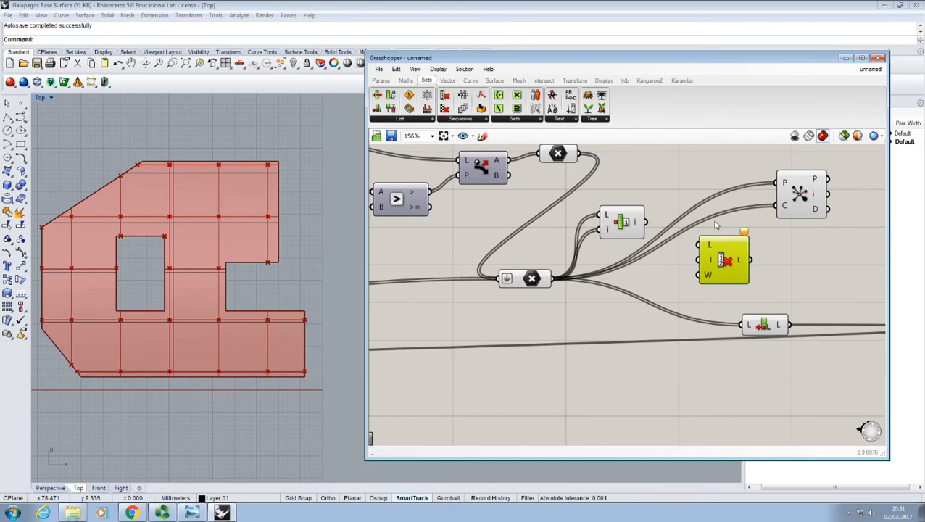
- Wire the merged Point parameter into Cull Index's L input and the Item Index output into its I input
click(788, 200)
click(662, 224)
mouse_move(551, 279)
mouse_down()
mouse_move(681, 237)
mouse_move(702, 245)
mouse_up()
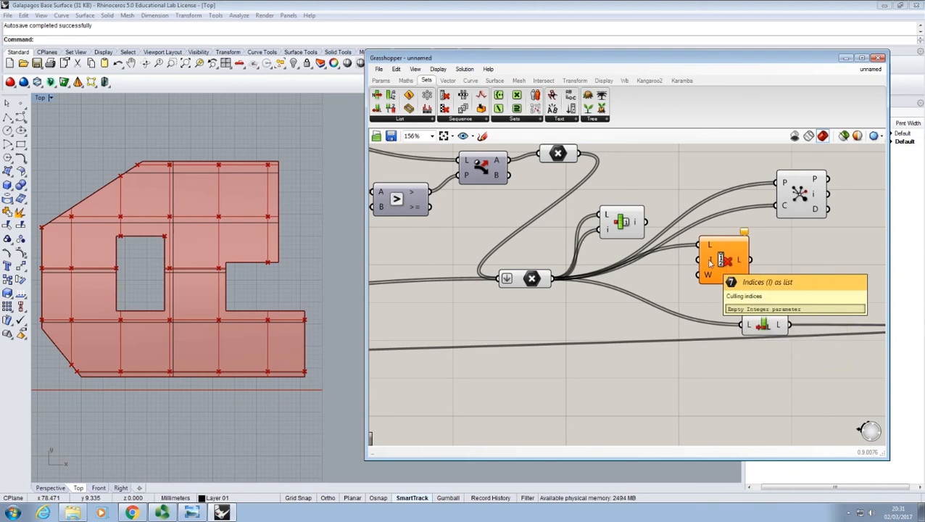
click(636, 224)
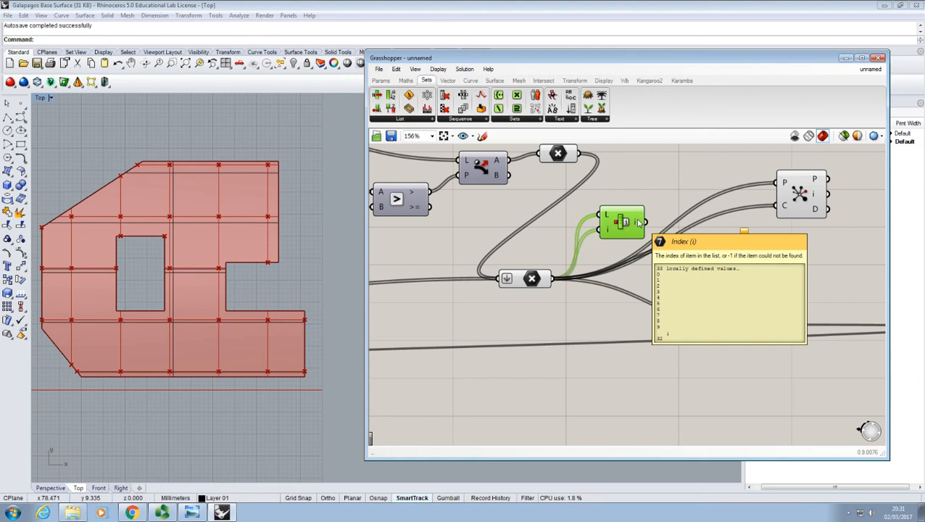
drag(641, 223, 700, 267)
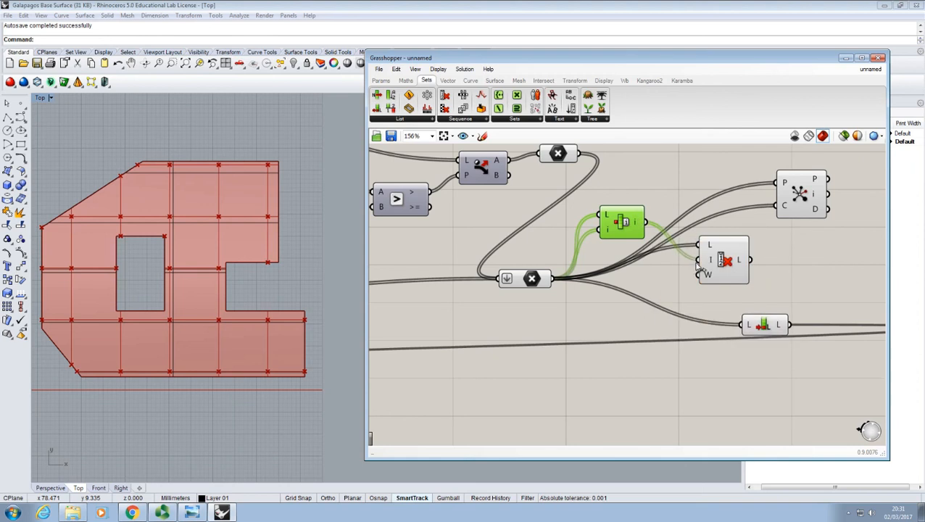
mouse_move(705, 268)
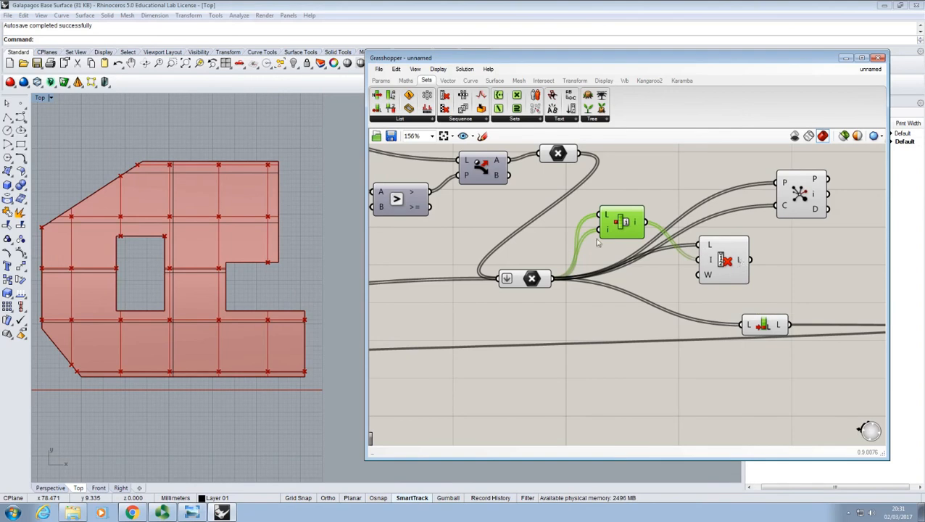
- Graft the I input of the Cull Index component and inspect its culled list output
right_click(709, 263)
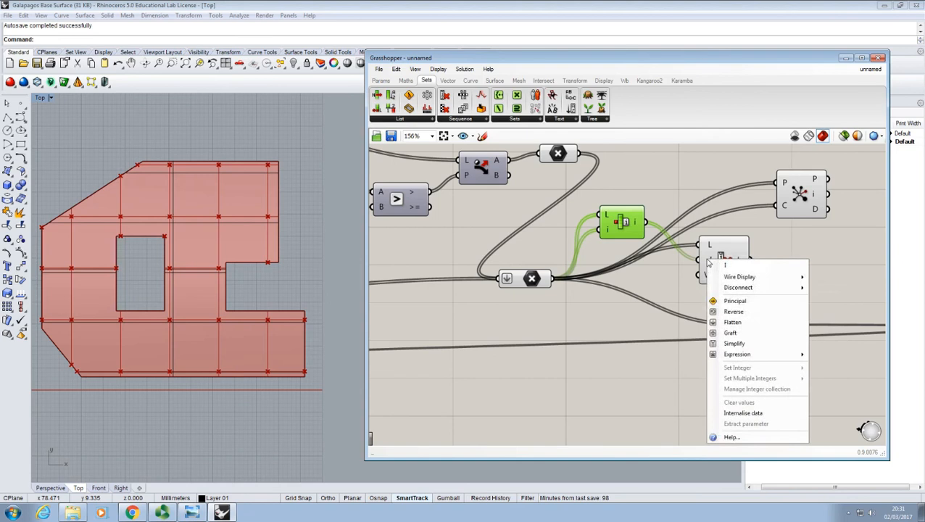
click(730, 333)
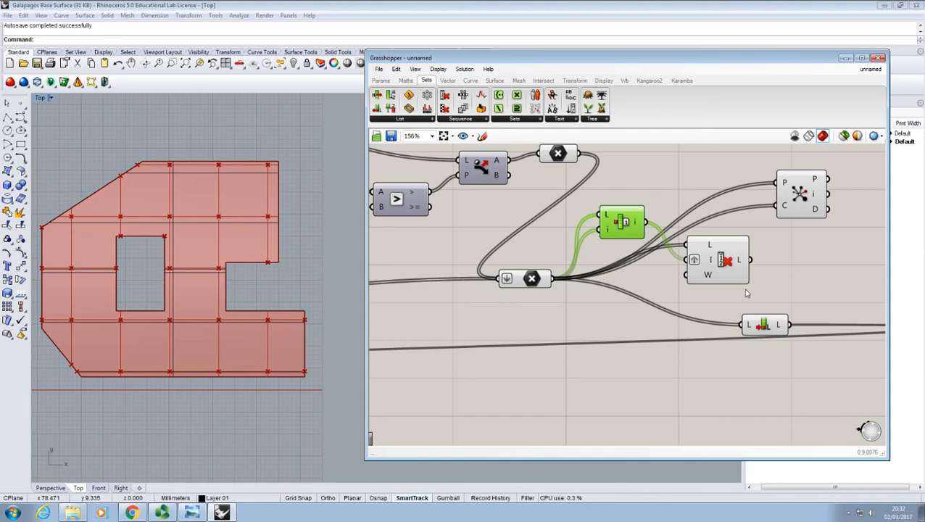
mouse_move(740, 263)
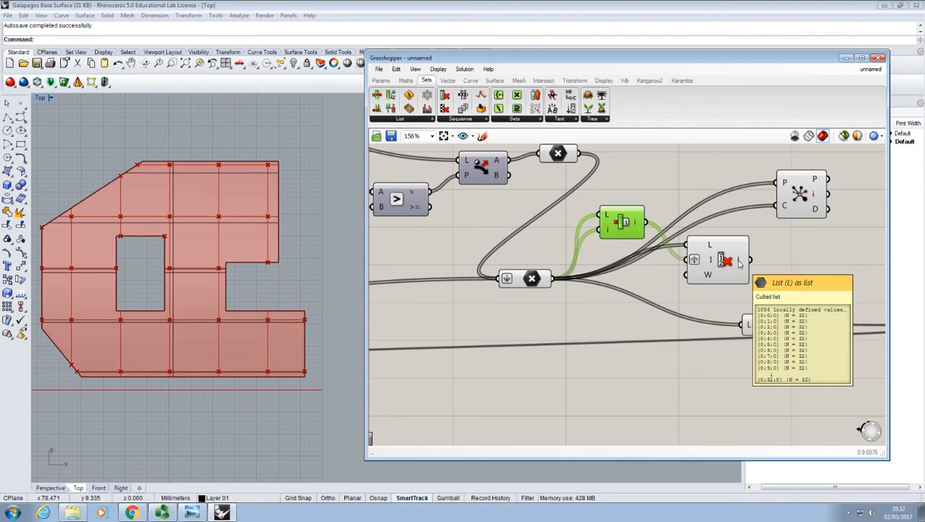
- Replace the source of Closest Point's C input with the Cull Index output and inspect the resulting distances
click(789, 208)
right_drag(811, 192, 785, 211)
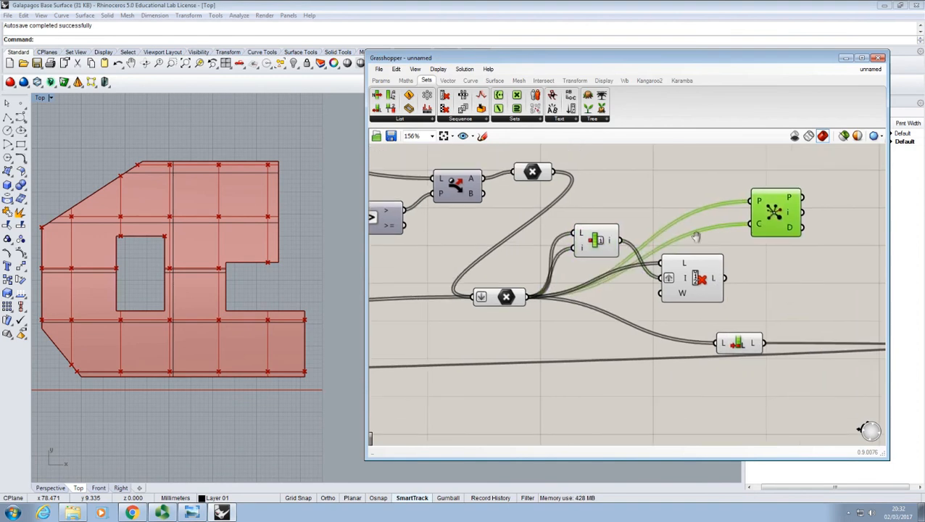
click(714, 208)
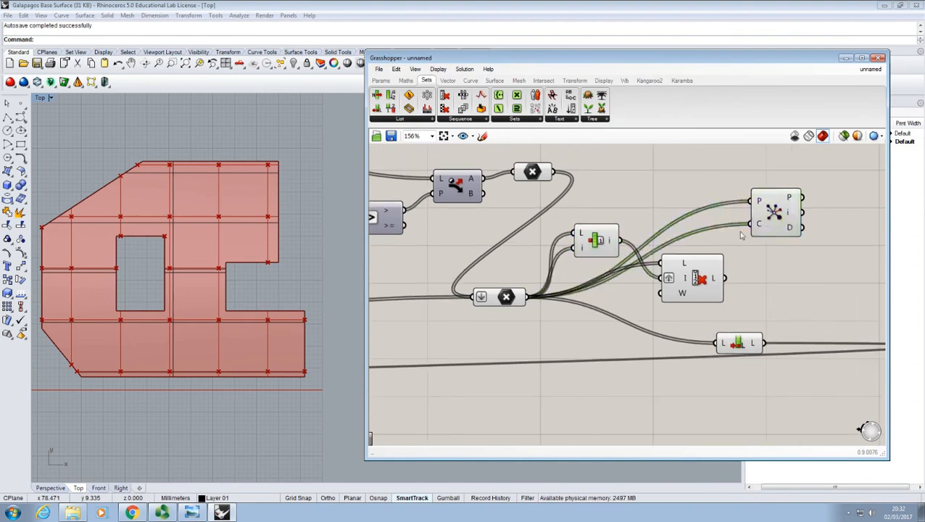
drag(722, 286, 758, 238)
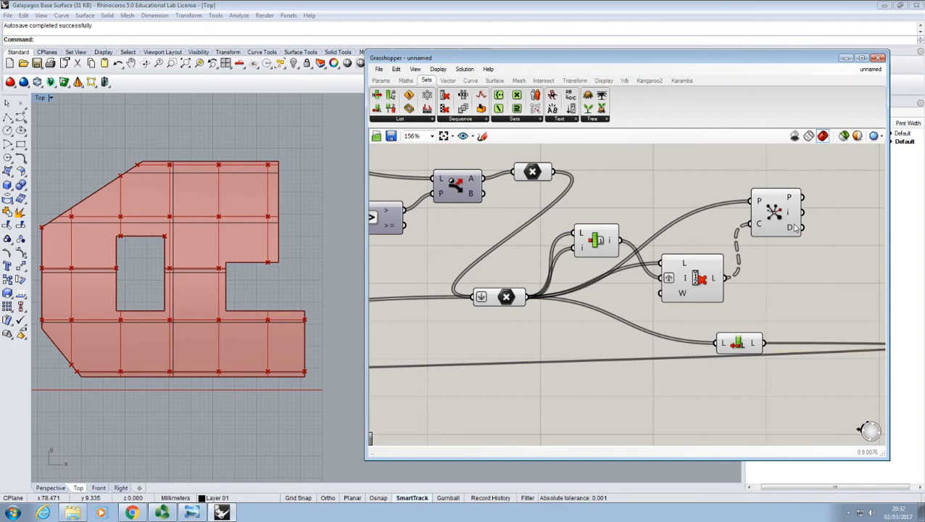
mouse_move(796, 229)
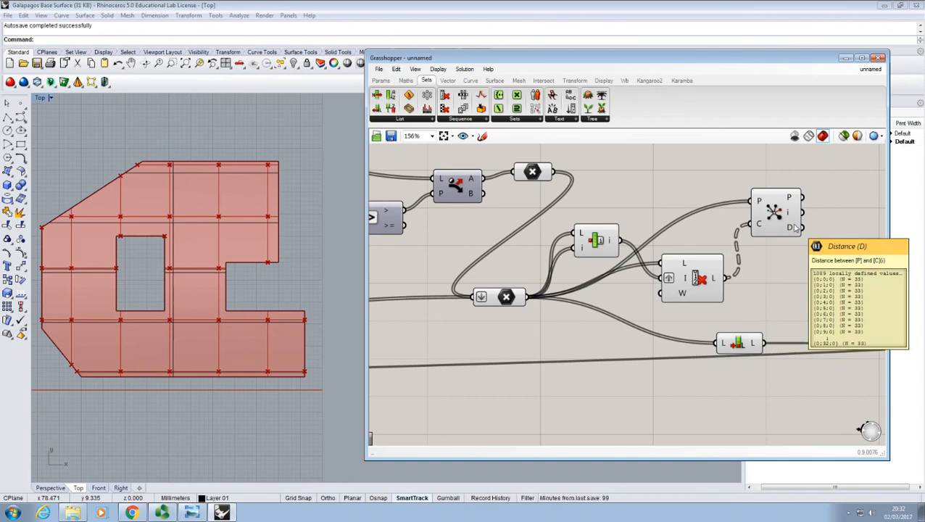
- Graft the P input of the Closest Point component and compare its data structure with the C input
mouse_move(759, 202)
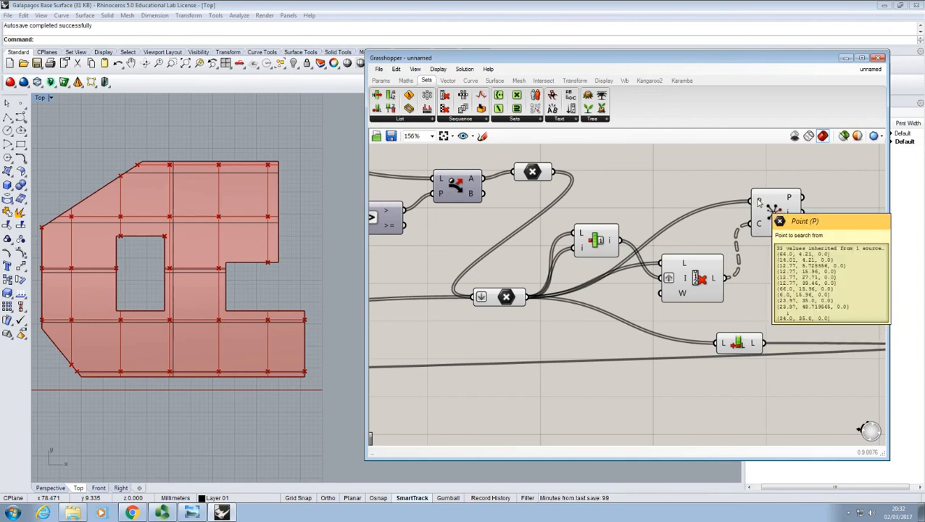
right_click(759, 202)
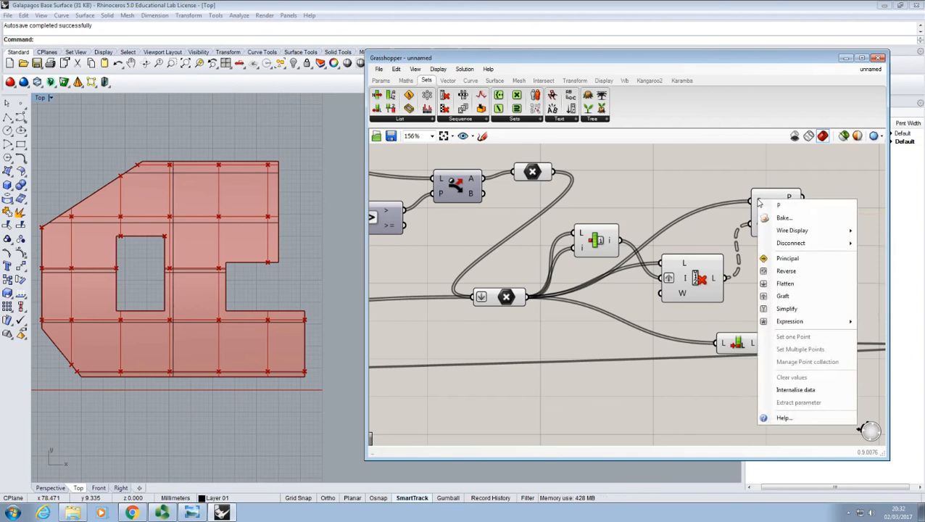
click(783, 296)
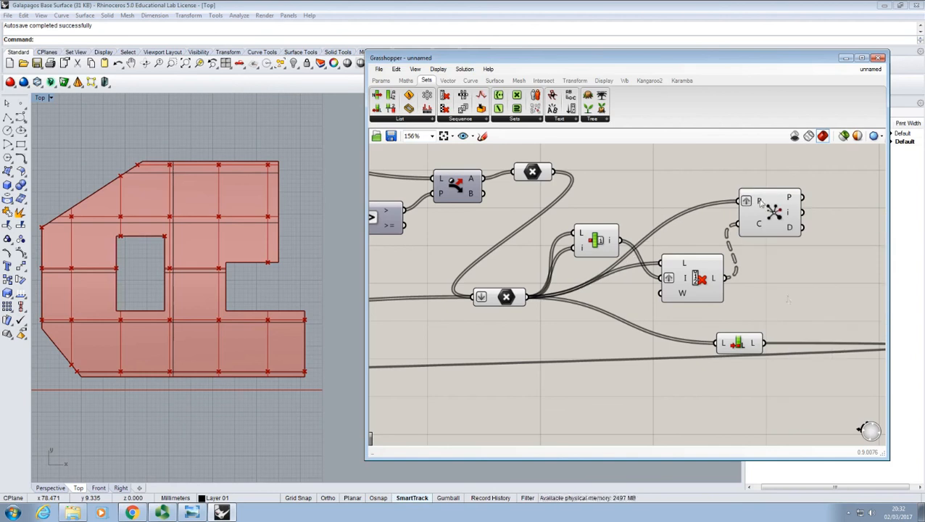
mouse_move(760, 203)
mouse_move(759, 229)
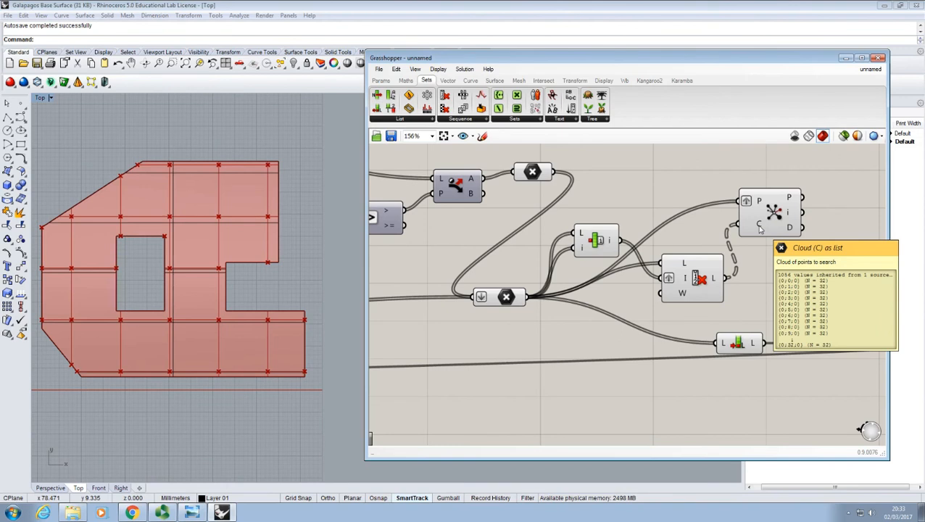
- Add a Panel beside the Closest Point component and wire the D output into it to list the distances
right_drag(794, 235, 706, 244)
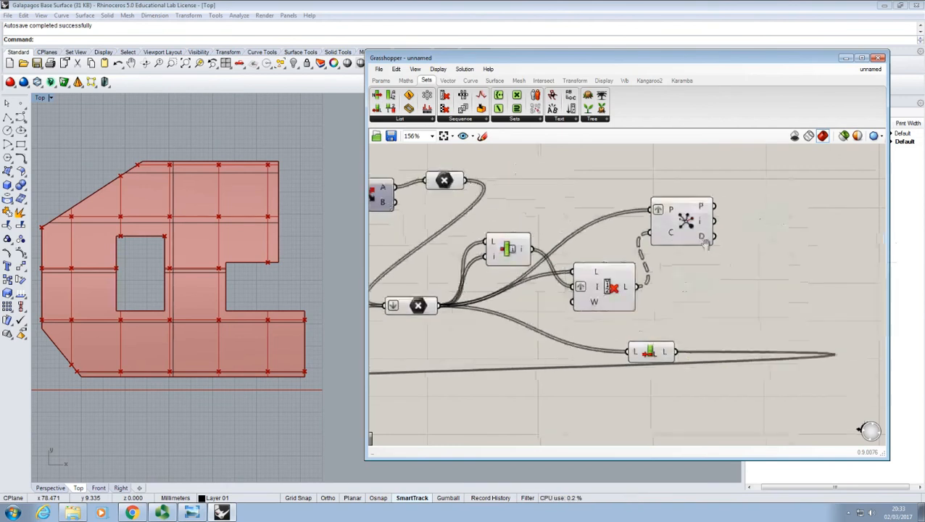
click(379, 80)
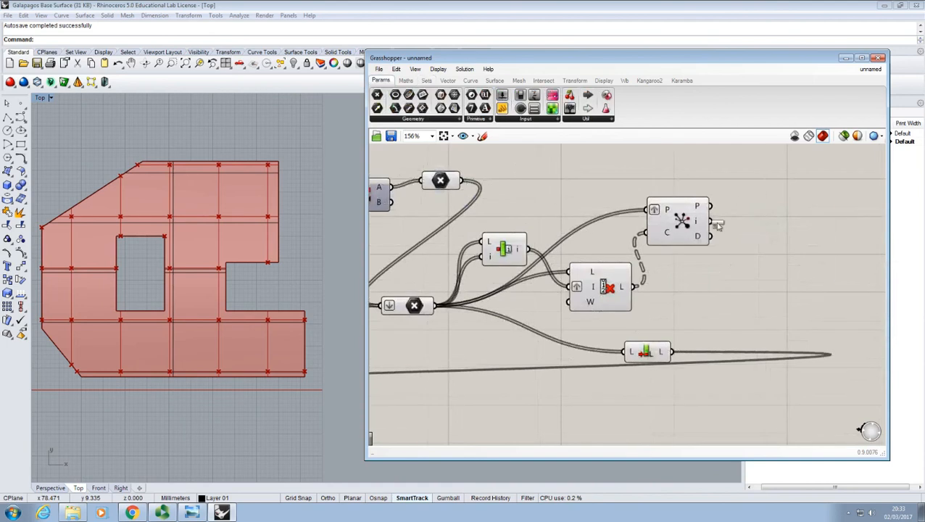
click(771, 245)
drag(738, 247, 765, 251)
drag(712, 237, 737, 248)
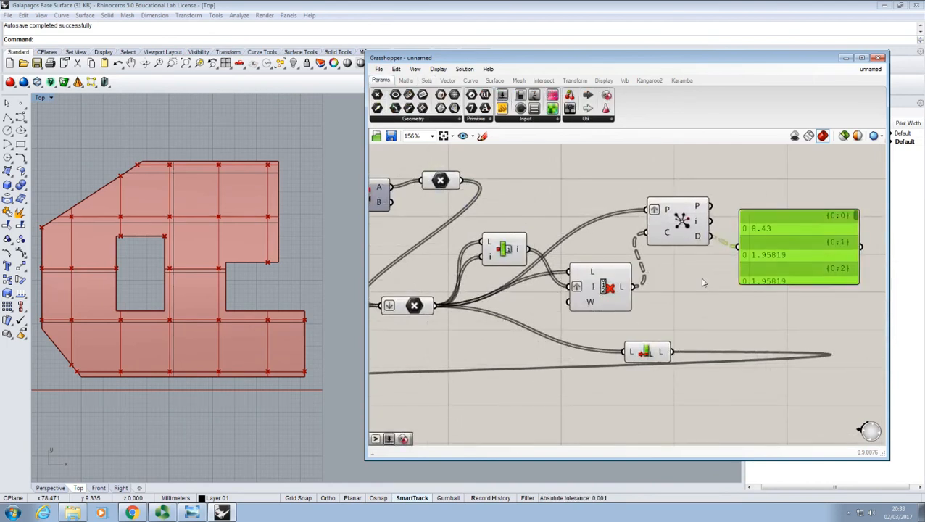
click(702, 282)
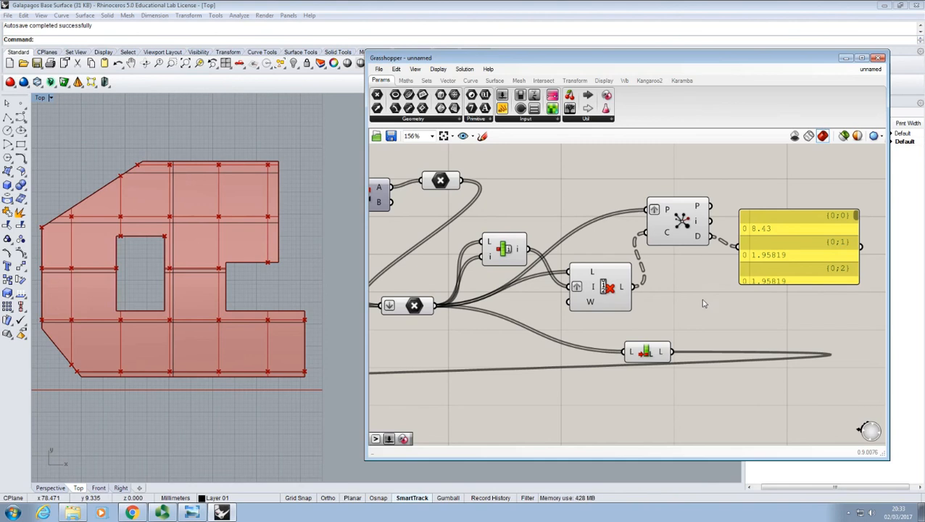
- Move the List Length component and the distance panel farther from the Closest Point component to free up canvas space
drag(646, 352, 697, 373)
drag(797, 267, 824, 236)
click(762, 286)
right_drag(761, 286, 682, 293)
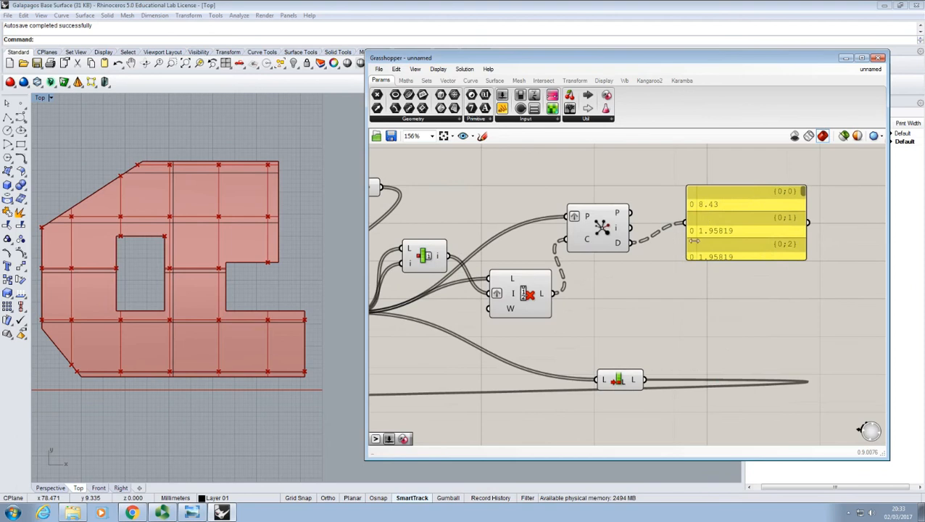
mouse_move(623, 246)
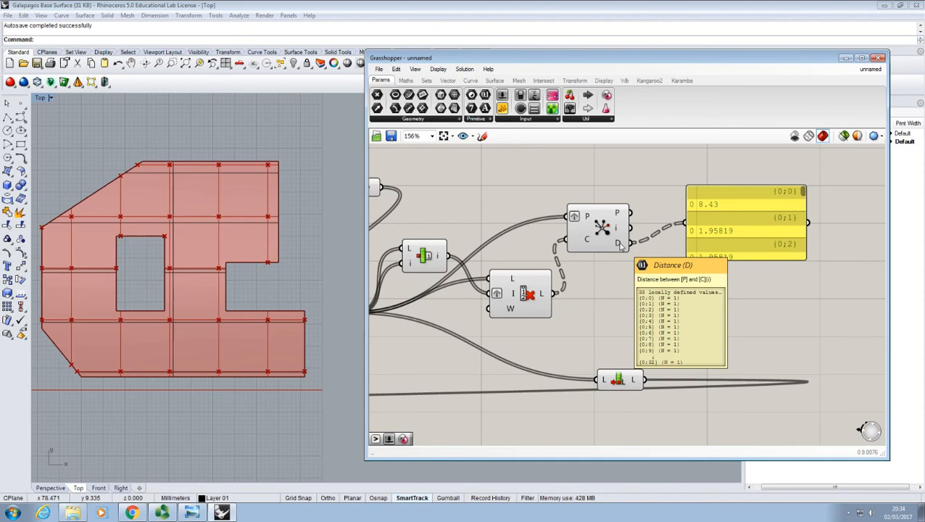
- Shift the distance panel farther from Closest Point and flatten the component's D output into a single list
right_drag(646, 275, 527, 276)
click(596, 237)
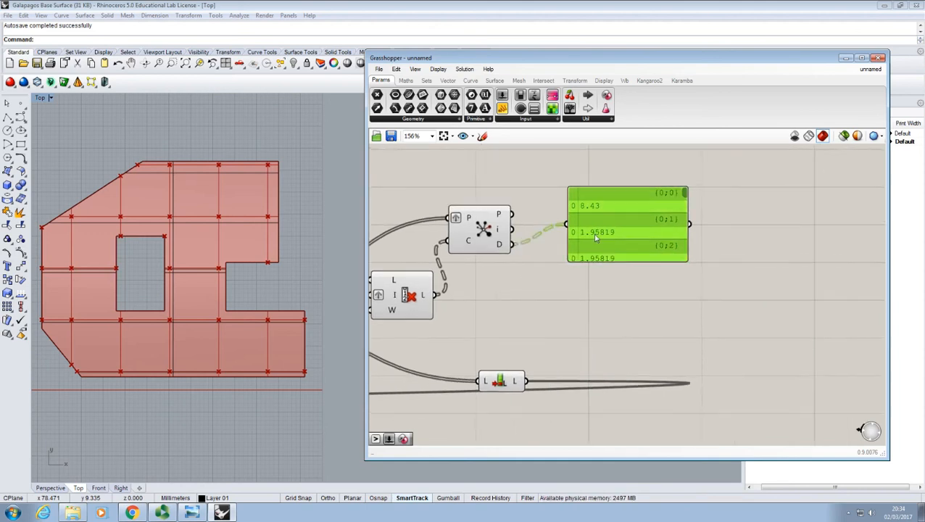
drag(595, 237, 656, 225)
click(551, 264)
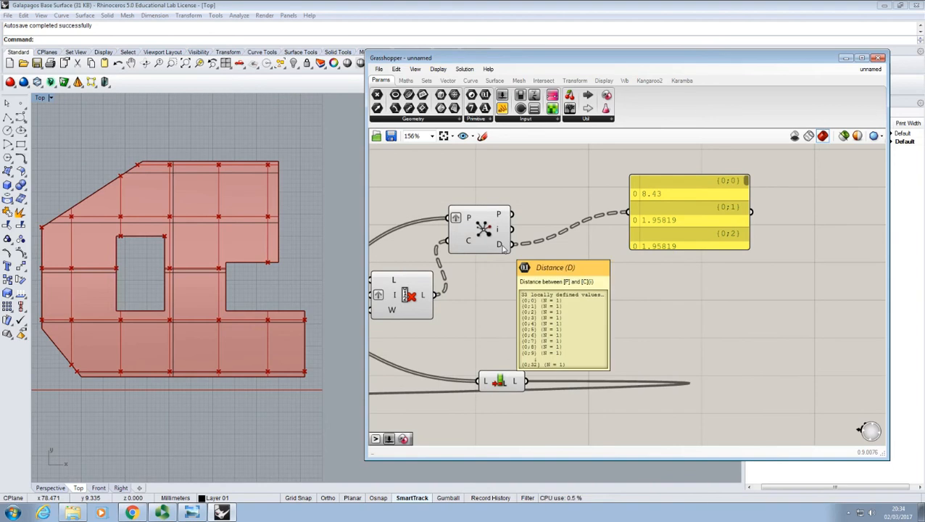
right_click(504, 245)
click(536, 298)
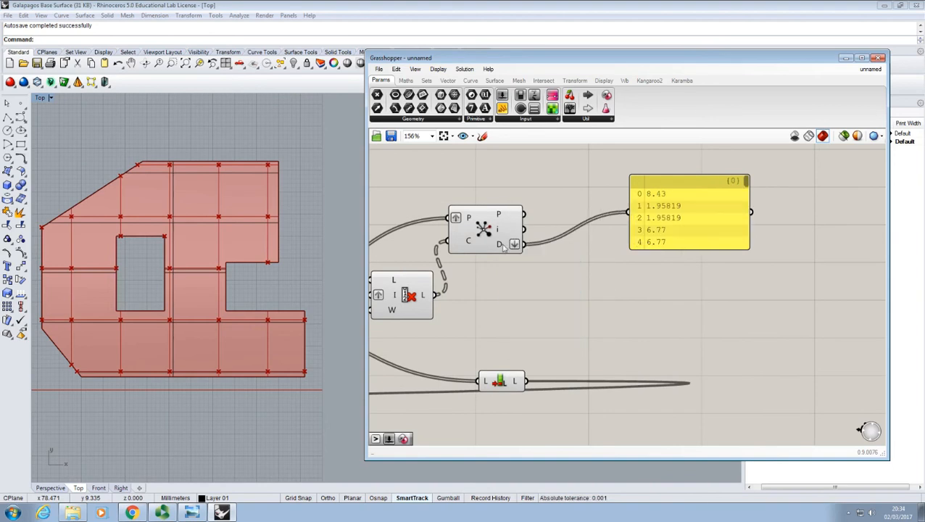
mouse_move(746, 182)
mouse_down()
mouse_move(746, 229)
mouse_move(746, 186)
mouse_up()
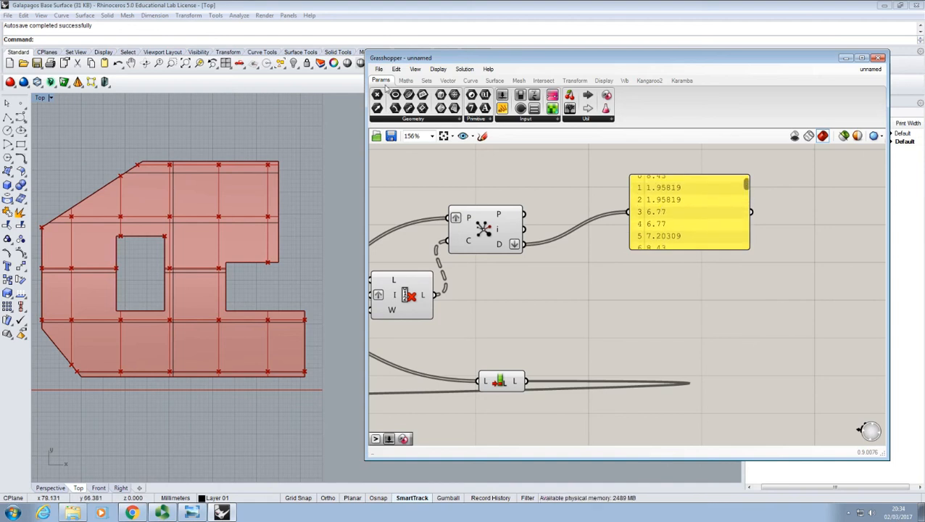
click(406, 80)
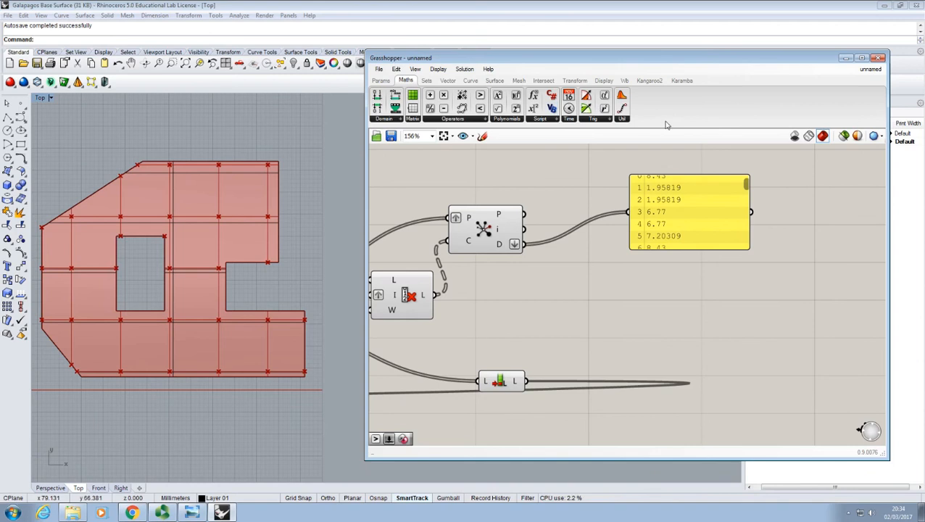
click(621, 119)
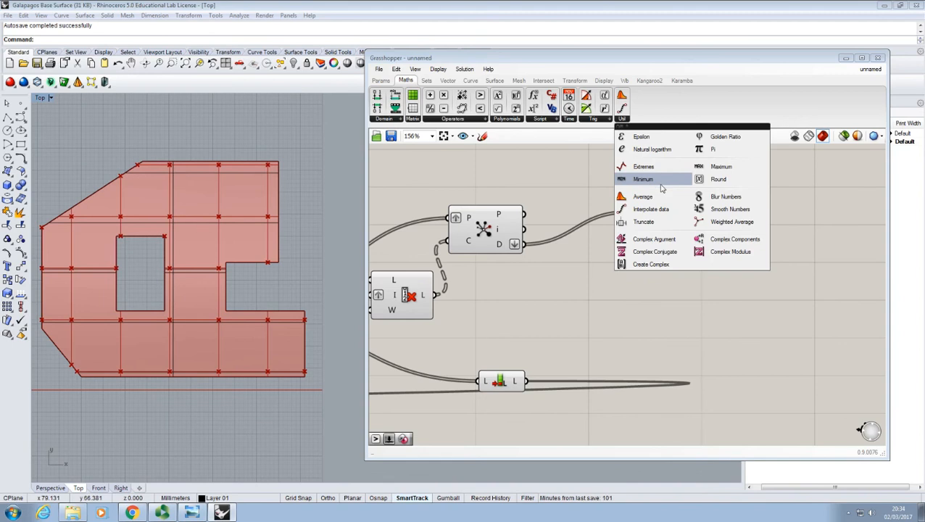
drag(661, 188, 616, 275)
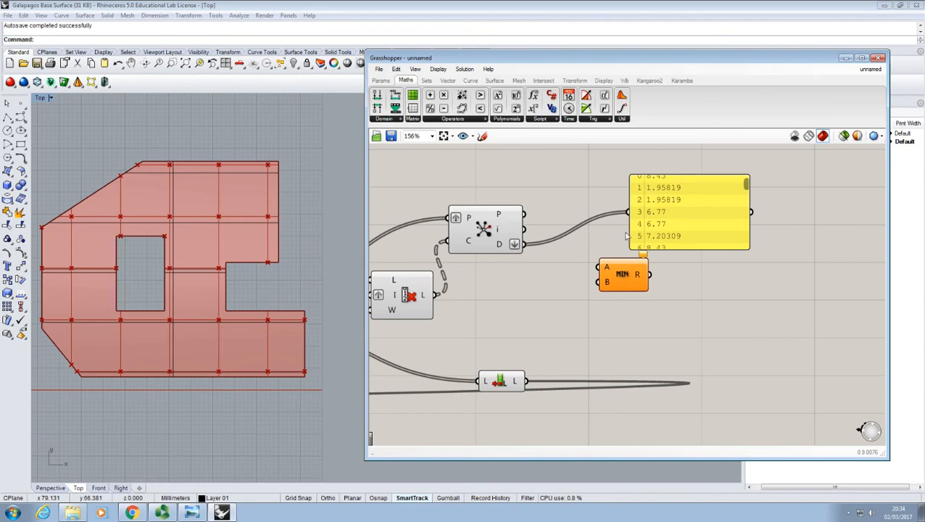
click(621, 275)
key(Delete)
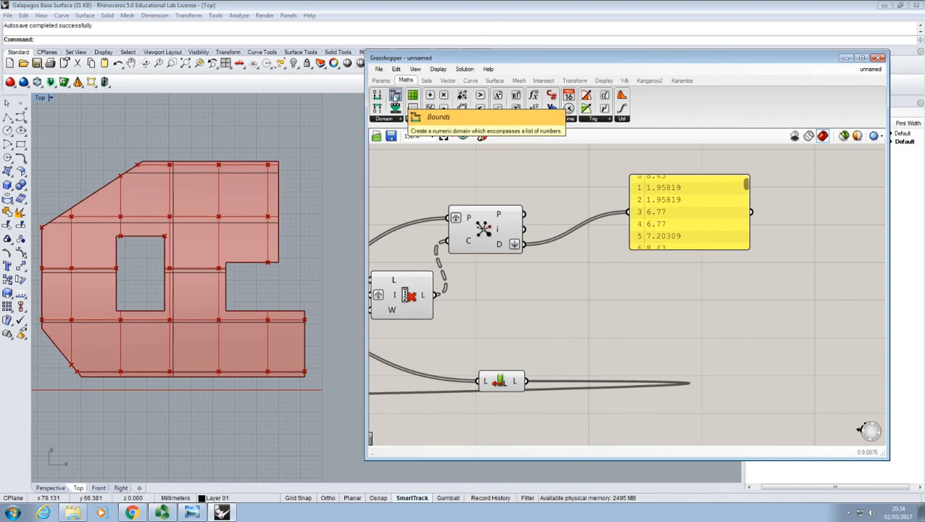
- Add a Bounds component beside Closest Point, wire the D output into its N input and inspect the resulting domain
drag(395, 97, 578, 254)
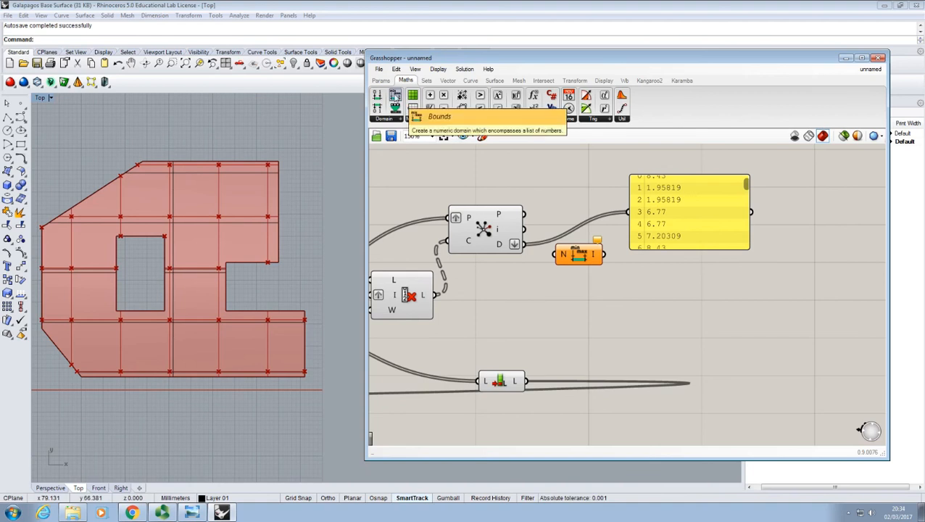
drag(524, 245, 558, 265)
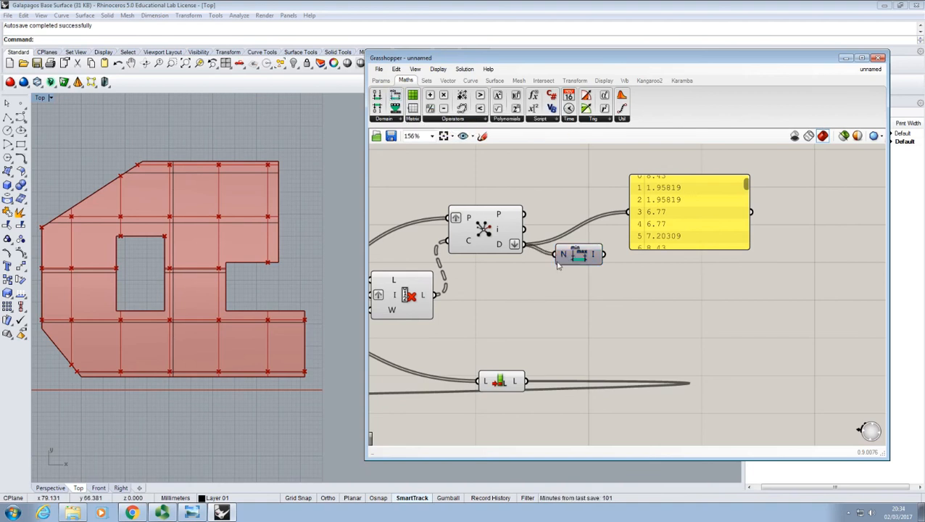
mouse_move(505, 245)
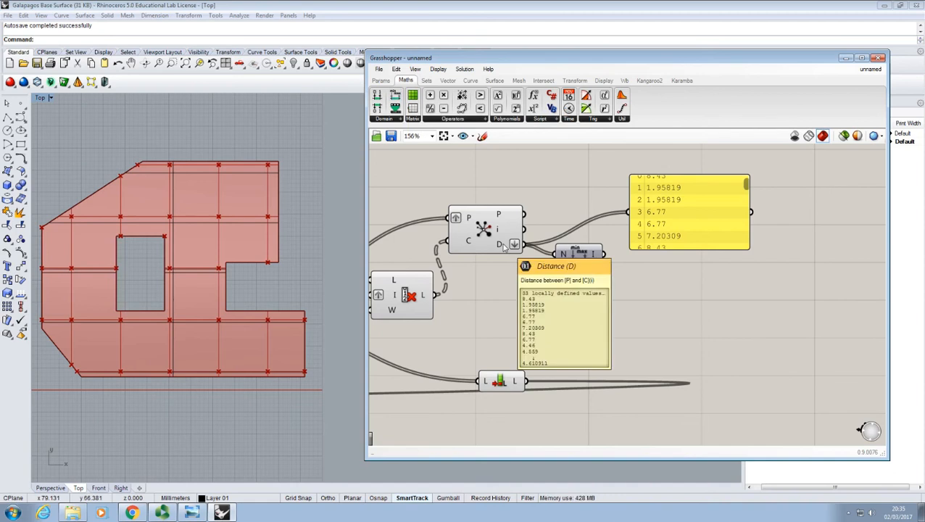
mouse_move(594, 256)
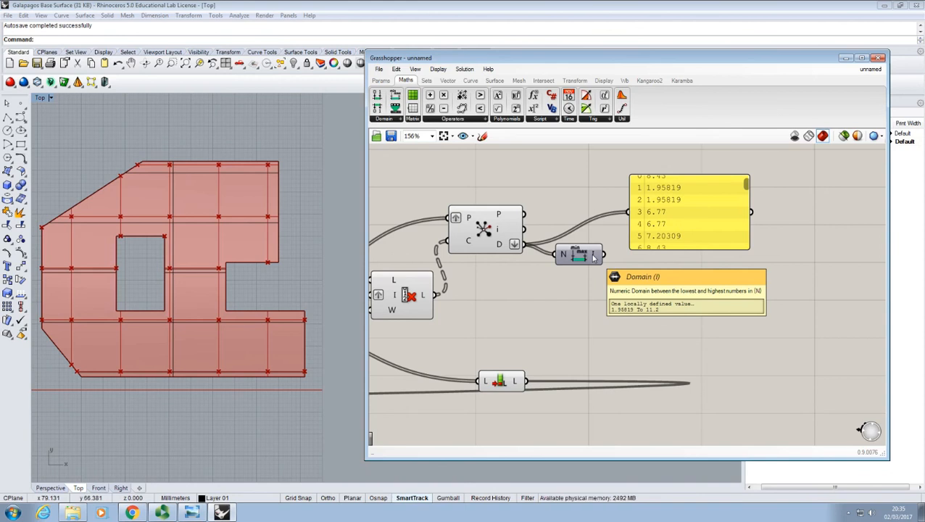
- Reposition the Bounds component and add a Deconstruct Domain component that takes the Bounds output as its I input
drag(593, 258, 588, 272)
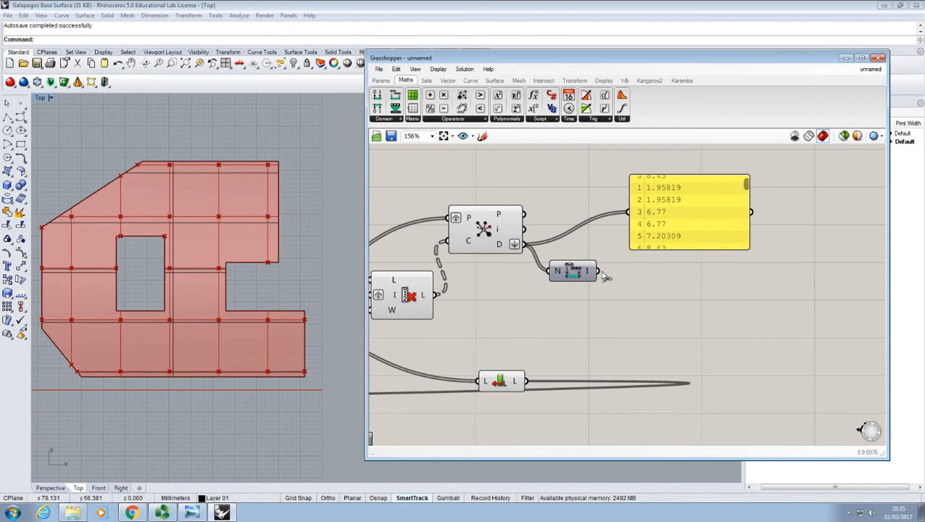
click(376, 109)
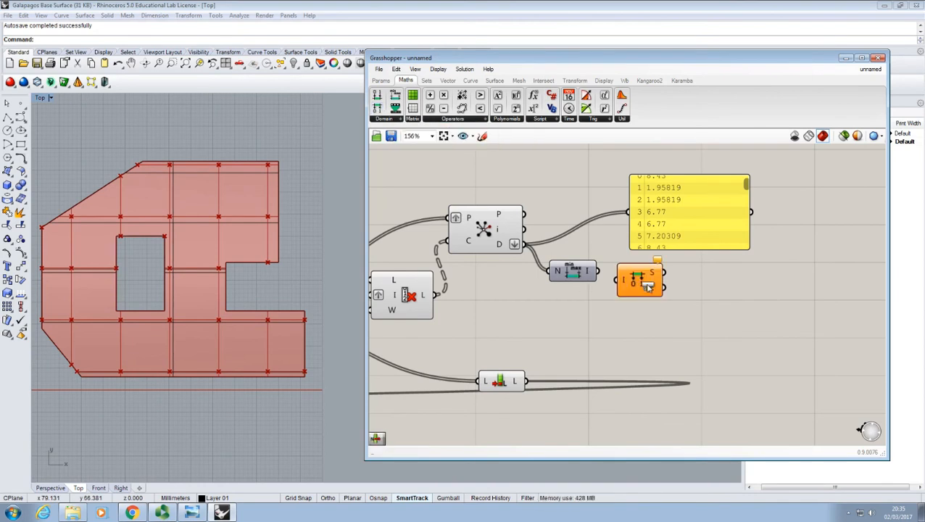
click(638, 281)
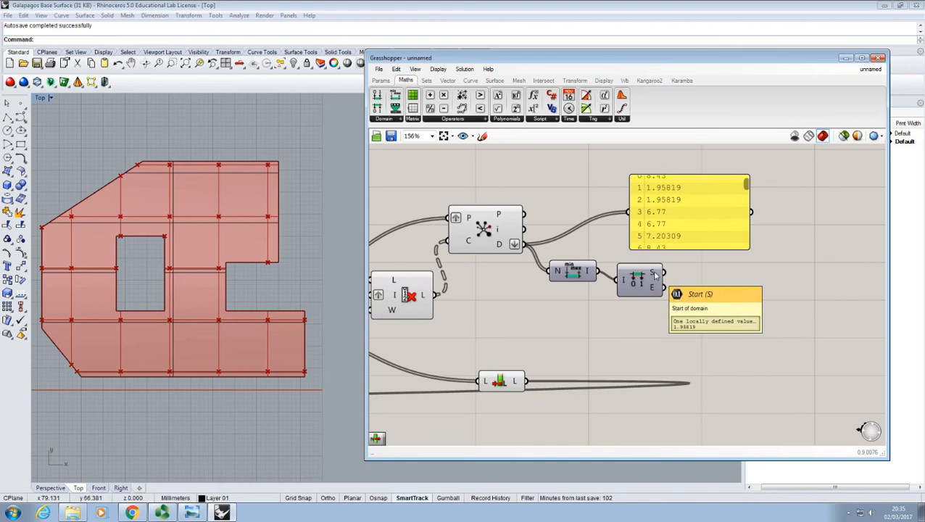
click(376, 82)
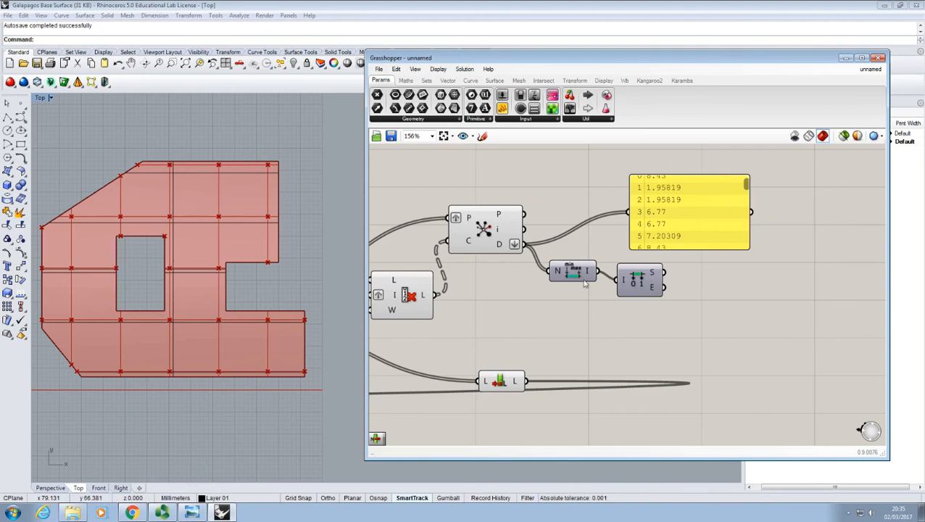
mouse_move(593, 273)
drag(725, 381, 653, 337)
drag(596, 271, 634, 337)
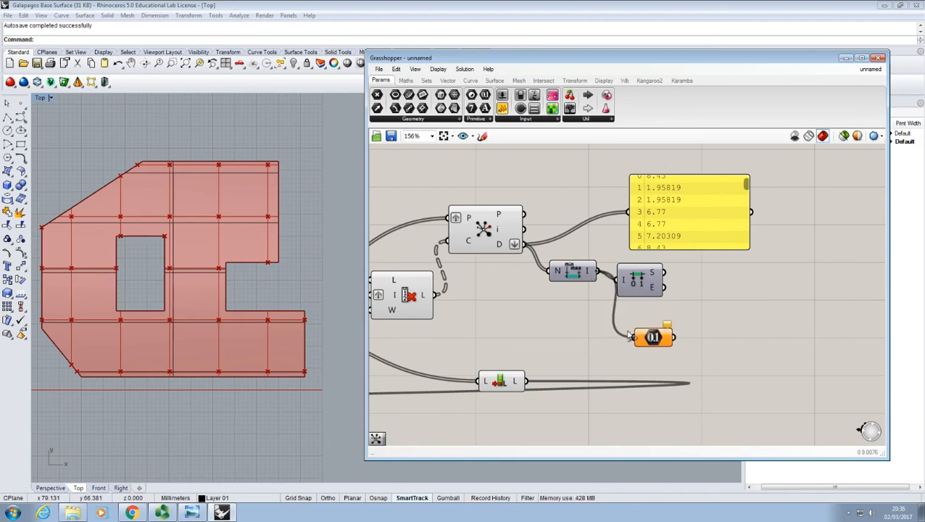
mouse_move(654, 339)
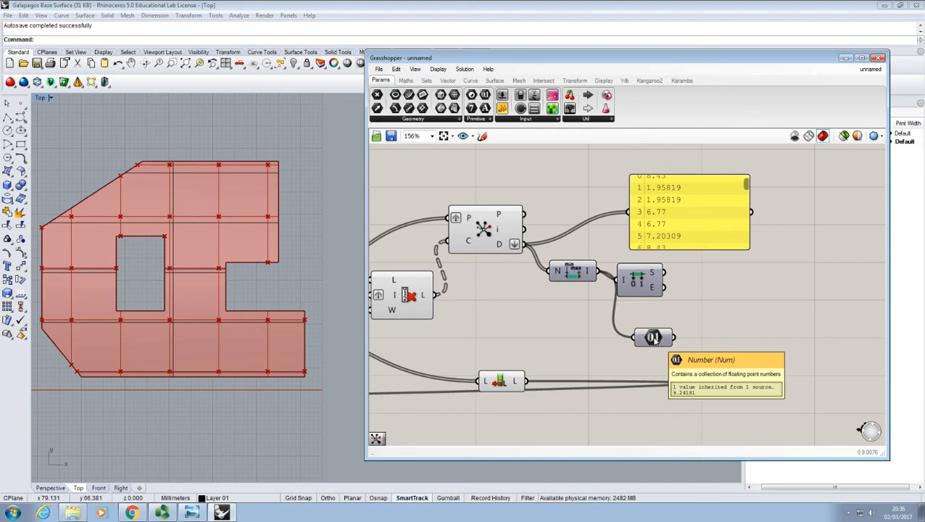
drag(654, 339, 616, 343)
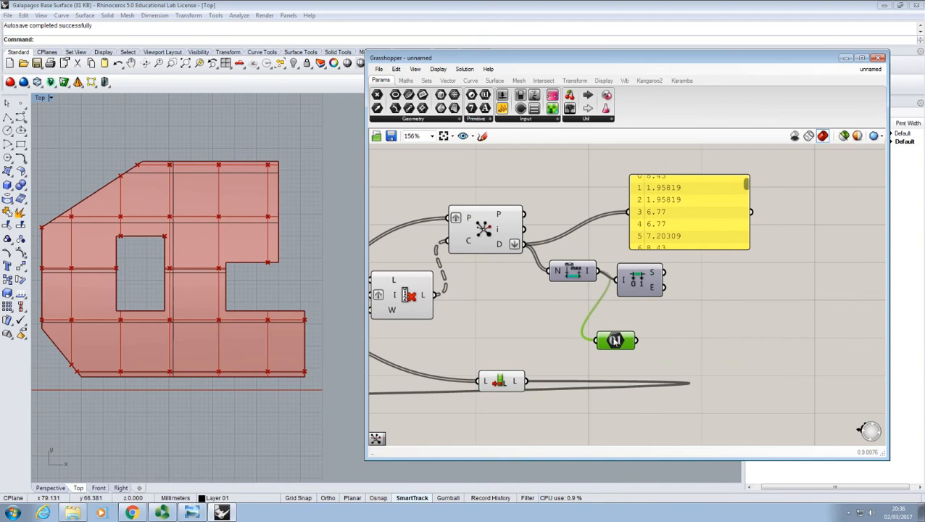
mouse_move(616, 341)
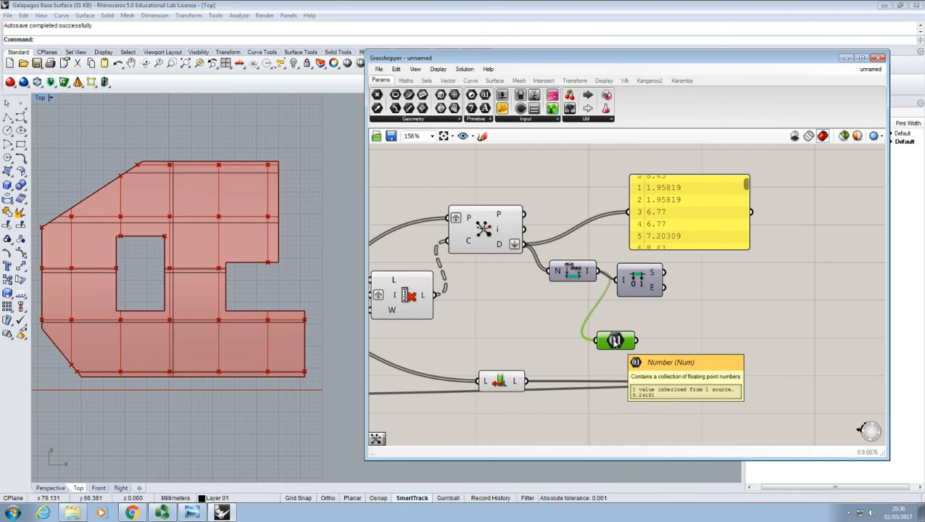
key(Delete)
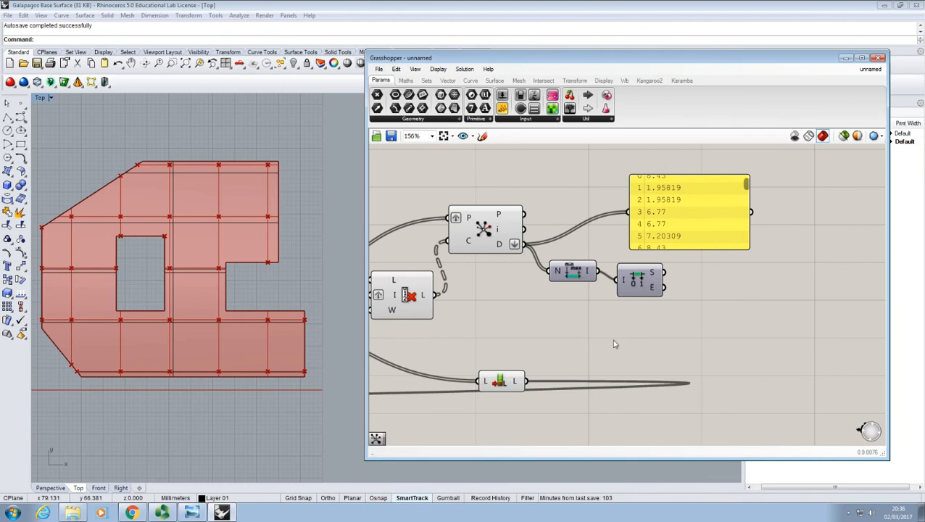
- Add a Panel beside Deconstruct Domain and wire the S output into it to show the minimum distance
right_drag(730, 307, 649, 287)
right_drag(562, 271, 632, 283)
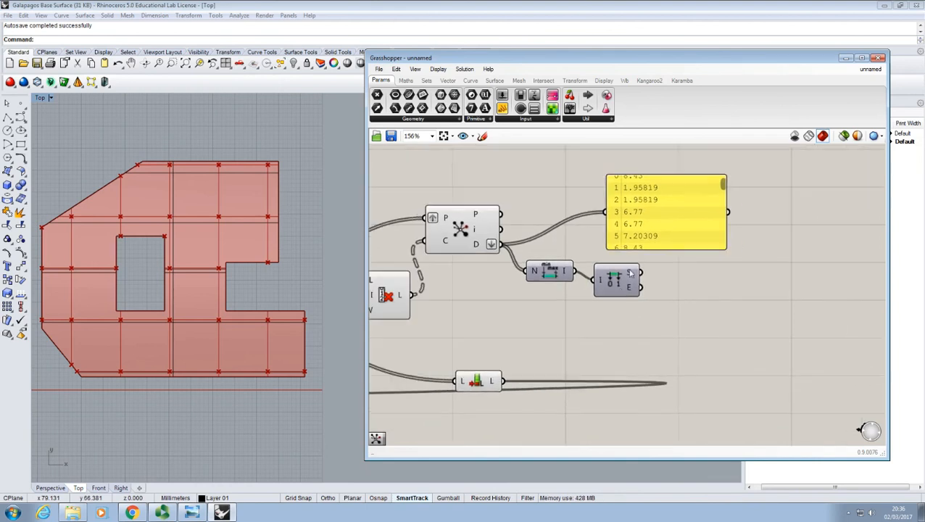
click(502, 108)
click(724, 291)
drag(642, 273, 664, 291)
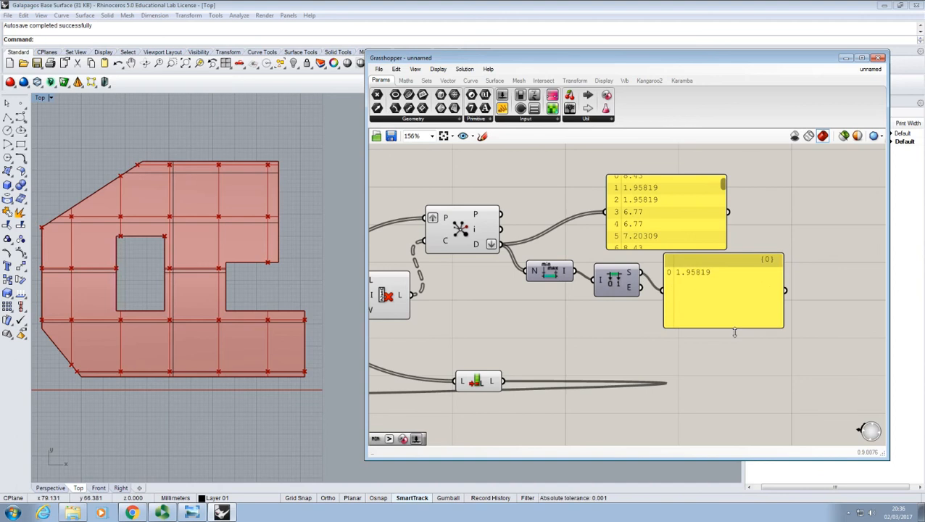
- Move the minimum-distance panel across the canvas to just below the point-count panel near Galapagos and reduce its height
scroll(632, 331, down, 3)
click(680, 341)
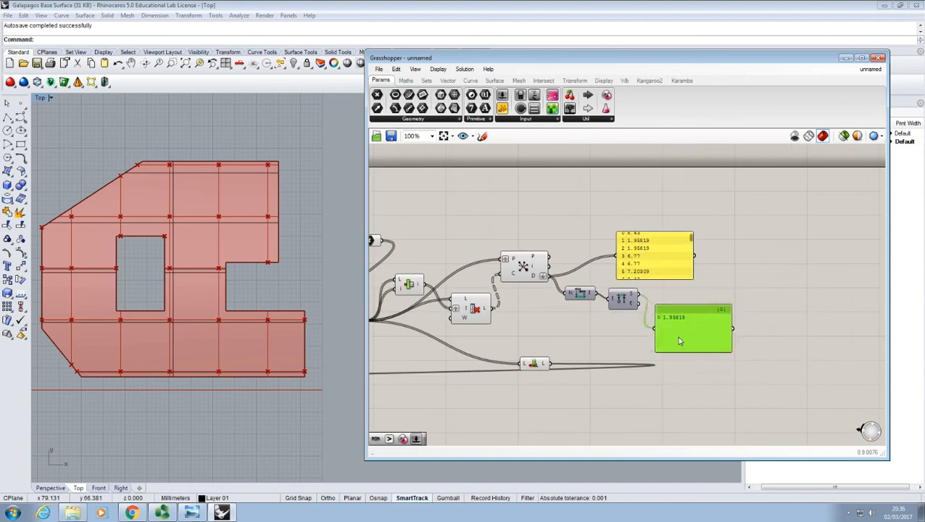
drag(679, 341, 445, 392)
right_drag(473, 398, 675, 326)
scroll(676, 326, down, 2)
drag(659, 319, 415, 363)
right_drag(504, 345, 817, 342)
drag(818, 342, 502, 353)
right_drag(502, 354, 754, 352)
drag(696, 355, 527, 327)
scroll(553, 339, up, 5)
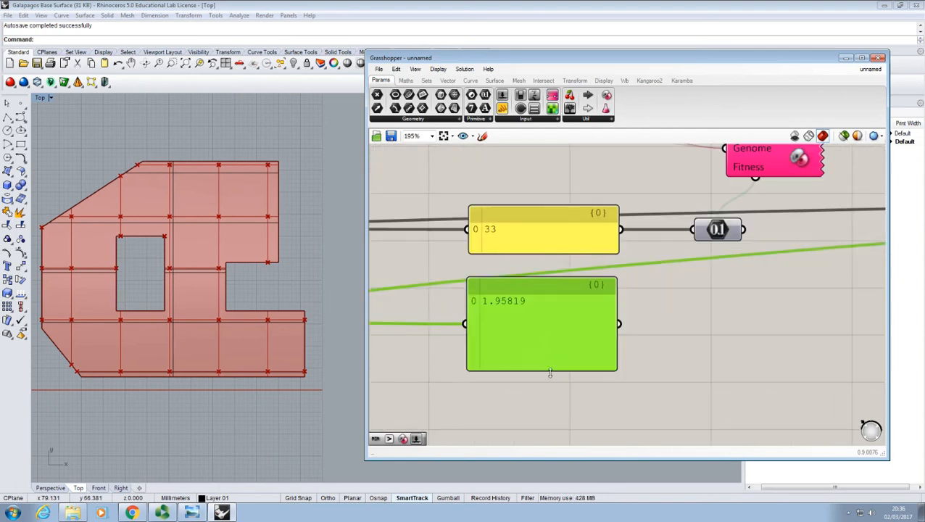
drag(550, 373, 537, 329)
click(719, 324)
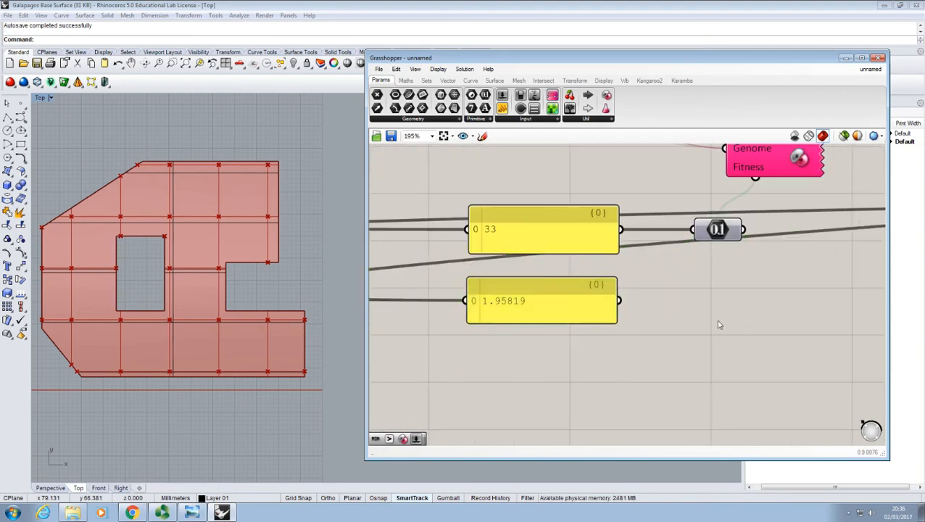
- Move the Number parameter used for Galapagos fitness down and replace its source with the minimum-distance panel
right_drag(720, 324, 633, 353)
drag(634, 264, 645, 311)
drag(534, 330, 619, 306)
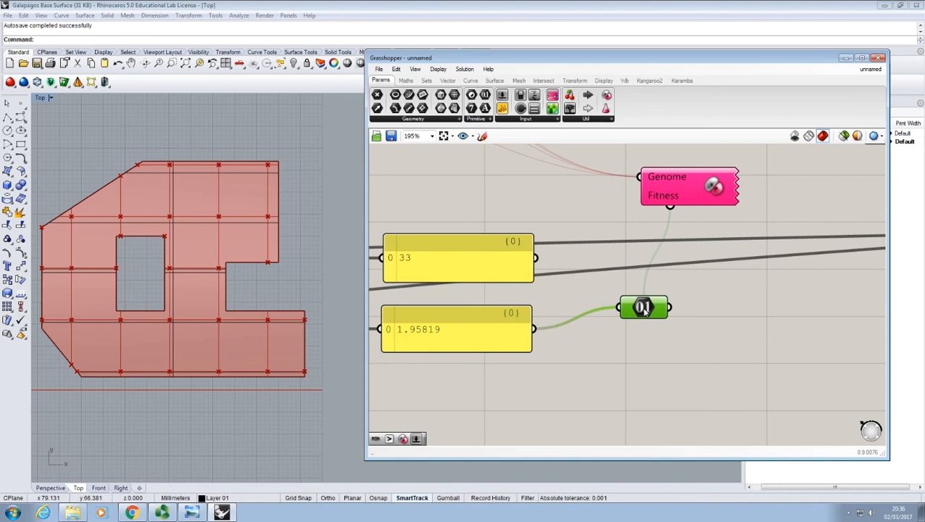
click(622, 336)
right_drag(621, 336, 665, 356)
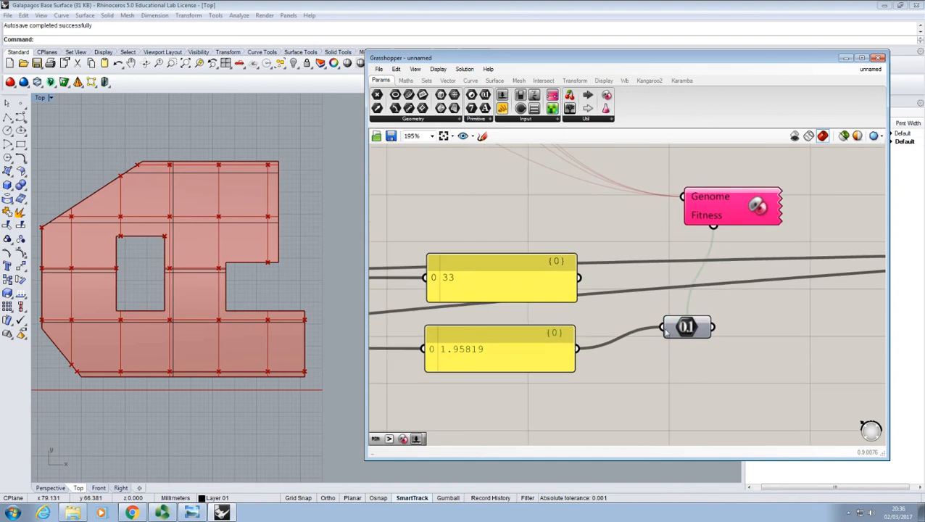
- Check the Galapagos genome and fitness connections, open the Galapagos Editor and set Fitness to Maximize
click(718, 211)
scroll(650, 257, down, 5)
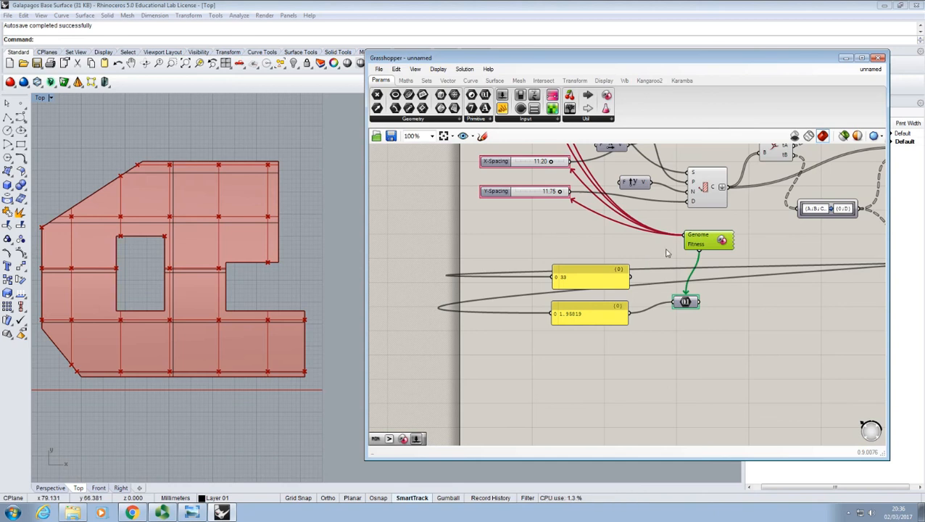
right_drag(669, 255, 635, 293)
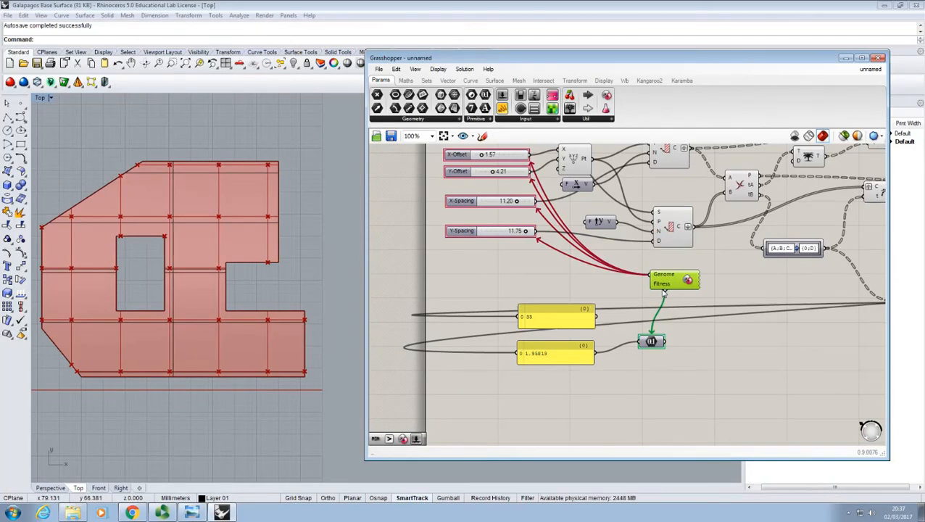
double_click(672, 280)
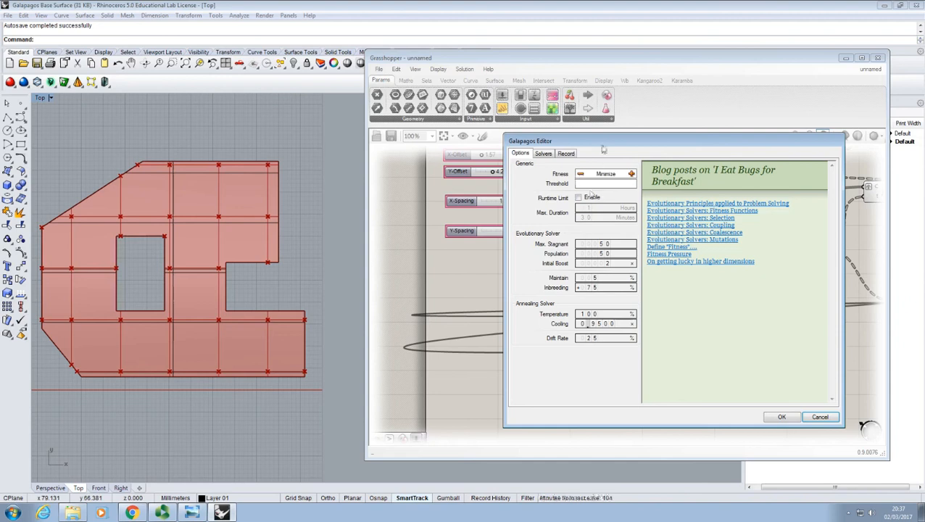
drag(599, 145, 738, 136)
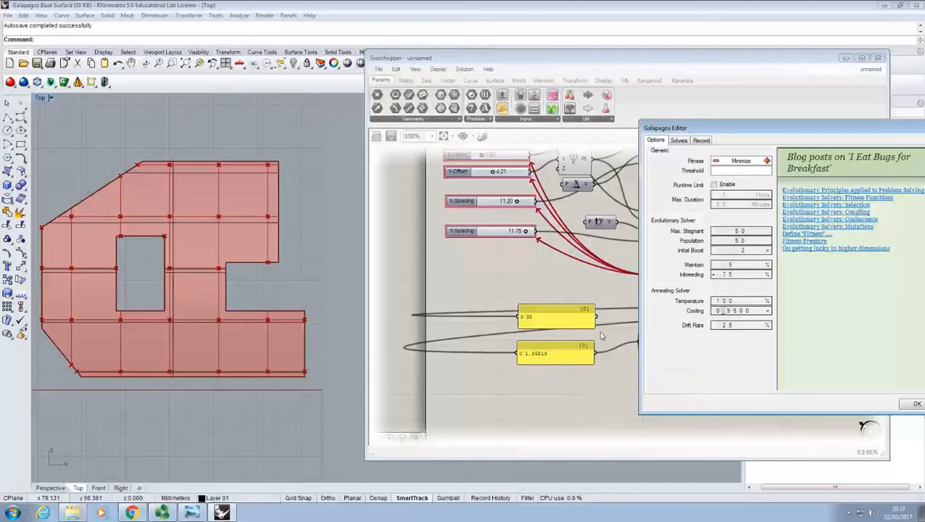
click(767, 161)
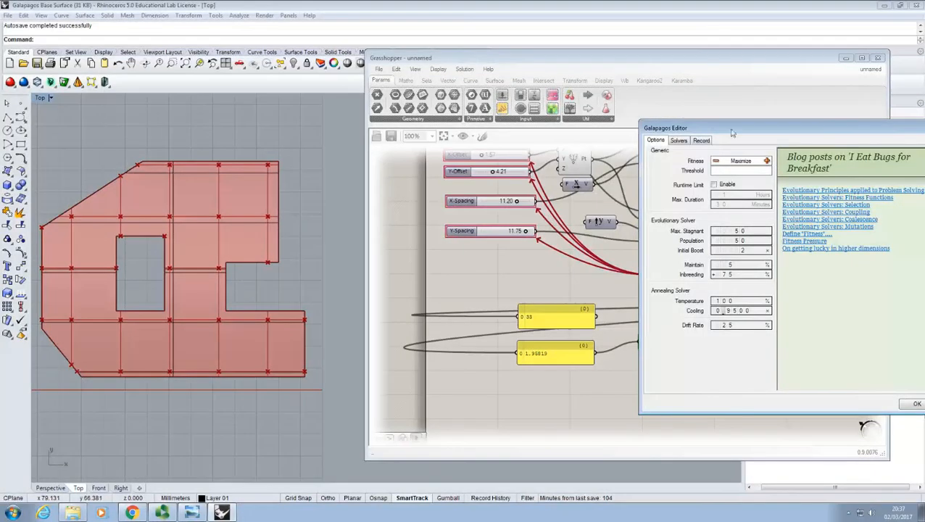
- Run the Galapagos evolutionary solver to maximise the minimum distance without a runtime limit, stop it and accept the optimised slider values
drag(731, 130, 654, 132)
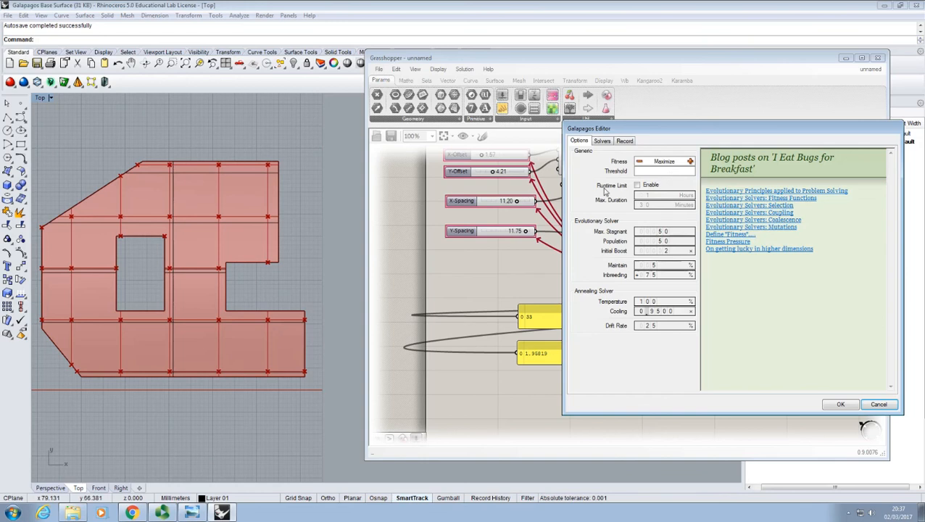
click(644, 186)
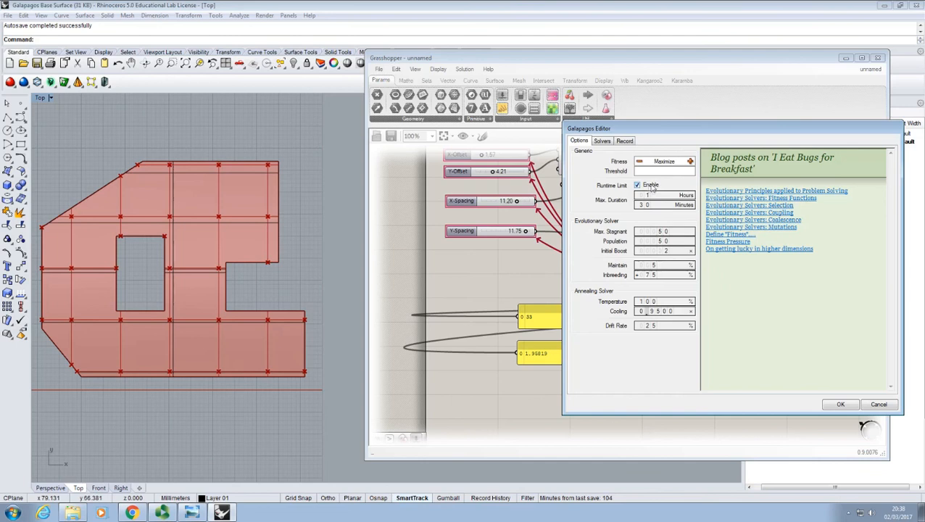
click(648, 187)
click(602, 141)
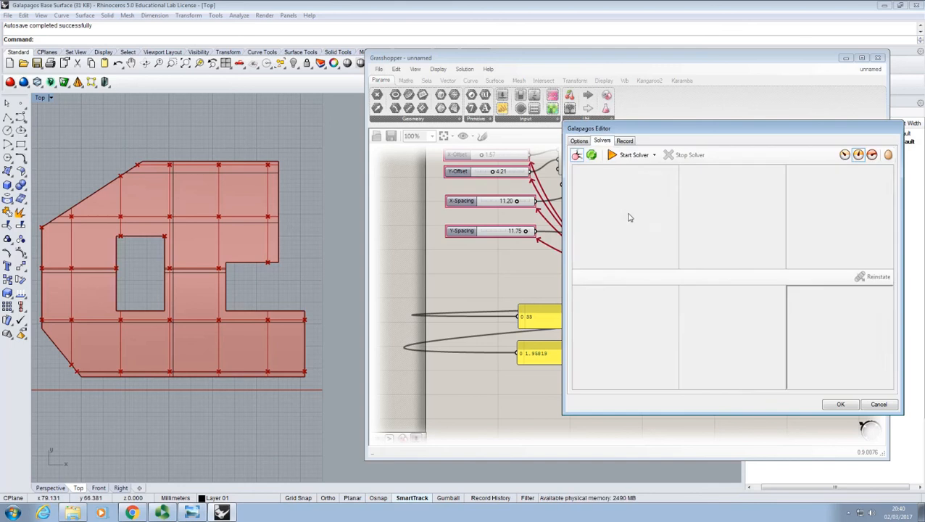
click(632, 156)
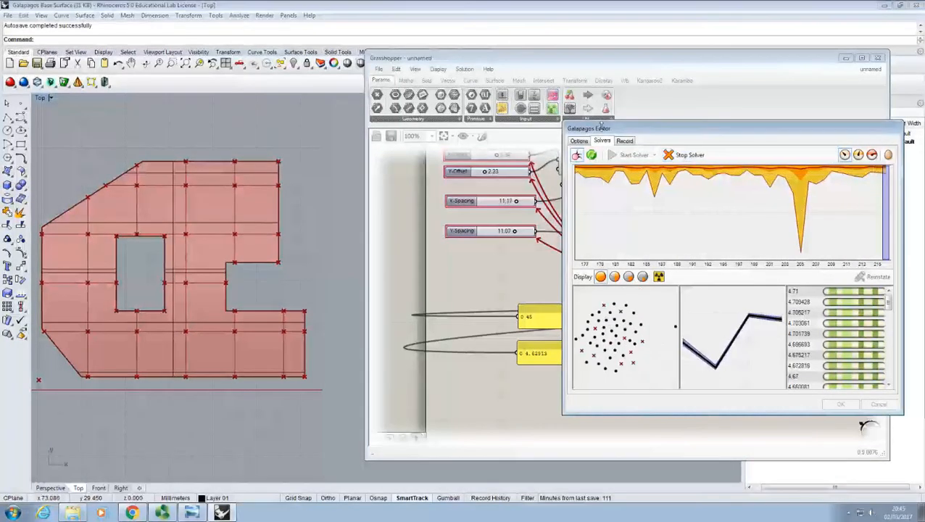
click(677, 155)
click(840, 404)
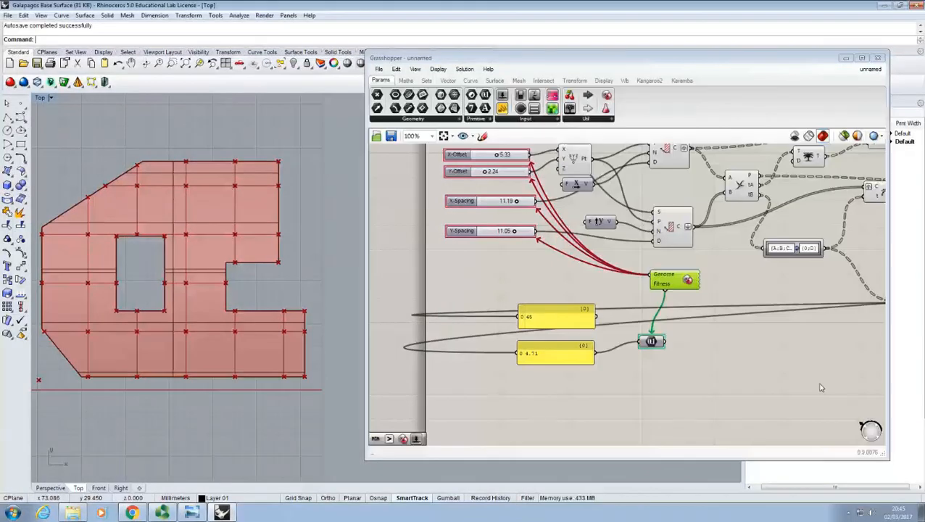
- Rearrange the point-count and minimum-distance panels one above the other and move the Number parameter farther away to make room between them
drag(581, 321, 579, 302)
click(578, 327)
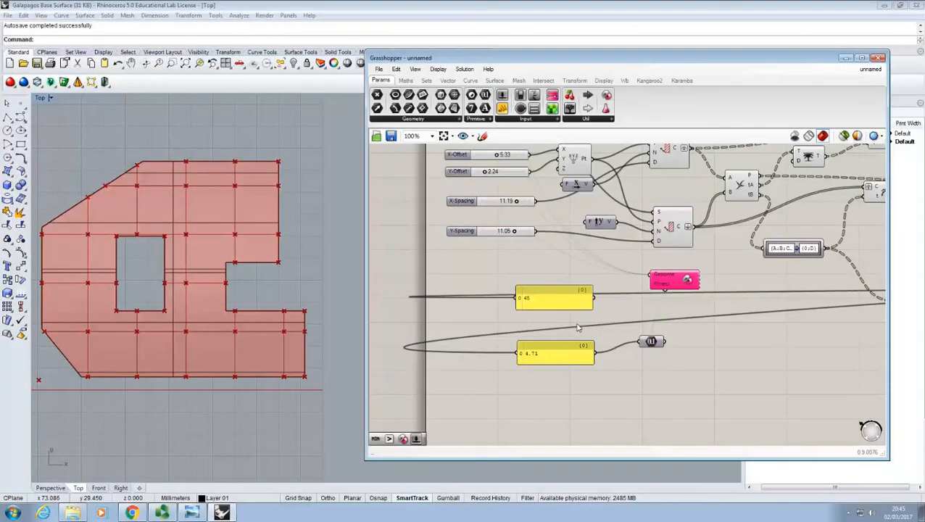
drag(553, 296, 548, 300)
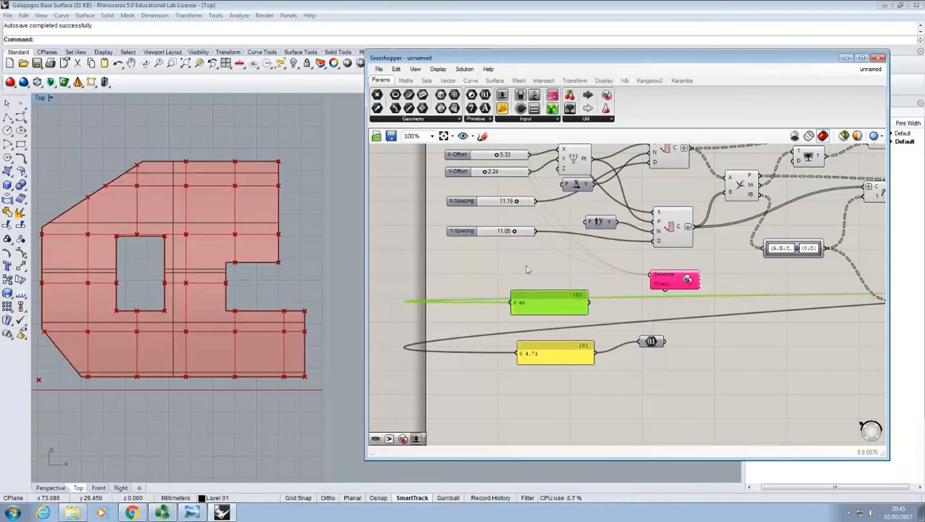
click(528, 271)
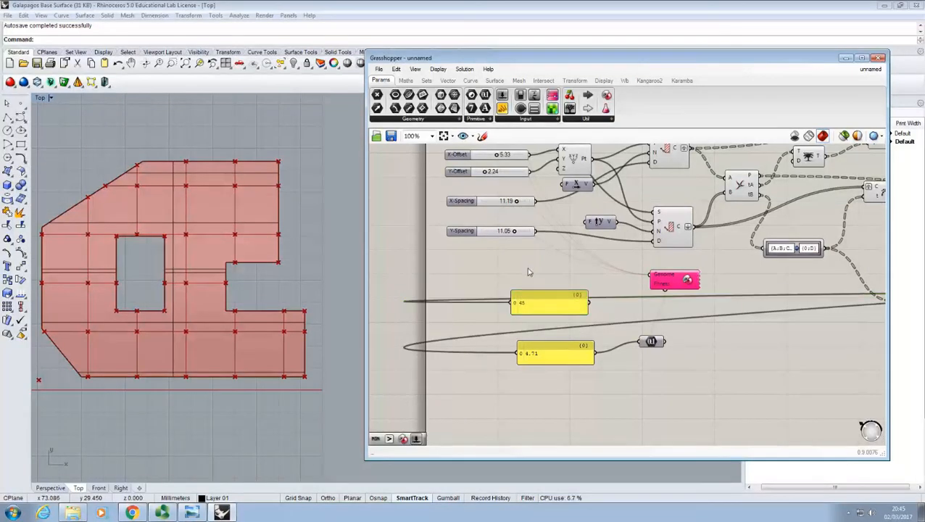
drag(557, 364, 548, 360)
click(548, 380)
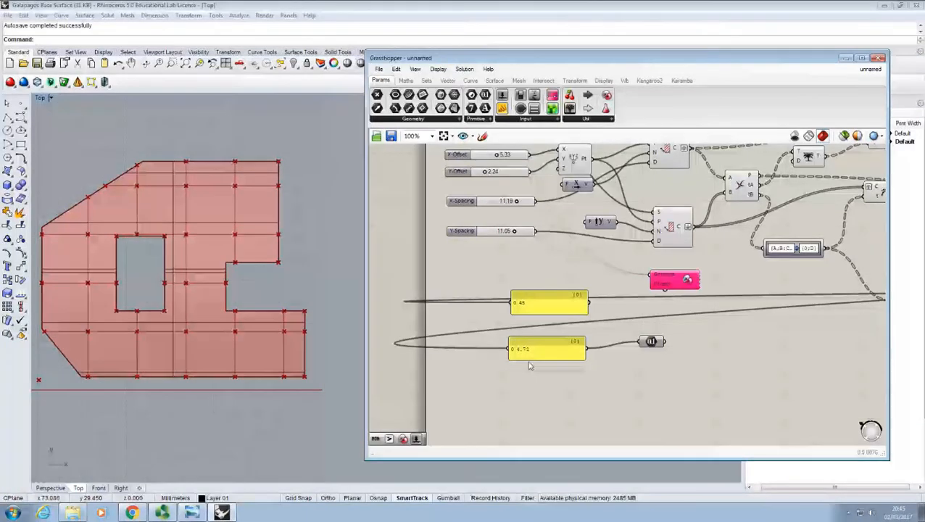
drag(652, 348, 726, 347)
click(660, 347)
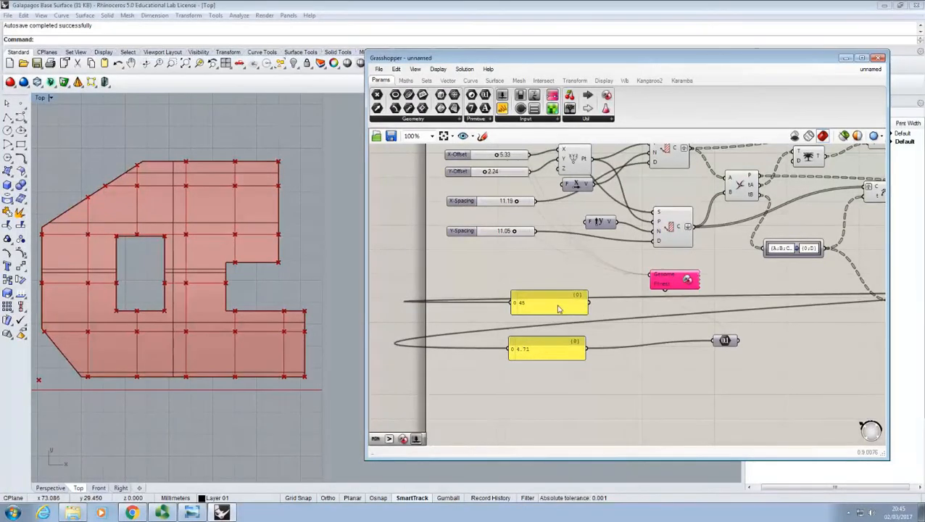
drag(576, 311, 573, 321)
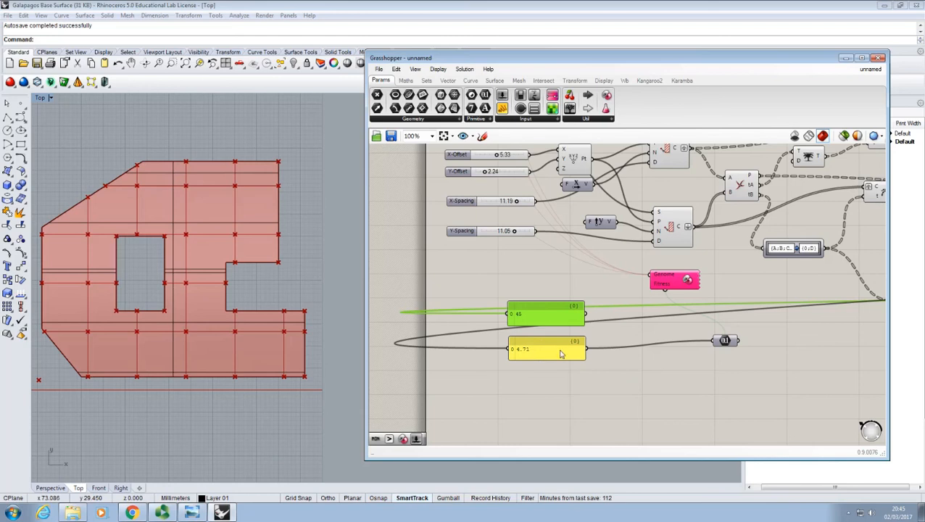
- Add a Subtraction component, wire the point-count panel into A and the minimum-distance panel into B, and make R the Number parameter's only source
click(408, 81)
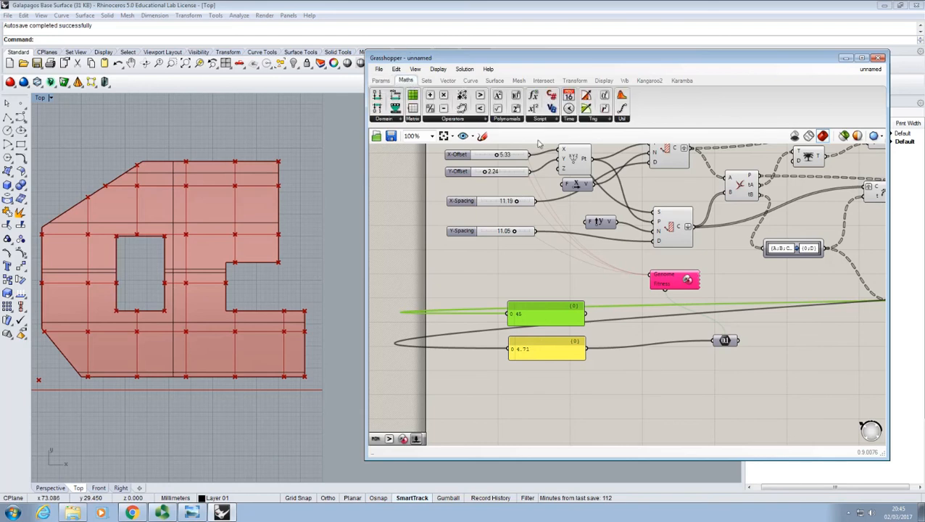
drag(444, 108, 653, 325)
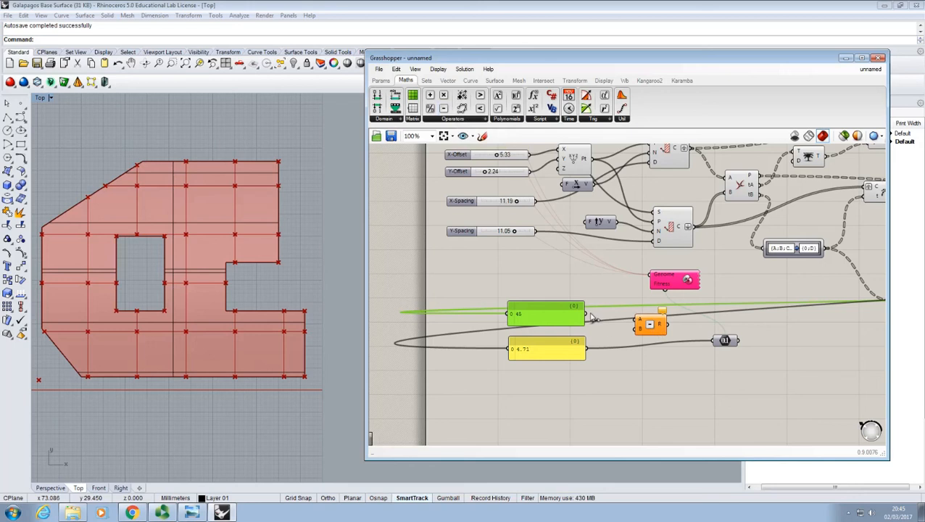
drag(587, 314, 650, 335)
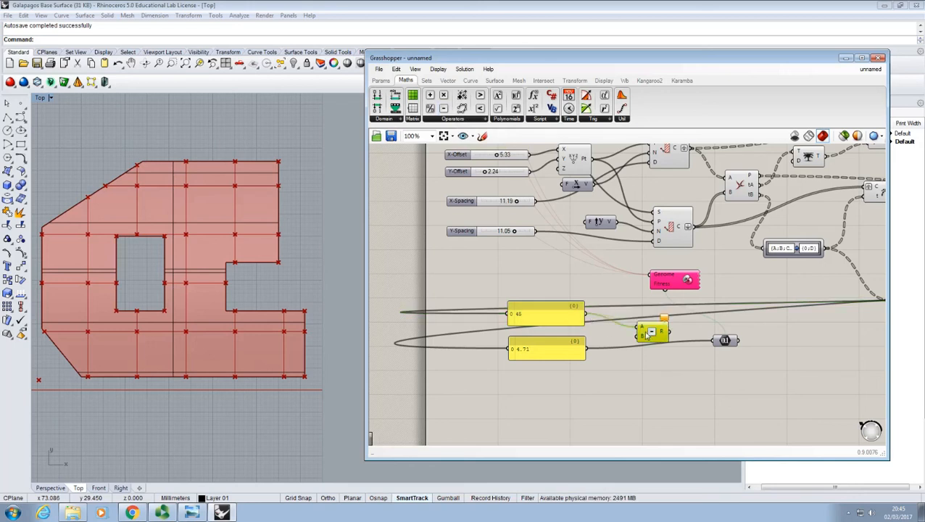
drag(588, 349, 637, 337)
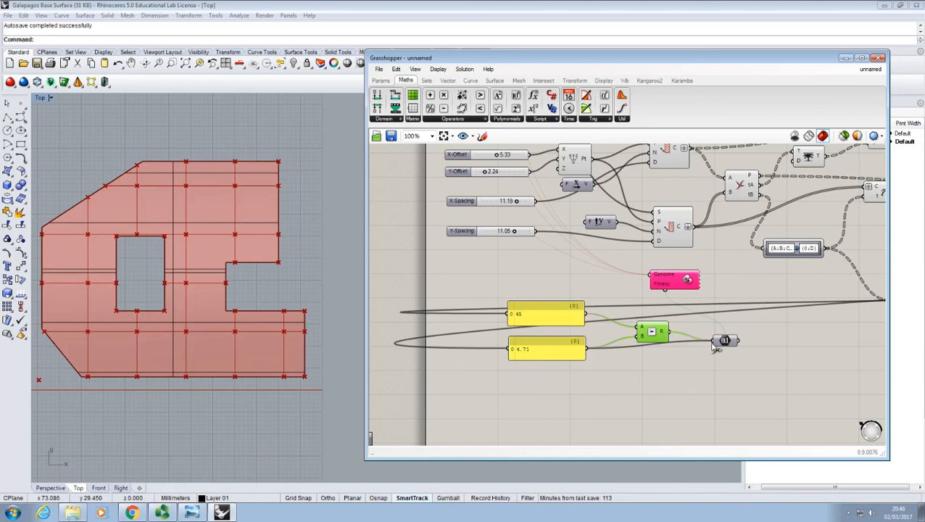
click(687, 356)
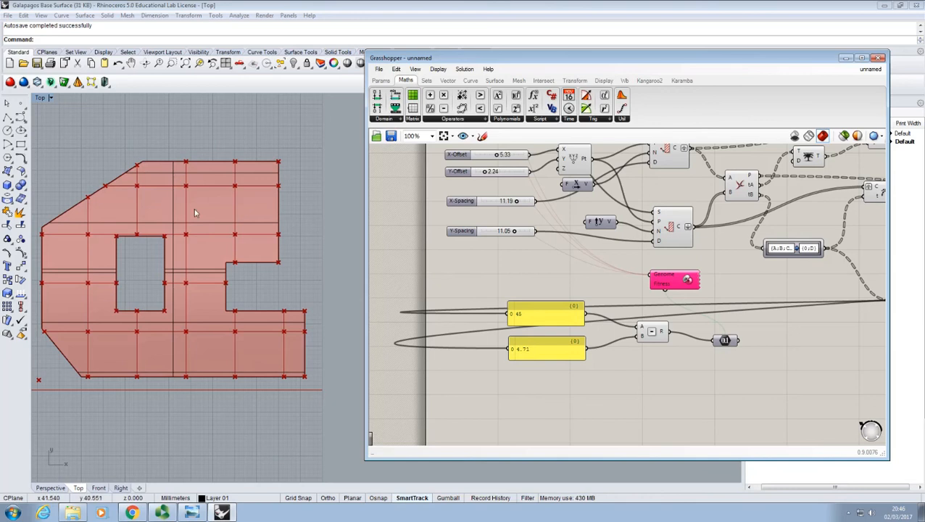
- Draw a corner-to-corner rectangle in the Top viewport, overlapping the upper part of the floor plan's central opening, and return to the Grasshopper canvas
click(21, 145)
click(142, 199)
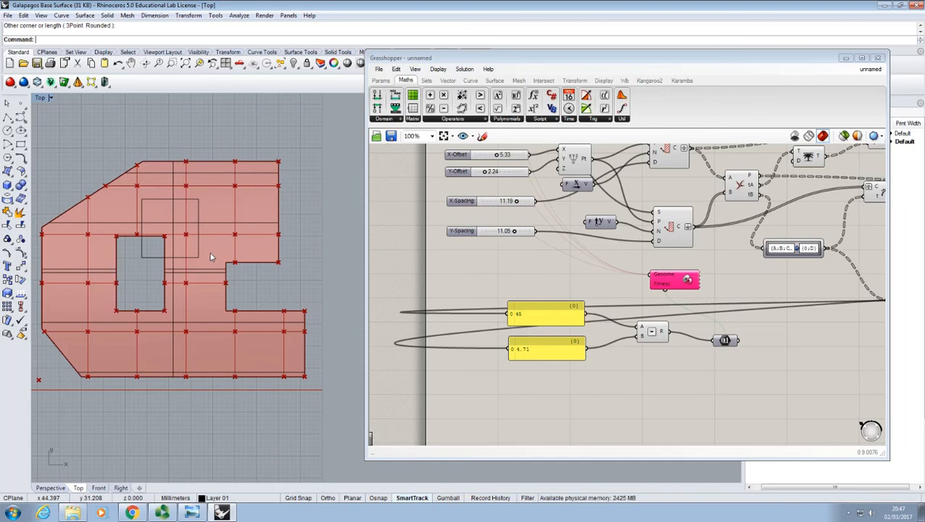
click(537, 281)
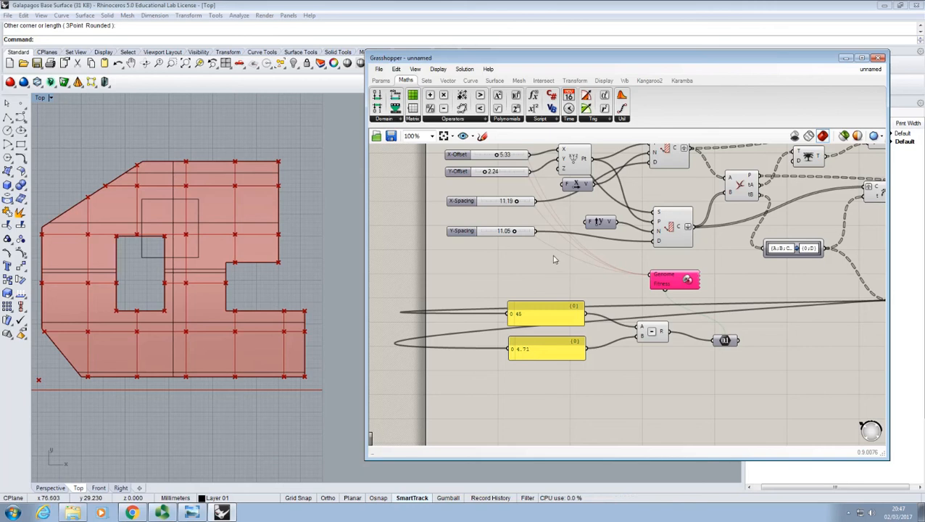
- Open the Galapagos Editor, set Fitness to Minimize and start the evolutionary solver on the combined point-count and distance fitness
double_click(674, 281)
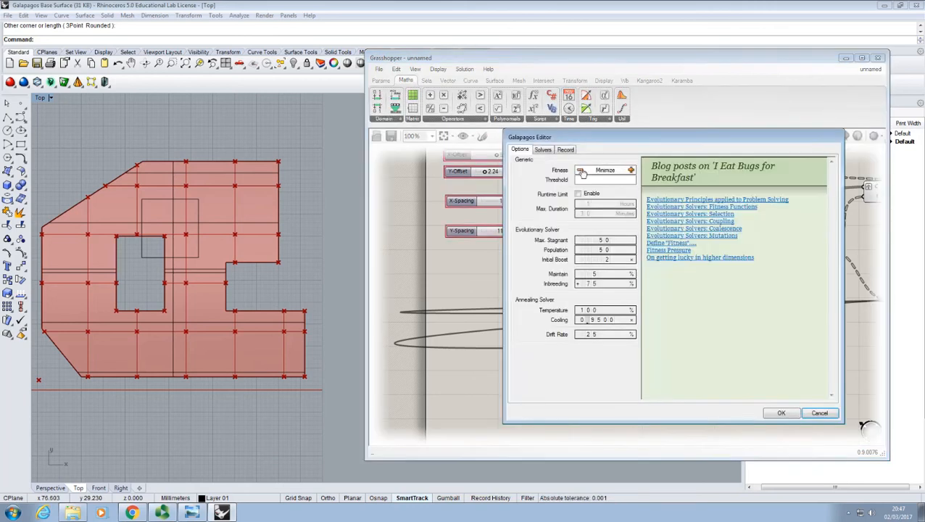
click(543, 149)
click(573, 163)
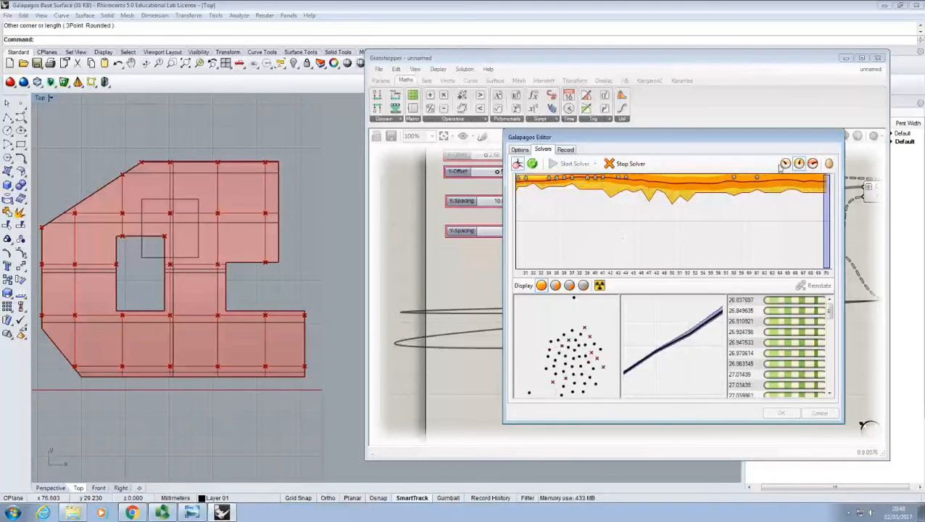
- Switch to the Google Slides deck in Chrome, present it from The Genetic Algorithm slide and advance to Salamander-Galapagos Truss Optimisation
click(132, 513)
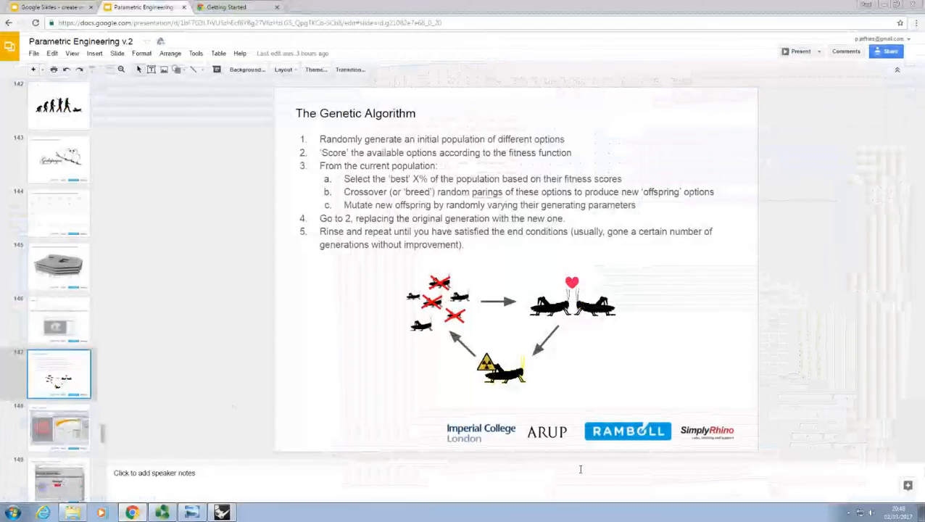
click(796, 52)
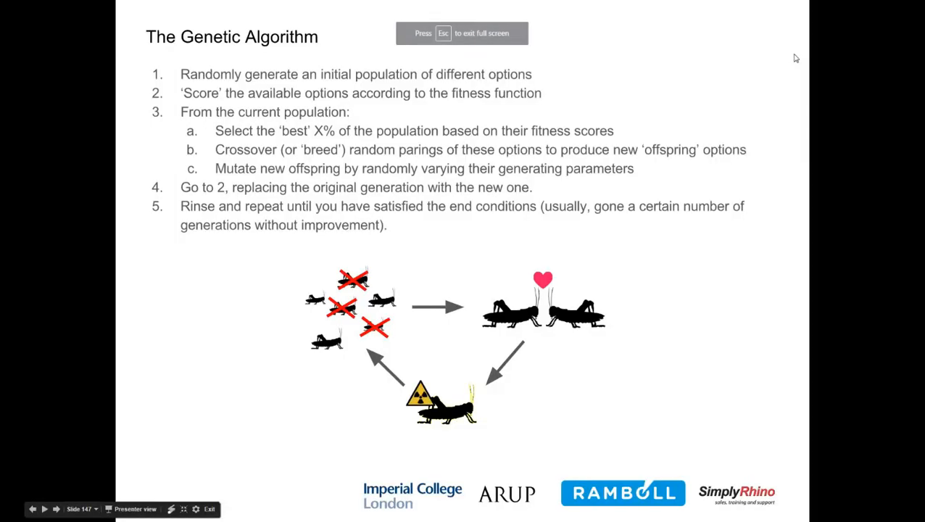
key(Right)
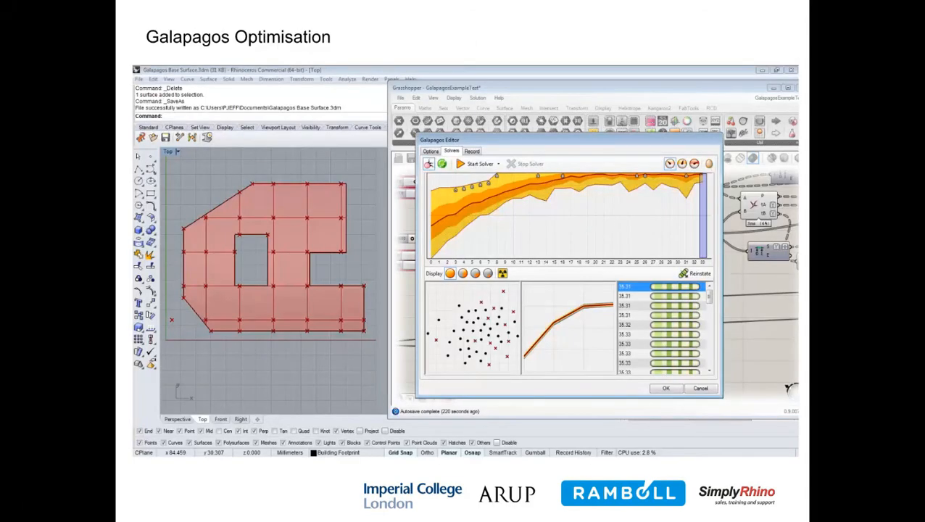
key(Right)
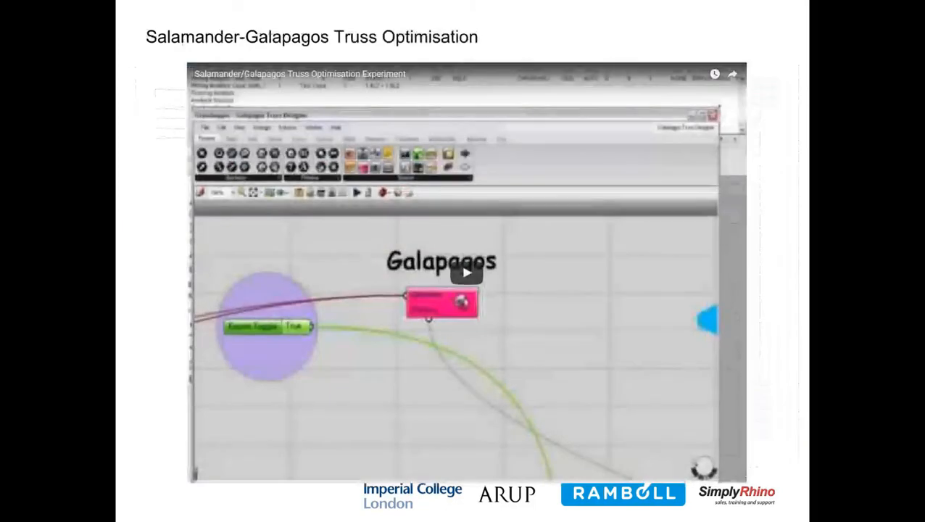